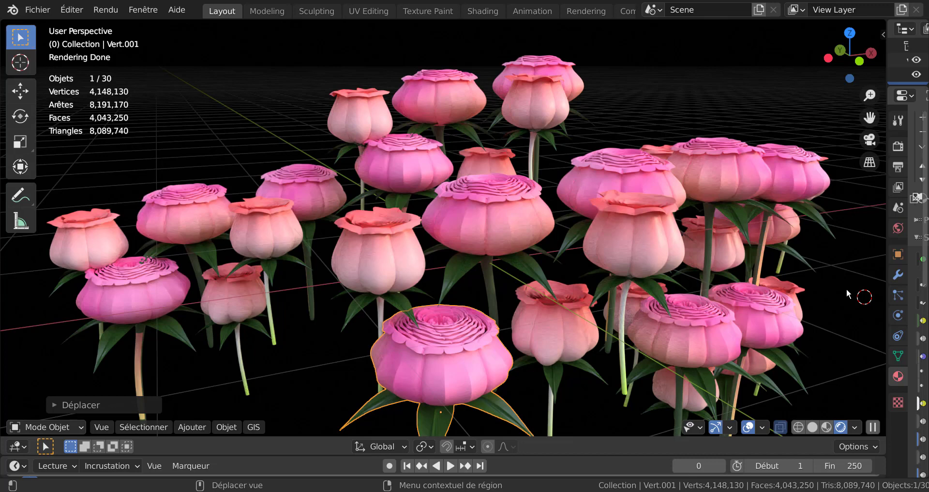
# Switch to the web browser and look through the MELTING PROD and Coukaill YouTube channels
pyautogui.click(847, 288)
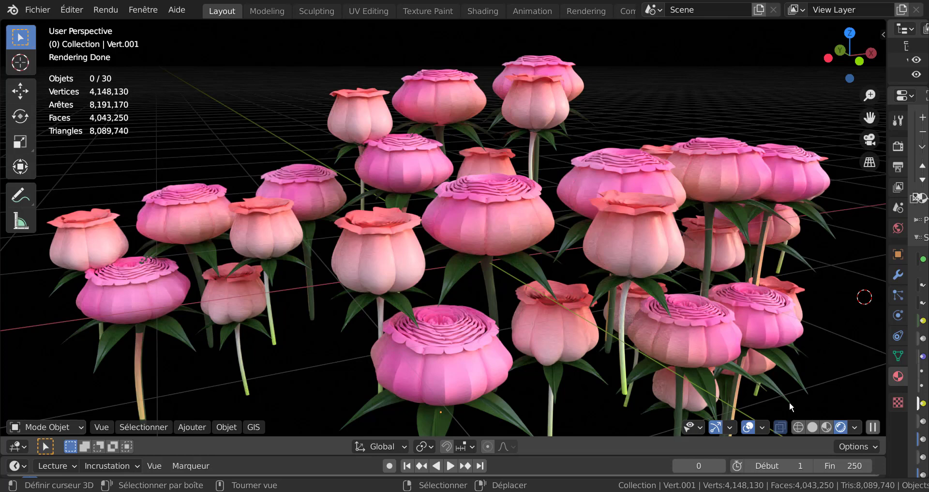
pyautogui.moveTo(748, 491)
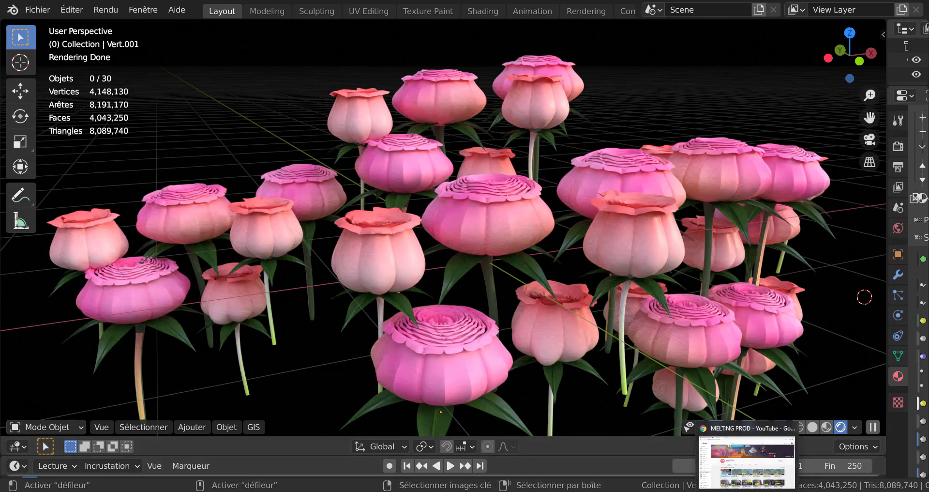
pyautogui.click(748, 457)
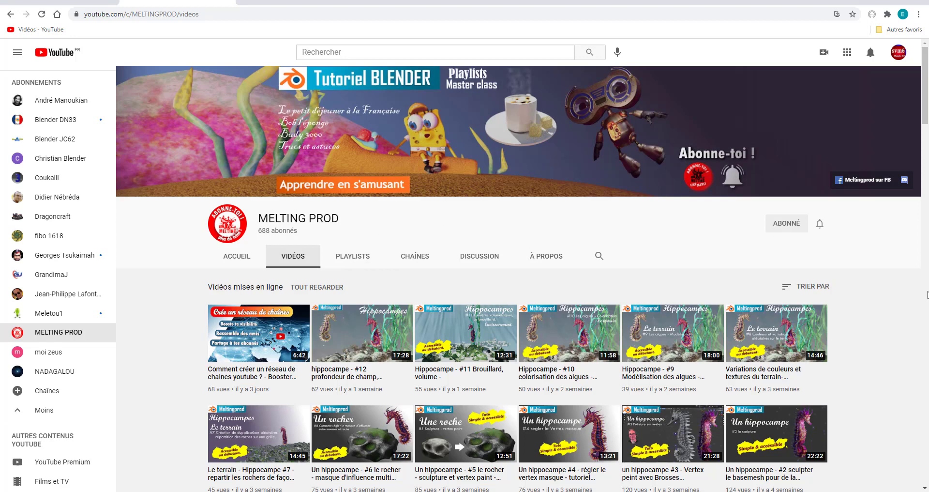
pyautogui.scroll(-1, 921, 314)
pyautogui.scroll(-4, 923, 316)
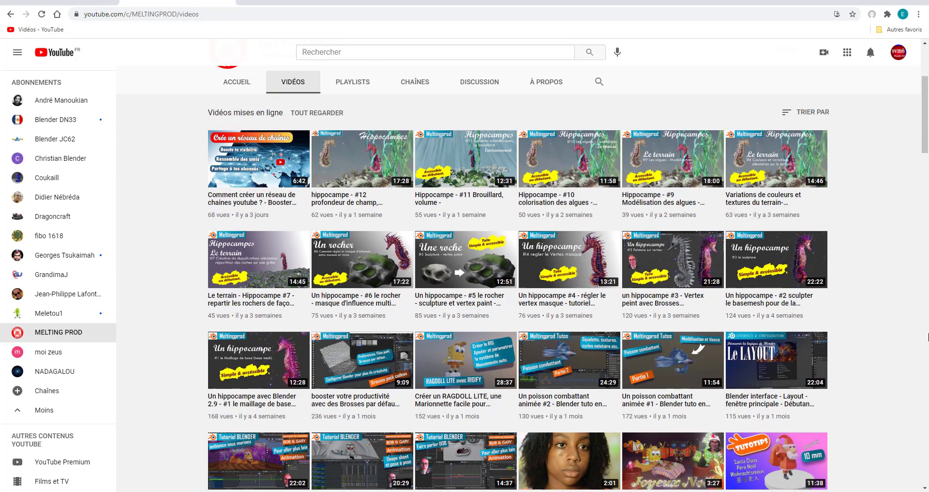
pyautogui.scroll(2, 924, 329)
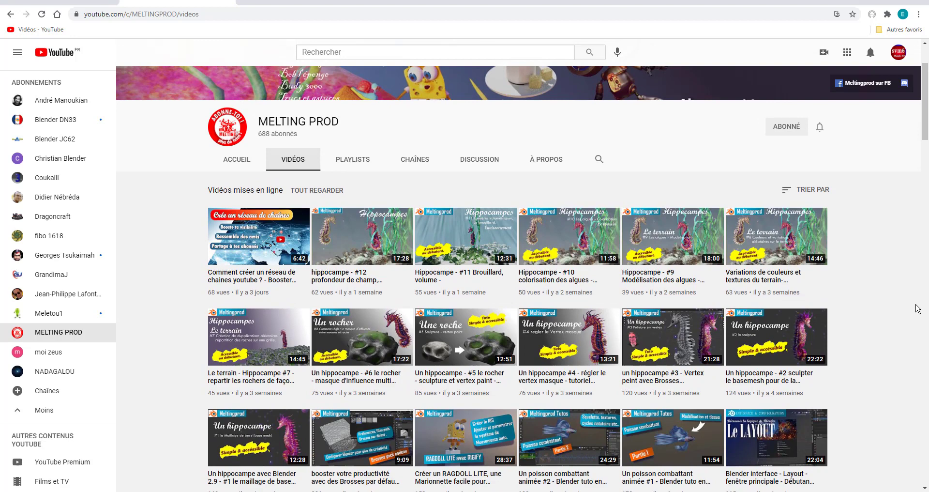
pyautogui.scroll(1, 917, 308)
pyautogui.scroll(1, 918, 308)
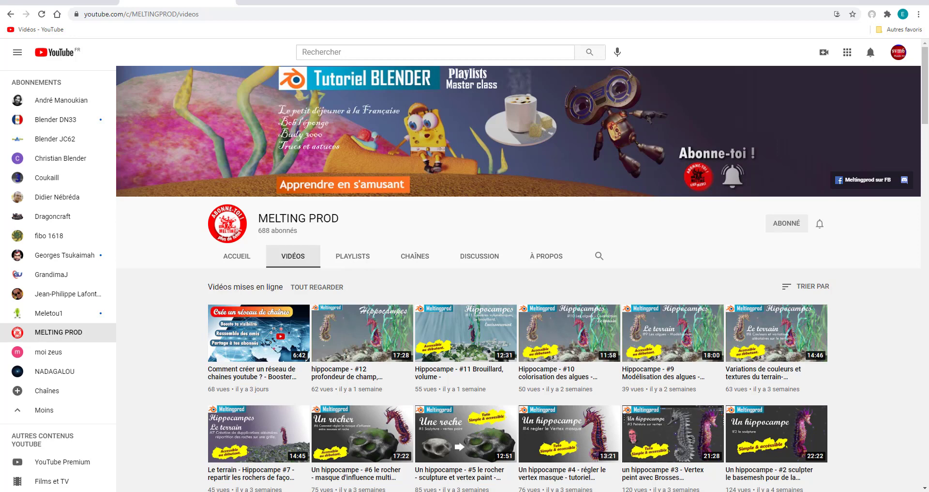
pyautogui.scroll(-3, 927, 332)
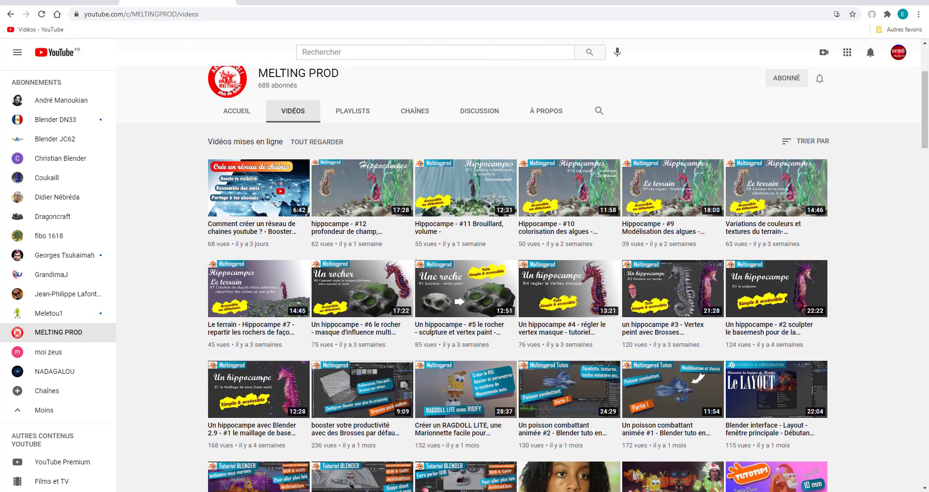
pyautogui.scroll(2, 927, 331)
pyautogui.scroll(1, 927, 332)
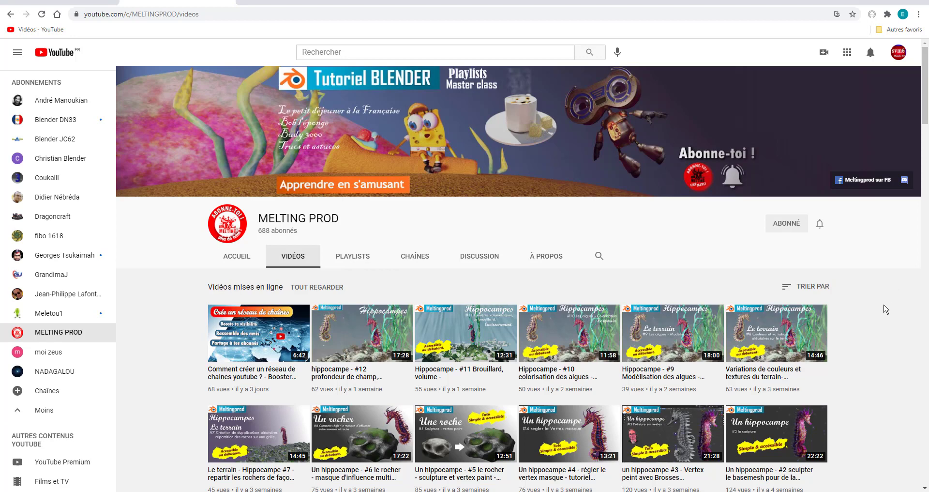
pyautogui.moveTo(723, 491)
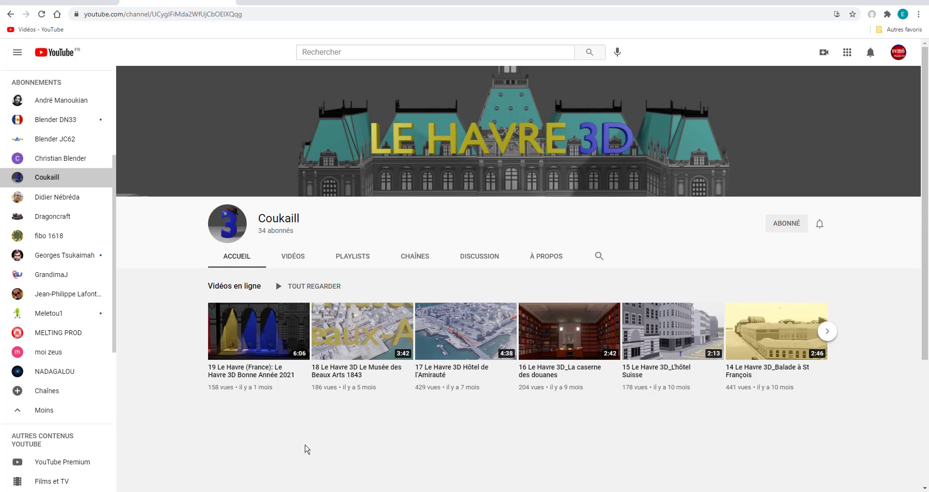
pyautogui.moveTo(274, 339)
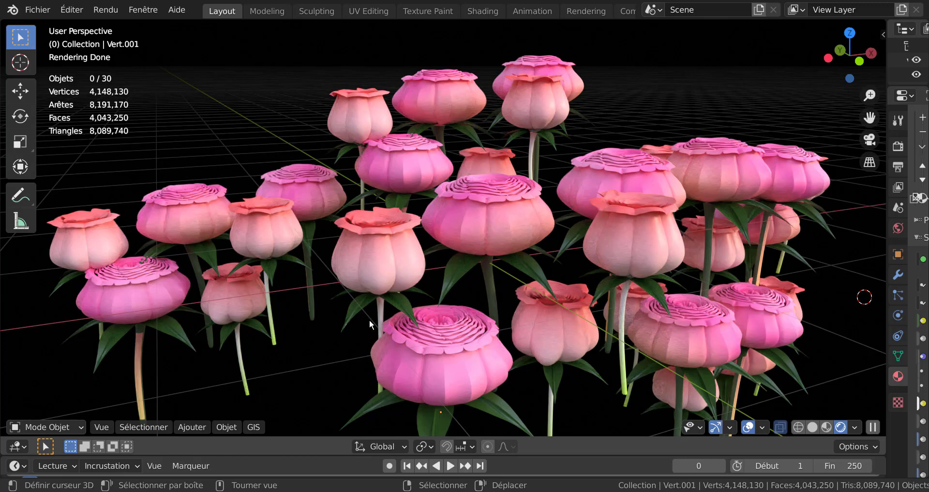
pyautogui.moveTo(350, 328); pyautogui.dragTo(376, 327, button='middle')
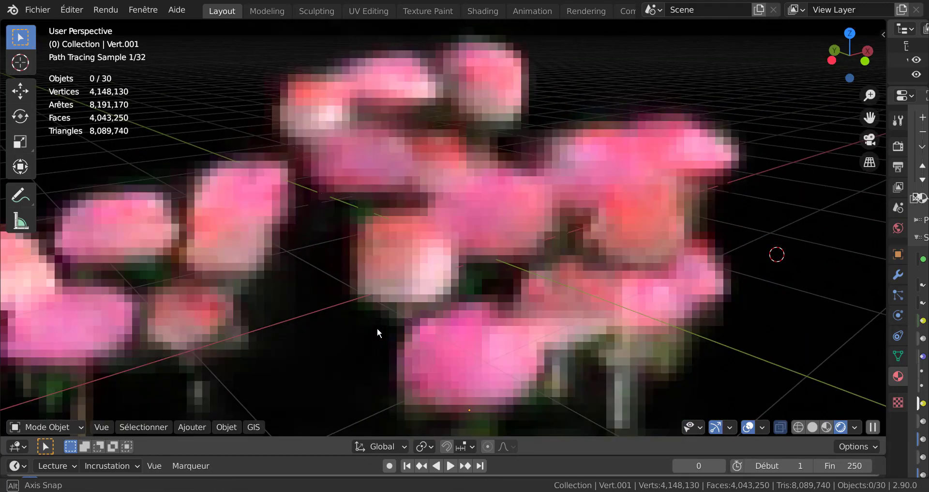
pyautogui.moveTo(454, 330); pyautogui.dragTo(421, 338, button='middle')
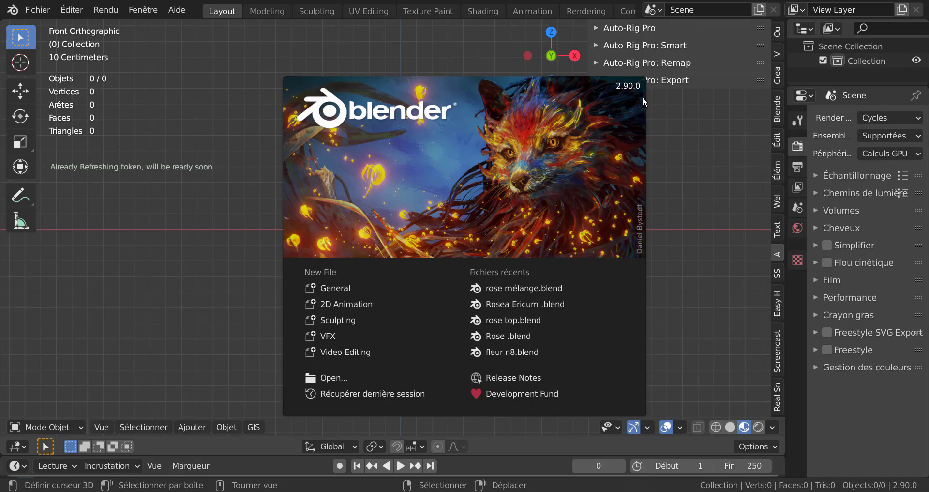
# Clear the splash screen and sidebar from the viewport, and add a Single Vert mesh at the world origin
pyautogui.click(675, 138)
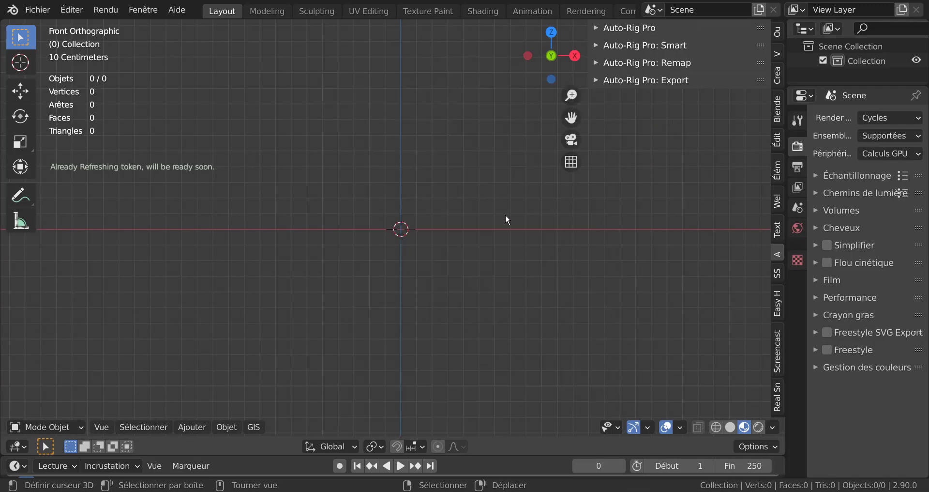
pyautogui.press('n')
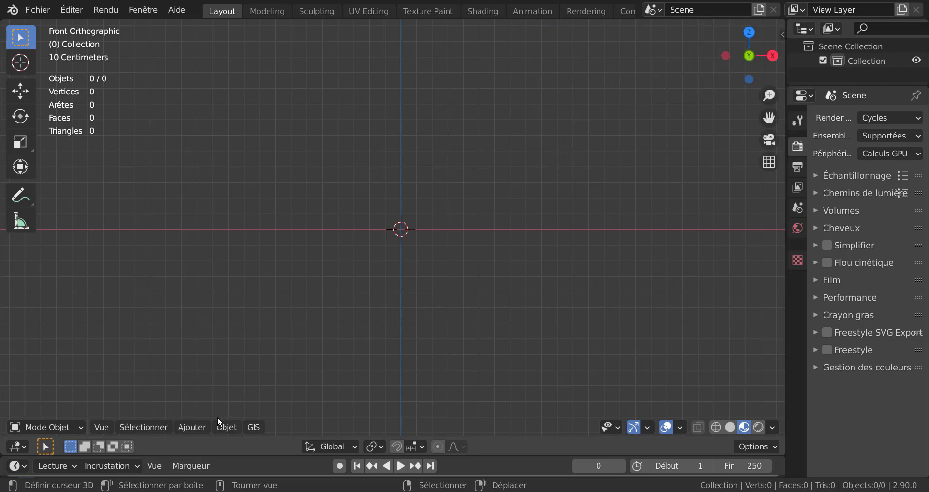
pyautogui.click(200, 426)
pyautogui.moveTo(197, 410)
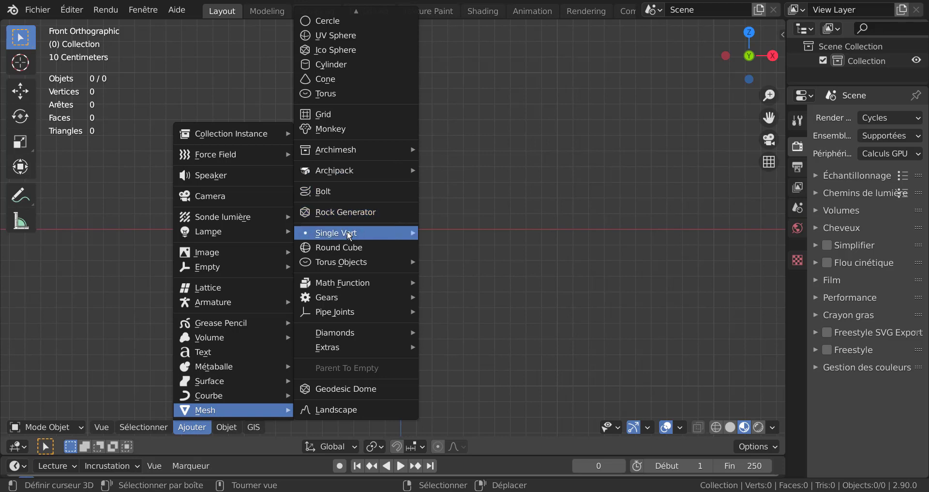
pyautogui.moveTo(342, 234)
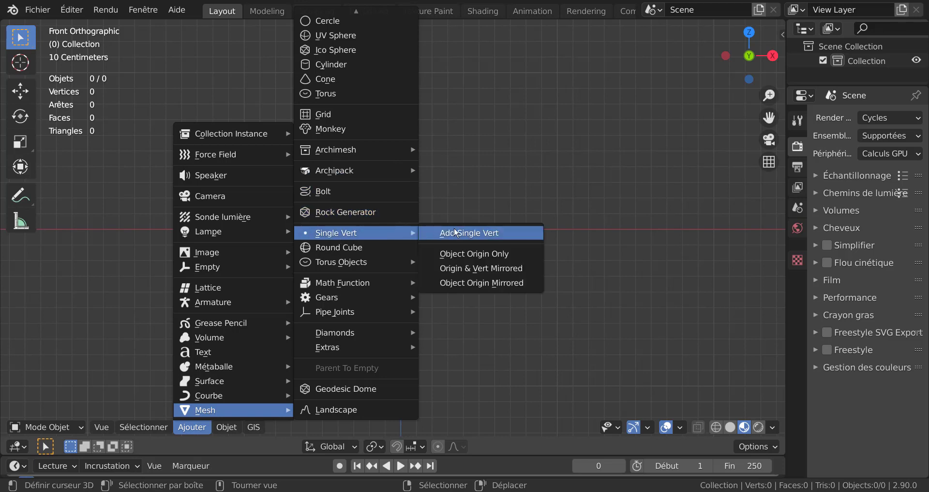
pyautogui.click(471, 234)
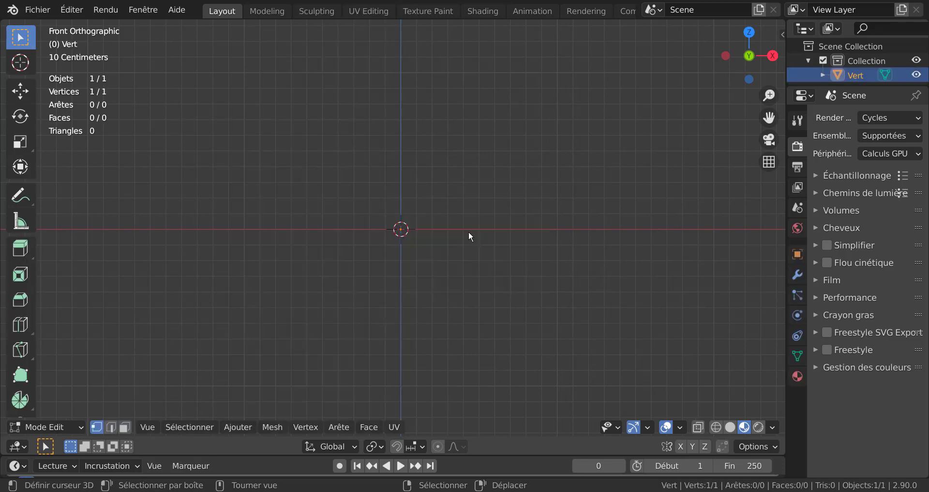
pyautogui.scroll(3, 463, 242)
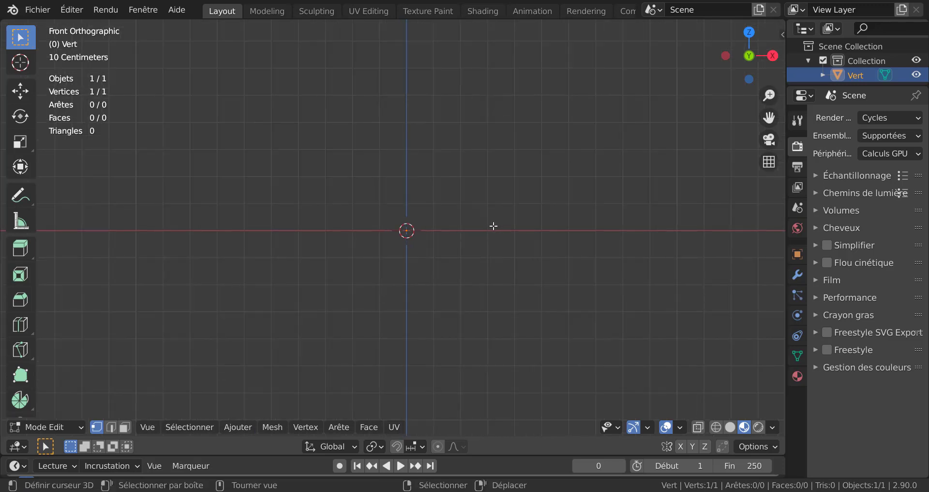
pyautogui.keyDown('shift'); pyautogui.moveTo(493, 226); pyautogui.dragTo(452, 265, button='middle'); pyautogui.keyUp('shift')
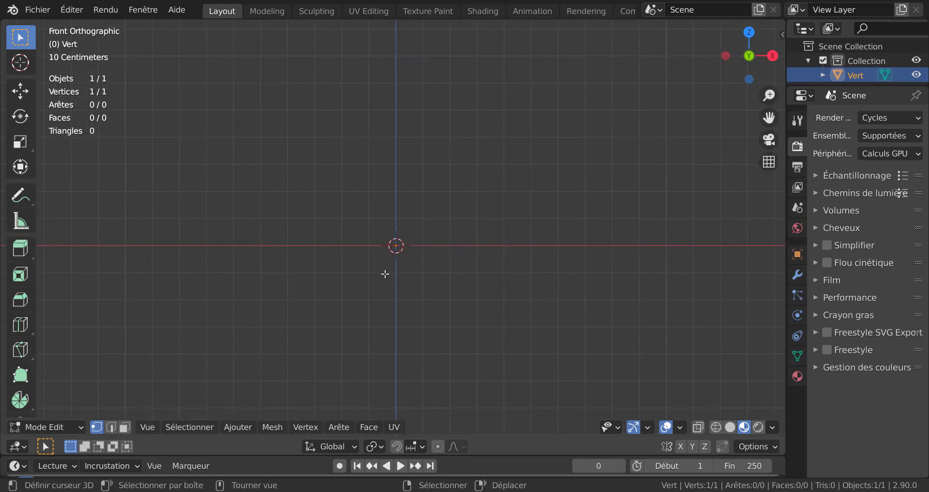
pyautogui.scroll(1, 411, 257)
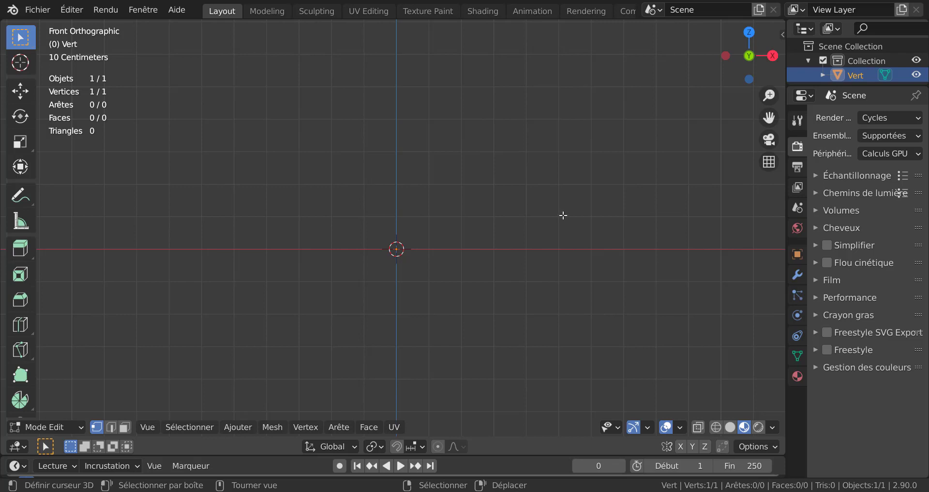
pyautogui.rightClick(562, 188)
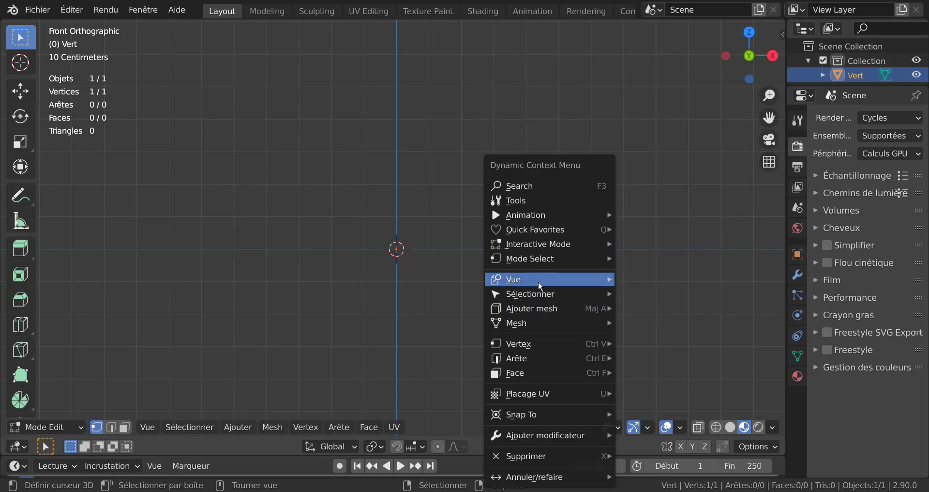
pyautogui.moveTo(521, 256)
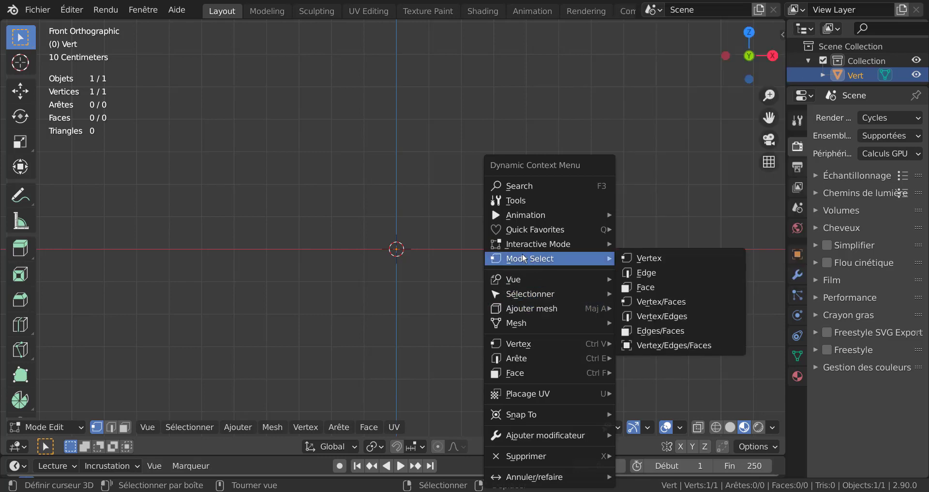
pyautogui.moveTo(529, 308)
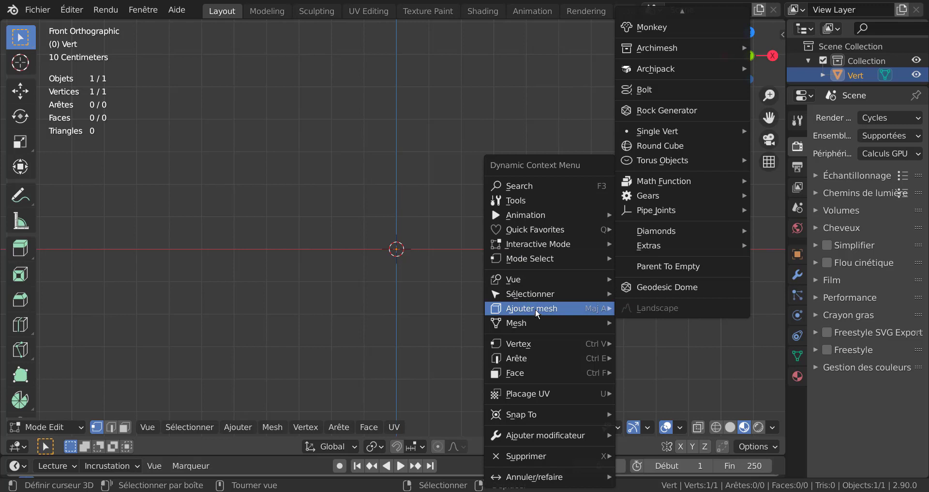
pyautogui.moveTo(675, 135)
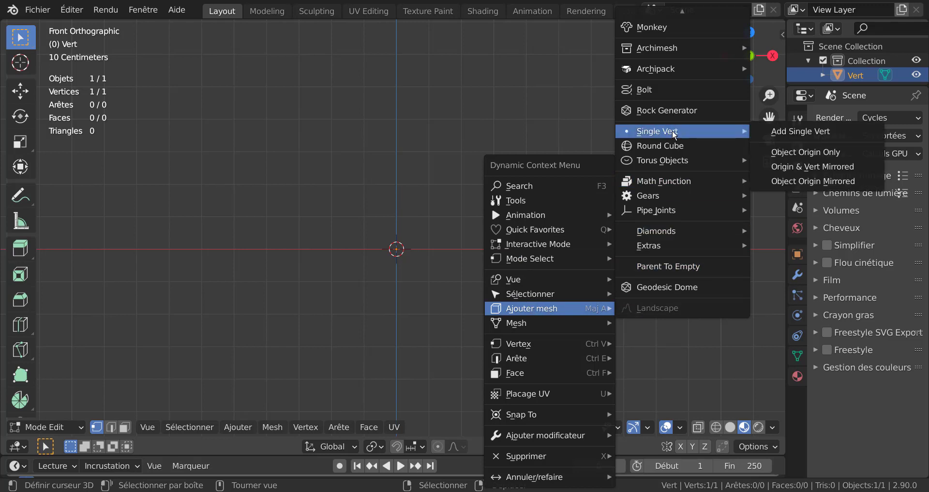
pyautogui.click(807, 130)
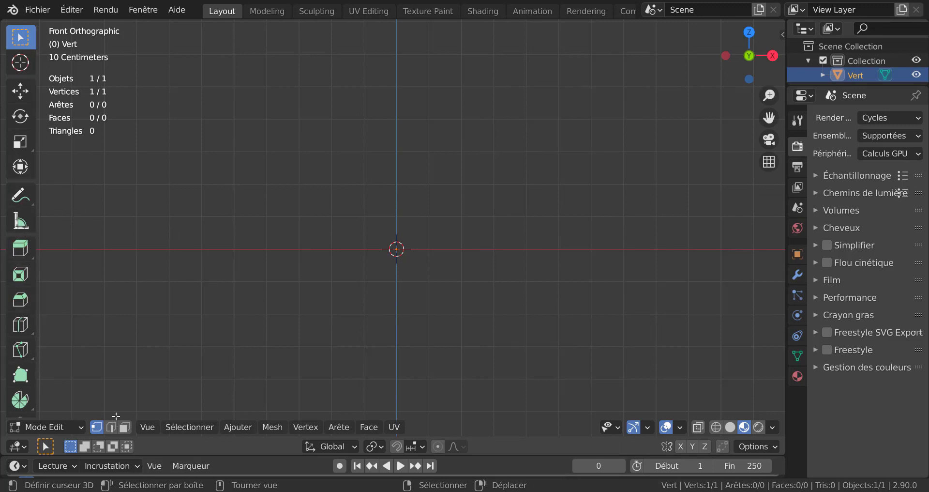
# Extrude the origin vertex five times in front view to outline an S-shaped petal profile that rises and flares outward at its tip
pyautogui.scroll(3, 455, 309)
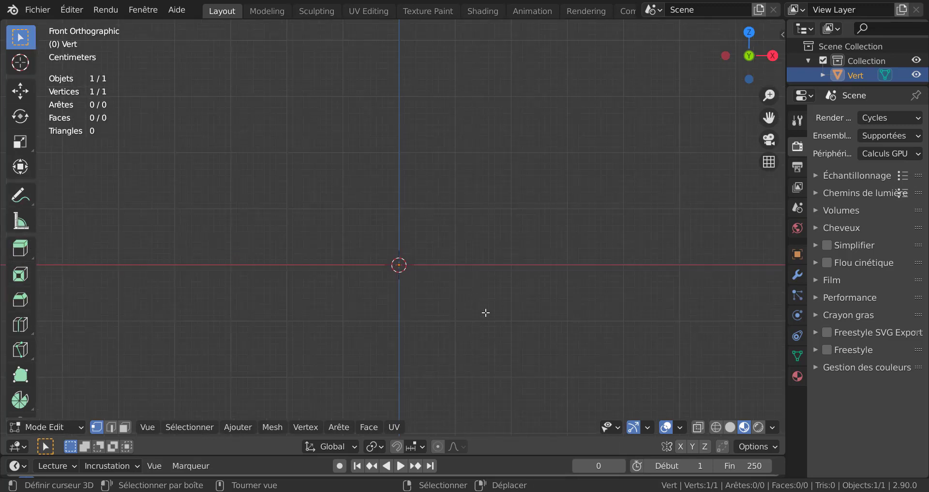
pyautogui.press('e')
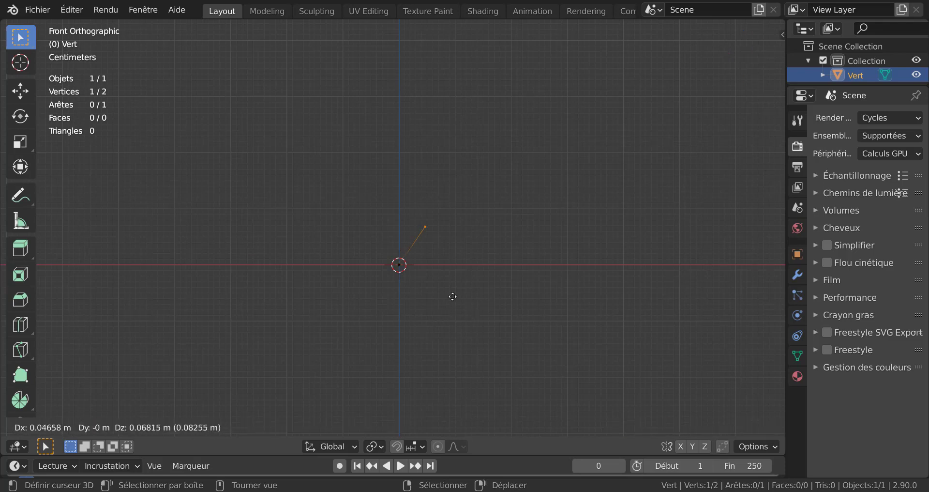
pyautogui.click(451, 314)
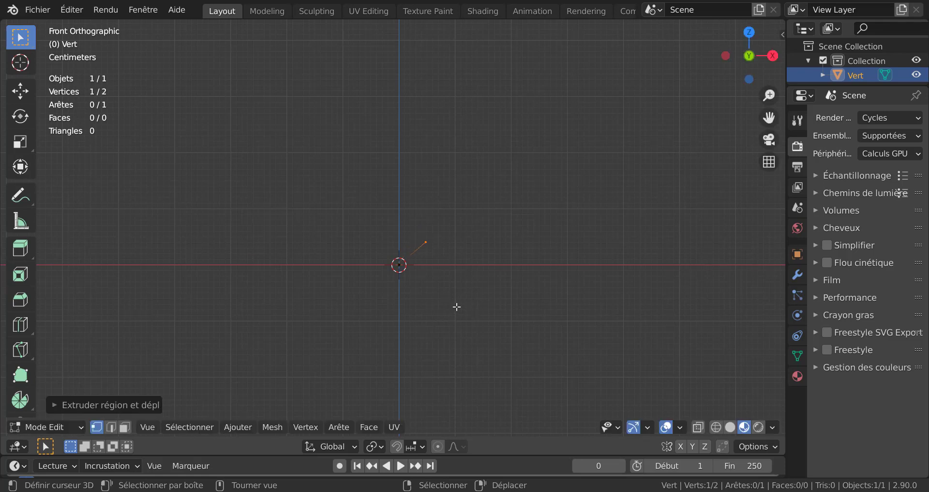
pyautogui.press('e')
pyautogui.click(468, 278)
pyautogui.press('e')
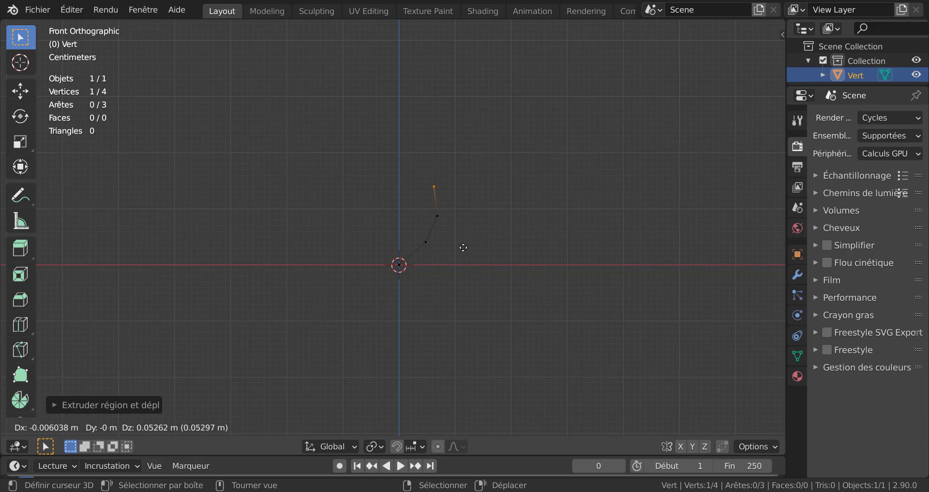
pyautogui.click(456, 242)
pyautogui.press('e')
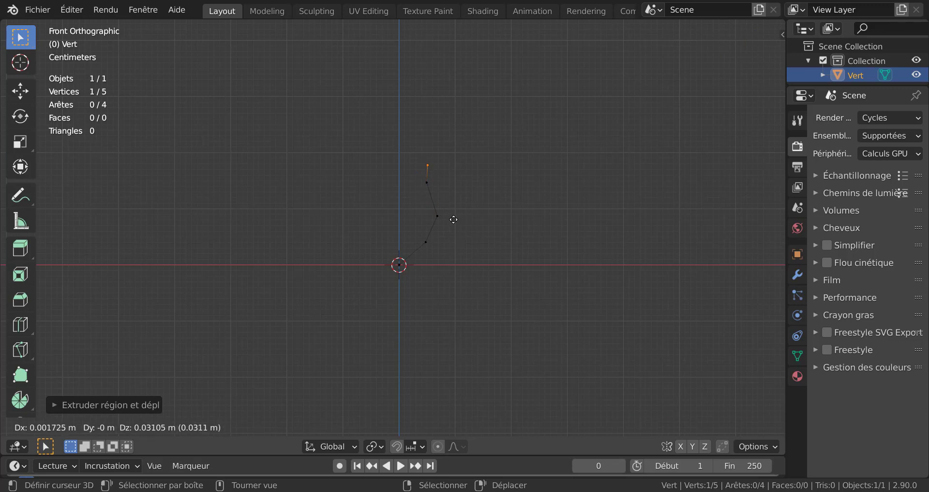
pyautogui.click(459, 219)
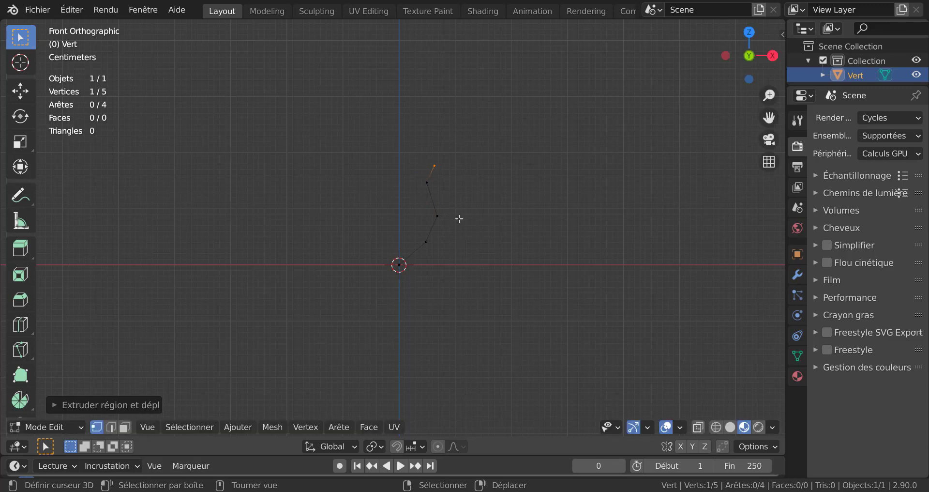
pyautogui.press('e')
pyautogui.click(479, 201)
# Move the entire profile about 0.05 m along the positive X axis, away from the origin
pyautogui.scroll(2, 441, 265)
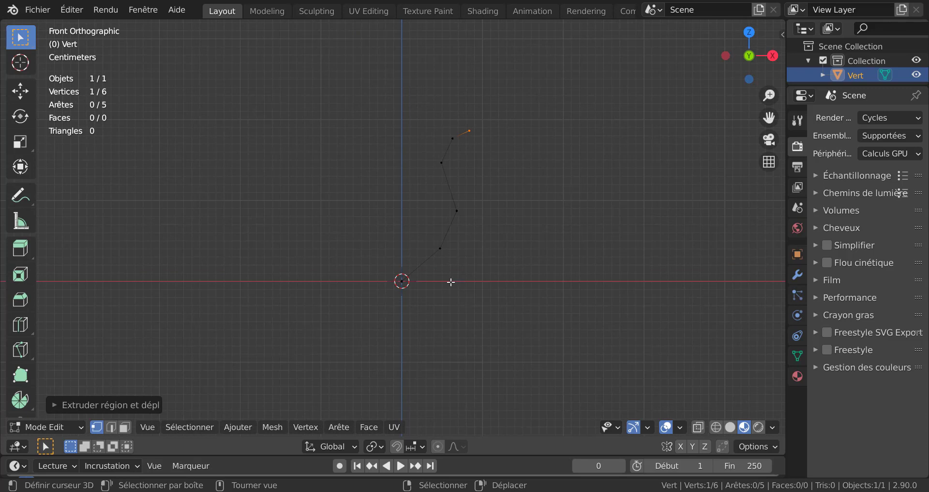
pyautogui.press('a')
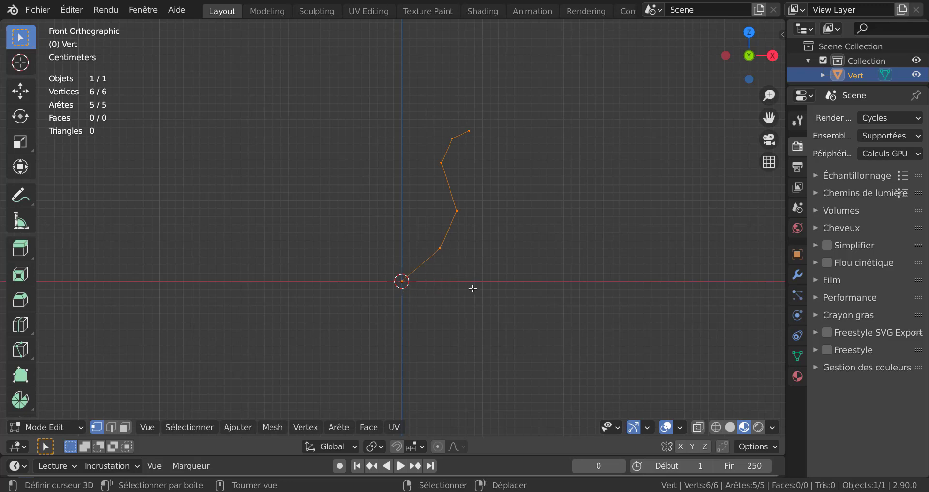
pyautogui.press('g')
pyautogui.press('x')
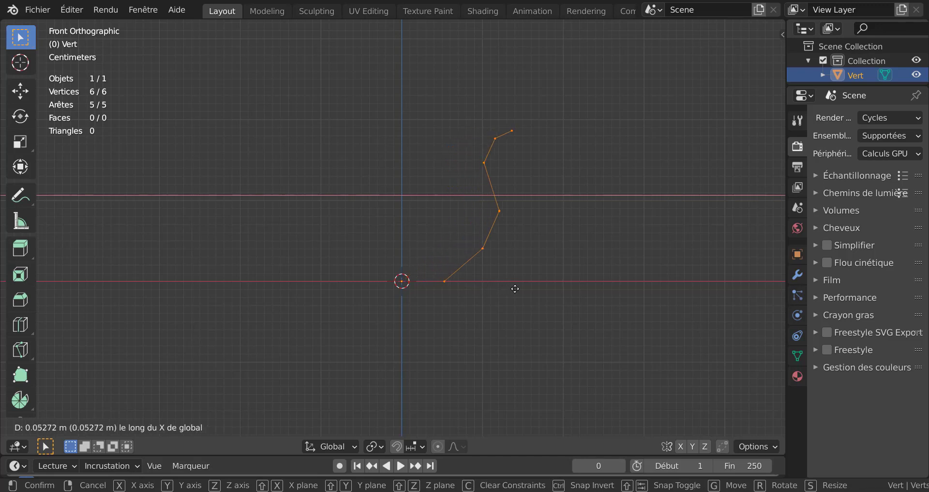
pyautogui.click(512, 288)
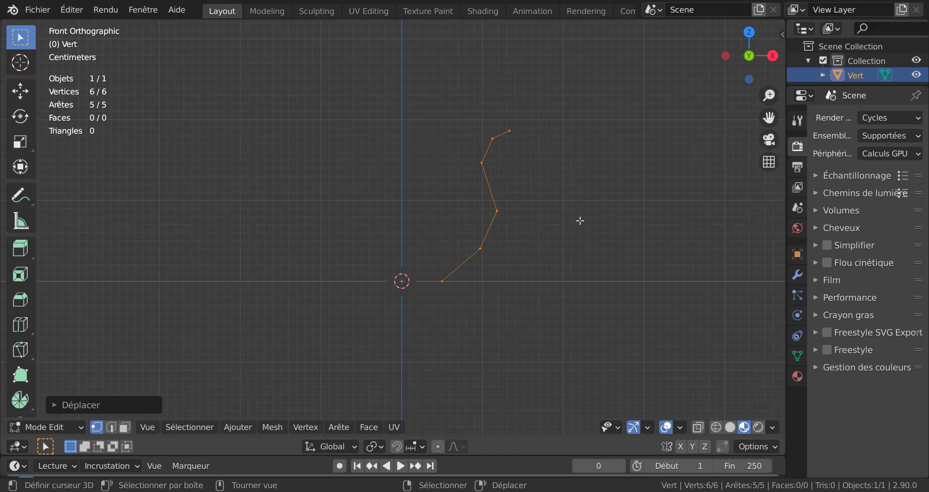
# In top view, spin the whole petal profile 360° around the world origin to form a revolved bowl
pyautogui.press('KP_7')
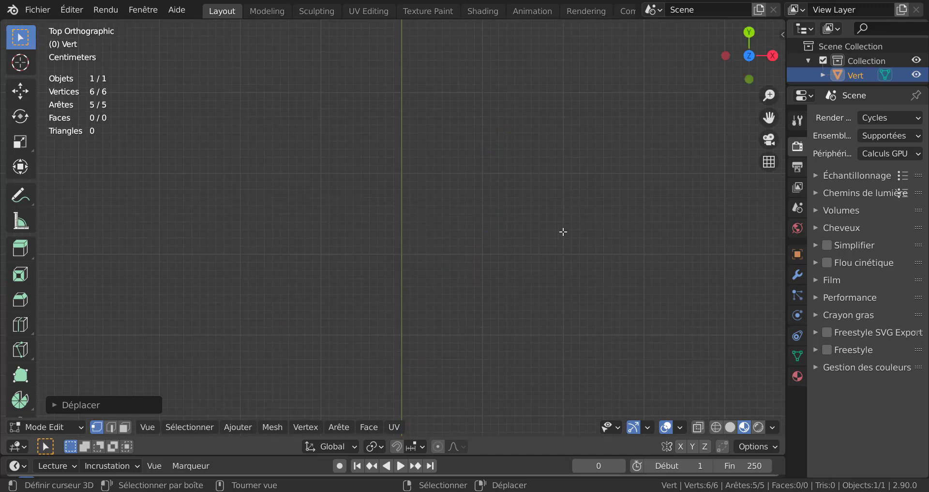
pyautogui.scroll(-3, 563, 232)
pyautogui.keyDown('shift'); pyautogui.moveTo(533, 280); pyautogui.dragTo(525, 175, button='middle'); pyautogui.keyUp('shift')
pyautogui.scroll(7, 482, 221)
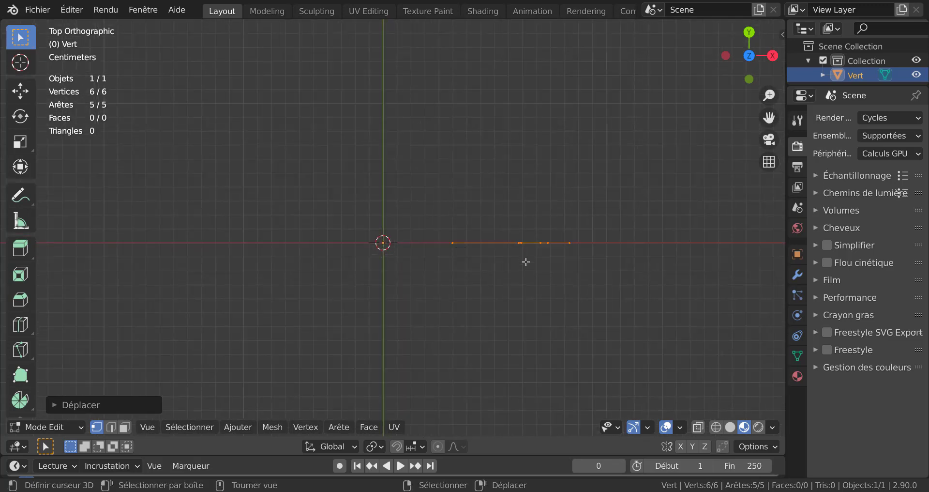
pyautogui.keyDown('shift'); pyautogui.moveTo(496, 279); pyautogui.dragTo(480, 273, button='middle'); pyautogui.keyUp('shift')
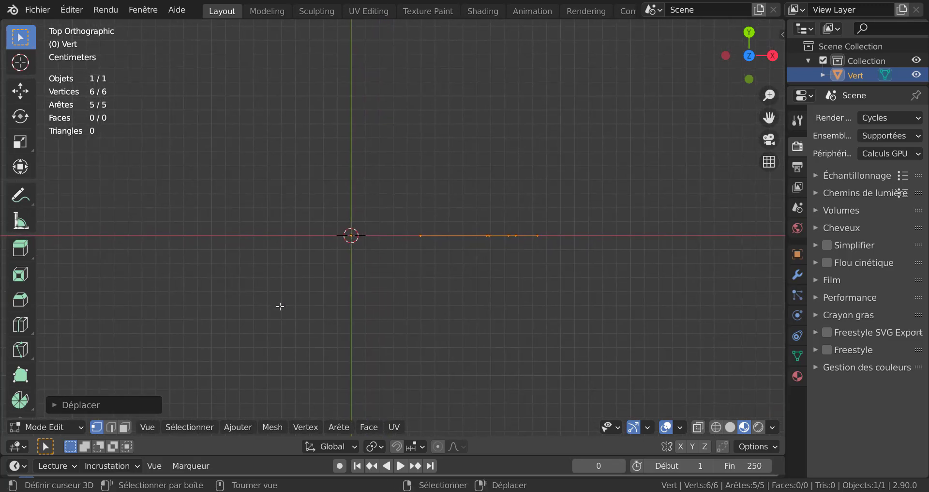
pyautogui.hotkey('alt', 'e')
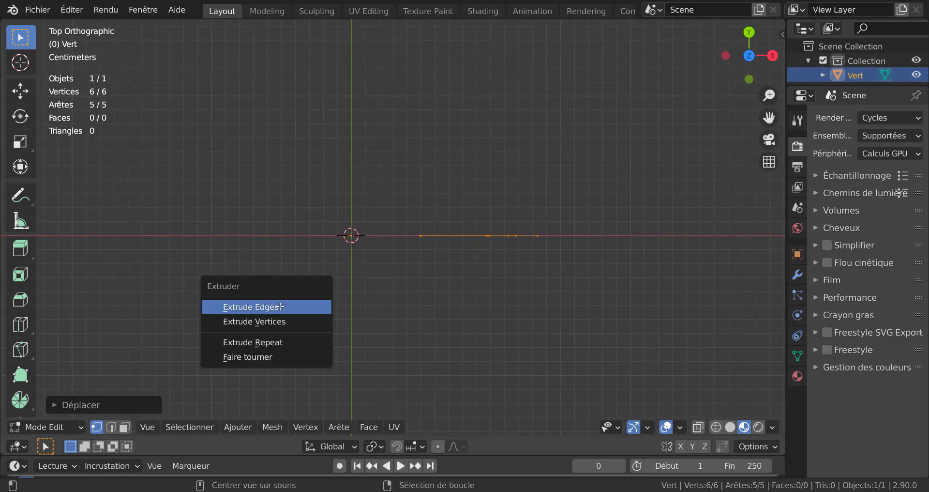
pyautogui.click(247, 358)
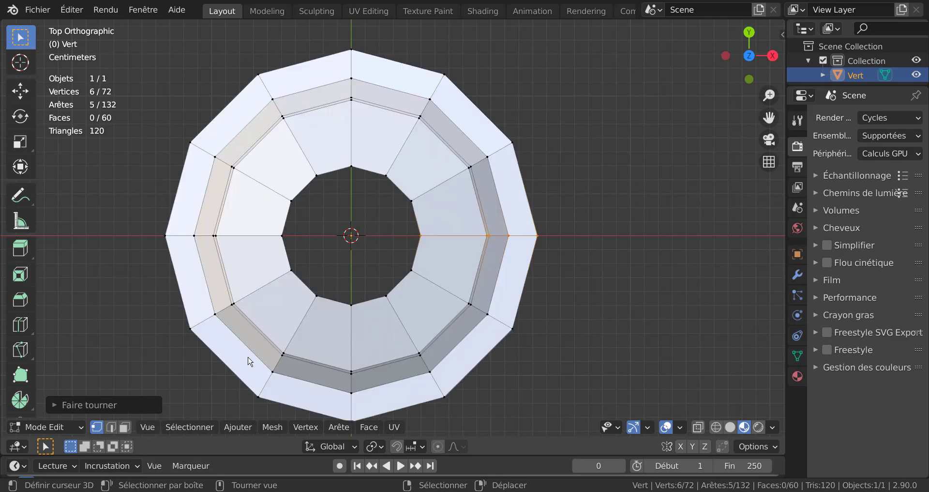
pyautogui.scroll(-3, 628, 326)
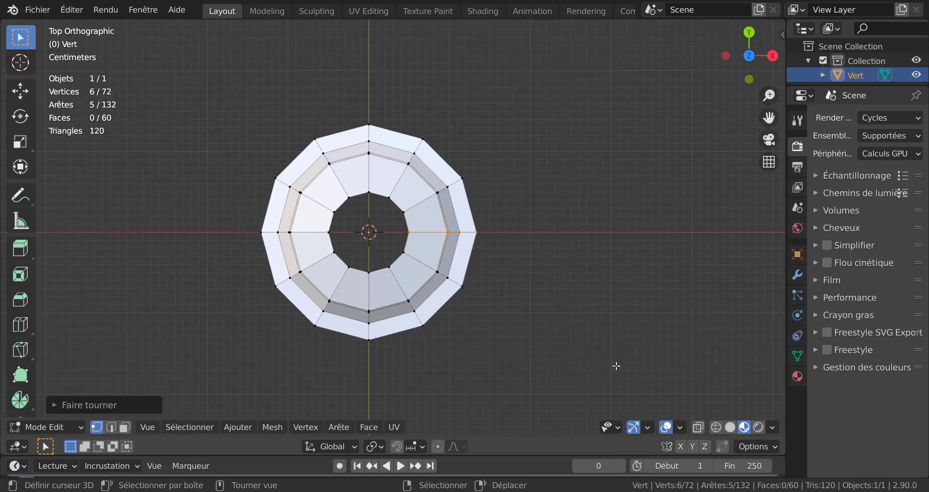
# Set the spin operation to 24 steps
pyautogui.click(101, 405)
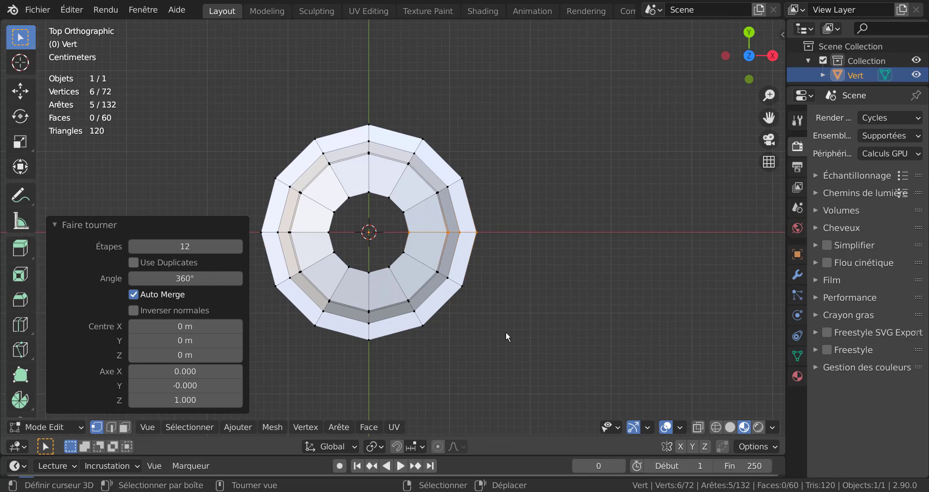
pyautogui.moveTo(506, 331); pyautogui.dragTo(545, 237, button='middle')
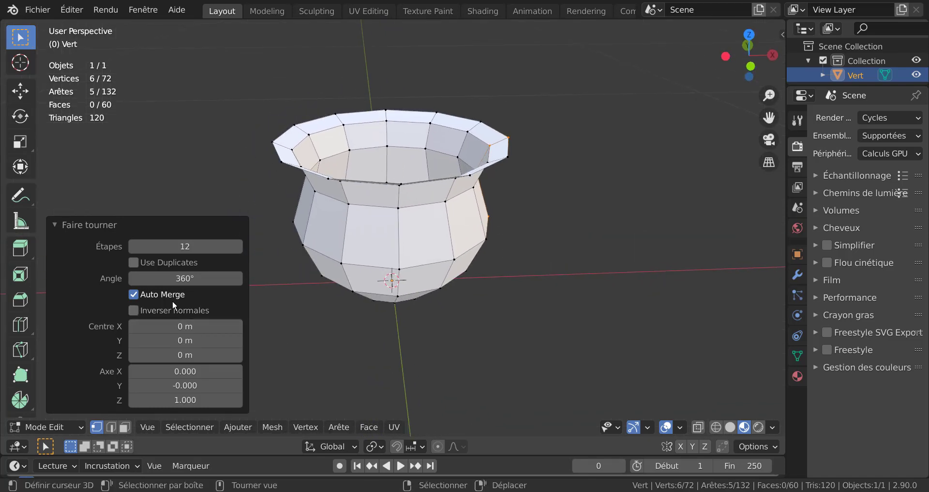
pyautogui.click(231, 245)
pyautogui.write('24')
pyautogui.press('Return')
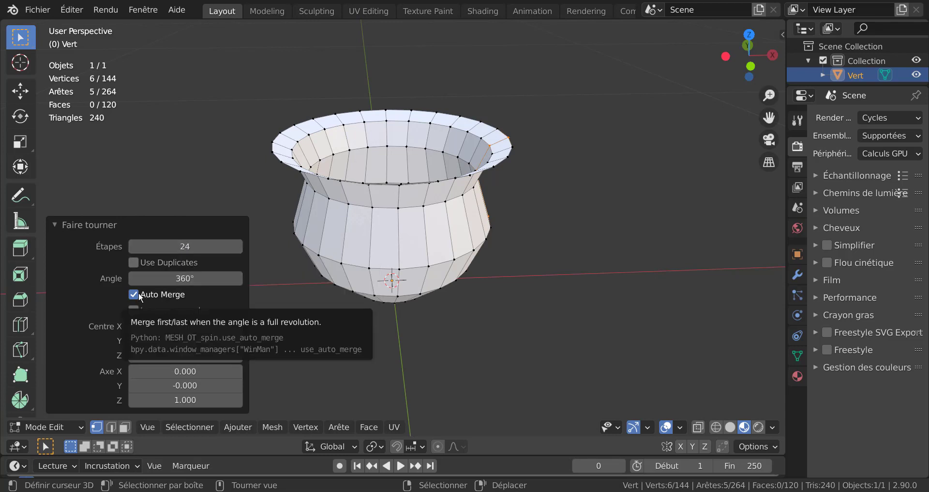
# Clear the selection and select two vertical edge loops on the bowl, spaced three segments apart
pyautogui.moveTo(494, 335); pyautogui.dragTo(493, 311, button='middle')
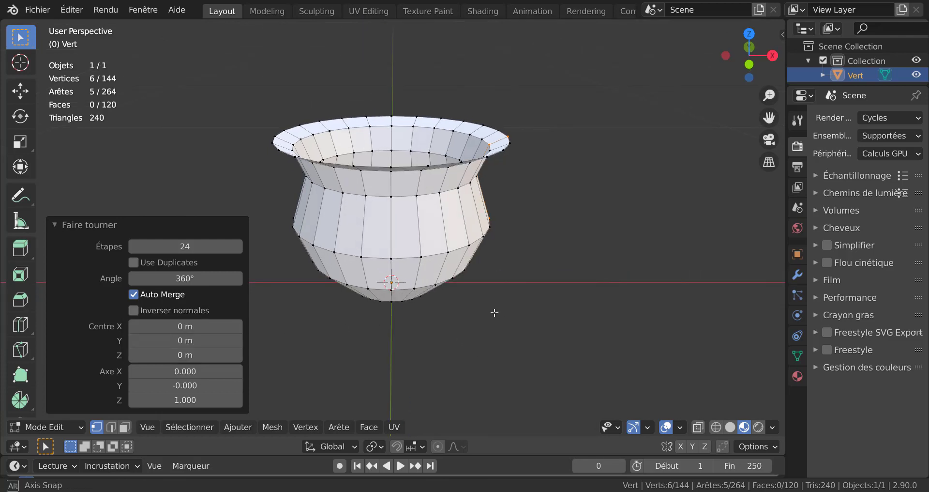
pyautogui.click(497, 317)
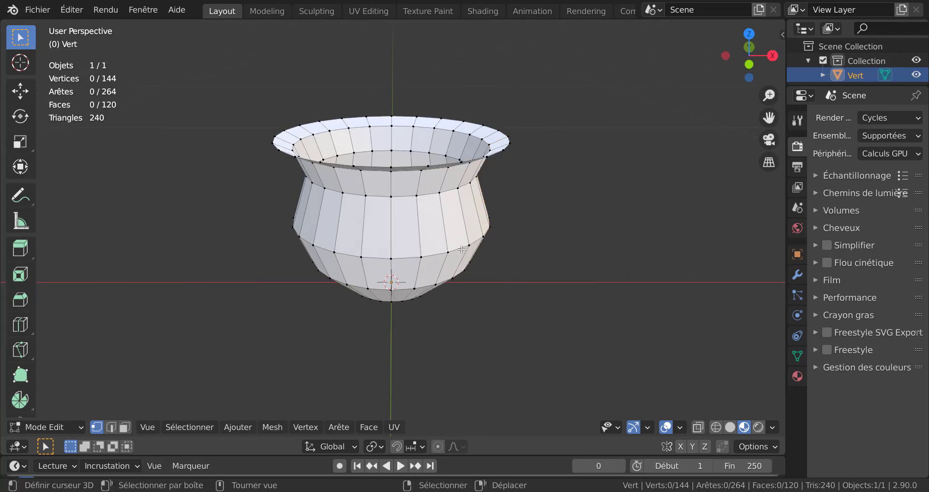
pyautogui.moveTo(461, 250); pyautogui.dragTo(424, 221, button='middle')
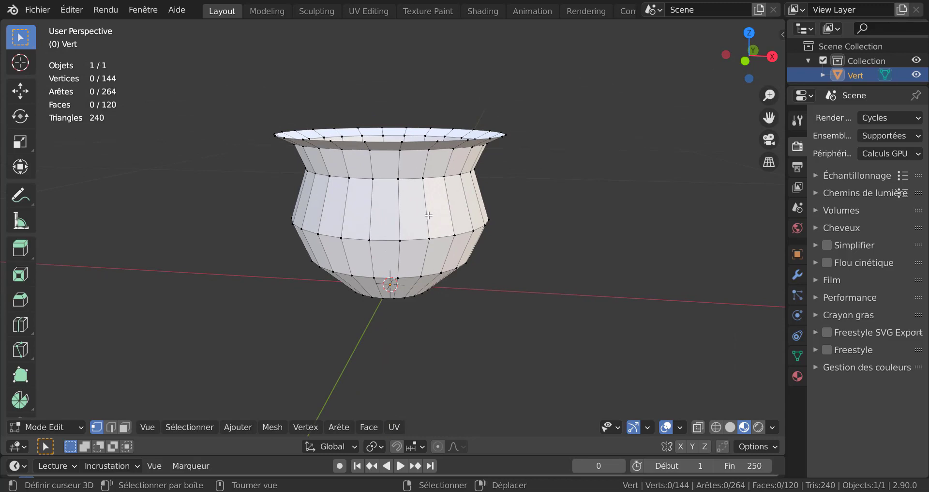
pyautogui.keyDown('alt'); pyautogui.rightClick(428, 217); pyautogui.keyUp('alt')
pyautogui.moveTo(524, 302); pyautogui.dragTo(437, 305, button='middle')
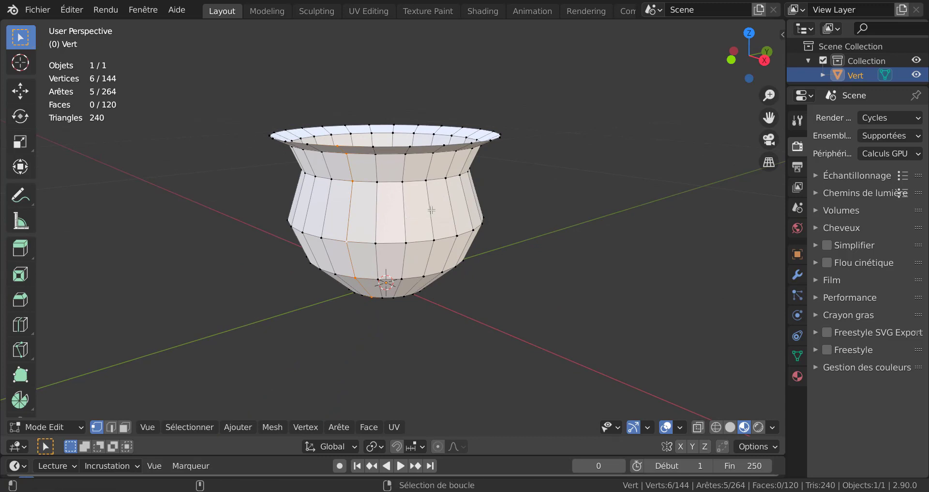
pyautogui.keyDown('alt'); pyautogui.keyDown('shift'); pyautogui.click(431, 209); pyautogui.keyUp('shift'); pyautogui.keyUp('alt')
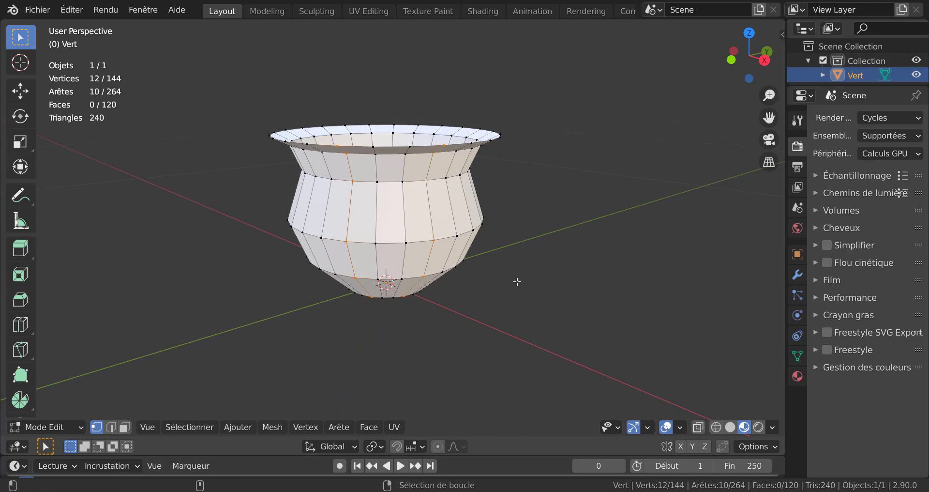
# Switch the viewport to solid shading
pyautogui.click(730, 426)
pyautogui.moveTo(586, 336); pyautogui.dragTo(456, 256, button='middle')
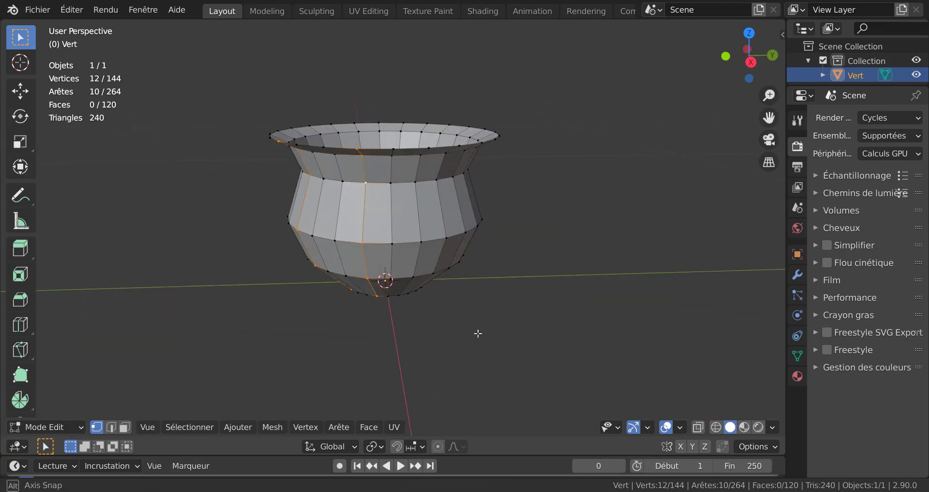
# Add further vertical edge loops around the bowl to the selection, choosing roughly every third one
pyautogui.keyDown('alt'); pyautogui.keyDown('shift'); pyautogui.click(446, 219); pyautogui.keyUp('shift'); pyautogui.keyUp('alt')
pyautogui.moveTo(537, 295); pyautogui.dragTo(430, 296, button='middle')
pyautogui.keyDown('alt'); pyautogui.keyDown('shift'); pyautogui.click(407, 215); pyautogui.keyUp('shift'); pyautogui.keyUp('alt')
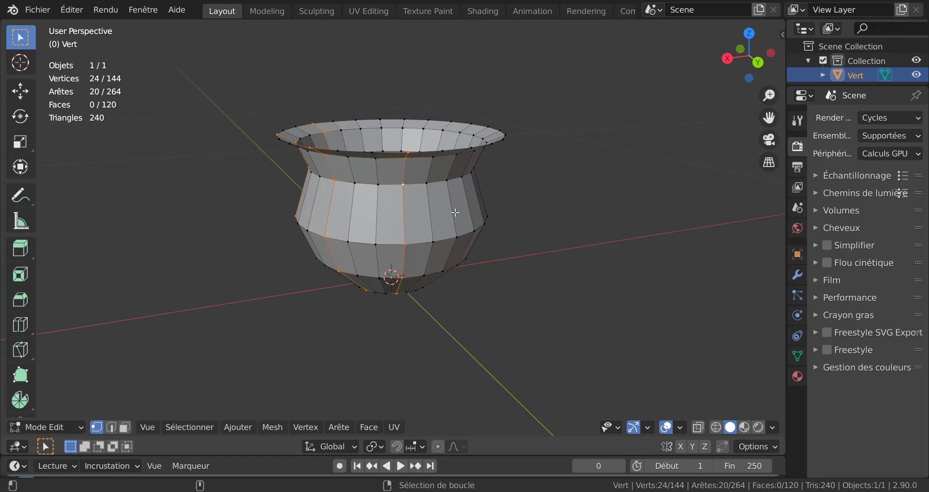
pyautogui.keyDown('alt'); pyautogui.keyDown('shift'); pyautogui.click(455, 212); pyautogui.keyUp('shift'); pyautogui.keyUp('alt')
pyautogui.moveTo(455, 212); pyautogui.dragTo(434, 215, button='middle')
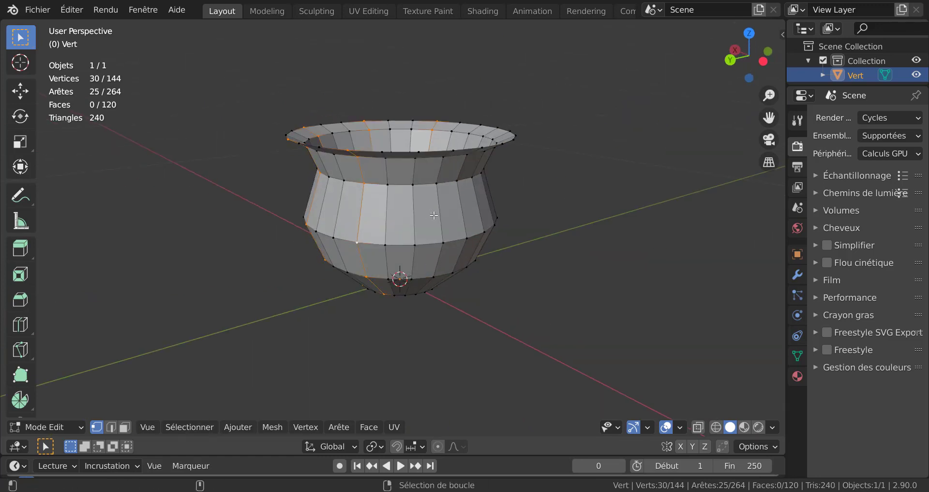
pyautogui.keyDown('alt'); pyautogui.keyDown('shift'); pyautogui.click(434, 215); pyautogui.keyUp('shift'); pyautogui.keyUp('alt')
pyautogui.moveTo(548, 296); pyautogui.dragTo(473, 297, button='middle')
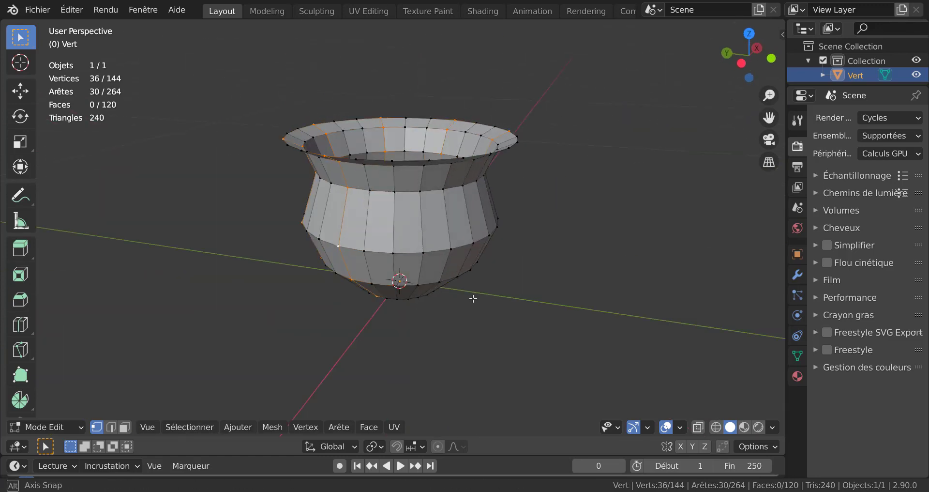
pyautogui.keyDown('alt'); pyautogui.keyDown('shift'); pyautogui.click(452, 227); pyautogui.keyUp('shift'); pyautogui.keyUp('alt')
pyautogui.moveTo(452, 226); pyautogui.dragTo(460, 280, button='middle')
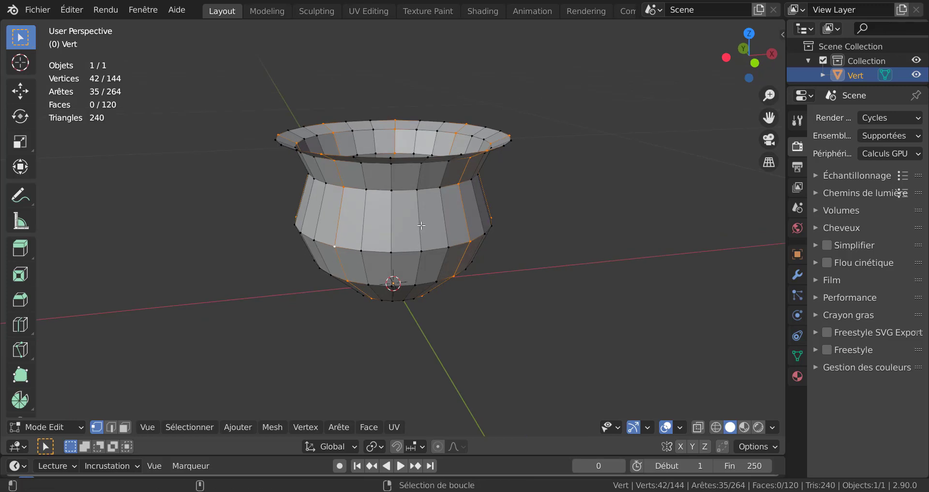
pyautogui.moveTo(596, 261)
pyautogui.mouseDown(button='middle')
pyautogui.moveTo(585, 255)
pyautogui.moveTo(594, 263)
pyautogui.mouseUp(button='middle')
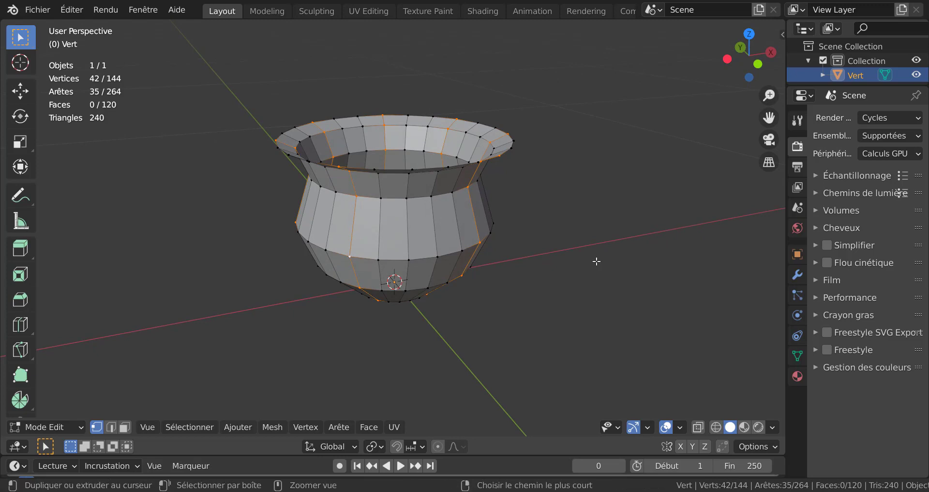
# Undo the edge loop selections and the 24-step spin, and return to the bare profile in front view
pyautogui.hotkey('ctrl', 'z')
pyautogui.hotkey('ctrl', 'z')
pyautogui.hotkey('ctrl', 'z')
pyautogui.hotkey('ctrl', 'z')
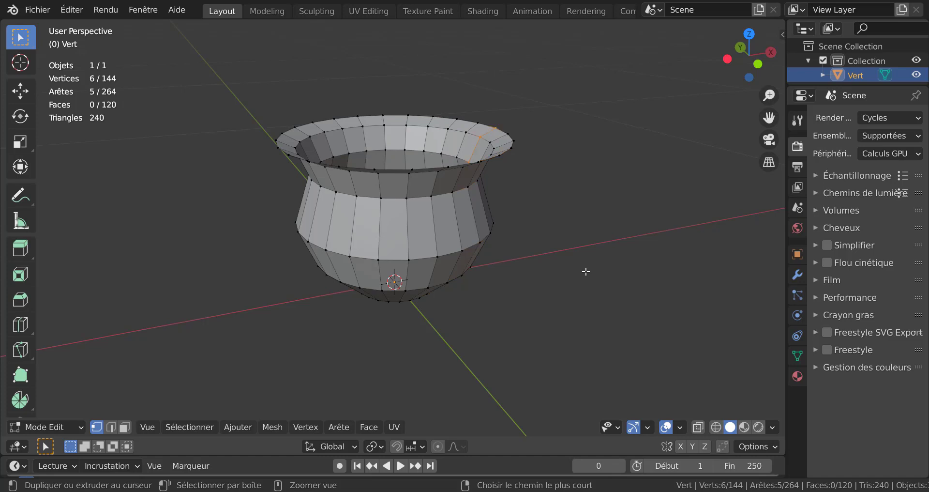
pyautogui.hotkey('shift', 'h')
pyautogui.press('KP_1')
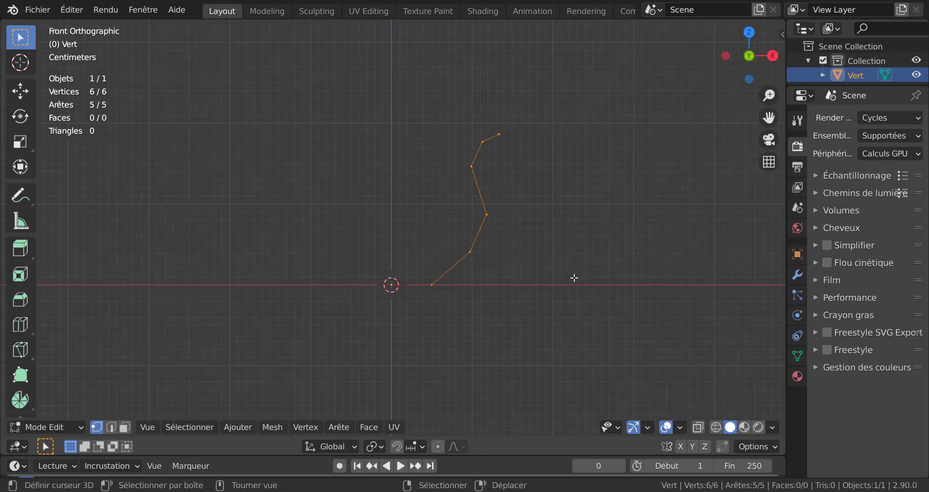
# Spin the profile 360° around the origin from top view with 25 steps, and clear the selection
pyautogui.press('KP_7')
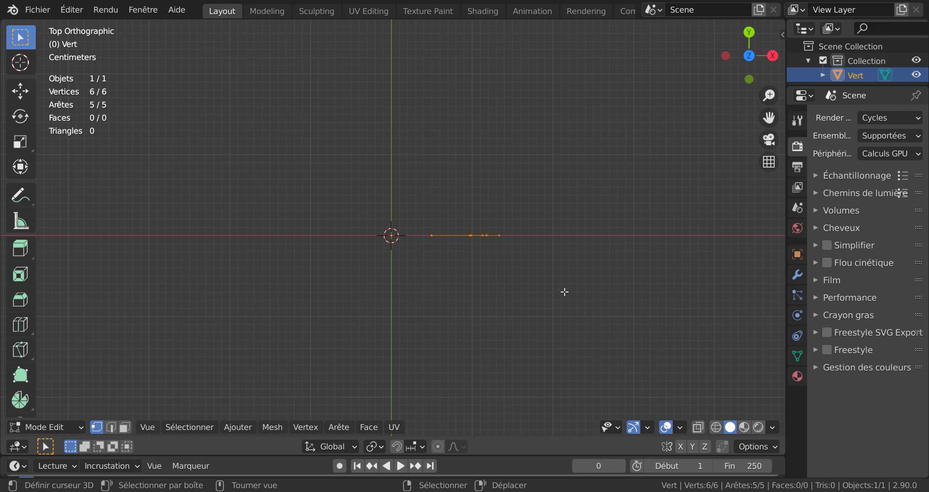
pyautogui.hotkey('alt', 'e')
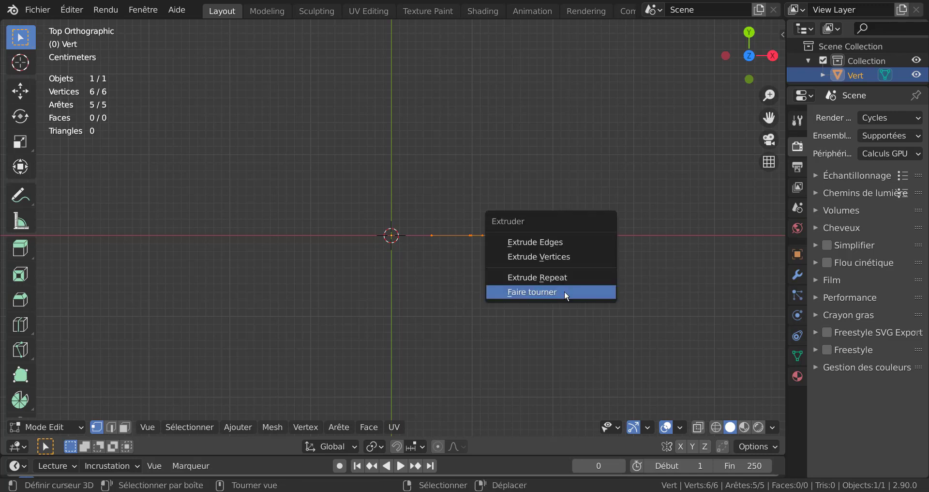
pyautogui.click(566, 293)
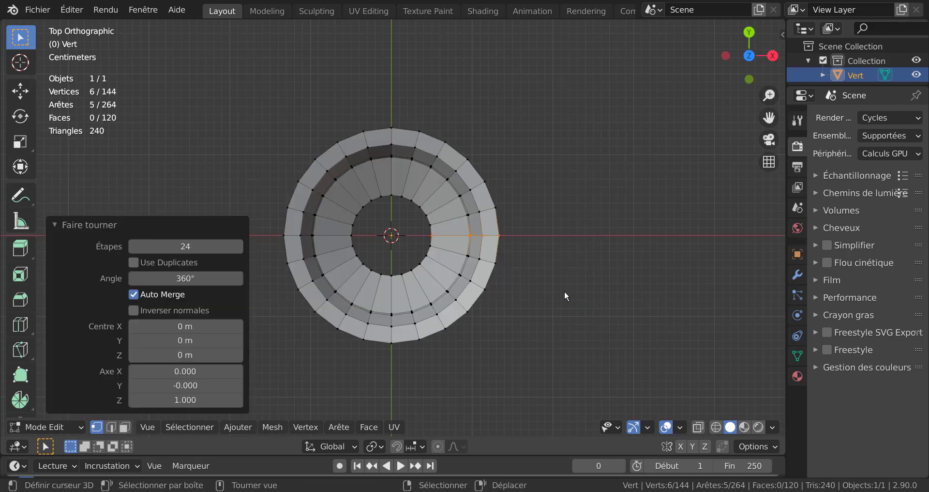
pyautogui.click(237, 247)
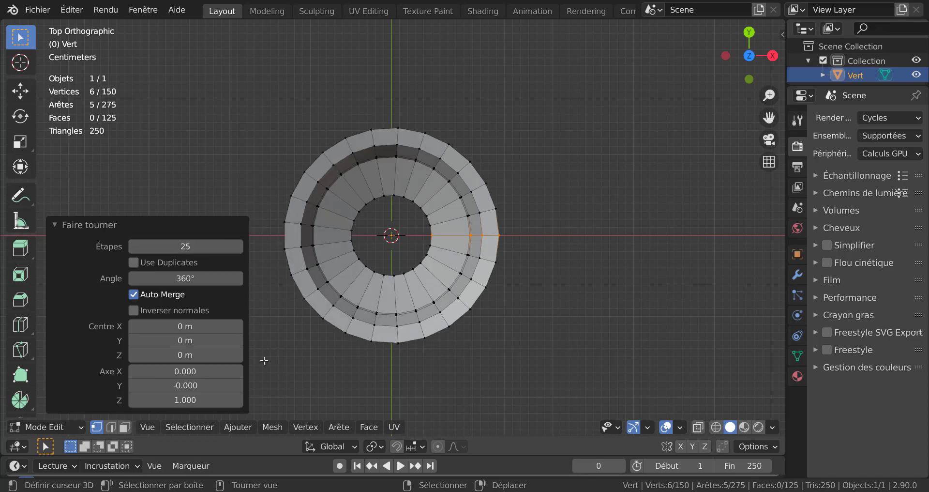
pyautogui.moveTo(552, 350); pyautogui.dragTo(438, 238, button='middle')
pyautogui.click(480, 250)
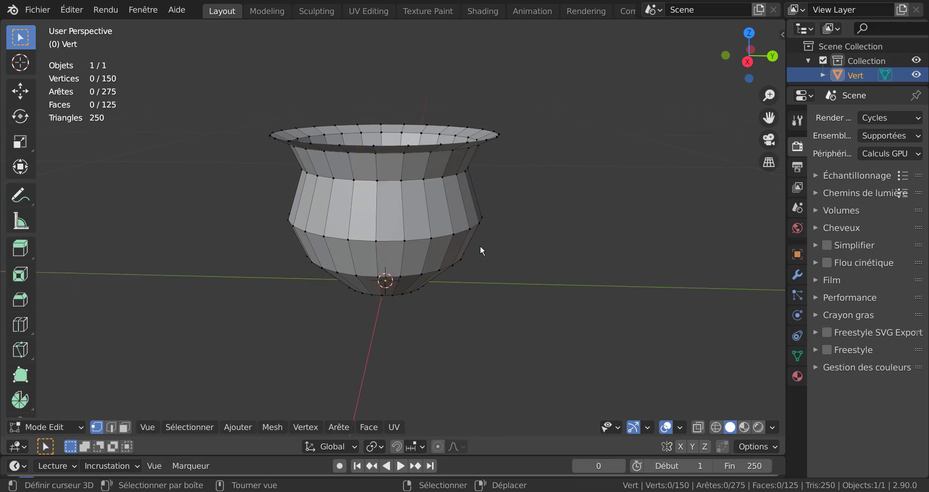
# Select four vertical edge loops on the 25-step bowl, taking every third loop around the wall
pyautogui.keyDown('alt'); pyautogui.click(377, 216); pyautogui.keyUp('alt')
pyautogui.moveTo(390, 223); pyautogui.dragTo(402, 256, button='middle')
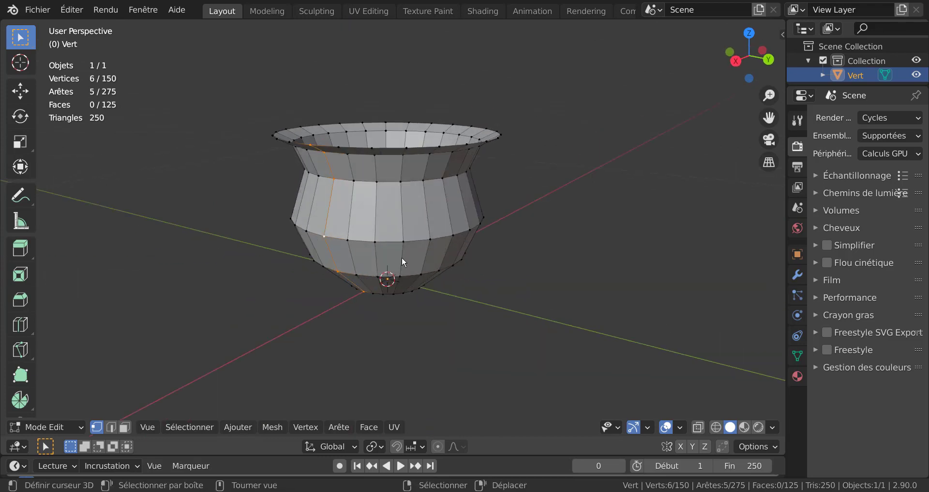
pyautogui.keyDown('alt'); pyautogui.keyDown('shift'); pyautogui.click(406, 205); pyautogui.keyUp('shift'); pyautogui.keyUp('alt')
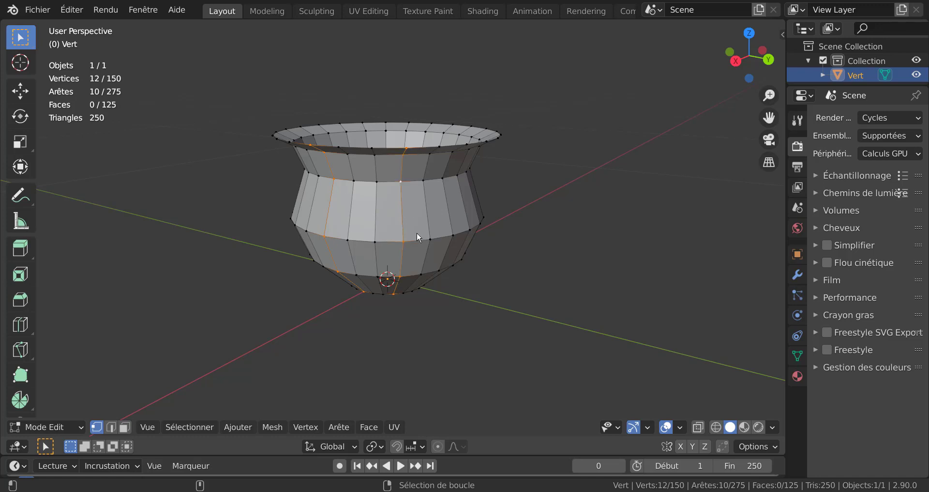
pyautogui.moveTo(378, 218); pyautogui.dragTo(416, 231, button='middle')
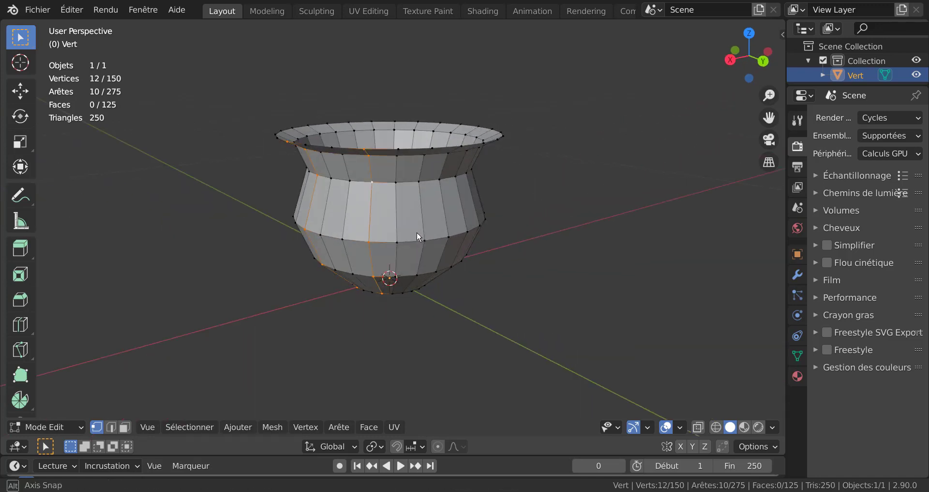
pyautogui.keyDown('alt'); pyautogui.keyDown('shift'); pyautogui.click(441, 202); pyautogui.keyUp('shift'); pyautogui.keyUp('alt')
pyautogui.moveTo(503, 249); pyautogui.dragTo(420, 264, button='middle')
pyautogui.keyDown('alt'); pyautogui.keyDown('shift'); pyautogui.click(425, 206); pyautogui.keyUp('shift'); pyautogui.keyUp('alt')
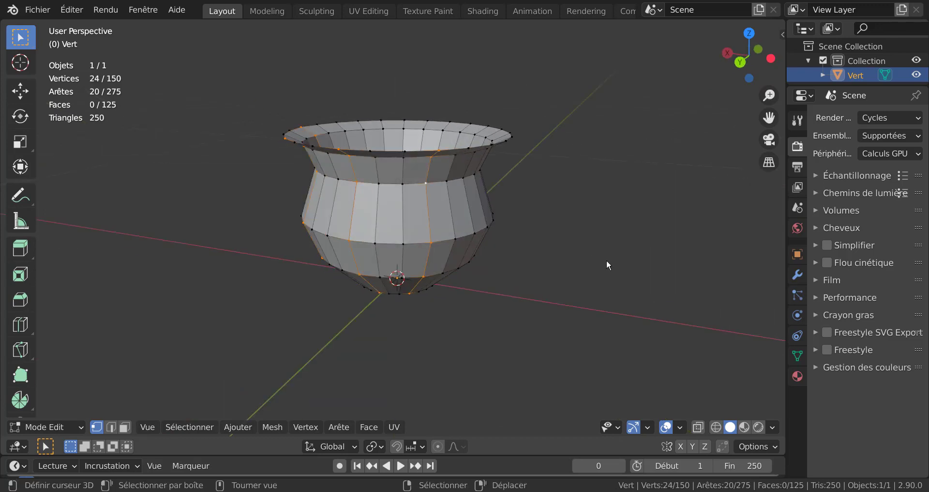
# Add four more vertical edge loops around the rest of the bowl to the selection, keeping the every-third spacing
pyautogui.moveTo(605, 259); pyautogui.dragTo(463, 233, button='middle')
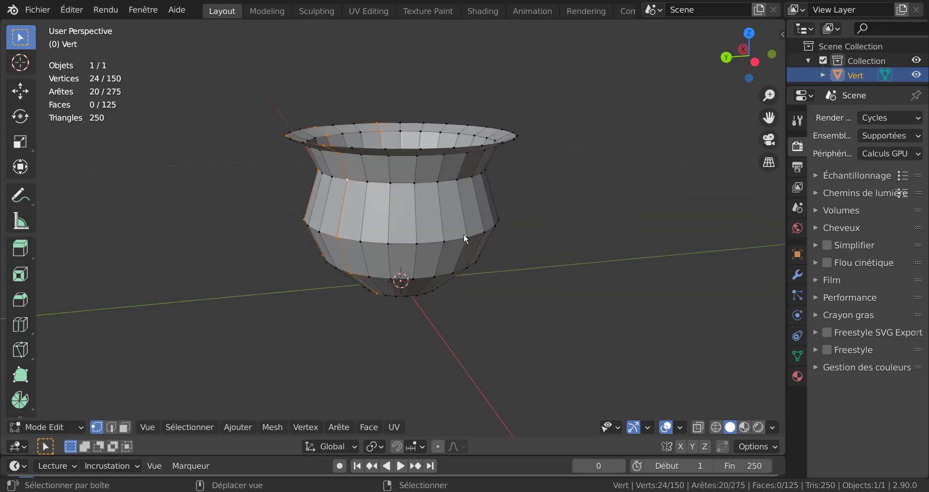
pyautogui.keyDown('alt'); pyautogui.keyDown('shift'); pyautogui.click(416, 214); pyautogui.keyUp('shift'); pyautogui.keyUp('alt')
pyautogui.keyDown('alt'); pyautogui.keyDown('shift'); pyautogui.click(475, 202); pyautogui.keyUp('shift'); pyautogui.keyUp('alt')
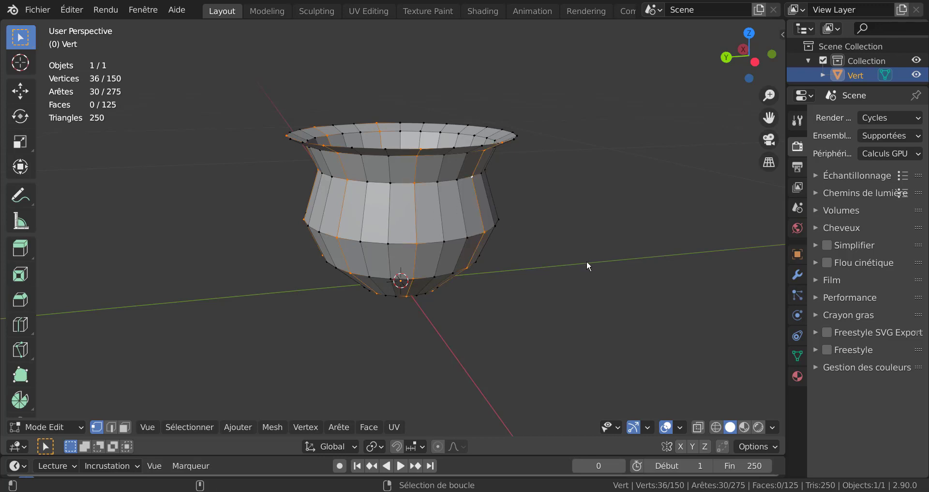
pyautogui.moveTo(587, 262); pyautogui.dragTo(425, 219, button='middle')
pyautogui.keyDown('alt'); pyautogui.keyDown('shift'); pyautogui.click(484, 246); pyautogui.keyUp('shift'); pyautogui.keyUp('alt')
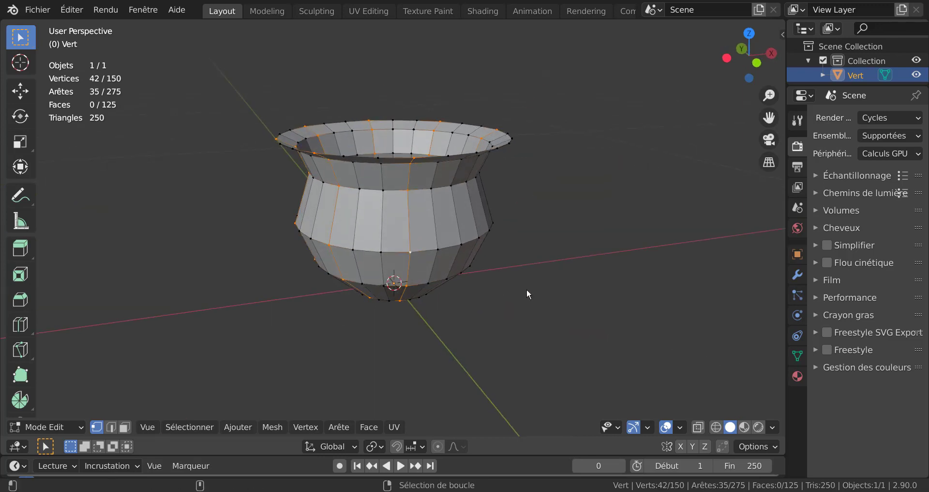
pyautogui.moveTo(526, 289); pyautogui.dragTo(416, 209, button='middle')
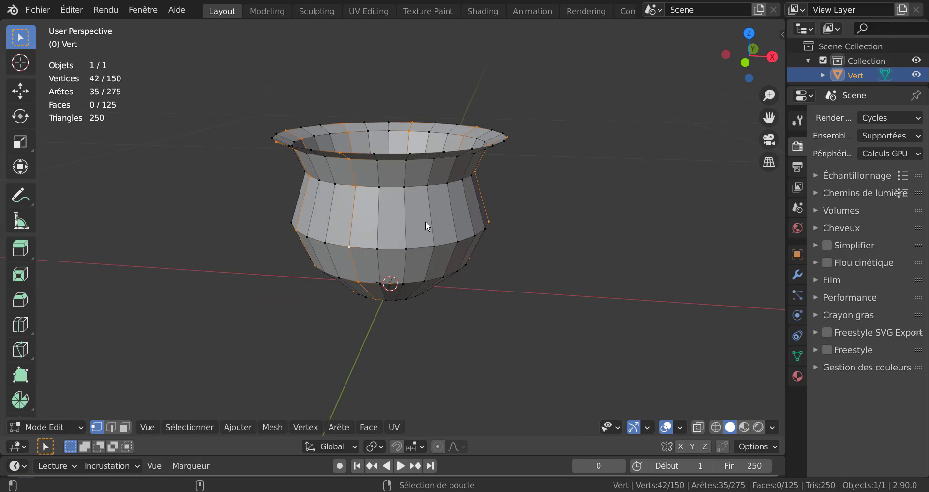
pyautogui.keyDown('alt'); pyautogui.keyDown('shift'); pyautogui.click(429, 215); pyautogui.keyUp('shift'); pyautogui.keyUp('alt')
pyautogui.moveTo(485, 287); pyautogui.dragTo(431, 303, button='middle')
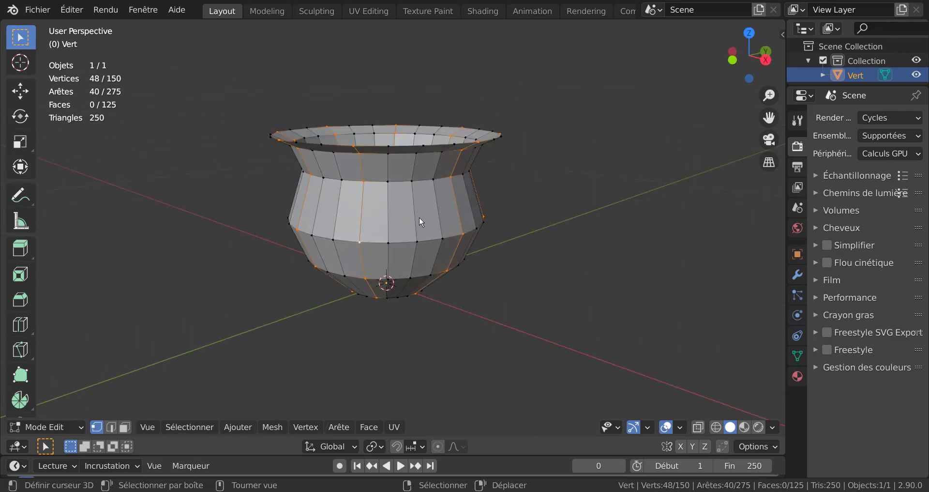
# Check the loop spacing from above, and undo the edge loop selections and the 25-step spin back to the bare profile
pyautogui.moveTo(417, 212); pyautogui.dragTo(674, 402, button='middle')
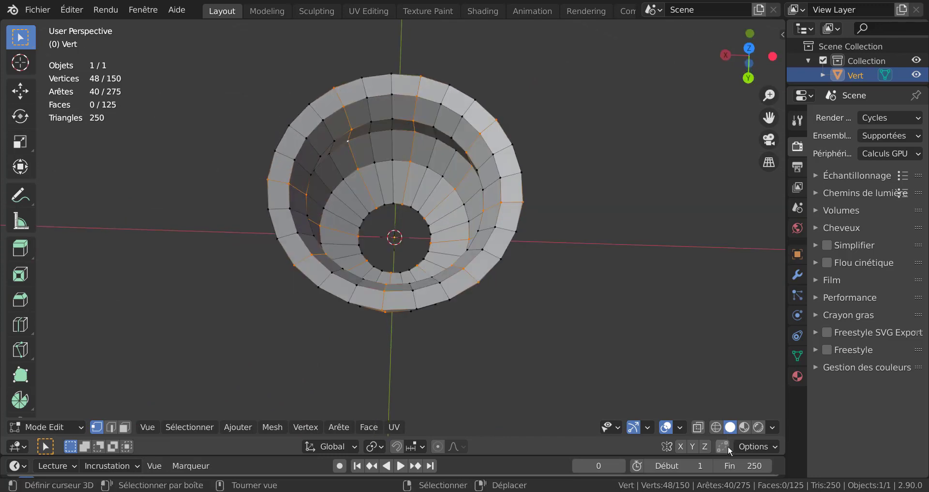
pyautogui.moveTo(603, 338); pyautogui.dragTo(601, 339, button='middle')
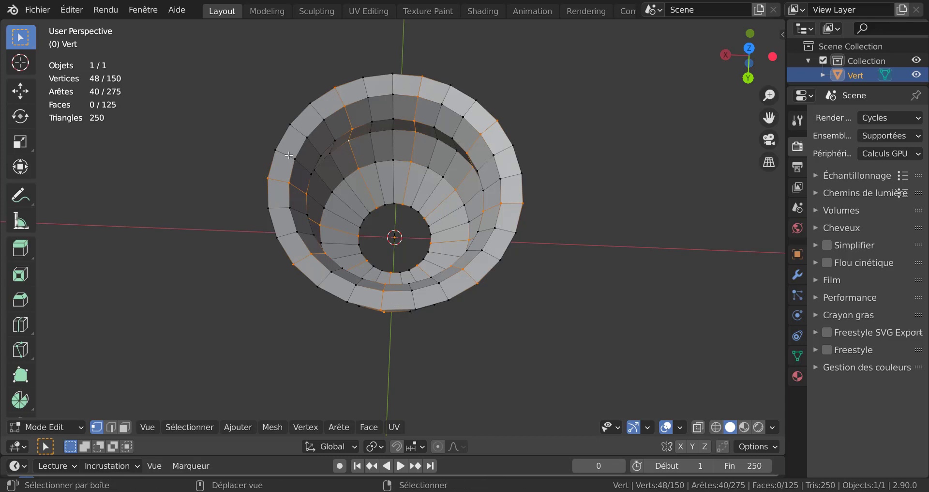
pyautogui.moveTo(520, 219); pyautogui.dragTo(384, 310, button='middle')
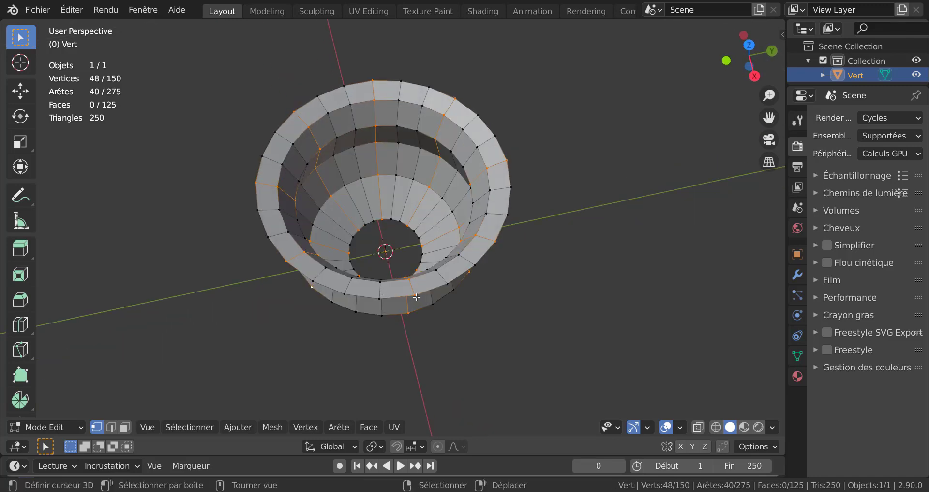
pyautogui.moveTo(522, 308); pyautogui.dragTo(515, 280, button='middle')
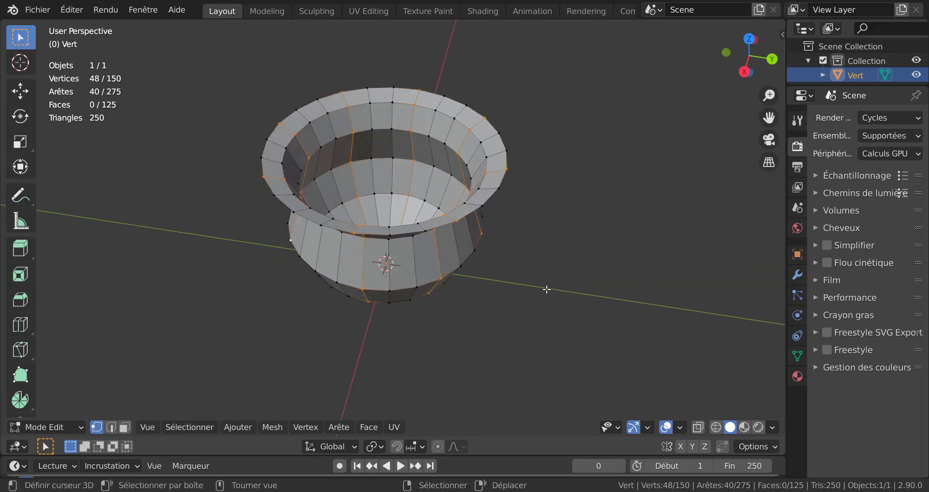
pyautogui.hotkey('ctrl', 'z')
pyautogui.hotkey('ctrl', 'z')
pyautogui.hotkey('ctrl', 'z')
pyautogui.hotkey('ctrl', 'z')
pyautogui.hotkey('ctrl', 'z')
pyautogui.hotkey('ctrl', 'z')
pyautogui.hotkey('ctrl', 'z')
pyautogui.hotkey('ctrl', 'z')
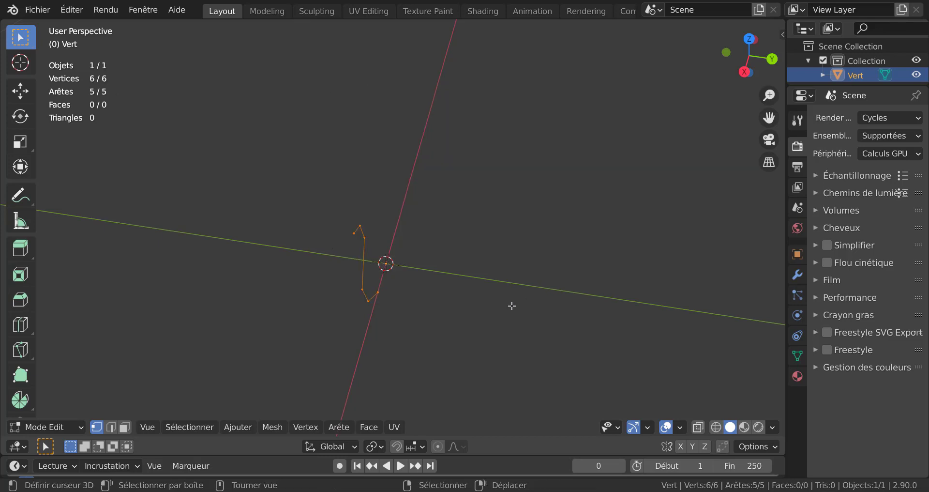
# Spin the profile 360° around the origin from top view with 24 steps
pyautogui.press('KP_3')
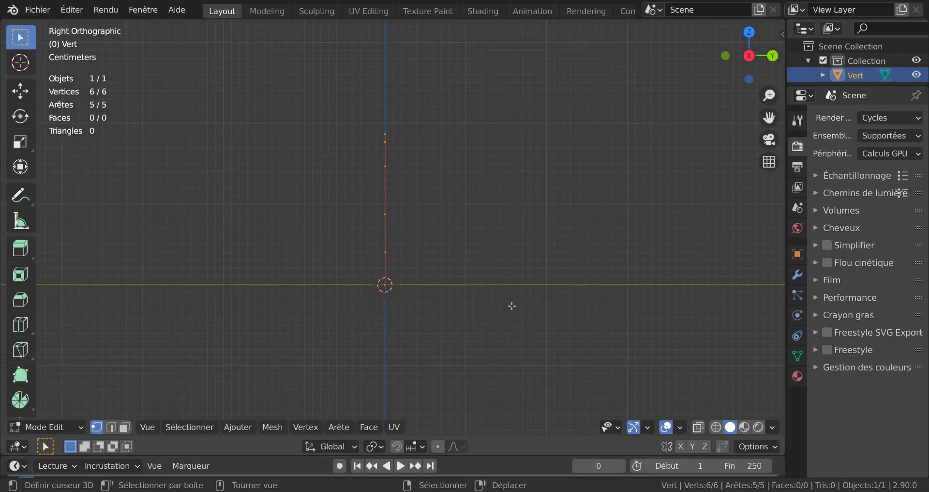
pyautogui.press('KP_7')
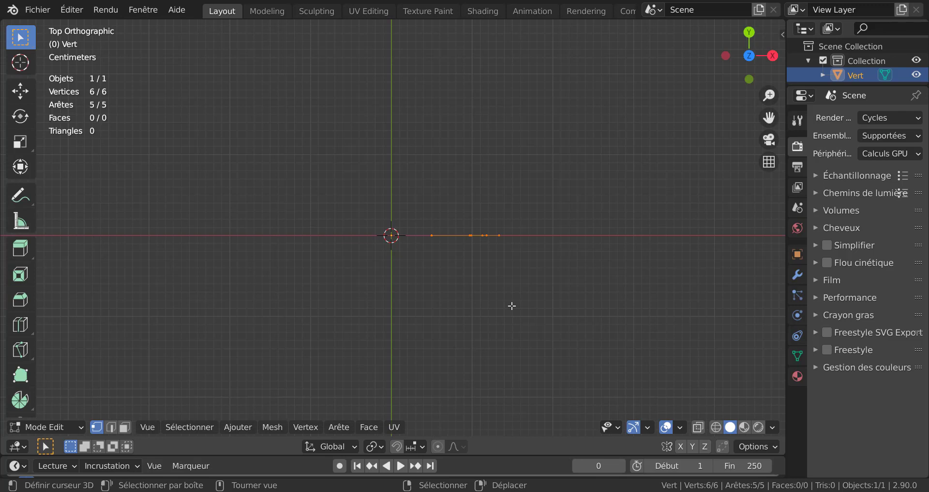
pyautogui.hotkey('alt', 'e')
pyautogui.click(512, 305)
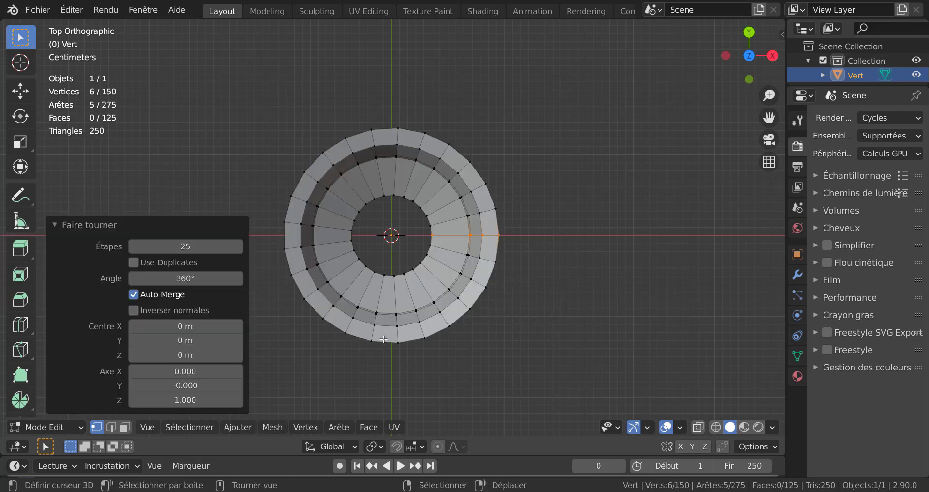
pyautogui.click(132, 245)
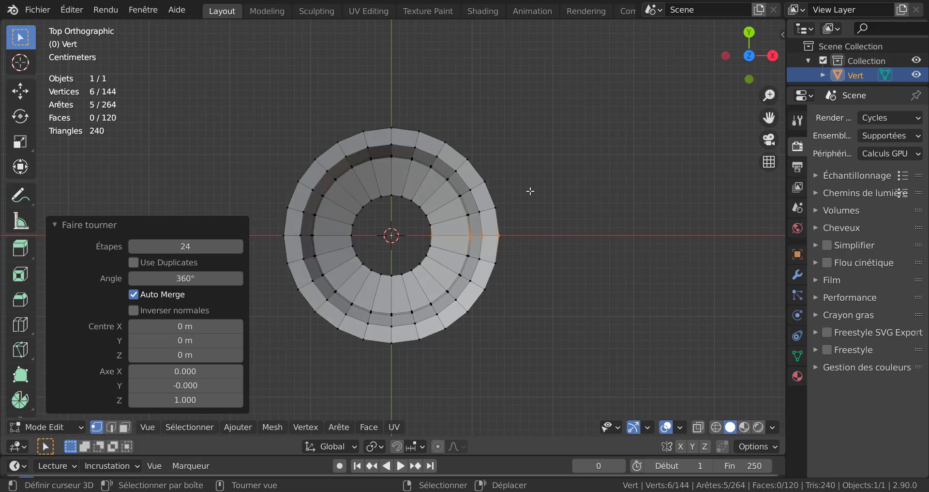
# Add every third radial edge loop to the selection in top view, giving eight evenly spaced loops around the bowl
pyautogui.scroll(2, 530, 193)
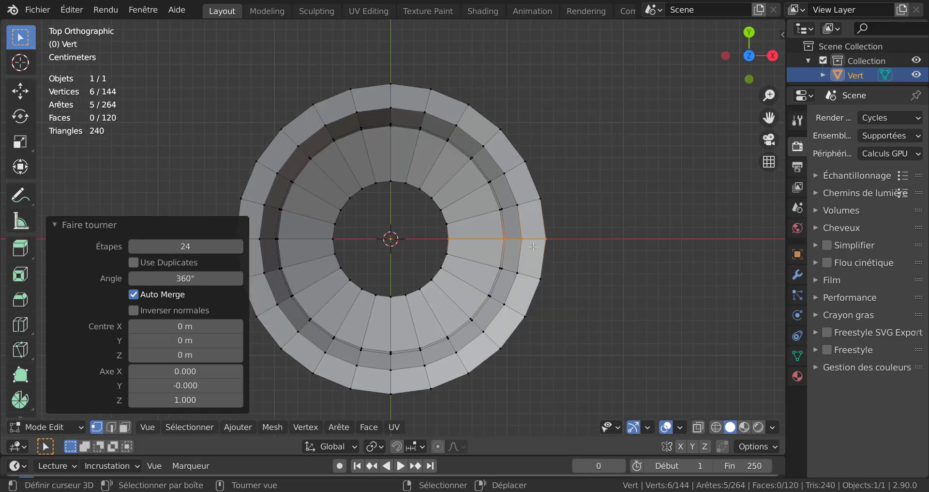
pyautogui.keyDown('alt'); pyautogui.keyDown('shift'); pyautogui.click(494, 138); pyautogui.keyUp('shift'); pyautogui.keyUp('alt')
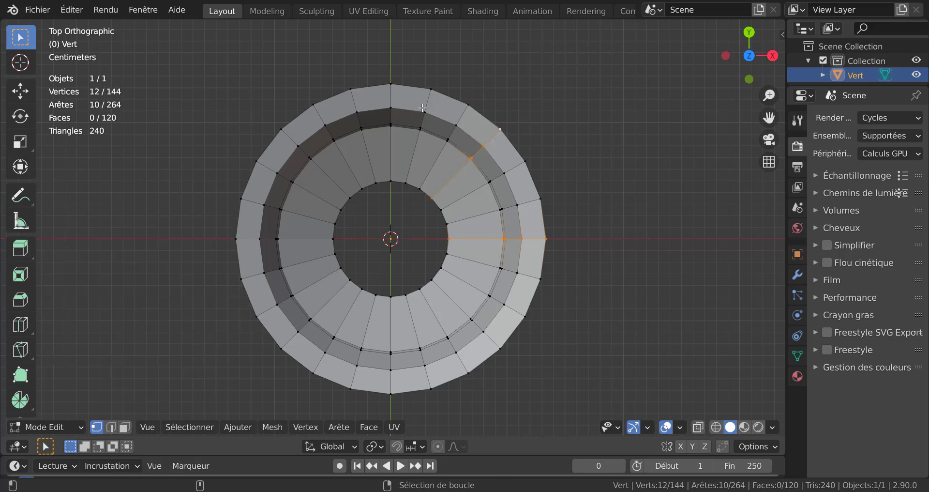
pyautogui.keyDown('alt'); pyautogui.keyDown('shift'); pyautogui.click(388, 98); pyautogui.keyUp('shift'); pyautogui.keyUp('alt')
pyautogui.keyDown('alt'); pyautogui.keyDown('shift'); pyautogui.click(287, 140); pyautogui.keyUp('shift'); pyautogui.keyUp('alt')
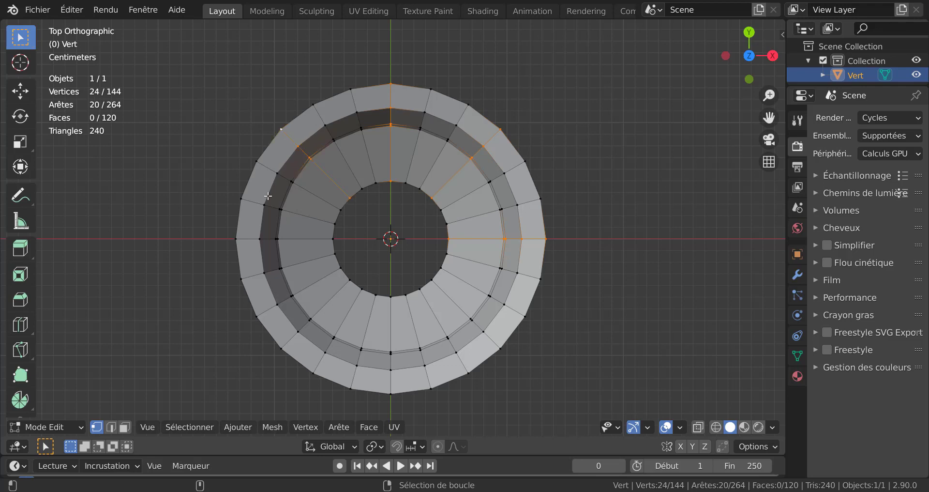
pyautogui.keyDown('alt'); pyautogui.keyDown('shift'); pyautogui.click(254, 238); pyautogui.keyUp('shift'); pyautogui.keyUp('alt')
pyautogui.keyDown('alt'); pyautogui.keyDown('shift'); pyautogui.click(290, 341); pyautogui.keyUp('shift'); pyautogui.keyUp('alt')
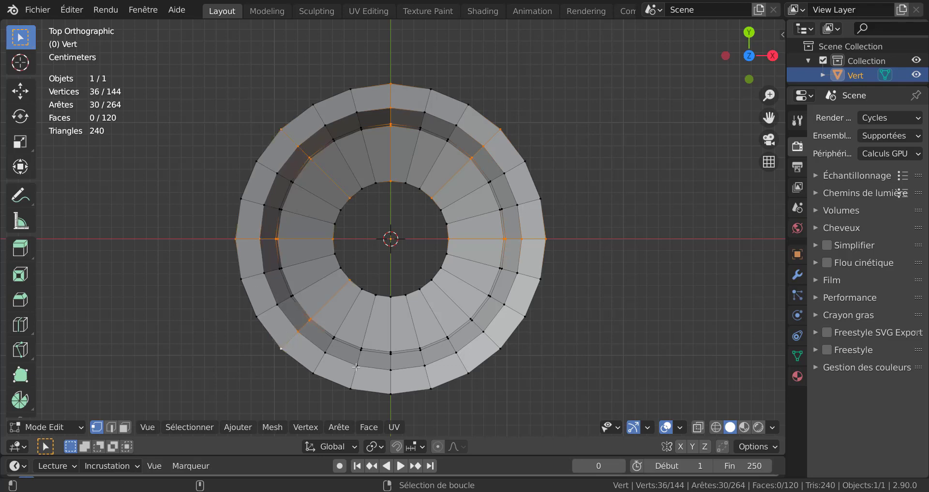
pyautogui.keyDown('alt'); pyautogui.keyDown('shift'); pyautogui.click(393, 380); pyautogui.keyUp('shift'); pyautogui.keyUp('alt')
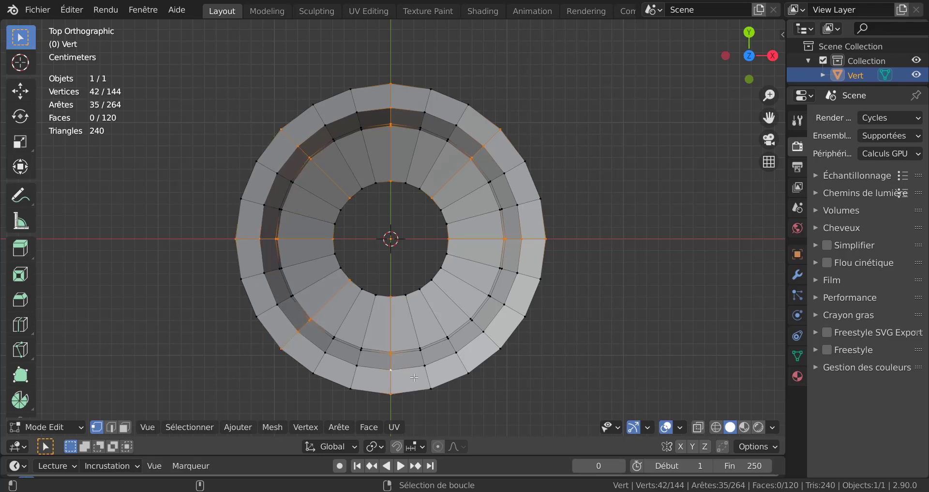
pyautogui.keyDown('alt'); pyautogui.keyDown('shift'); pyautogui.click(496, 342); pyautogui.keyUp('shift'); pyautogui.keyUp('alt')
# Bevel the eight selected edge loops with 2 segments and a width of about 0.00137 m
pyautogui.moveTo(495, 342); pyautogui.dragTo(558, 236, button='middle')
pyautogui.scroll(-4, 628, 178)
pyautogui.scroll(3, 620, 240)
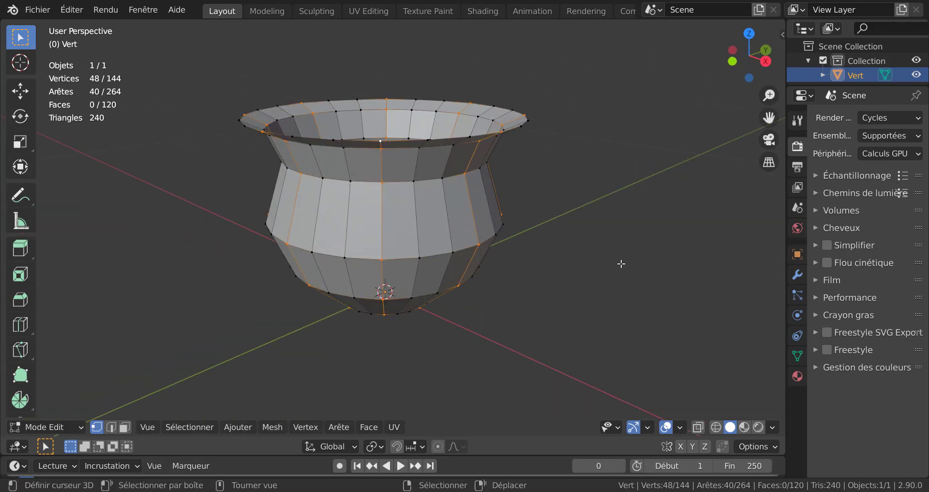
pyautogui.press('ctrl')
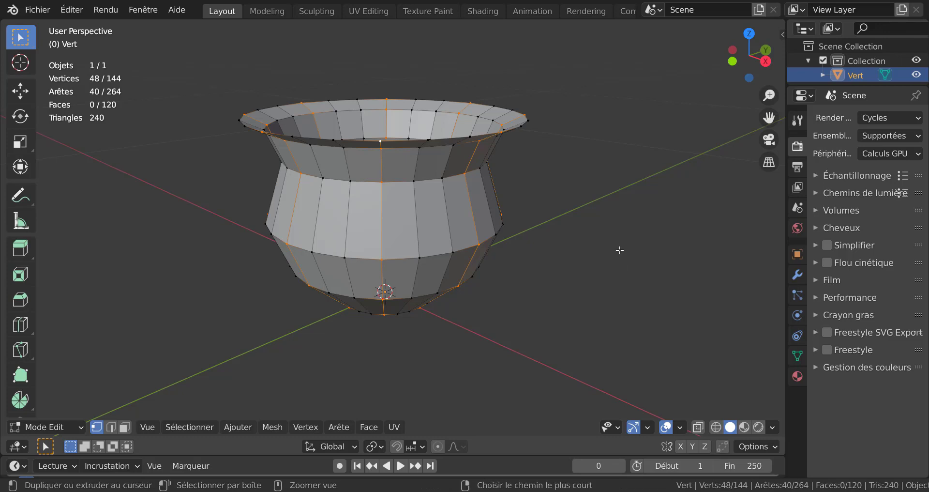
pyautogui.scroll(2, 620, 251)
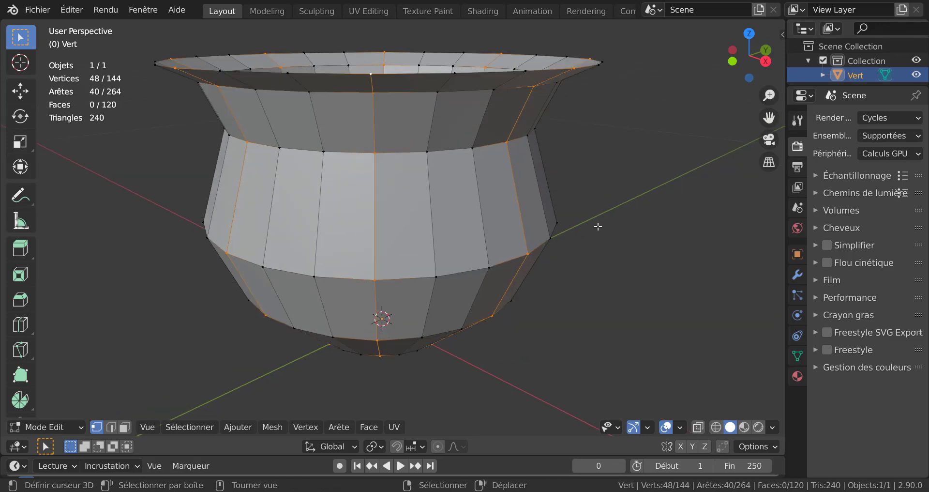
pyautogui.hotkey('ctrl', 'b')
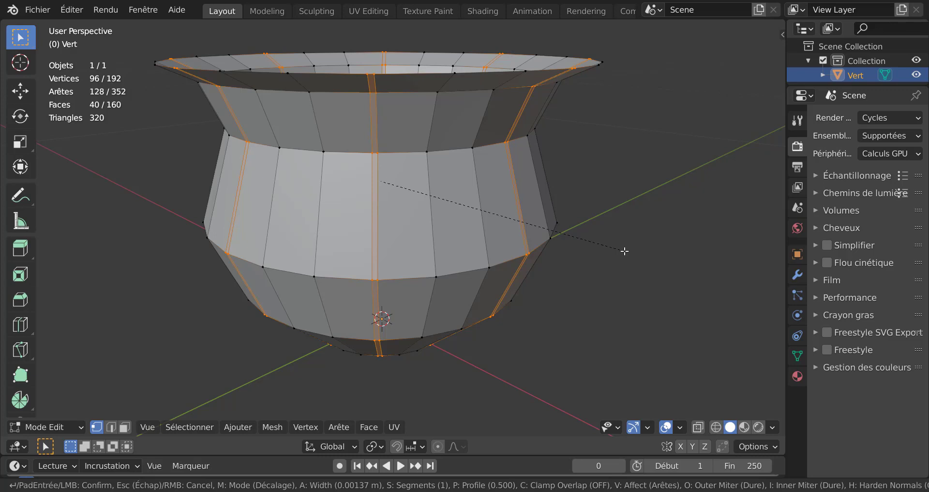
pyautogui.scroll(1, 624, 250)
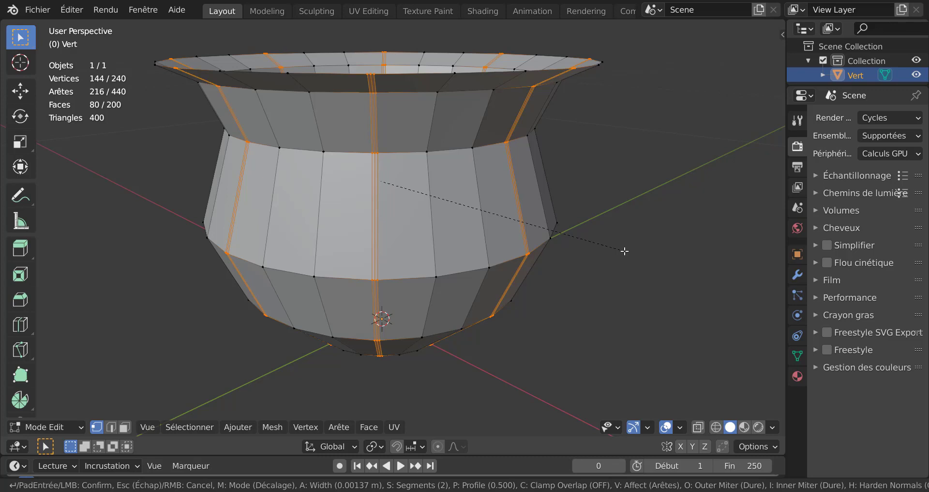
pyautogui.click(624, 251)
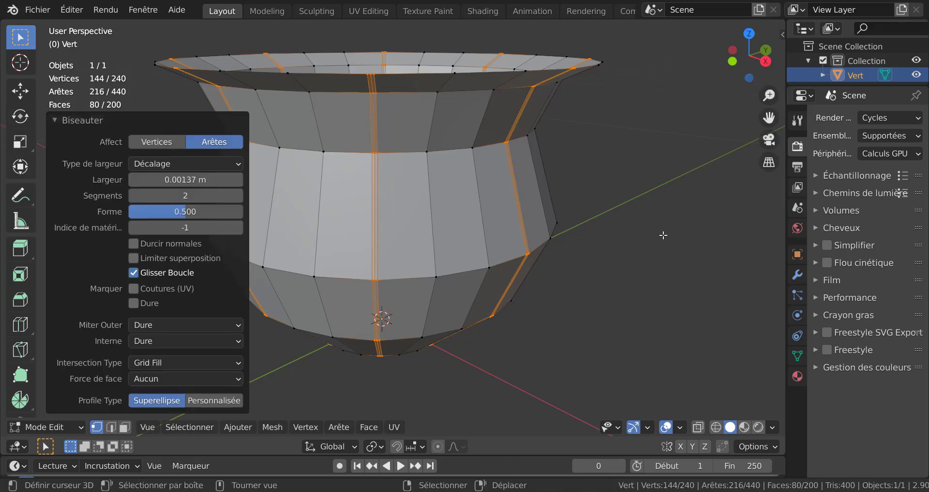
# Shrink the selection to only the middle edge loop of each bevel
pyautogui.scroll(2, 665, 235)
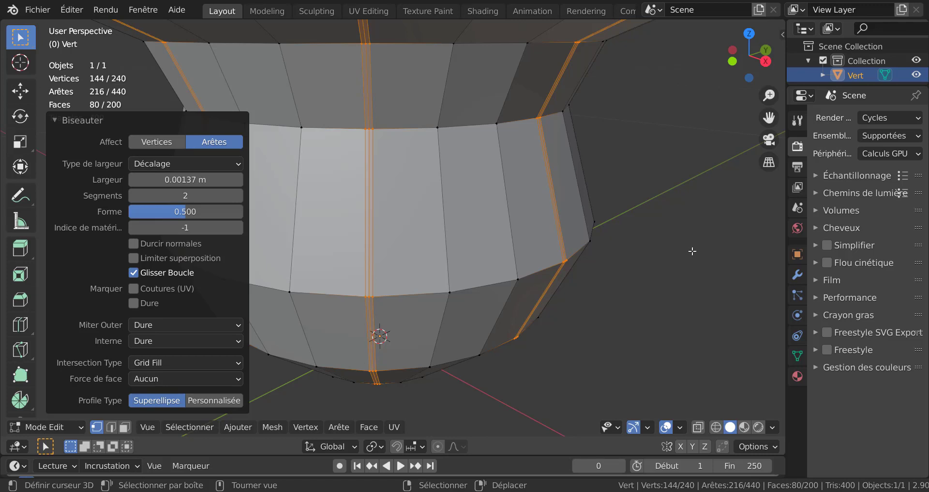
pyautogui.press('ctrl')
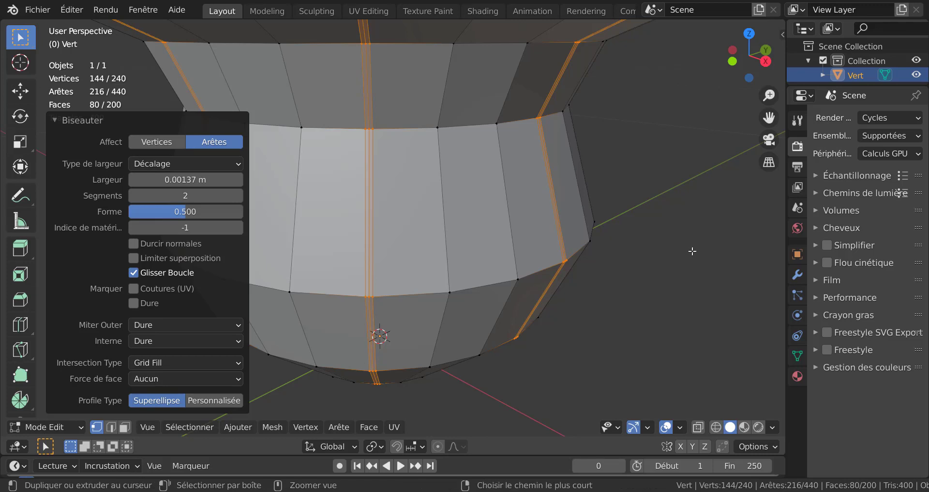
pyautogui.press('ctrl+KP_Subtract')
pyautogui.scroll(-2, 686, 252)
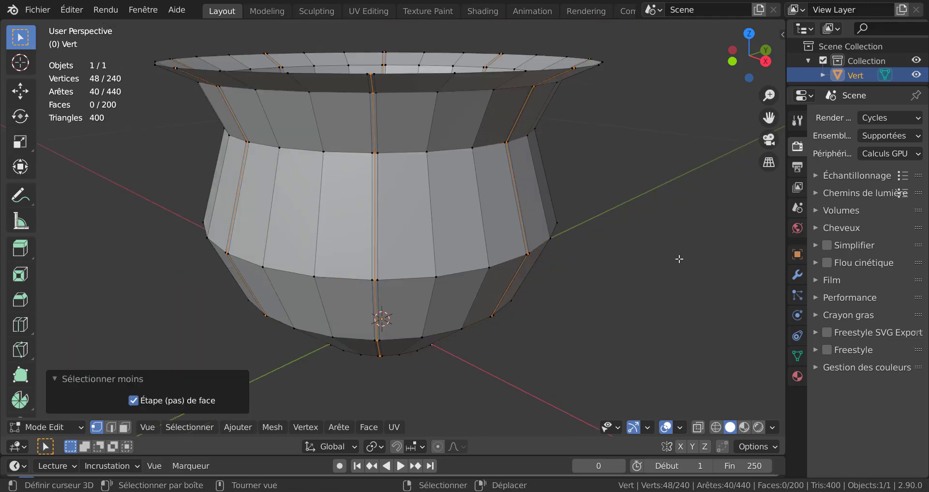
# Scale the middle loops inward to about 0.97 to form vertical grooves, and return to Object Mode
pyautogui.scroll(3, 361, 168)
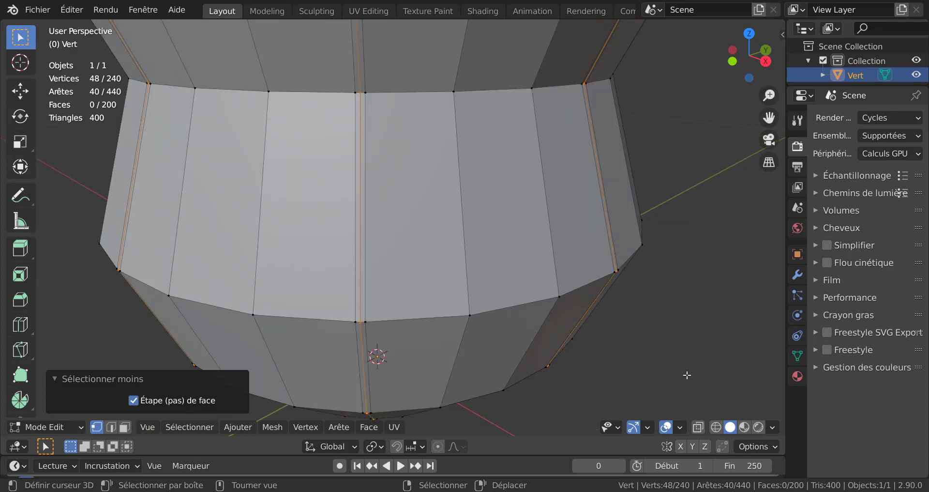
pyautogui.press('s')
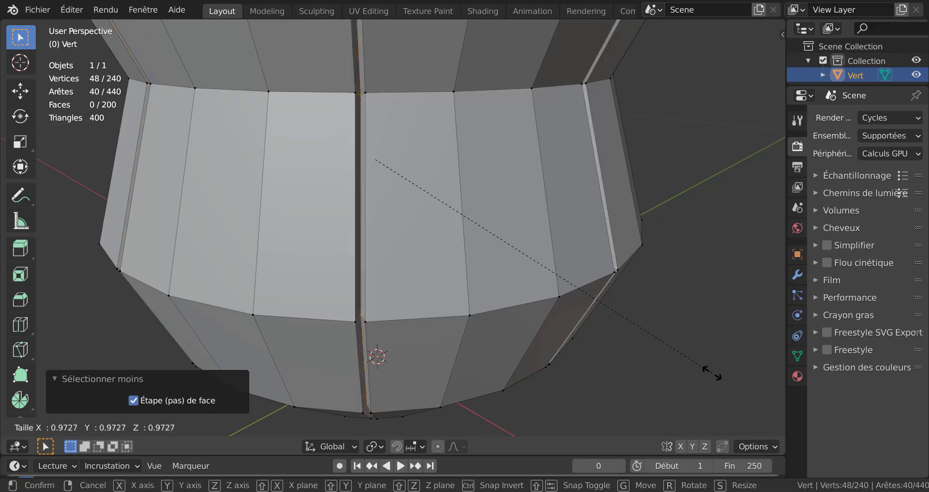
pyautogui.click(694, 358)
pyautogui.press('Tab')
pyautogui.scroll(-5, 666, 334)
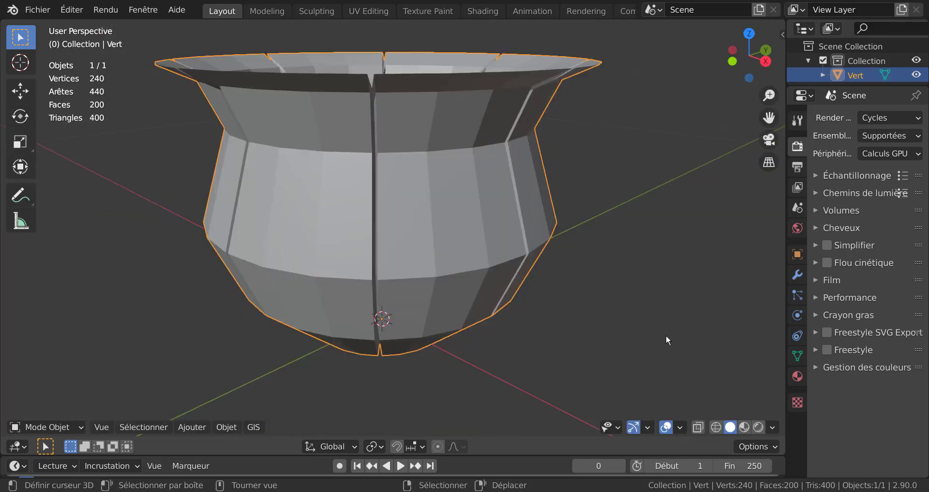
# Add a Subdivision Surface modifier to the bowl with viewport level 2, and shade the object smooth
pyautogui.moveTo(666, 334); pyautogui.dragTo(578, 329, button='middle')
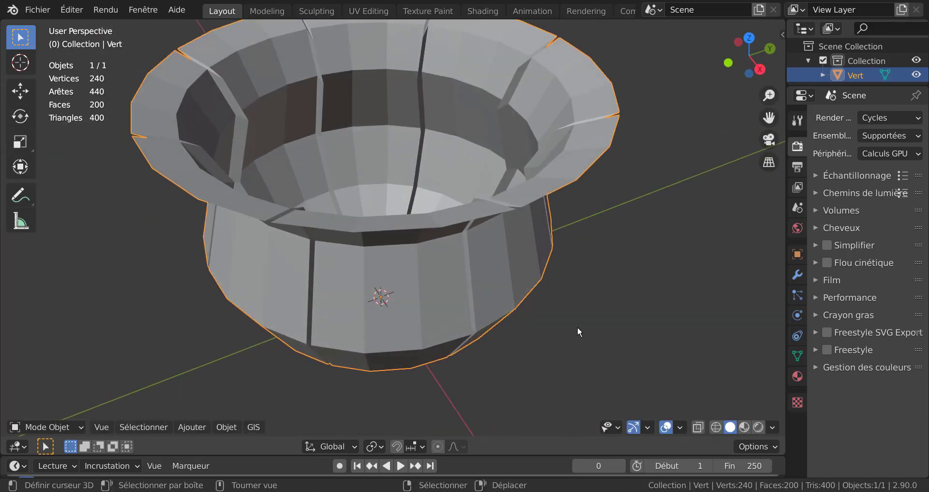
pyautogui.moveTo(568, 233); pyautogui.dragTo(565, 185, button='middle')
pyautogui.click(797, 275)
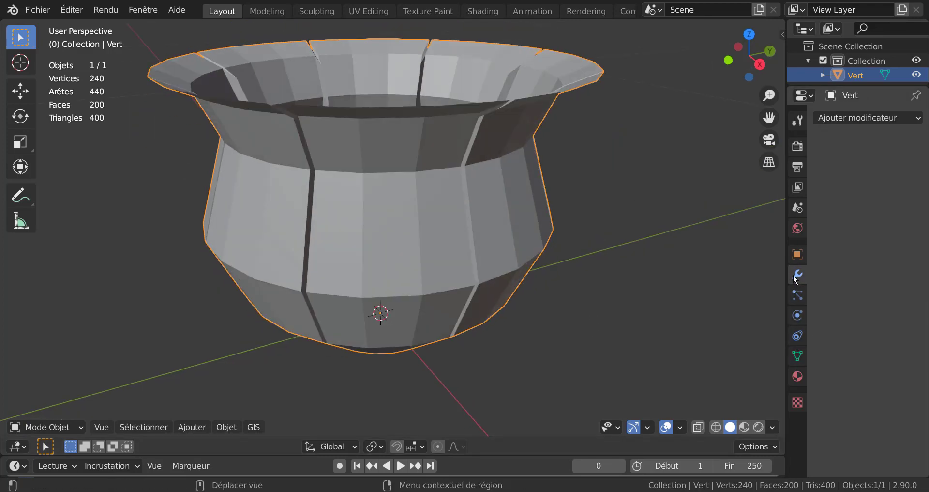
pyautogui.click(855, 118)
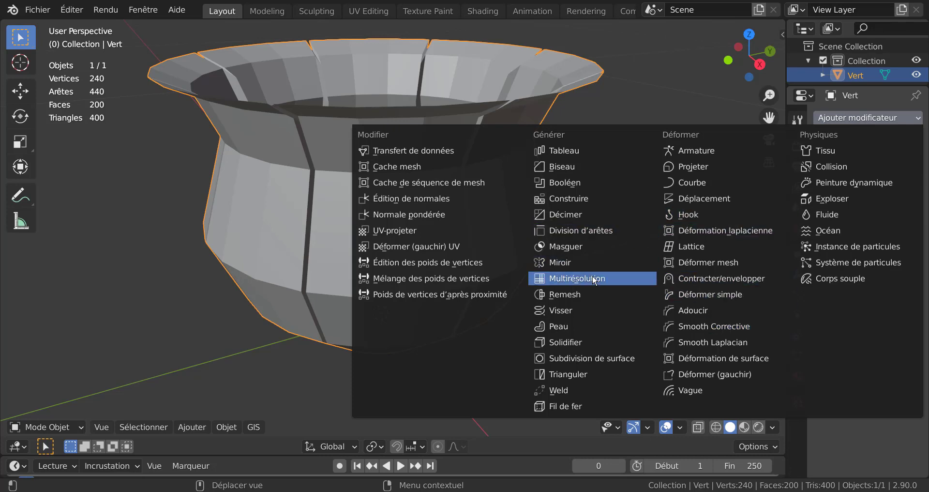
pyautogui.click(571, 358)
pyautogui.click(899, 181)
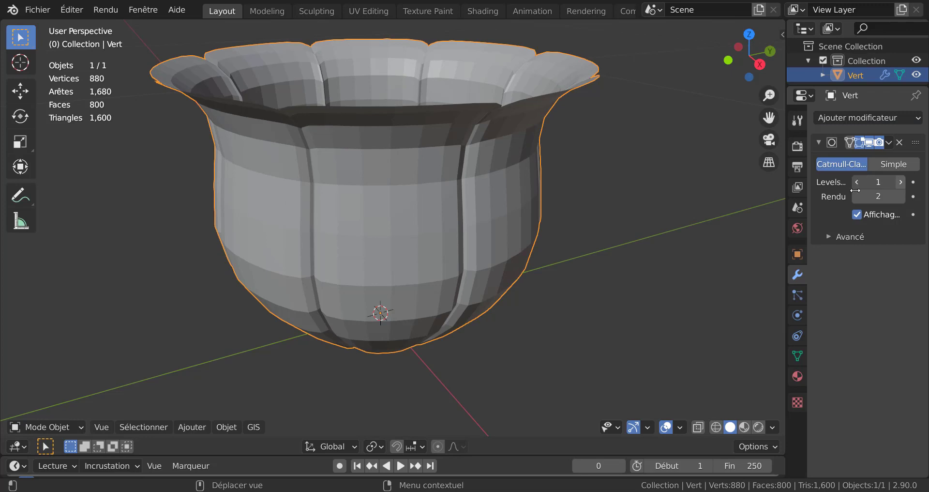
pyautogui.click(225, 428)
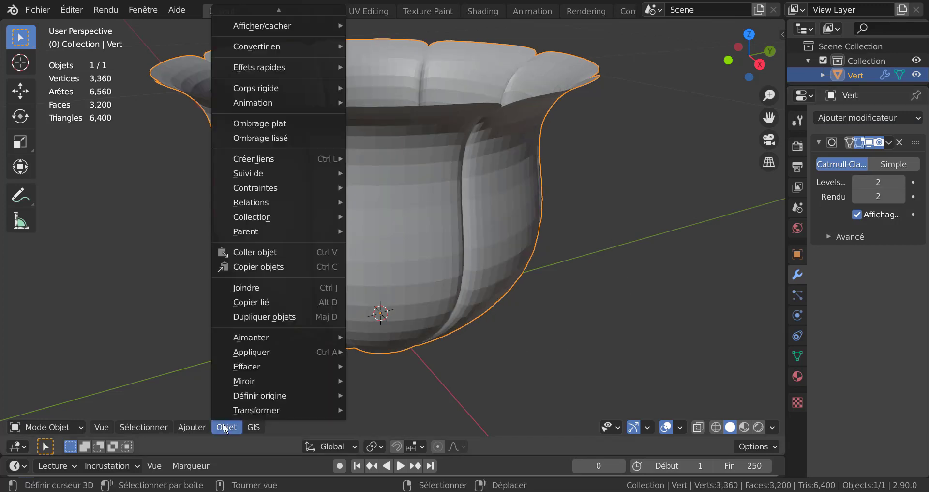
pyautogui.click(252, 138)
# Clear the mesh selection in Edit Mode, set the subdivision's viewport level to 1, and widen the properties area
pyautogui.press('Tab')
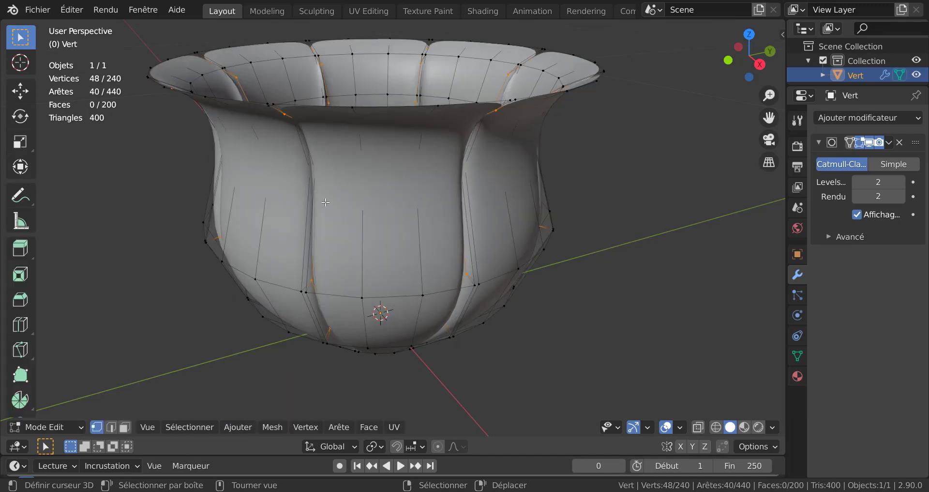
pyautogui.press('Tab')
pyautogui.moveTo(396, 220)
pyautogui.mouseDown(button='middle')
pyautogui.moveTo(408, 265)
pyautogui.moveTo(437, 191)
pyautogui.moveTo(434, 159)
pyautogui.moveTo(452, 118)
pyautogui.moveTo(454, 220)
pyautogui.moveTo(474, 315)
pyautogui.moveTo(535, 291)
pyautogui.mouseUp(button='middle')
pyautogui.press('Tab')
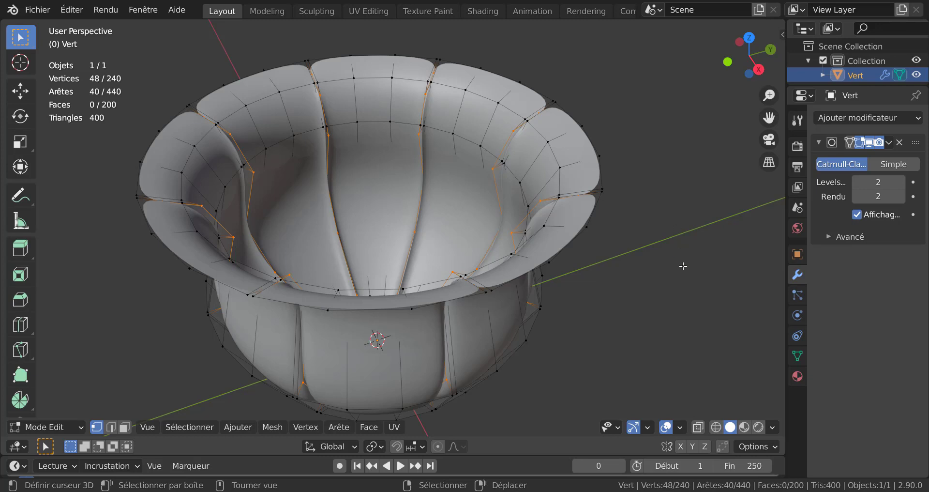
pyautogui.moveTo(684, 264)
pyautogui.mouseDown(button='middle')
pyautogui.moveTo(670, 249)
pyautogui.moveTo(683, 276)
pyautogui.mouseUp(button='middle')
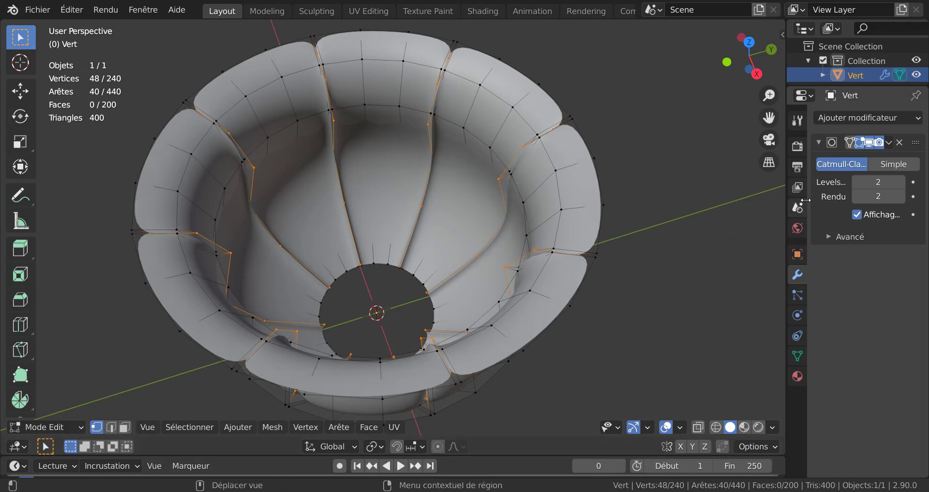
pyautogui.moveTo(732, 199); pyautogui.dragTo(732, 199)
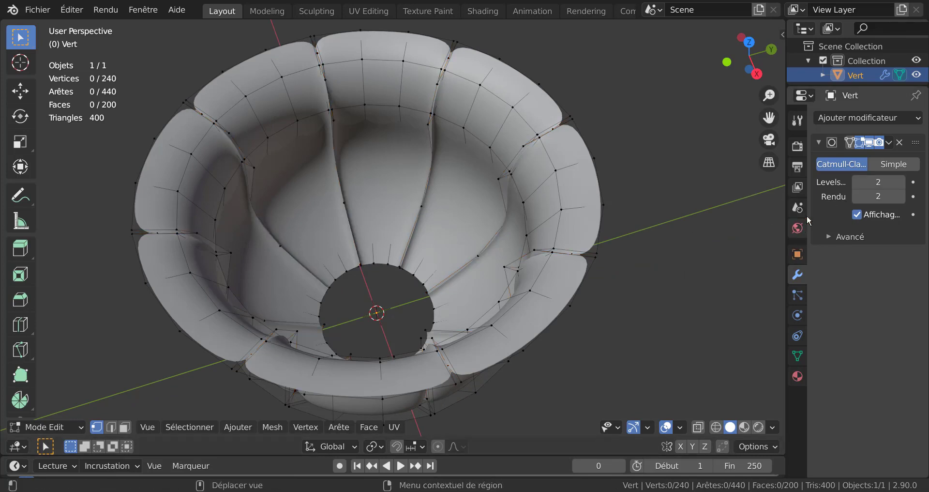
pyautogui.click(856, 182)
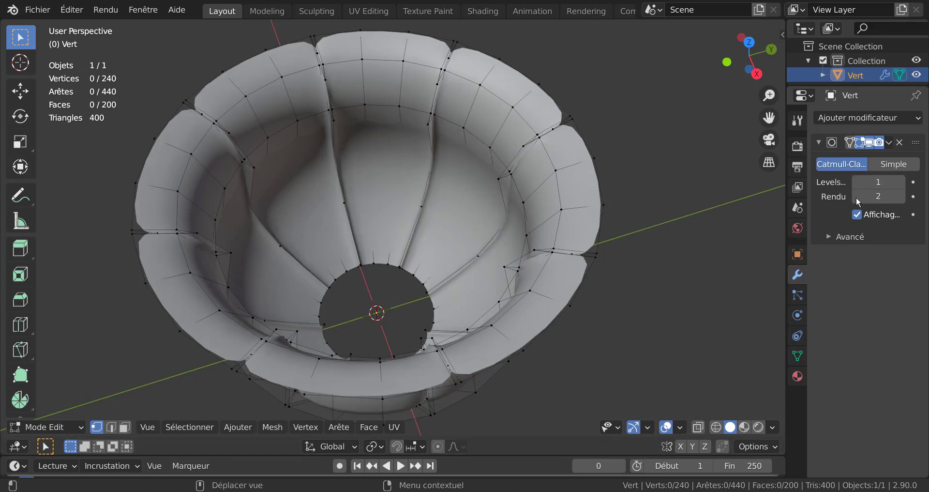
pyautogui.moveTo(785, 202); pyautogui.dragTo(708, 202)
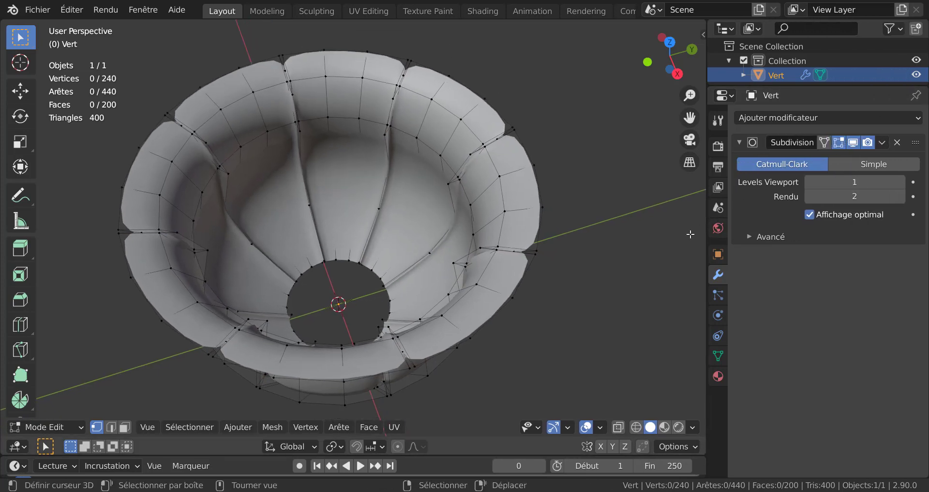
# Select the edge loop around the bowl's bottom opening and scale it to 0.46
pyautogui.moveTo(656, 286); pyautogui.dragTo(643, 242, button='middle')
pyautogui.moveTo(561, 276); pyautogui.dragTo(500, 185, button='middle')
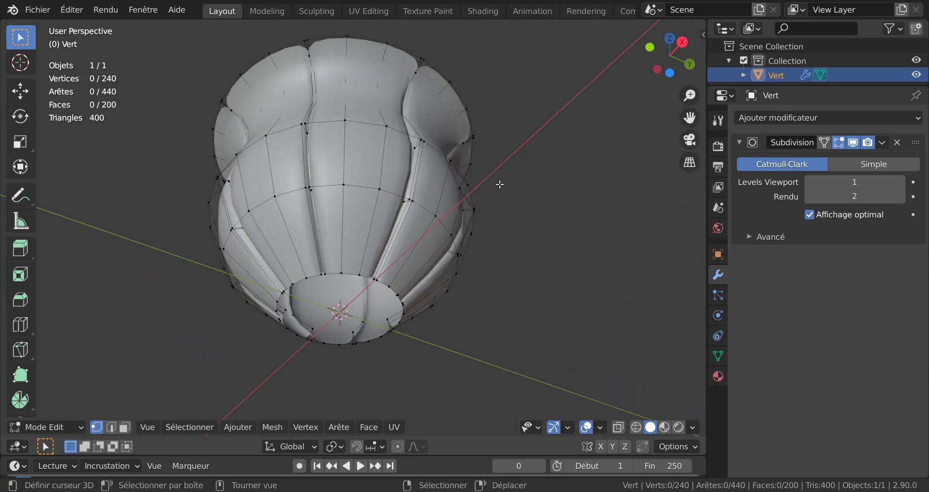
pyautogui.keyDown('alt'); pyautogui.click(394, 289); pyautogui.keyUp('alt')
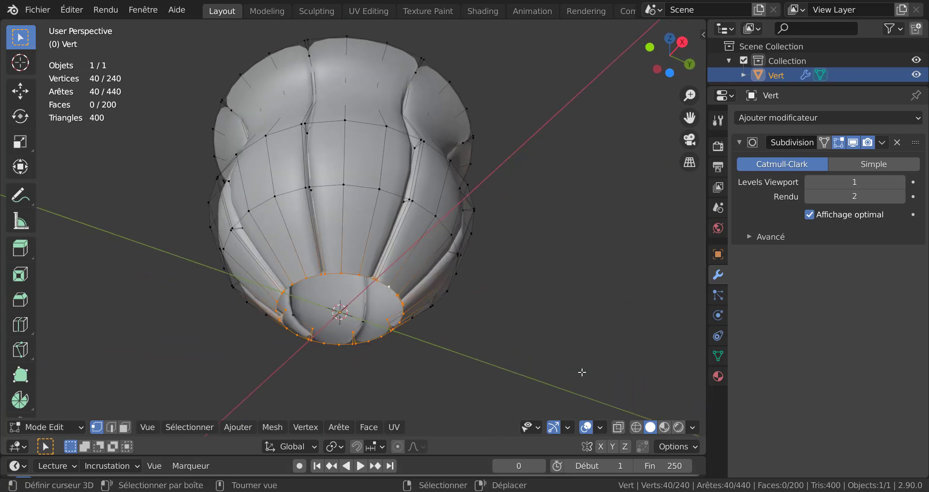
pyautogui.press('s')
pyautogui.click(466, 307)
# Raise the bottom opening's edge loop by about 0.02 m along Z and check the bowl's shape
pyautogui.moveTo(466, 306); pyautogui.dragTo(479, 371, button='middle')
pyautogui.press('g')
pyautogui.press('z')
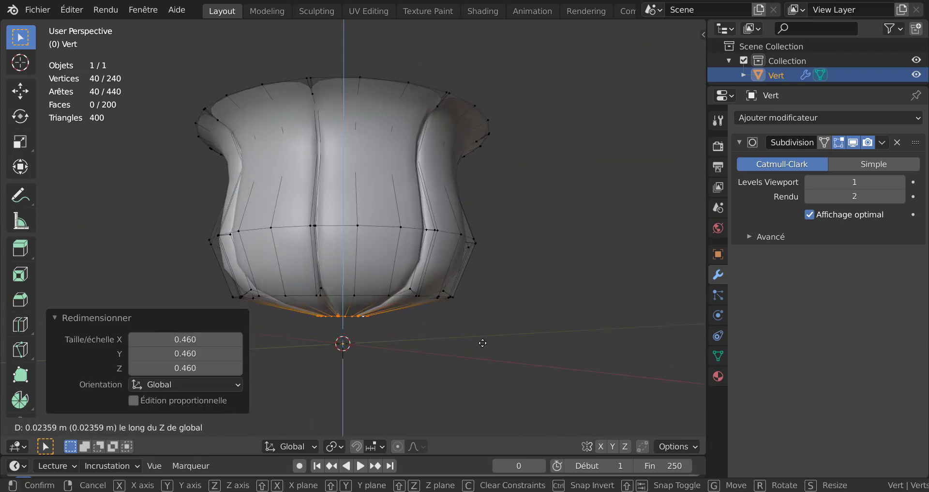
pyautogui.click(483, 338)
pyautogui.press('Tab')
pyautogui.moveTo(545, 332); pyautogui.dragTo(425, 376, button='middle')
pyautogui.press('Tab')
pyautogui.moveTo(506, 309); pyautogui.dragTo(554, 334, button='middle')
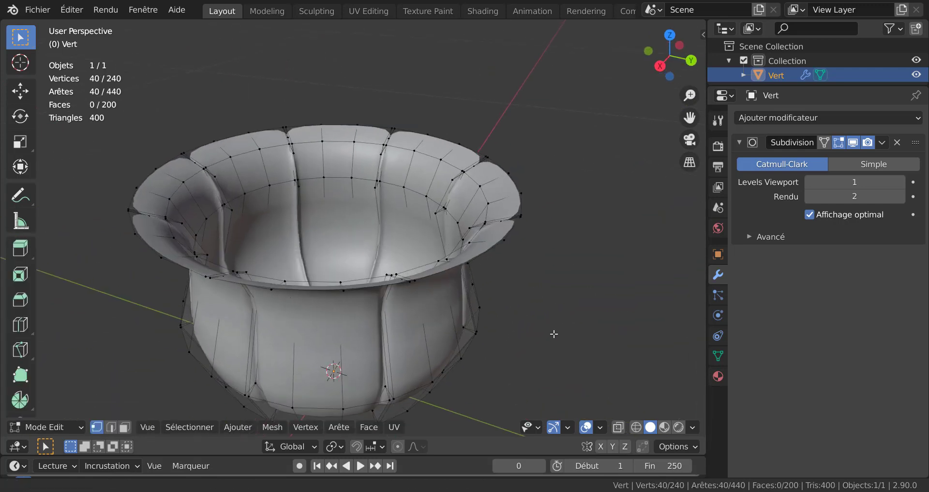
pyautogui.click(882, 144)
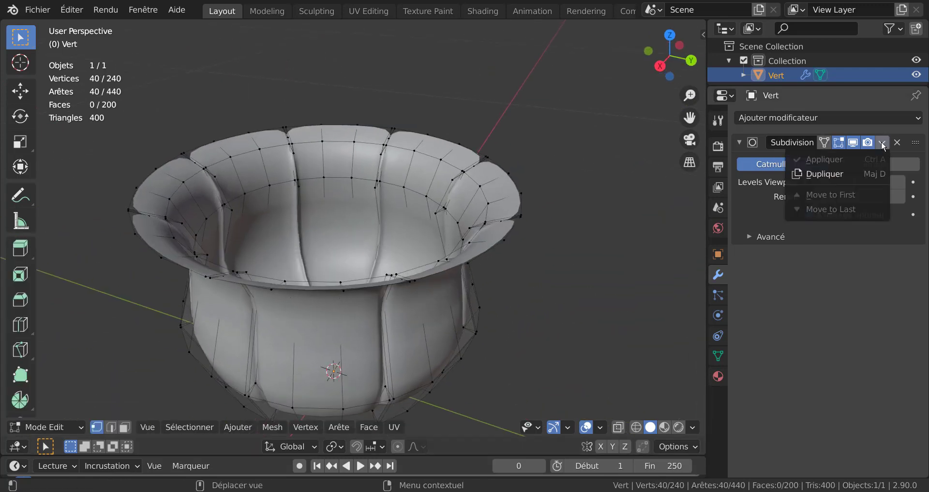
pyautogui.click(819, 174)
pyautogui.press('Tab')
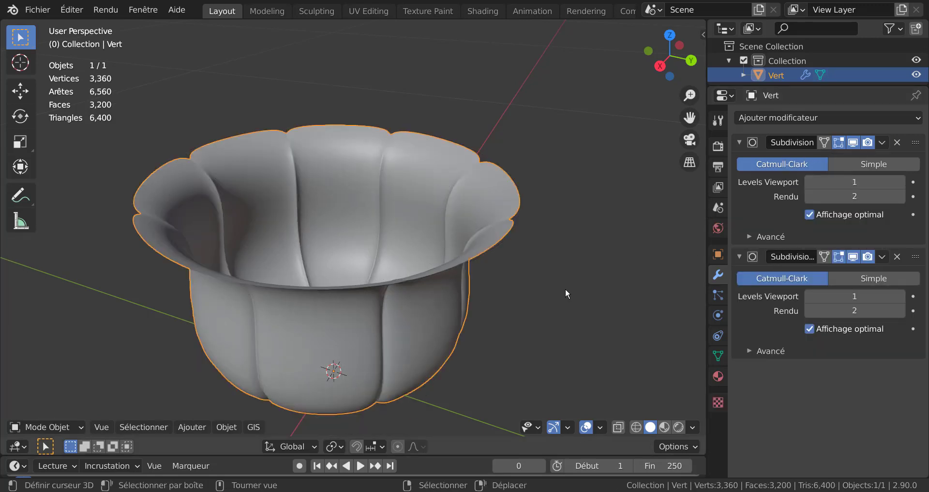
pyautogui.click(898, 257)
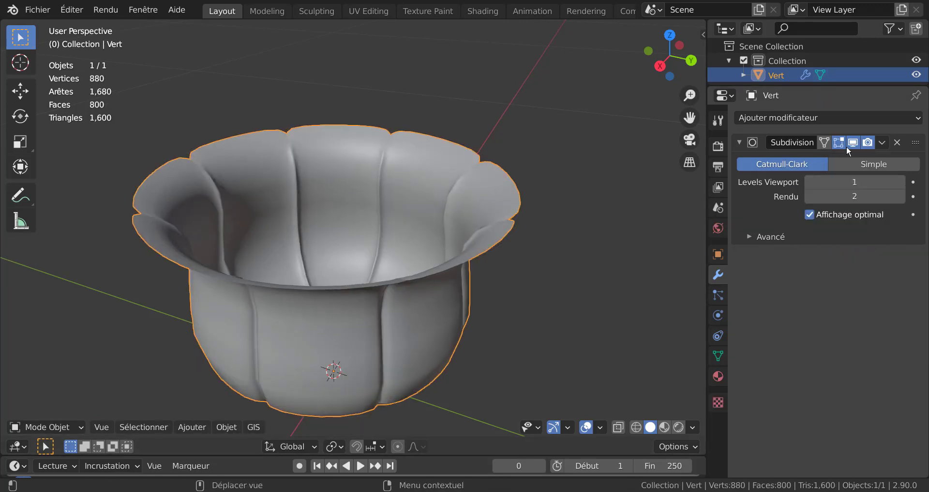
# Apply the Subdivision modifier in Object Mode and return to editing the subdivided mesh
pyautogui.click(882, 143)
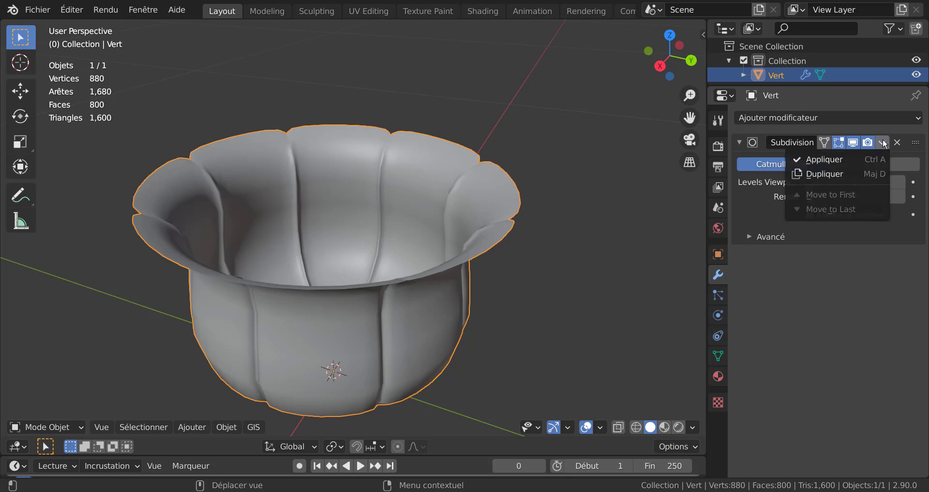
pyautogui.click(826, 161)
pyautogui.press('Tab')
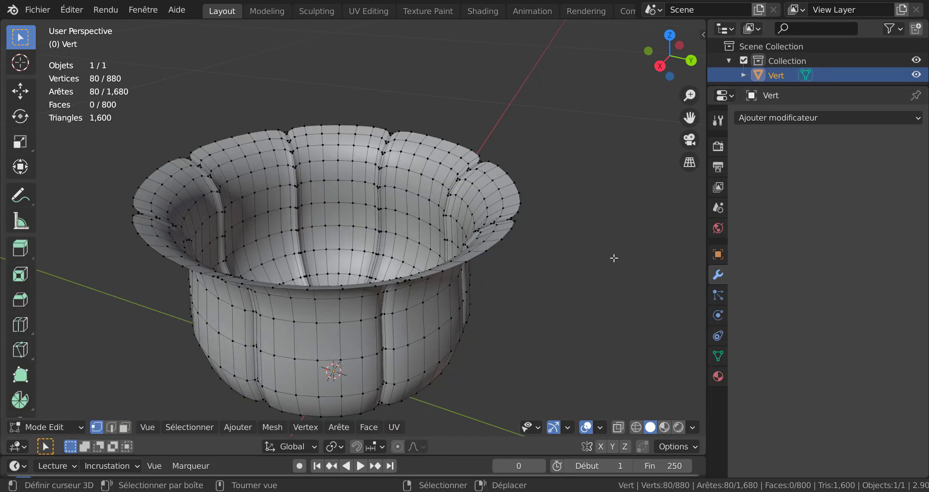
# Select the bowl's upper rim loop and thin the selection with Checker Deselect, using 1 deselected and 2 selected
pyautogui.keyDown('alt'); pyautogui.click(520, 191); pyautogui.keyUp('alt')
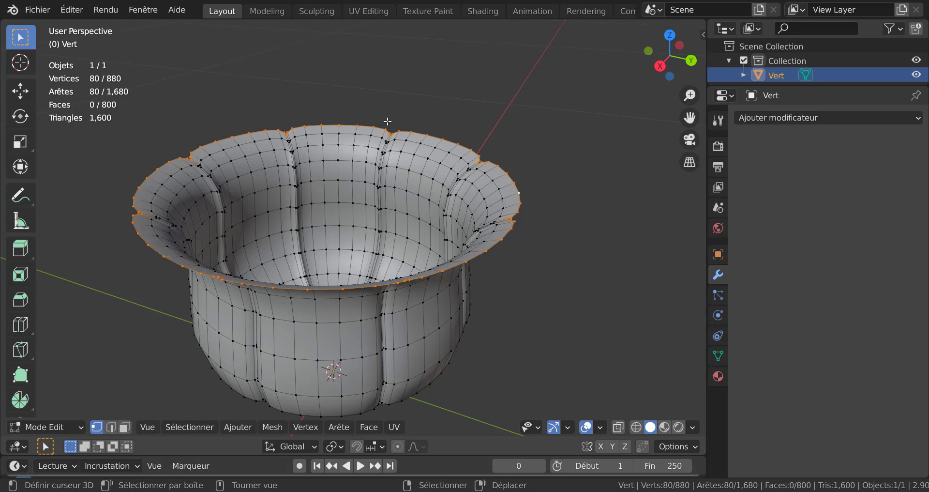
pyautogui.keyDown('shift'); pyautogui.moveTo(440, 290); pyautogui.dragTo(487, 279, button='middle'); pyautogui.keyUp('shift')
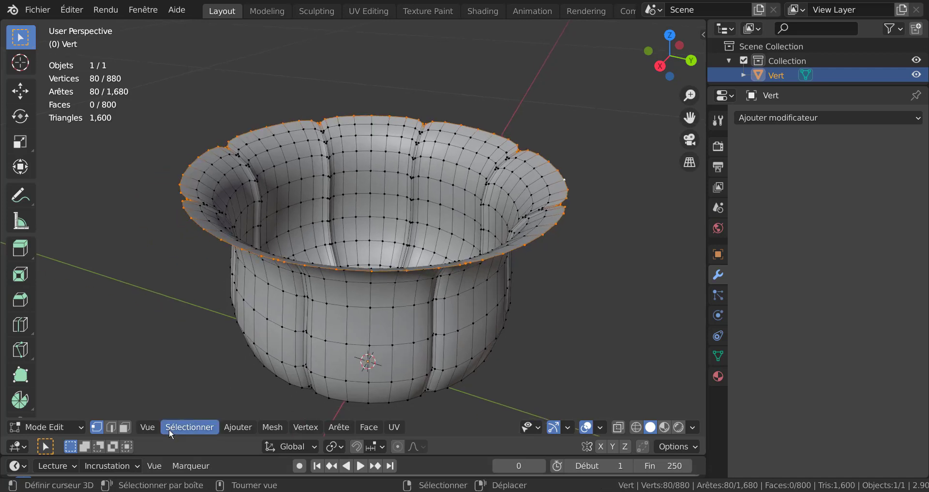
pyautogui.click(189, 426)
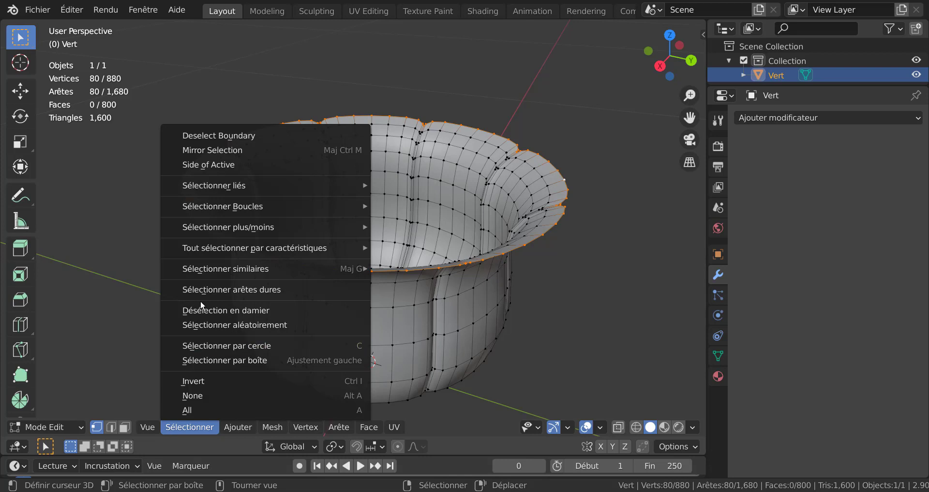
pyautogui.moveTo(211, 272)
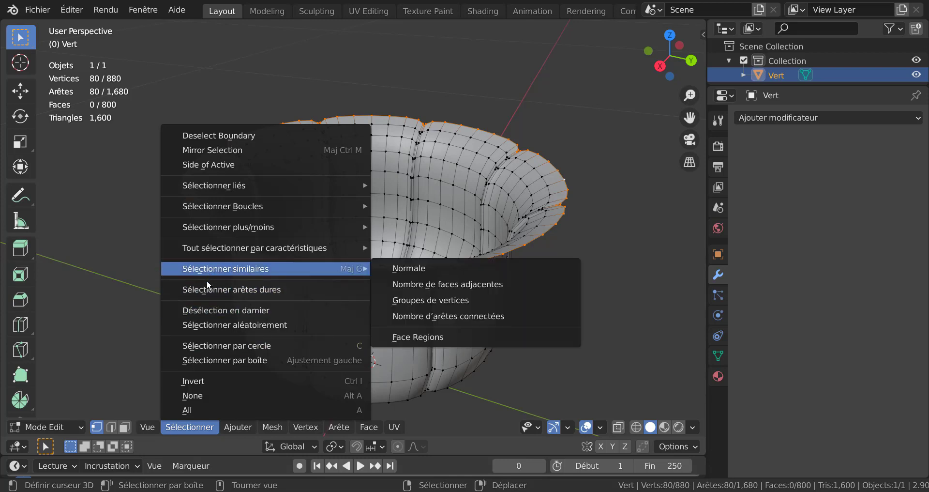
pyautogui.click(205, 309)
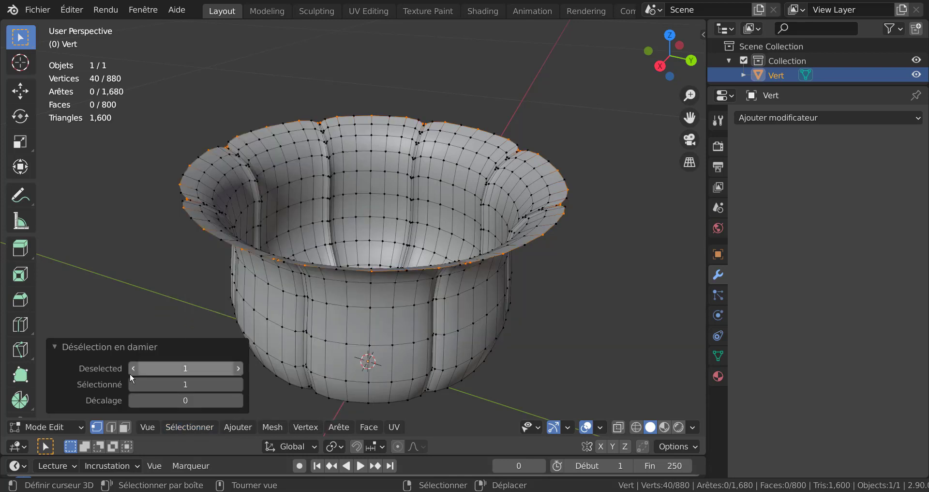
pyautogui.click(237, 384)
pyautogui.scroll(1, 479, 320)
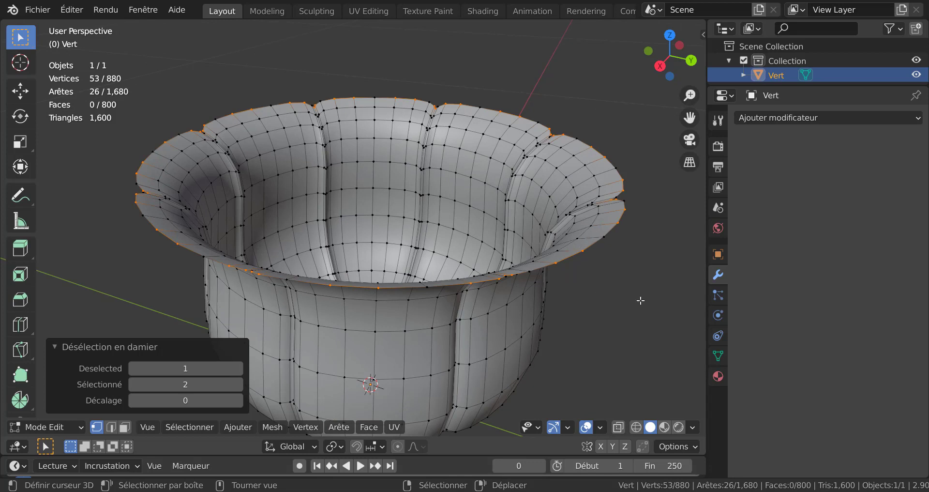
# Scale the selected rim vertices inward to about 0.95
pyautogui.press('s')
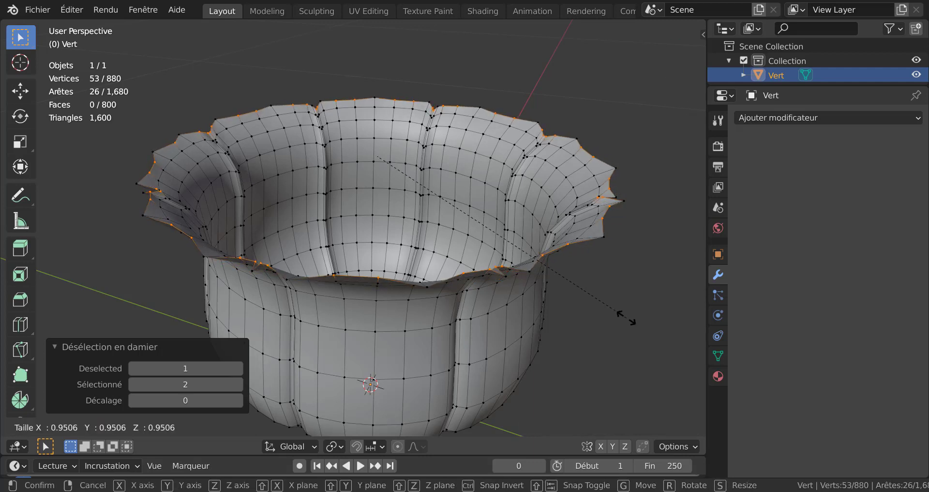
pyautogui.click(626, 317)
pyautogui.press('Tab')
pyautogui.moveTo(606, 318); pyautogui.dragTo(593, 299, button='middle')
pyautogui.press('Tab')
# Lower the selected rim vertices along Z to give the petals a jagged edge, and return to Object Mode
pyautogui.press('g')
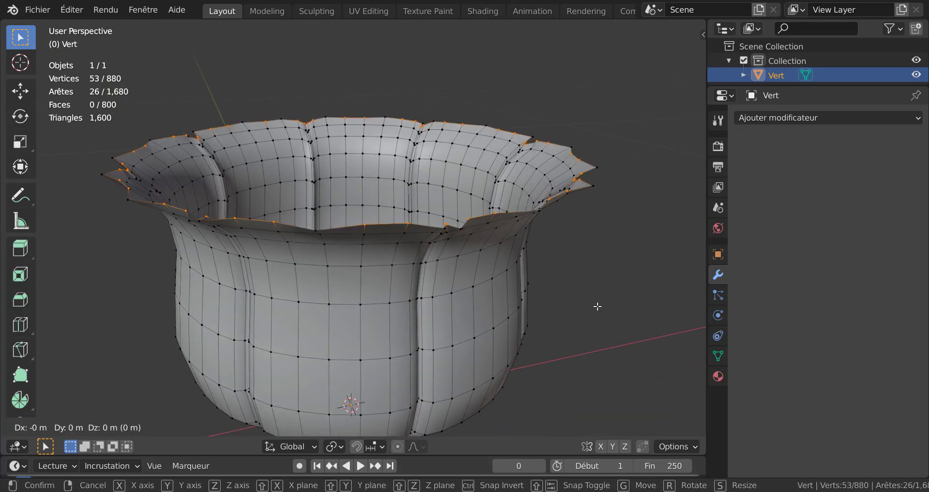
pyautogui.press('z')
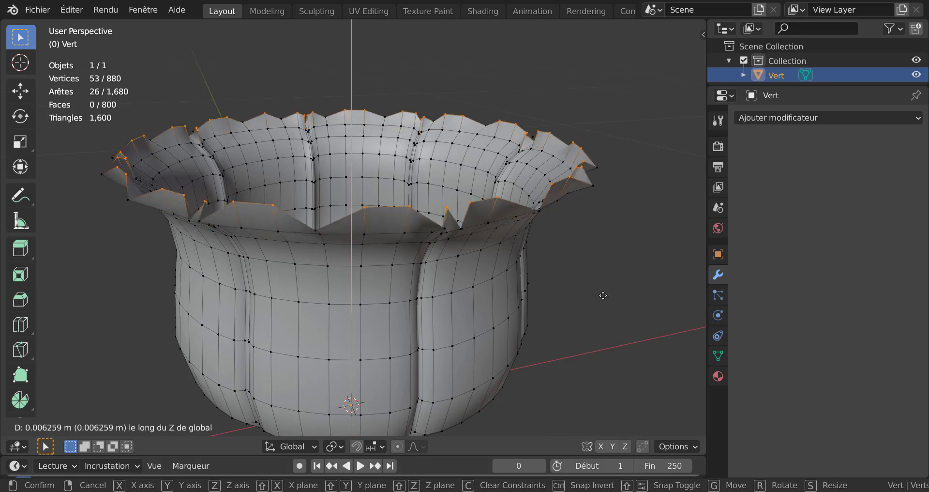
pyautogui.click(603, 322)
pyautogui.press('Tab')
pyautogui.moveTo(591, 307); pyautogui.dragTo(610, 294, button='middle')
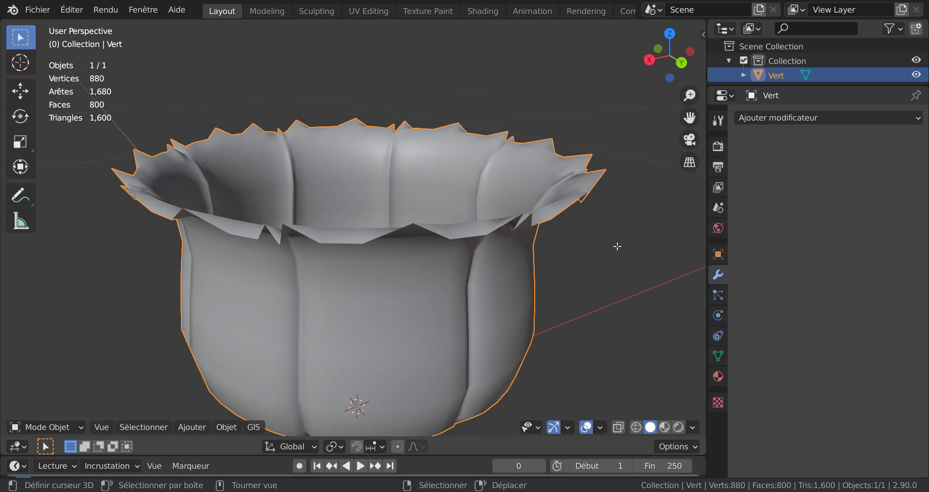
# Select the whole rim loop, move it down about 0.0076 m along Z, and inspect the folded edge in Object Mode
pyautogui.press('Tab')
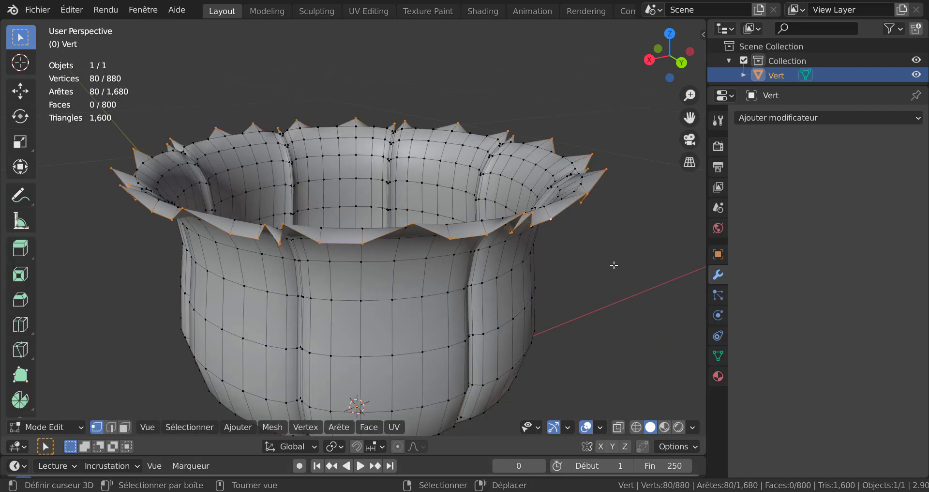
pyautogui.press('g')
pyautogui.press('z')
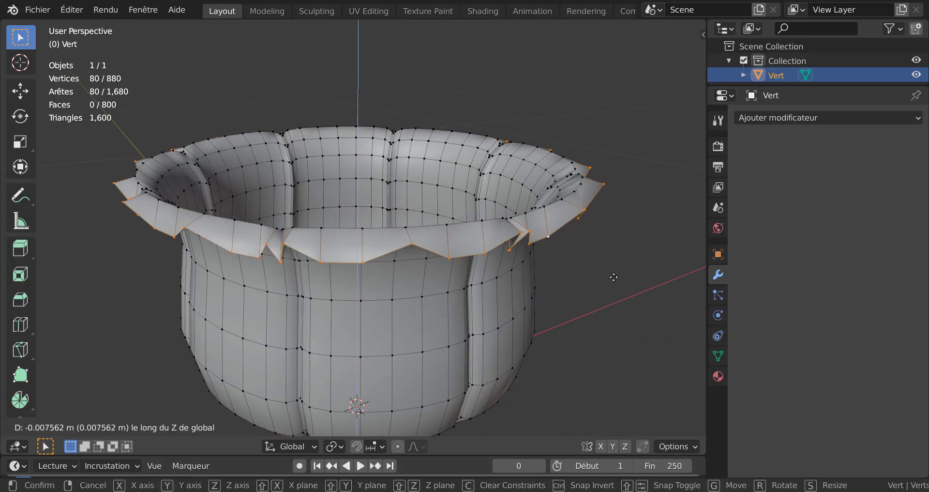
pyautogui.click(613, 277)
pyautogui.press('Tab')
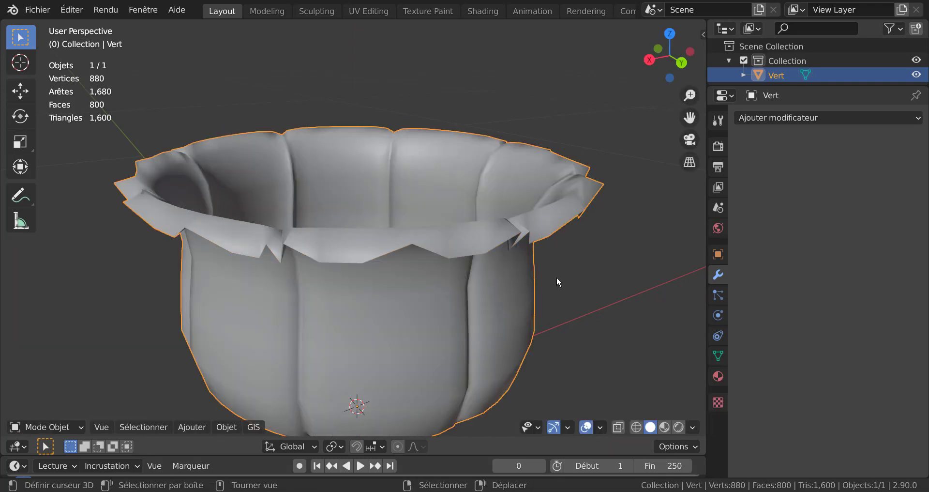
pyautogui.moveTo(556, 280); pyautogui.dragTo(481, 292, button='middle')
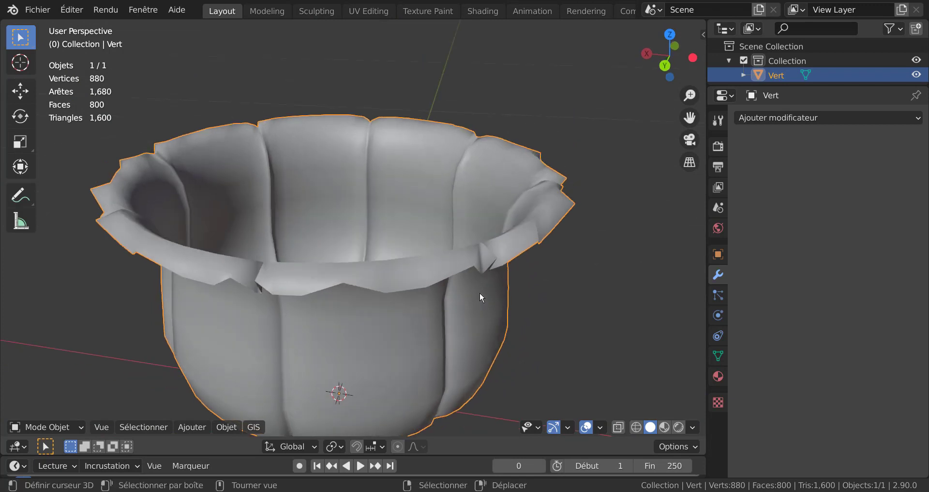
pyautogui.press('Tab')
pyautogui.press('Tab')
pyautogui.moveTo(532, 321); pyautogui.dragTo(591, 301, button='middle')
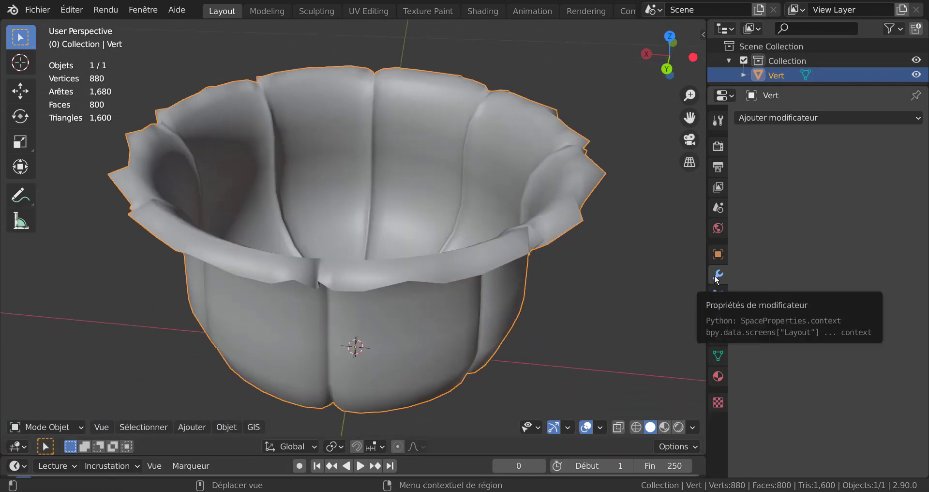
# Add a Subdivision Surface modifier to the petal bowl and inspect the smoothed rim from several angles
pyautogui.click(798, 117)
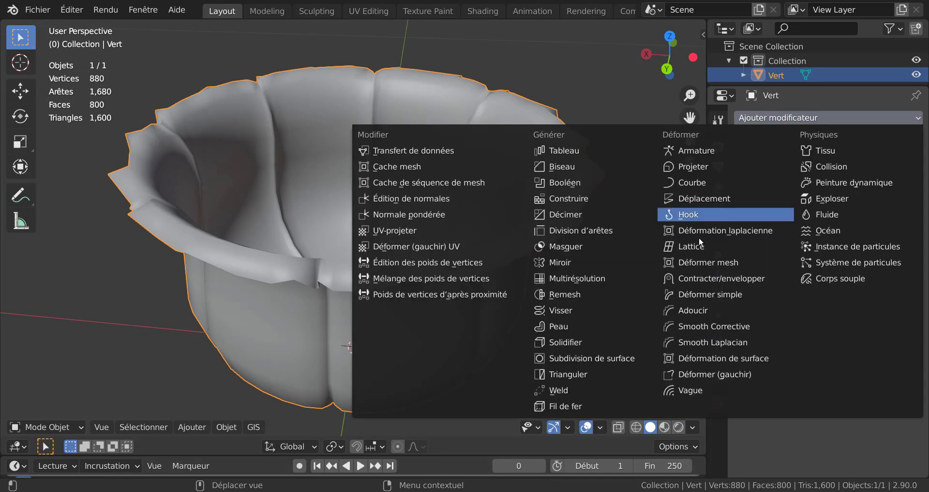
pyautogui.click(591, 356)
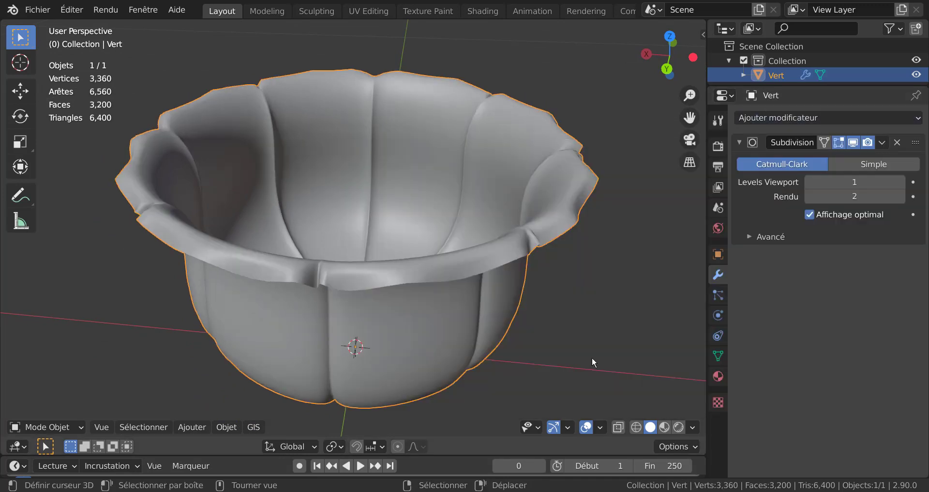
pyautogui.press('Tab')
pyautogui.press('Tab')
pyautogui.moveTo(474, 345); pyautogui.dragTo(523, 358, button='middle')
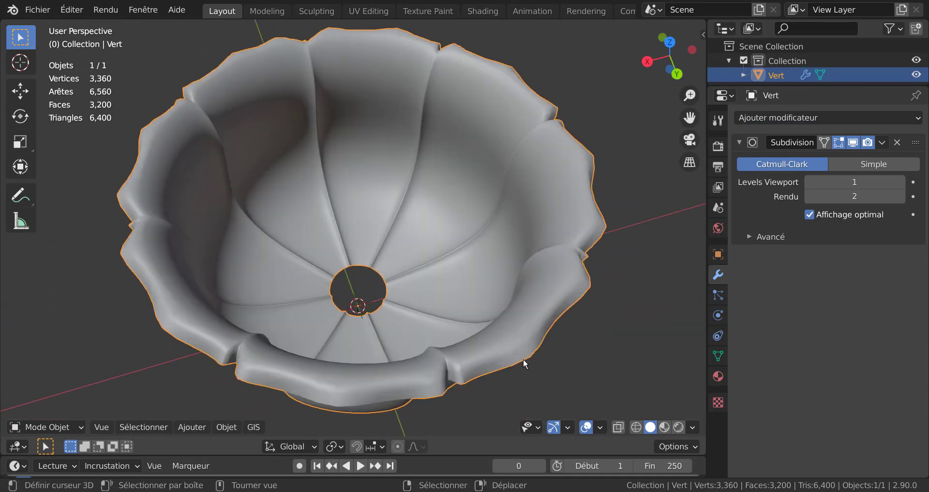
pyautogui.press('Tab')
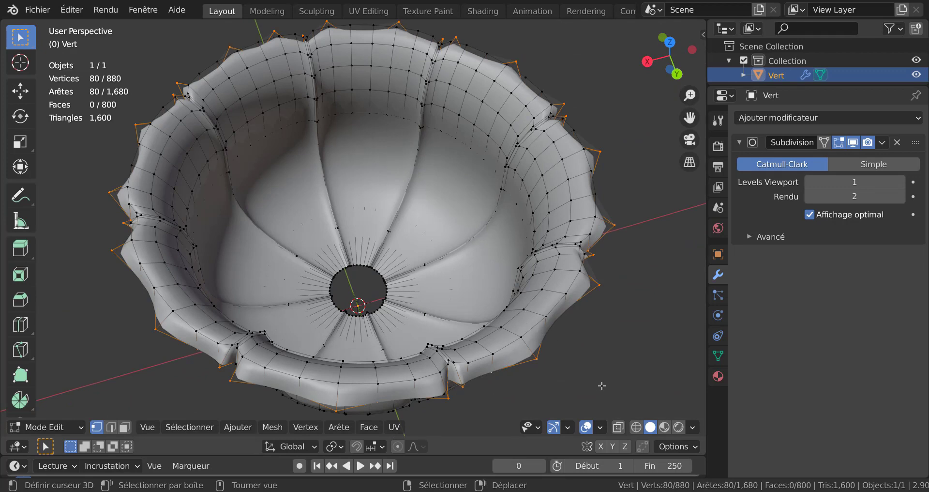
pyautogui.moveTo(601, 383); pyautogui.dragTo(624, 356, button='middle')
pyautogui.press('KP_1')
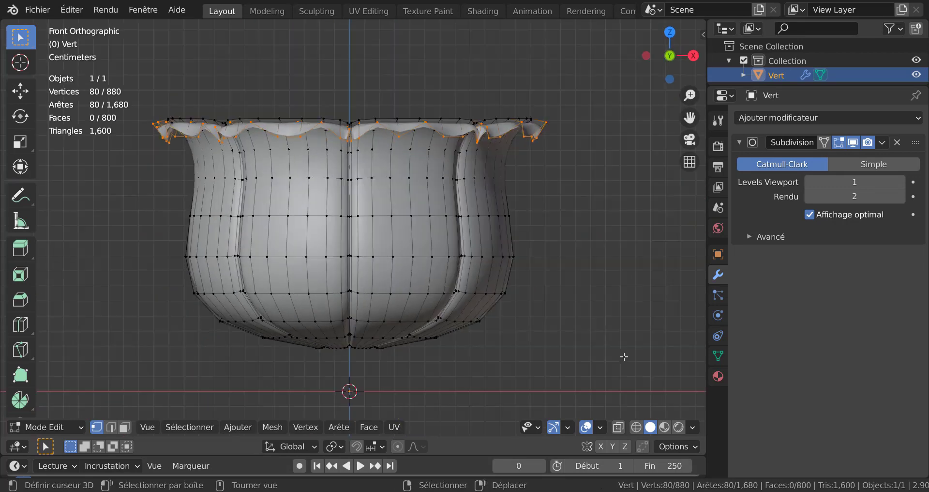
pyautogui.press('Tab')
pyautogui.moveTo(536, 231); pyautogui.dragTo(526, 245, button='middle')
# Duplicate the entire bowl mesh in place in Edit Mode and scale the copy down to about 0.933
pyautogui.press('Tab')
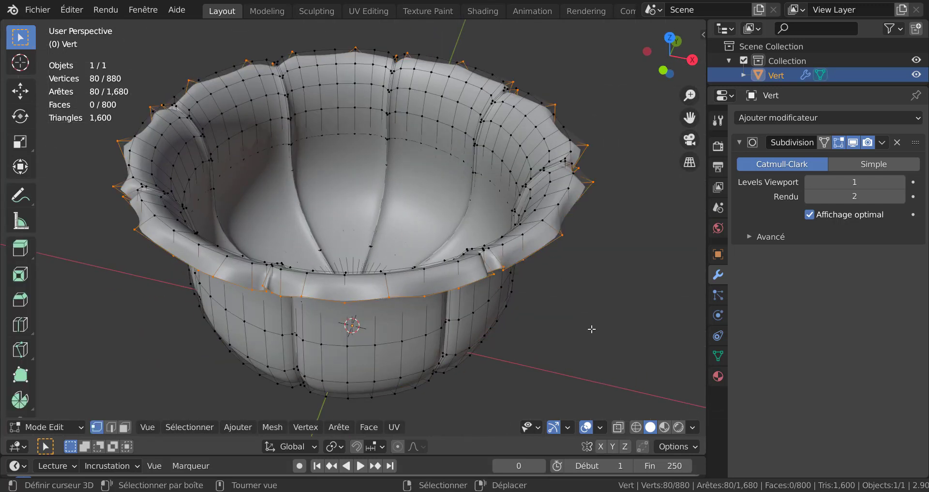
pyautogui.press('a')
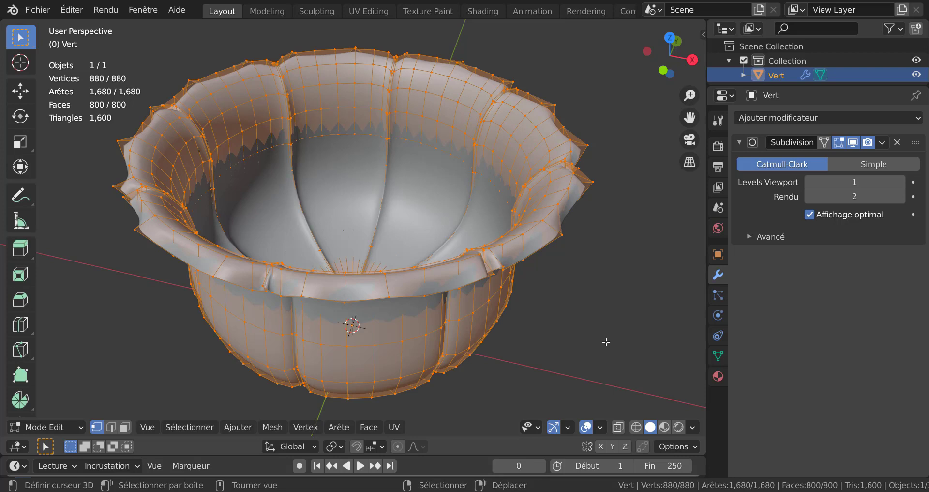
pyautogui.hotkey('shift', 'd')
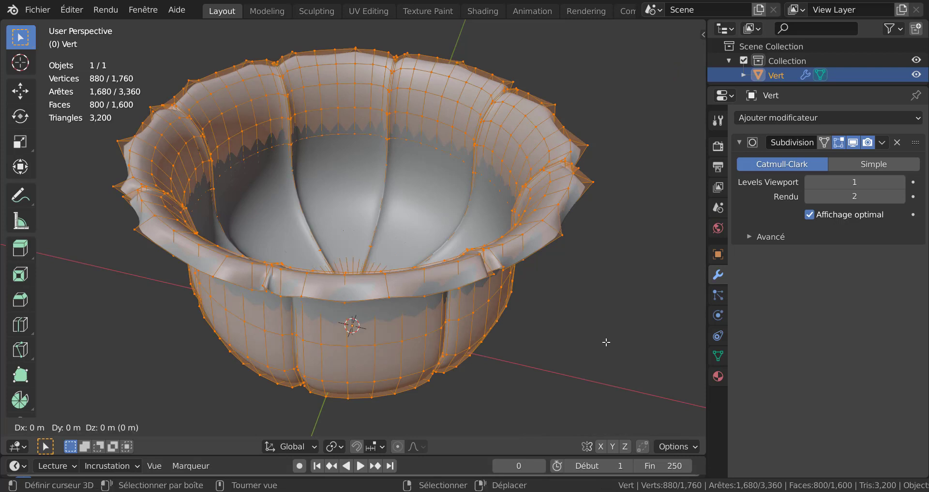
pyautogui.rightClick(606, 342)
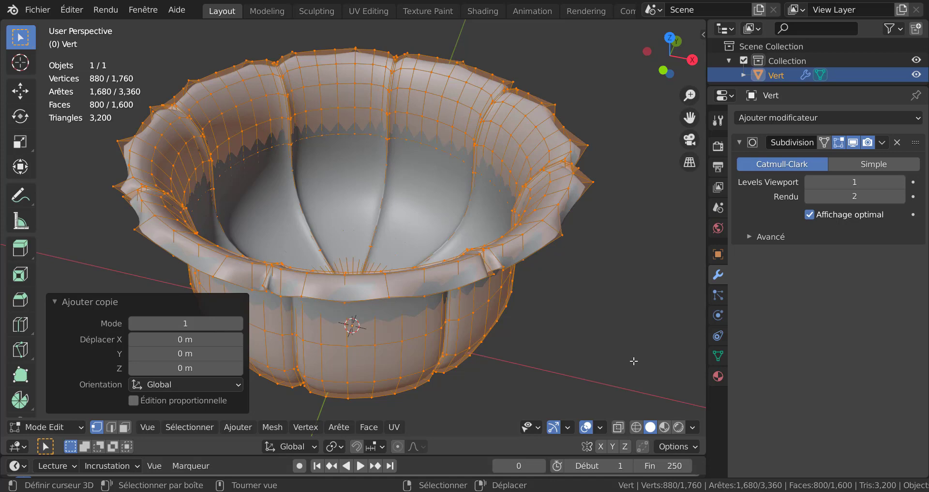
pyautogui.press('s')
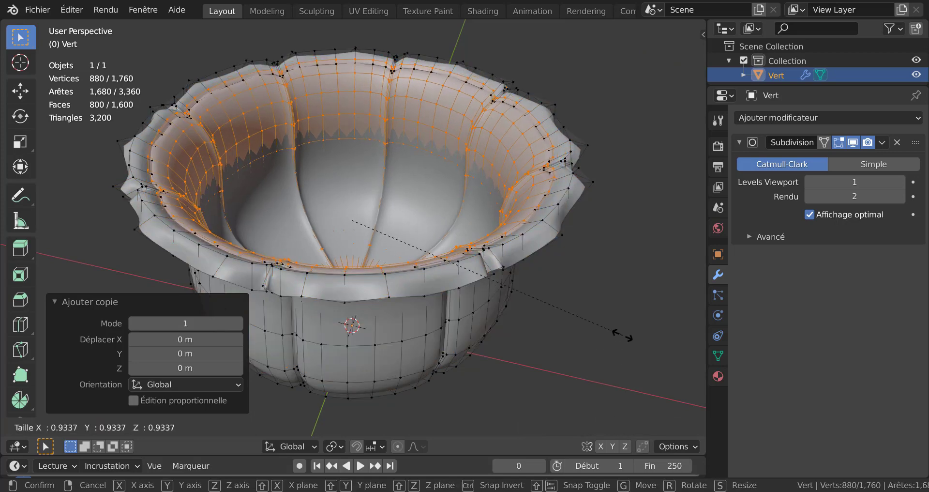
pyautogui.click(621, 335)
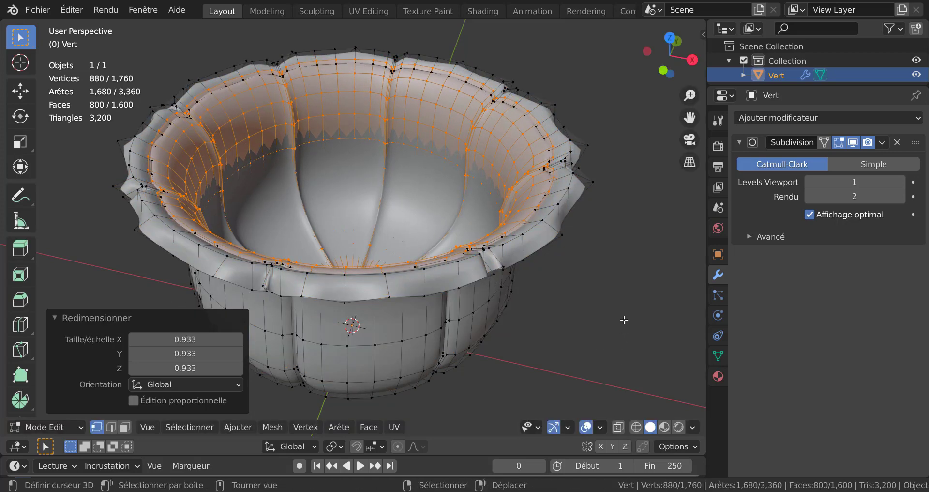
# Rotate the inner petal copy about -18.9° around Z, raise it about 0.007 m along Z, and check the two layers in Object Mode
pyautogui.press('r')
pyautogui.press('z')
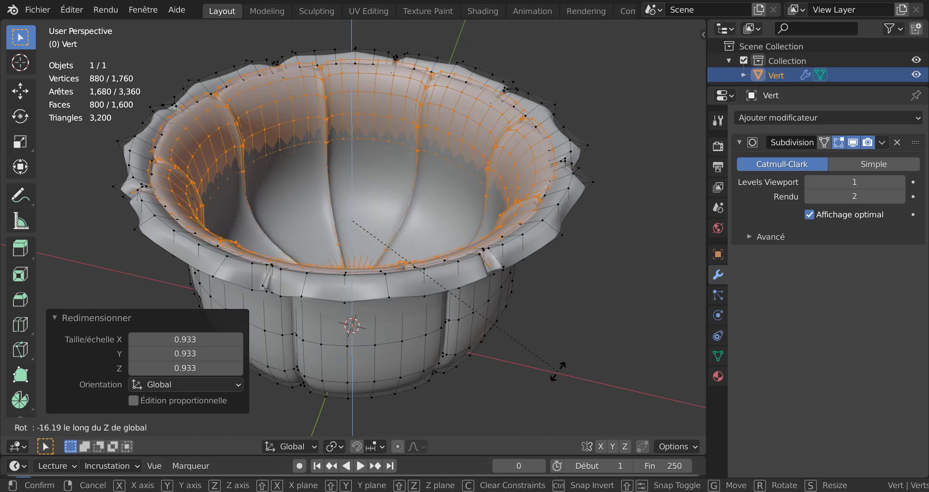
pyautogui.click(551, 375)
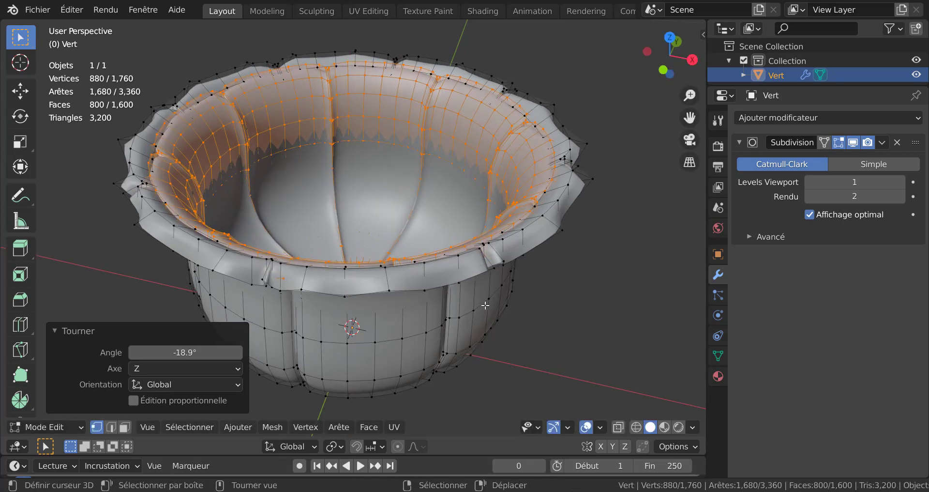
pyautogui.press('g')
pyautogui.press('z')
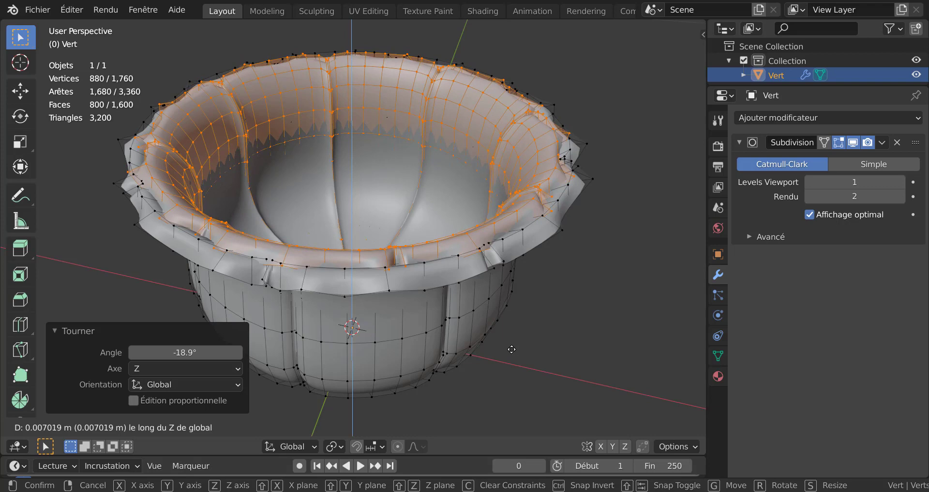
pyautogui.click(512, 349)
pyautogui.press('Tab')
pyautogui.moveTo(530, 322); pyautogui.dragTo(506, 270, button='middle')
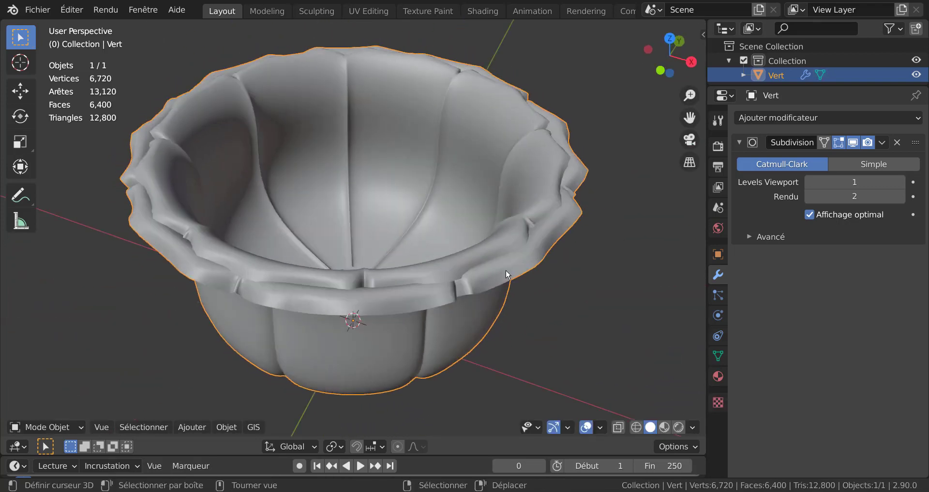
pyautogui.press('Tab')
pyautogui.moveTo(564, 287); pyautogui.dragTo(537, 280, button='middle')
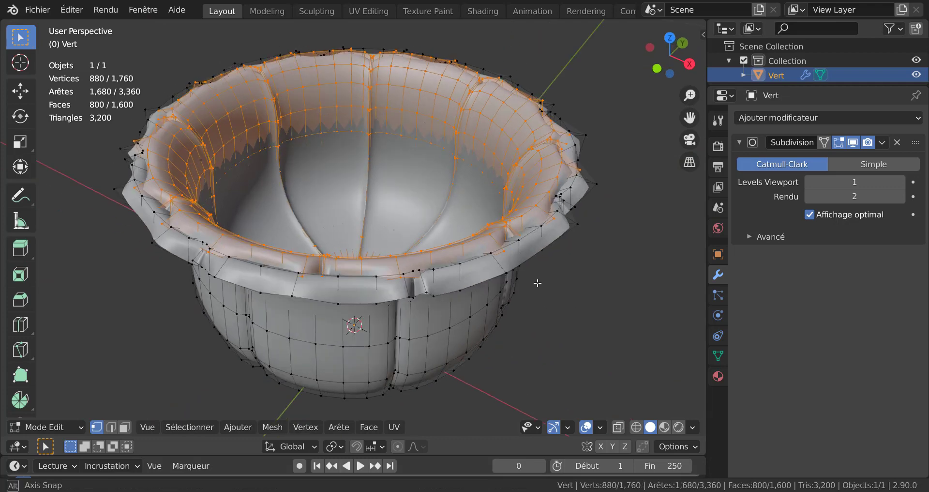
pyautogui.scroll(2, 528, 280)
pyautogui.keyDown('alt'); pyautogui.click(555, 262); pyautogui.keyUp('alt')
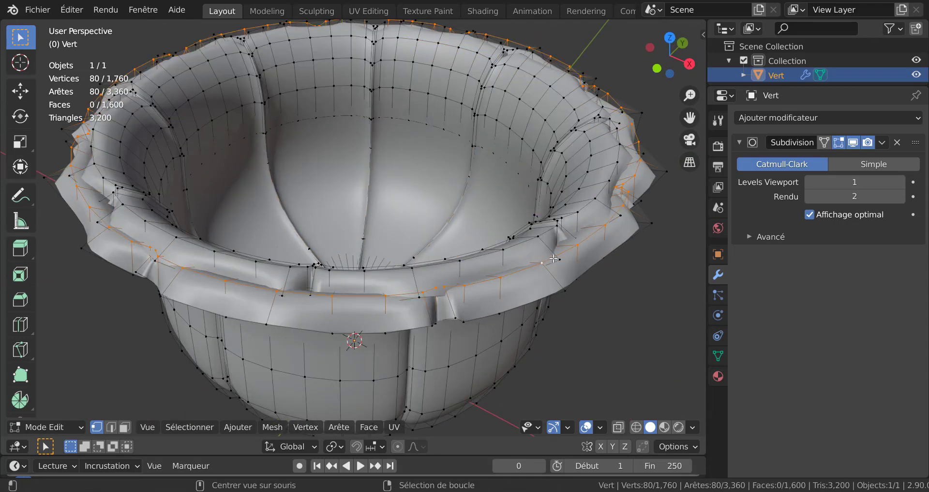
pyautogui.press('g')
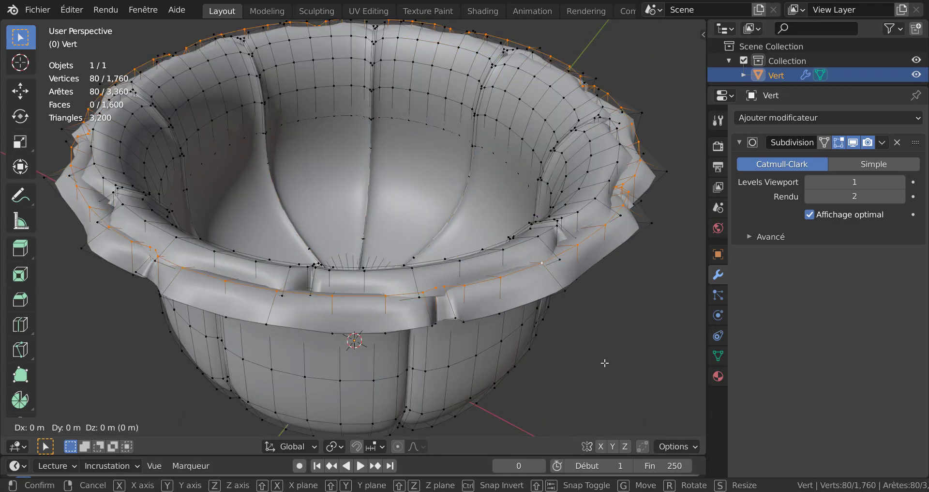
pyautogui.press('z')
pyautogui.press('Escape')
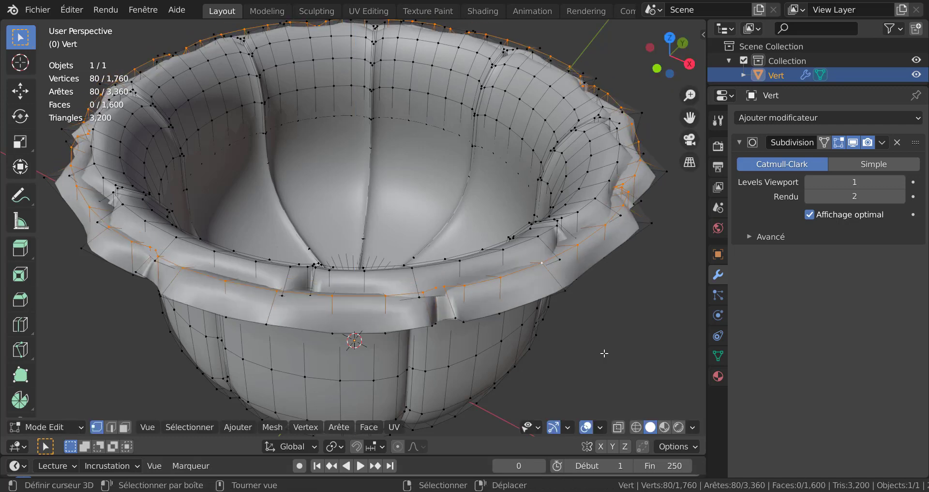
# Select all linked geometry of the outer petal layer and hide it
pyautogui.moveTo(553, 239); pyautogui.dragTo(583, 270, button='middle')
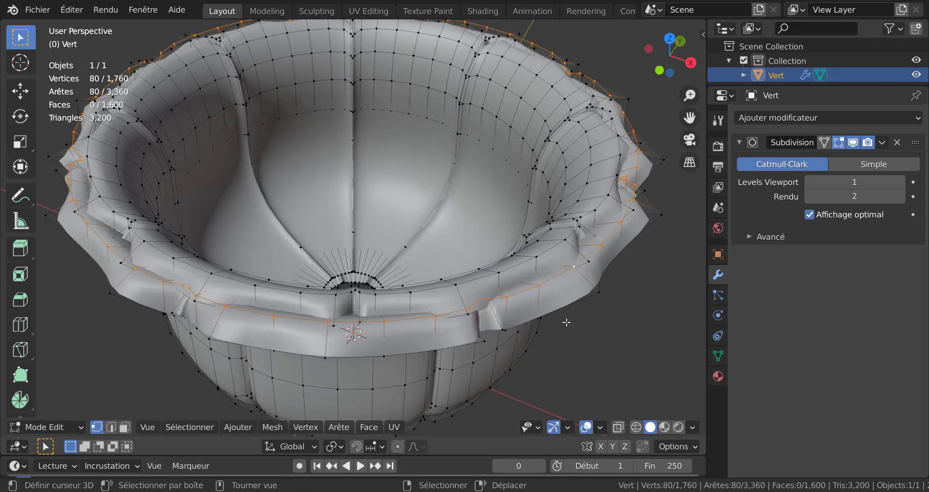
pyautogui.moveTo(515, 375); pyautogui.dragTo(501, 336, button='middle')
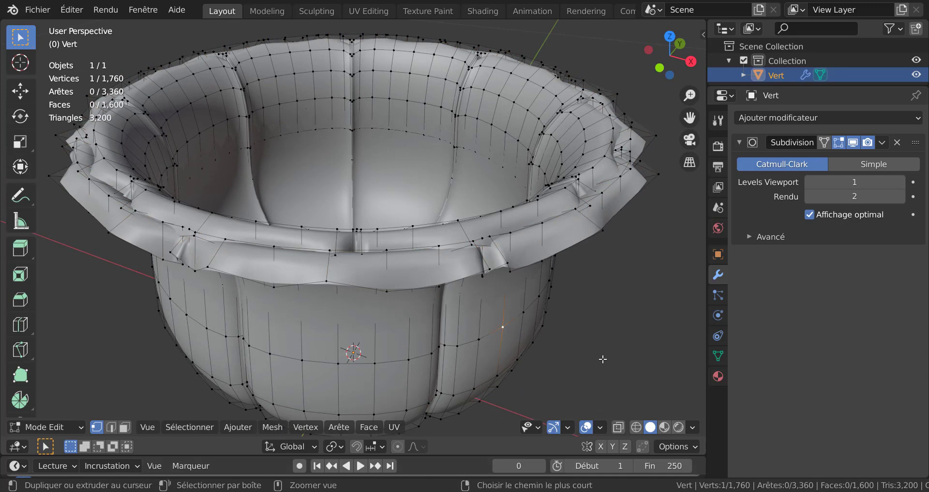
pyautogui.hotkey('ctrl', 'l')
pyautogui.press('h')
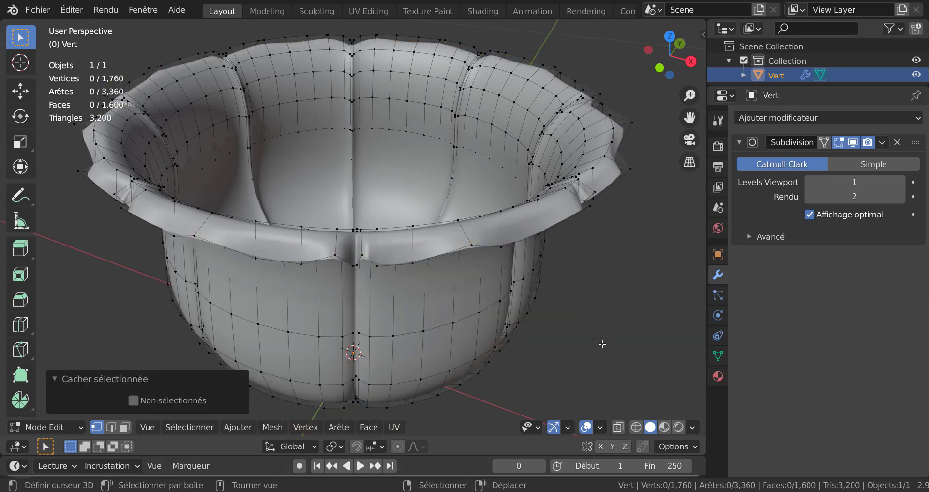
# Select the inner layer's rim loop, raise it about 0.0052 m along Z and scale it to about 0.981
pyautogui.keyDown('alt'); pyautogui.click(541, 231); pyautogui.keyUp('alt')
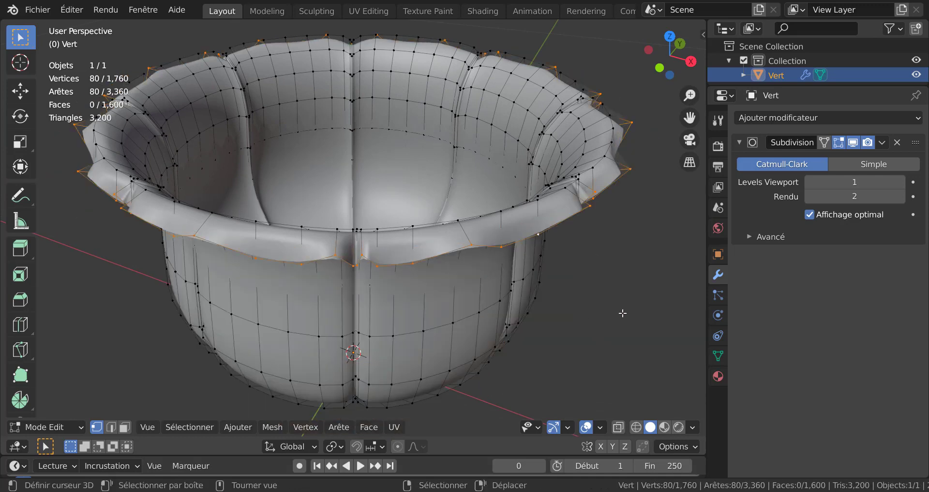
pyautogui.press('g')
pyautogui.press('z')
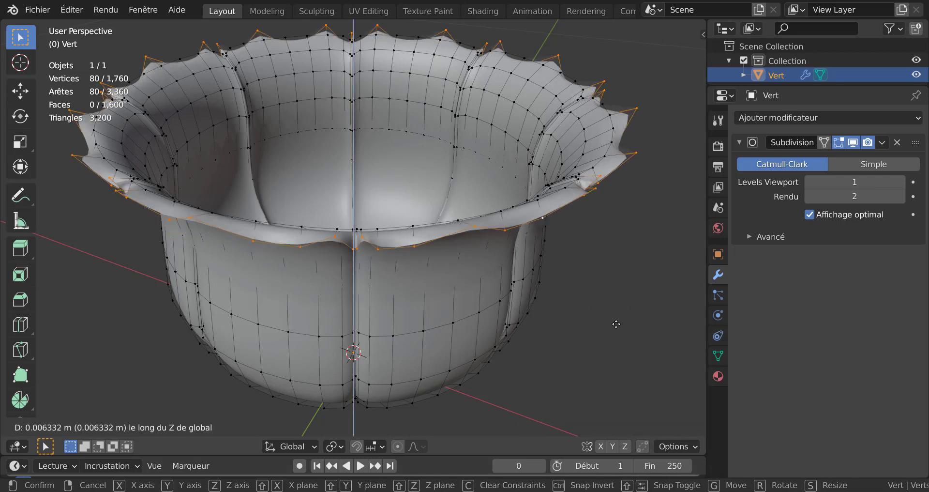
pyautogui.click(616, 324)
pyautogui.press('s')
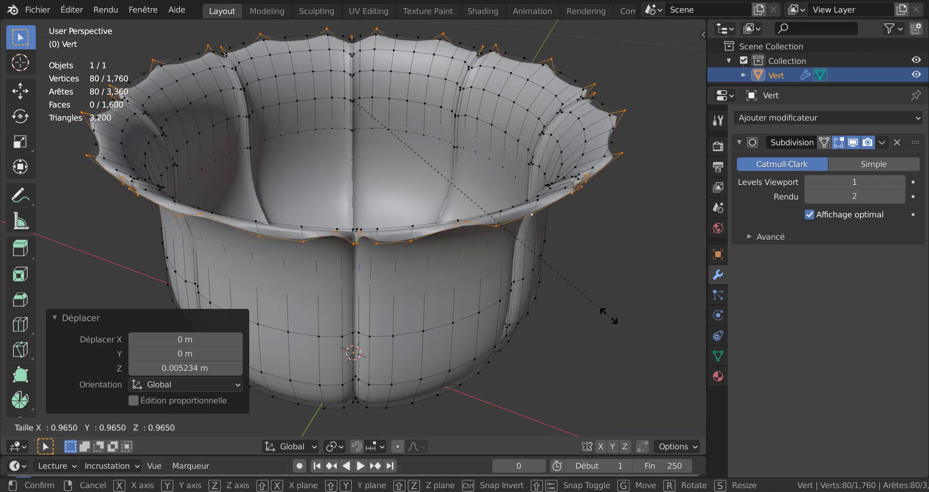
pyautogui.click(612, 319)
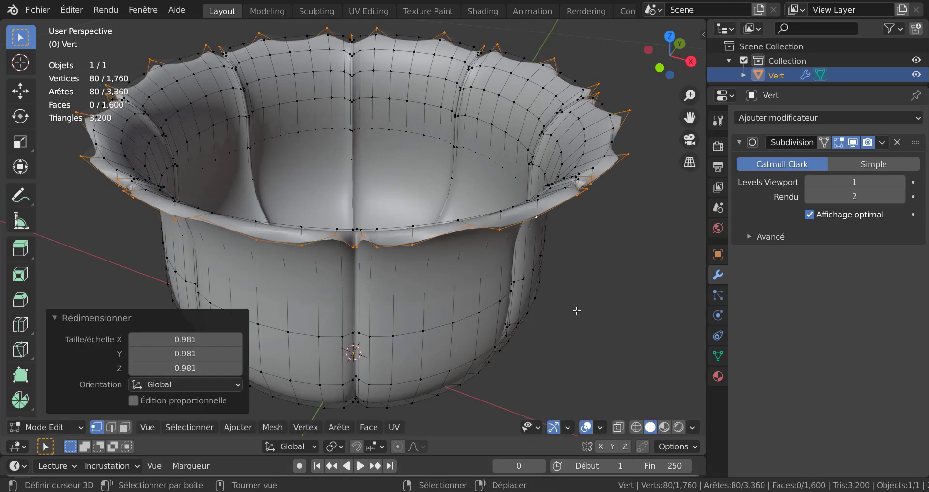
pyautogui.moveTo(576, 310); pyautogui.dragTo(572, 317, button='middle')
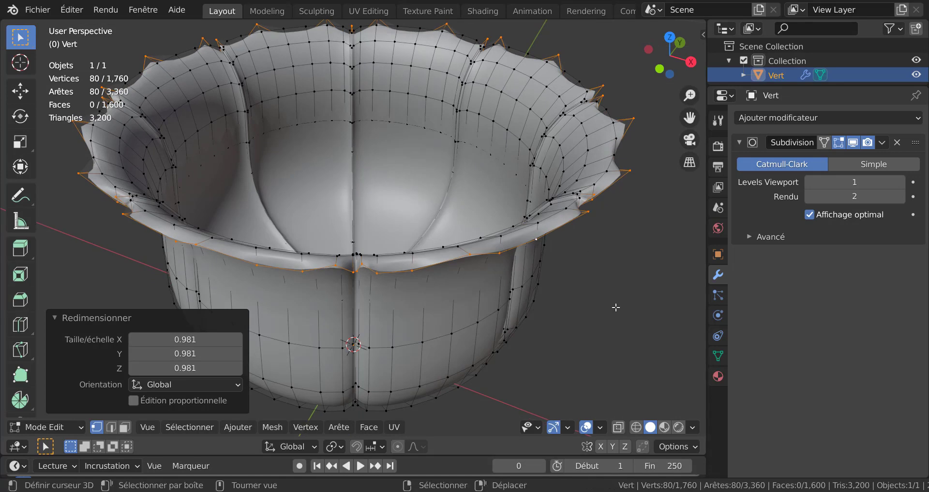
# Reveal the hidden outer petal layer and check both layers together in Object Mode
pyautogui.hotkey('alt', 'h')
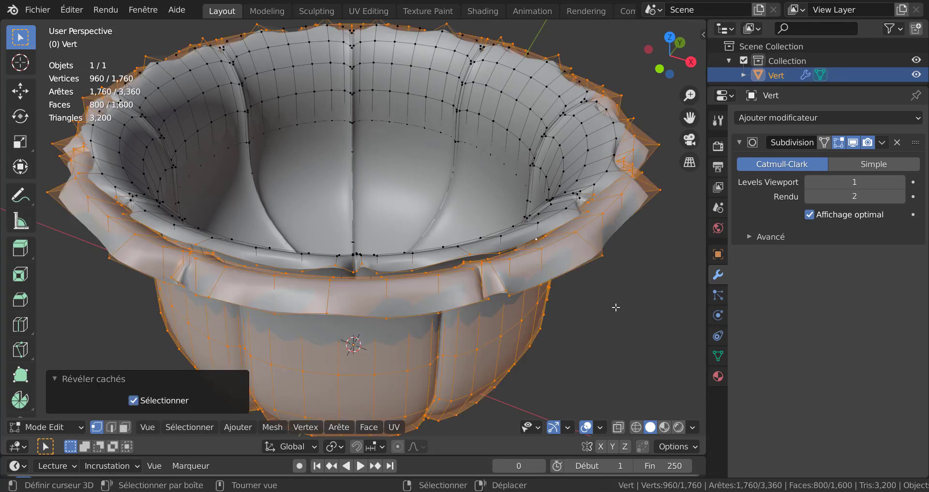
pyautogui.press('Tab')
pyautogui.press('Tab')
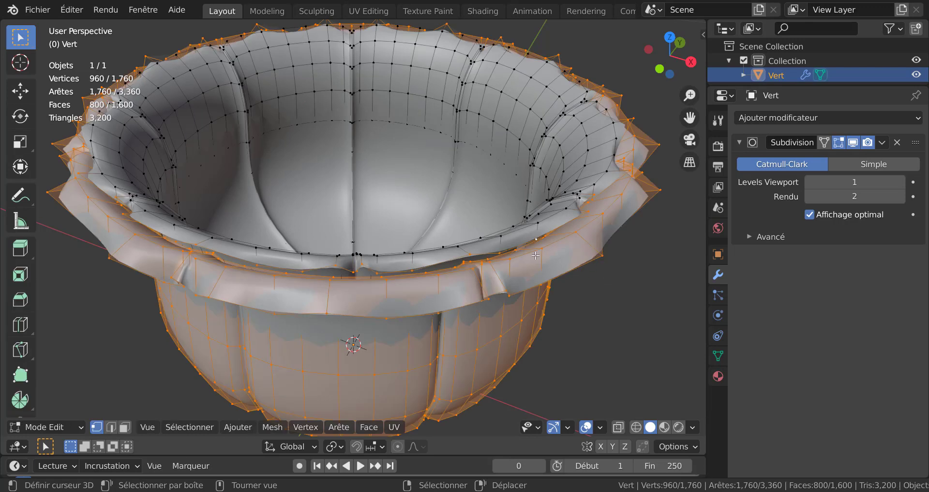
# Select all linked geometry of the inner petal layer and lower it about 0.003 m along Z
pyautogui.click(455, 151)
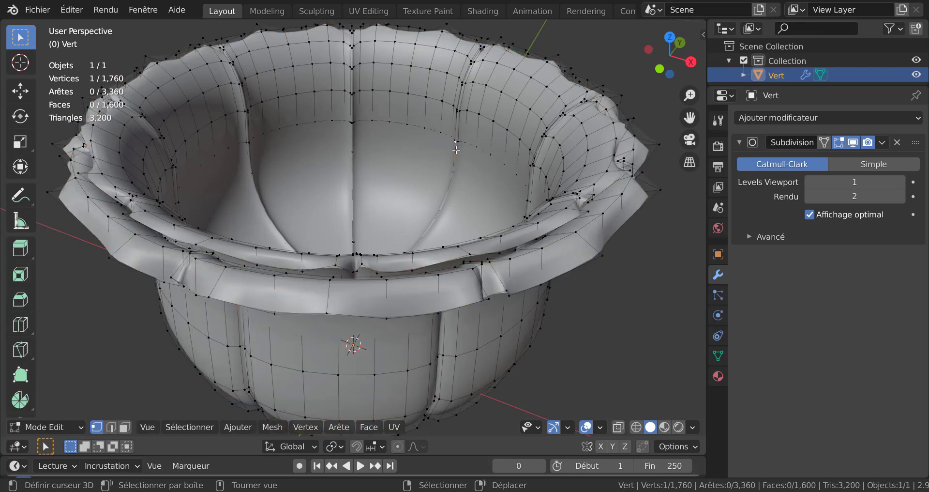
pyautogui.hotkey('ctrl', 'l')
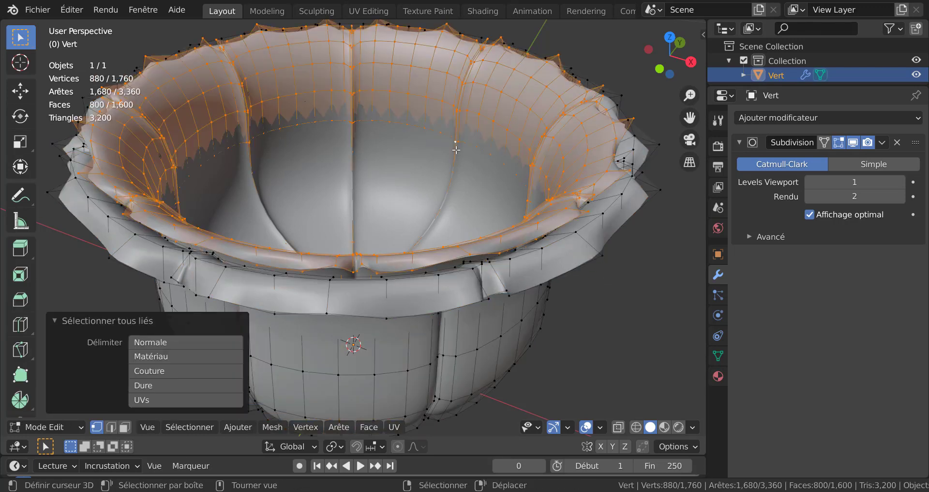
pyautogui.press('g')
pyautogui.press('z')
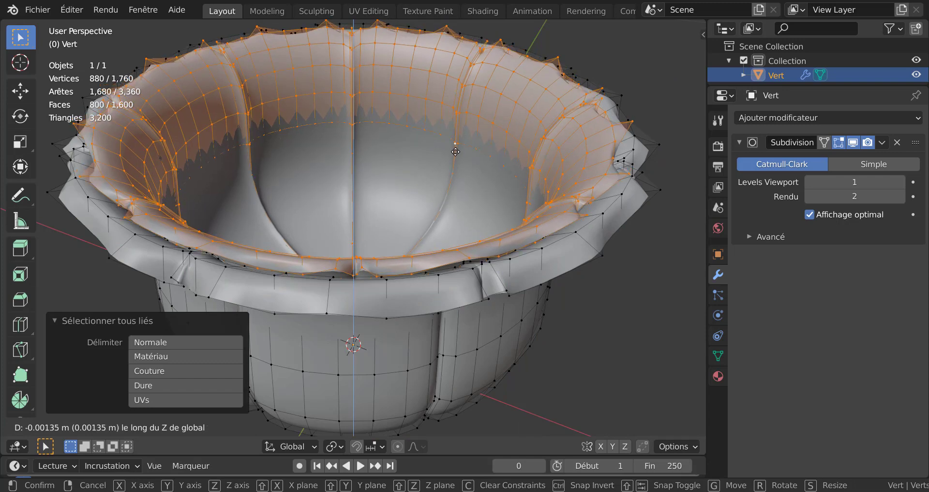
pyautogui.click(455, 154)
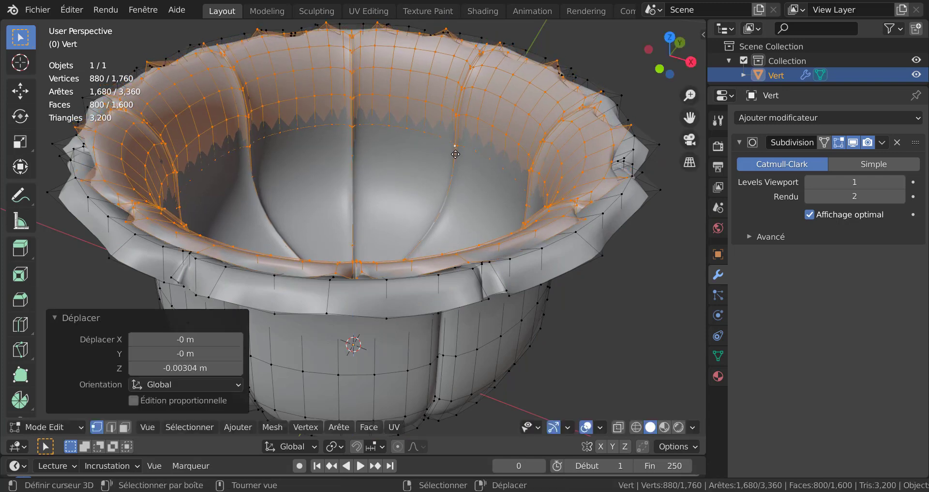
# Duplicate the selected inner petal layer in place and scale the copy to about 0.931
pyautogui.moveTo(467, 138); pyautogui.dragTo(464, 167, button='middle')
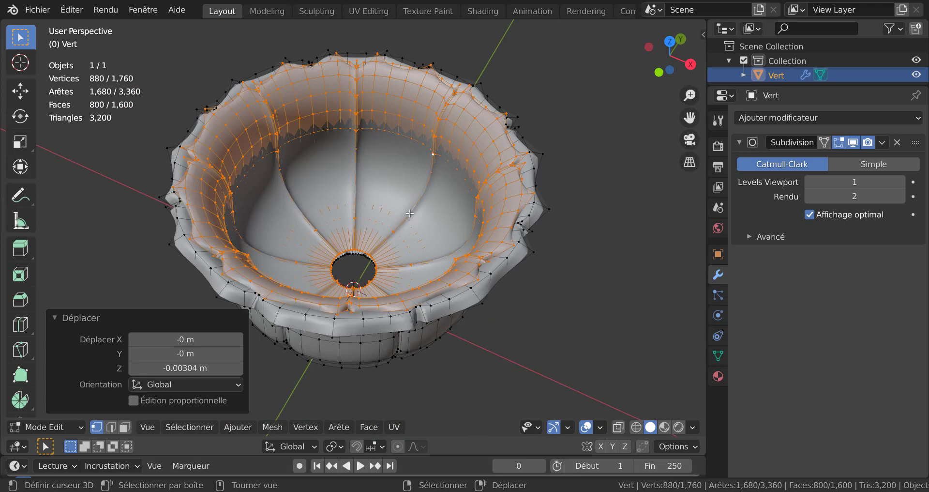
pyautogui.hotkey('shift', 'd')
pyautogui.rightClick(587, 323)
pyautogui.press('s')
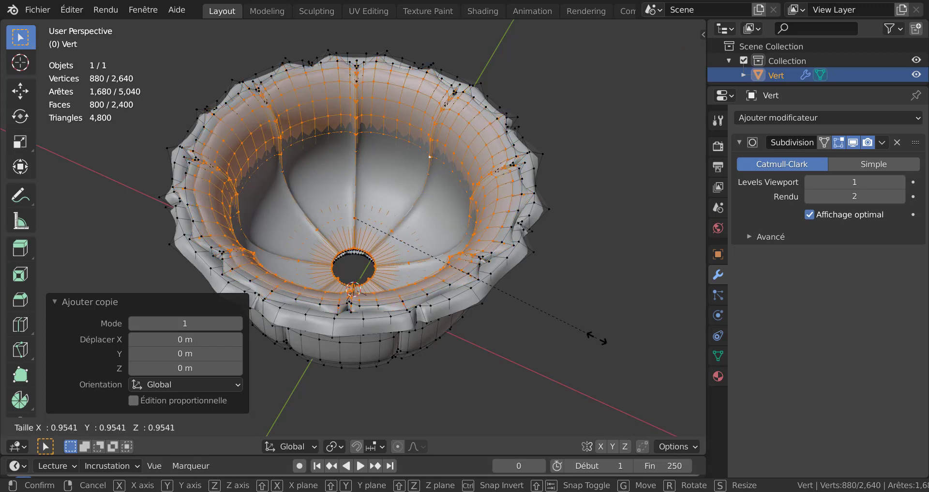
pyautogui.click(593, 329)
# Rotate the new petal layer about -16.2° around Z and raise it about 0.0039 m along Z
pyautogui.press('r')
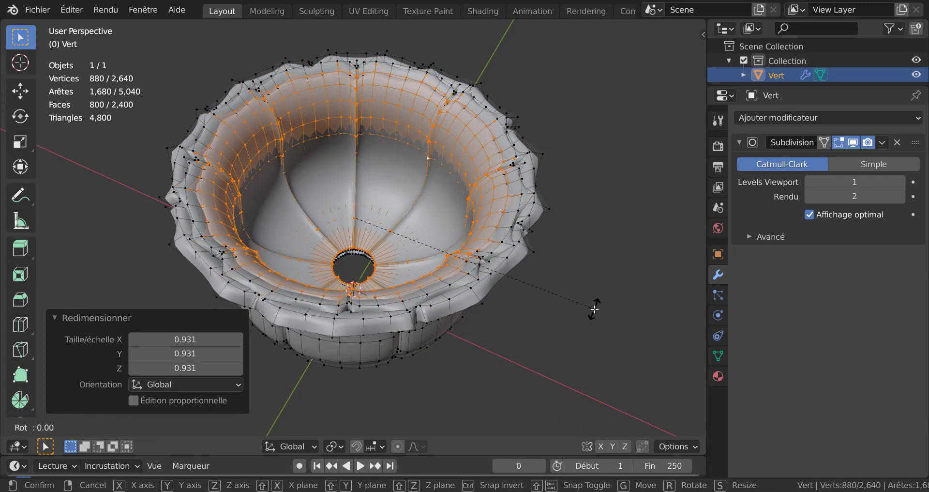
pyautogui.press('z')
pyautogui.click(573, 368)
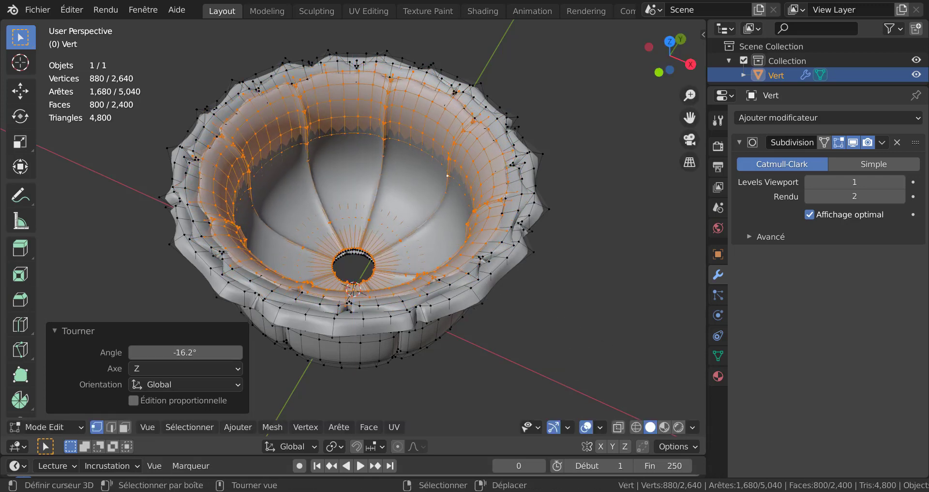
pyautogui.moveTo(573, 368); pyautogui.dragTo(582, 303, button='middle')
pyautogui.scroll(3, 566, 306)
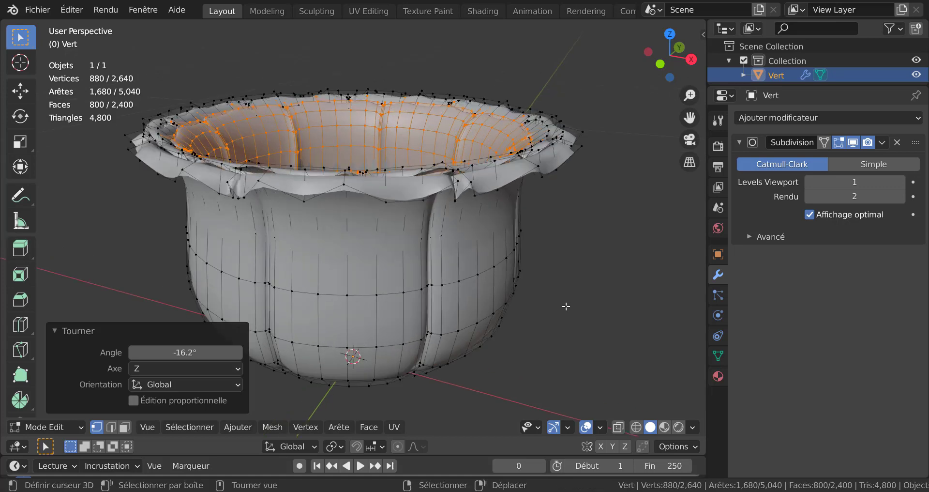
pyautogui.press('g')
pyautogui.press('z')
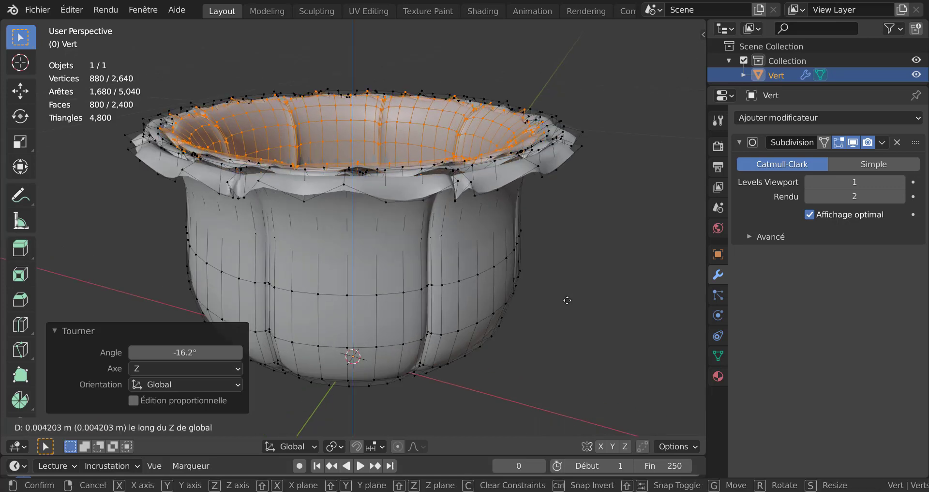
pyautogui.click(568, 301)
# Duplicate the innermost petal layer in place and scale the copy to about 0.920
pyautogui.moveTo(580, 266); pyautogui.dragTo(583, 291, button='middle')
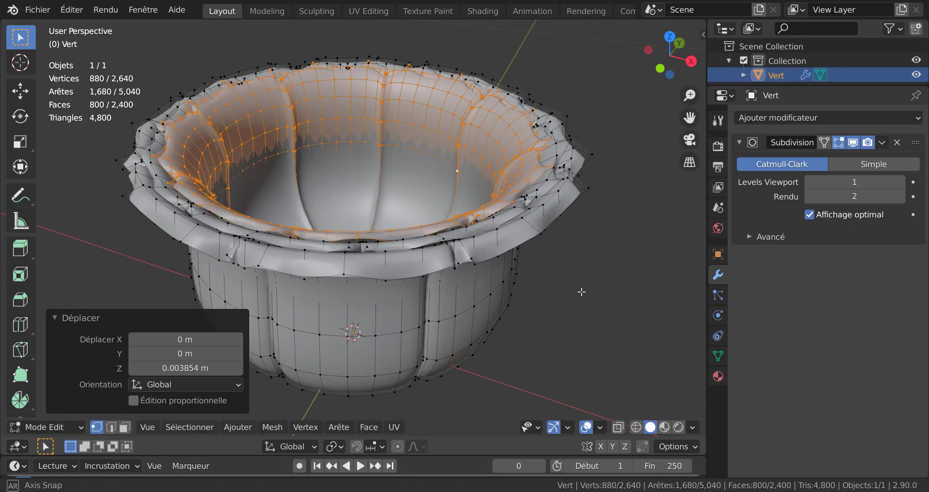
pyautogui.hotkey('shift', 'd')
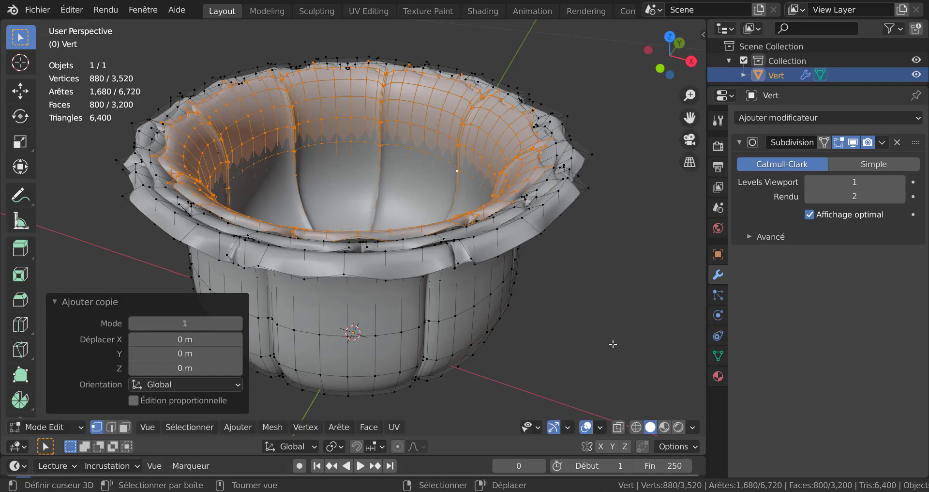
pyautogui.rightClick(614, 349)
pyautogui.press('s')
pyautogui.click(600, 320)
# Raise the new innermost layer about 0.0055 m along Z and rotate it about -9.04° around Z
pyautogui.press('g')
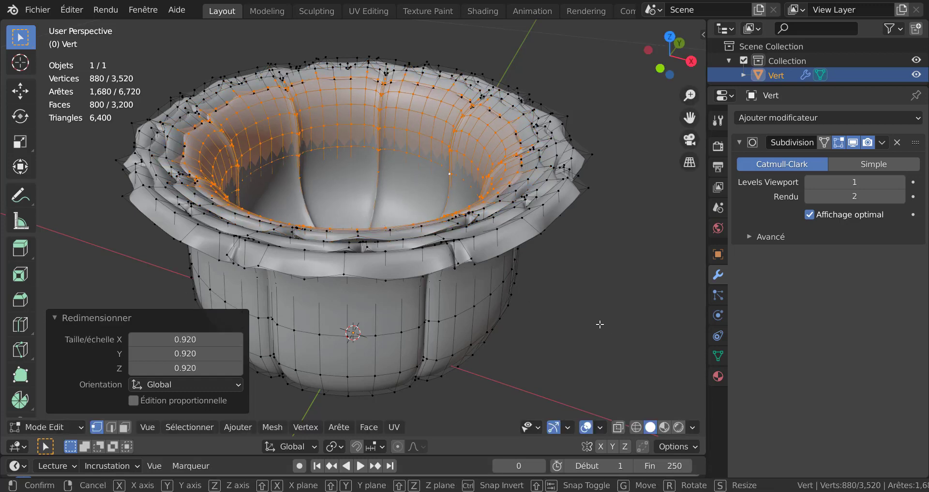
pyautogui.press('z')
pyautogui.press('r')
pyautogui.press('z')
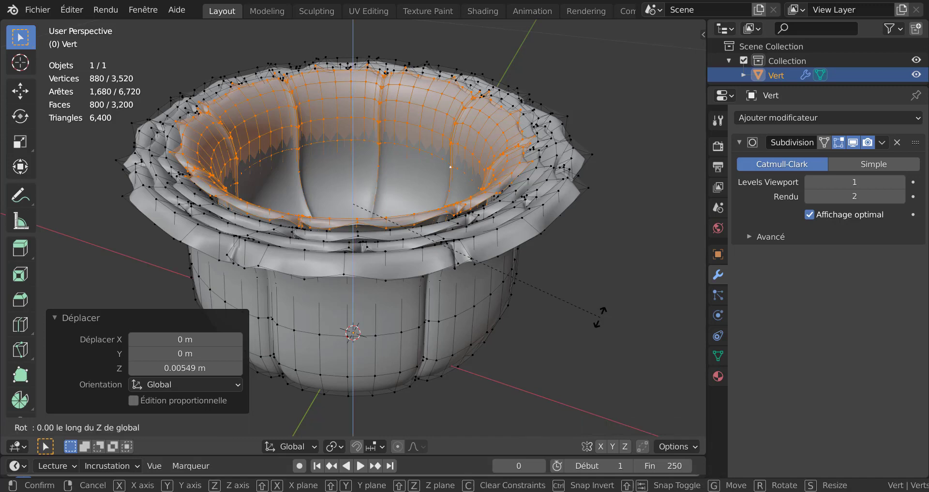
pyautogui.click(563, 339)
# Lower the innermost petal layer about 0.0031 m along Z
pyautogui.press('g')
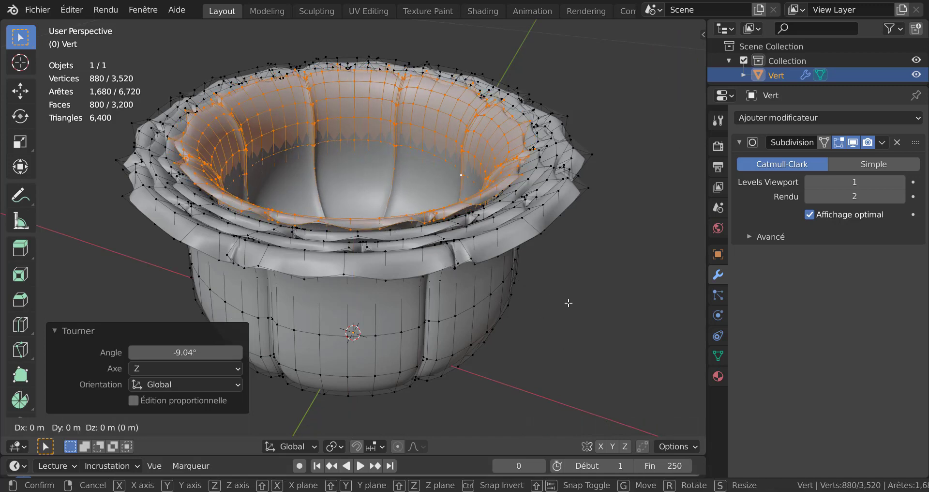
pyautogui.press('z')
pyautogui.click(572, 308)
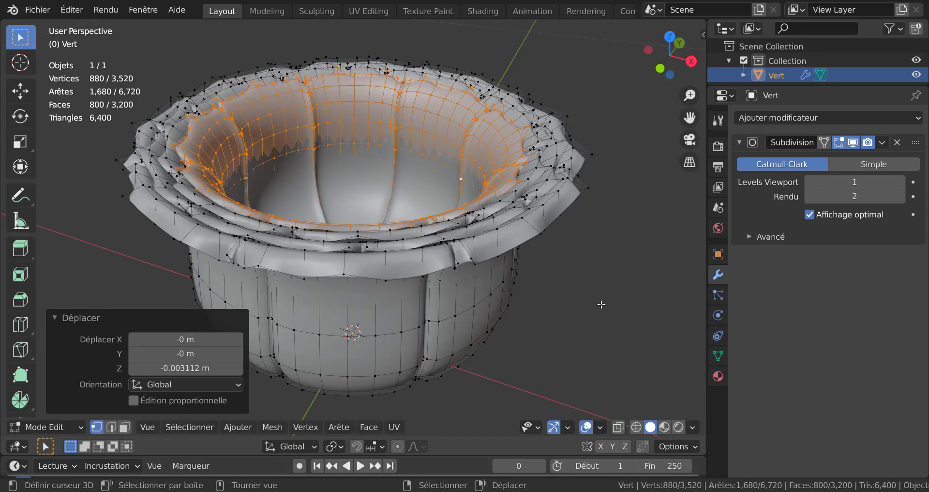
# Add another petal layer by duplicating the selected one in place and scaling the copy to about 0.920
pyautogui.moveTo(601, 305); pyautogui.dragTo(581, 315, button='middle')
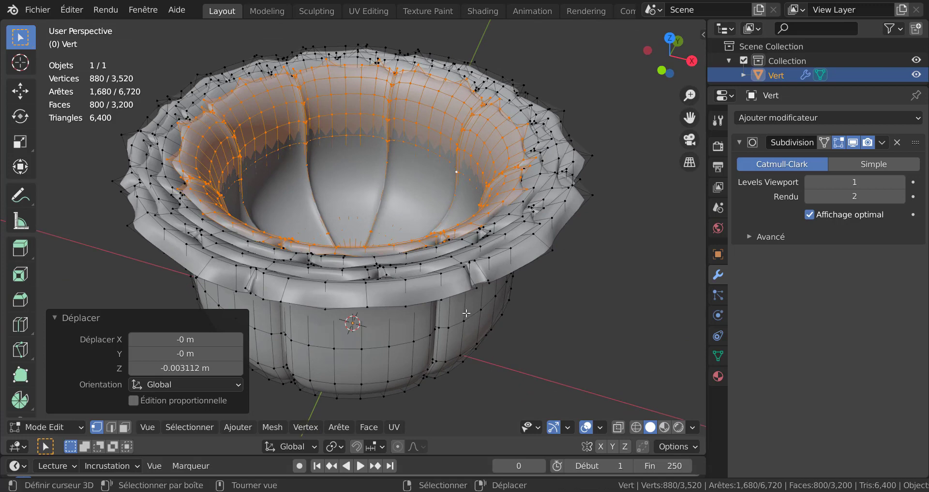
pyautogui.moveTo(466, 313); pyautogui.dragTo(531, 340, button='middle')
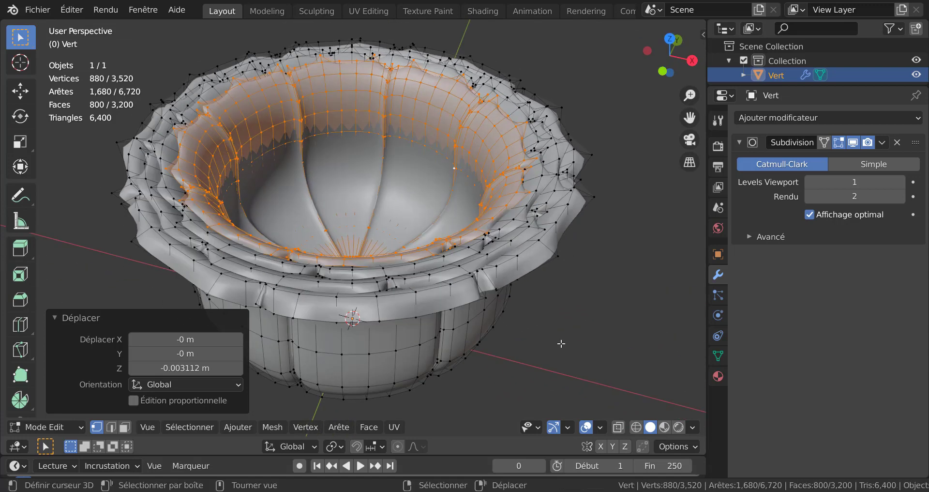
pyautogui.hotkey('shift', 'd')
pyautogui.press('Escape')
pyautogui.press('s')
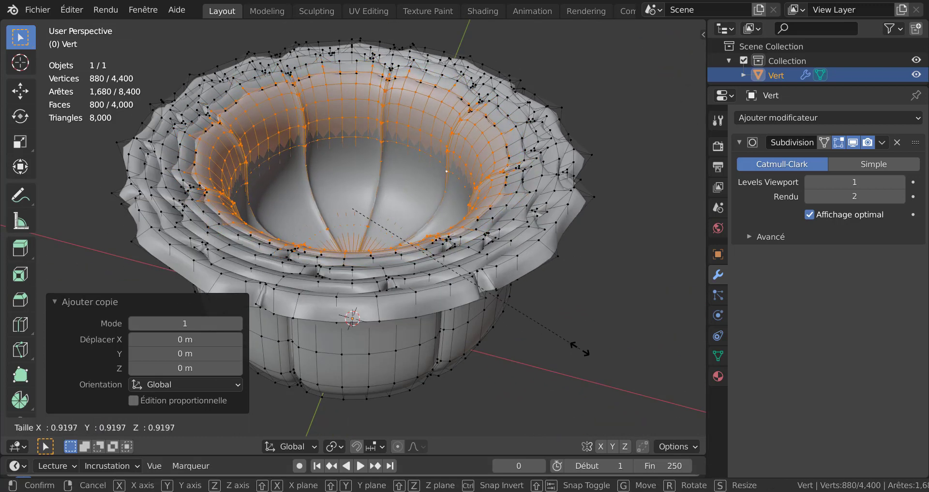
pyautogui.click(579, 352)
# Raise the new petal layer about 0.0035 m along Z and rotate it about -4.09° around Z
pyautogui.press('g')
pyautogui.press('z')
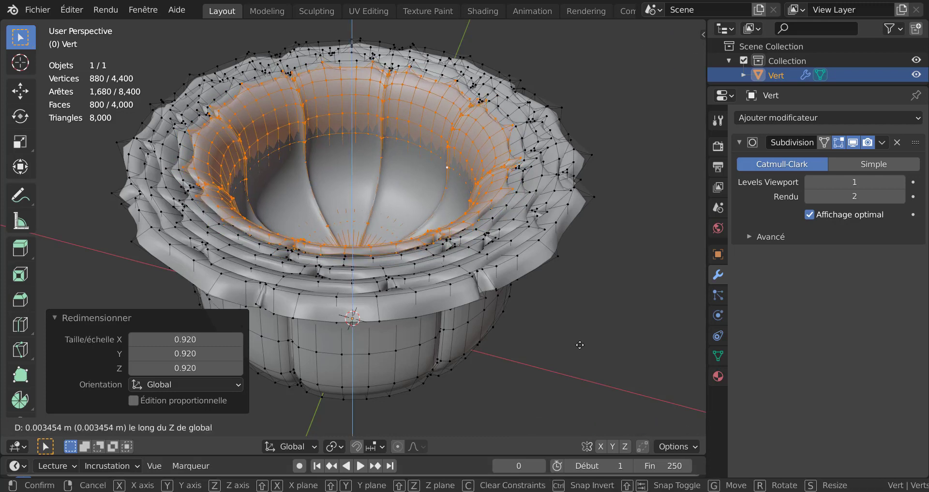
pyautogui.click(580, 345)
pyautogui.press('r')
pyautogui.press('z')
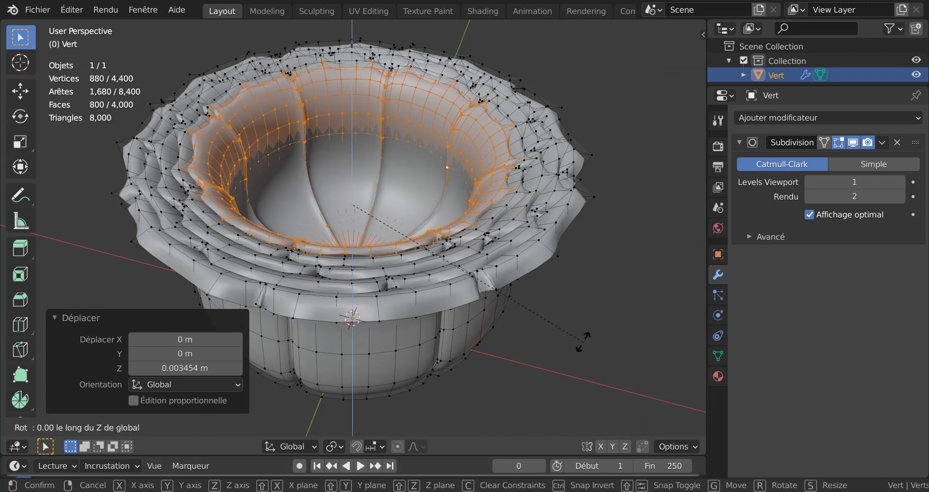
pyautogui.click(584, 341)
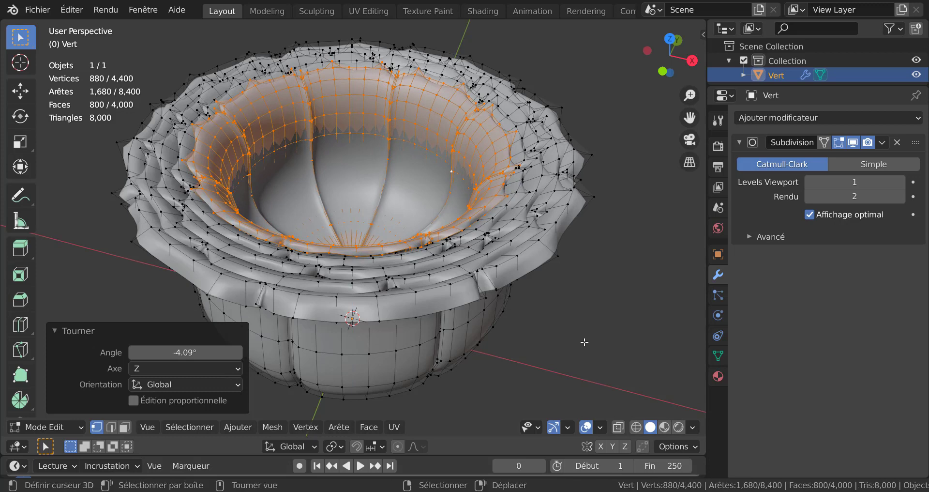
# Duplicate the innermost petal layer once more in place and scale the copy to about 0.902
pyautogui.hotkey('shift', 'd')
pyautogui.rightClick(584, 341)
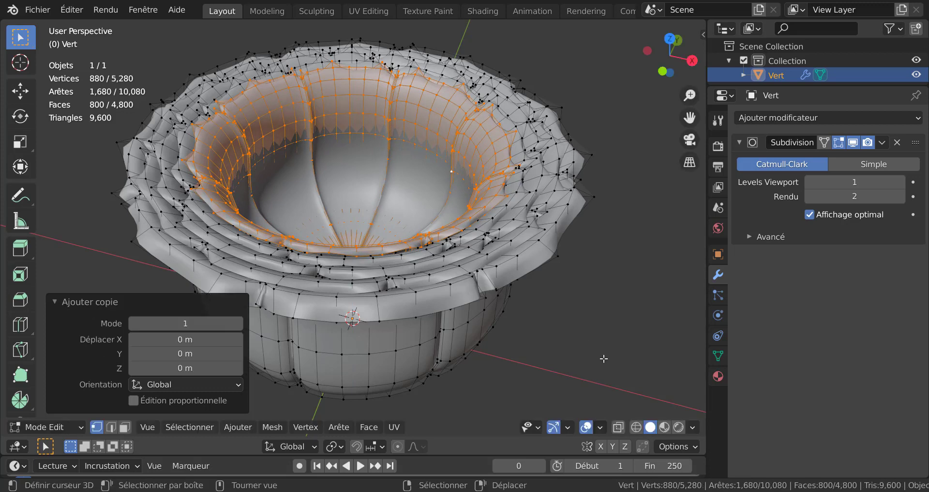
pyautogui.press('s')
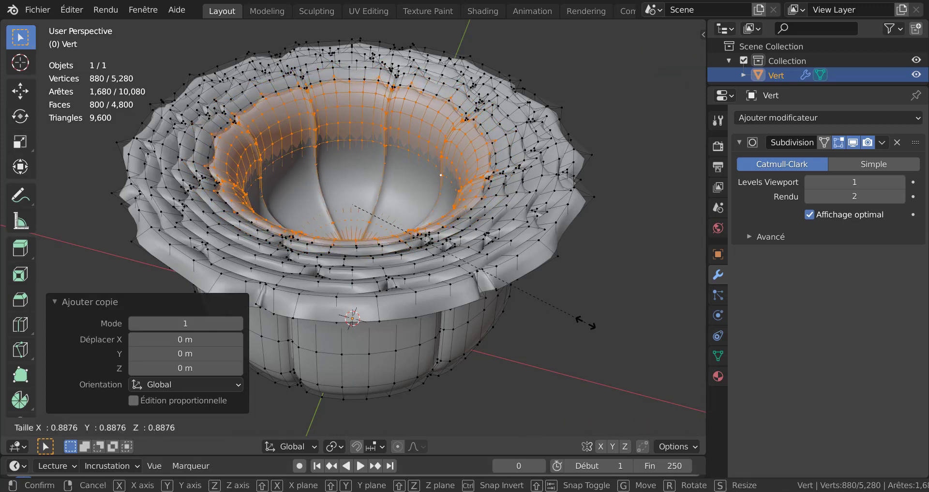
pyautogui.click(589, 325)
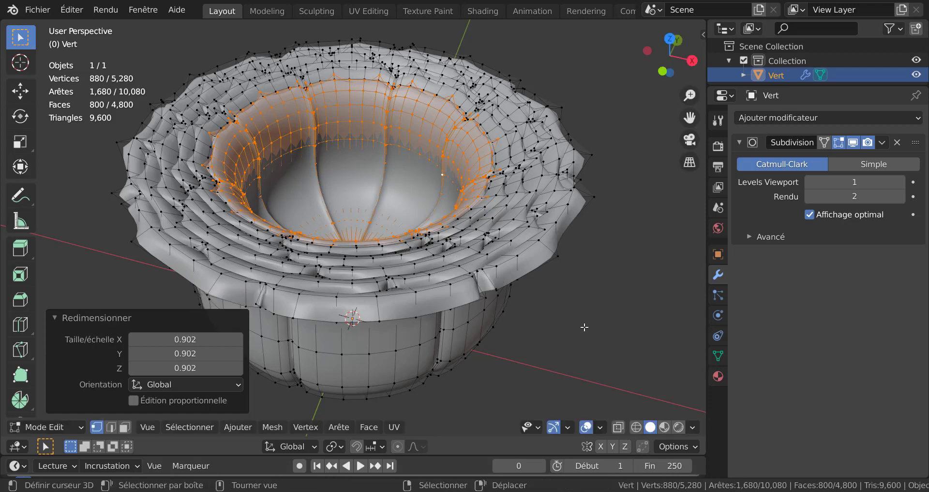
# Raise the smallest petal layer about 0.0025 m along Z and check the whole flower in Object Mode
pyautogui.moveTo(586, 323); pyautogui.dragTo(564, 295, button='middle')
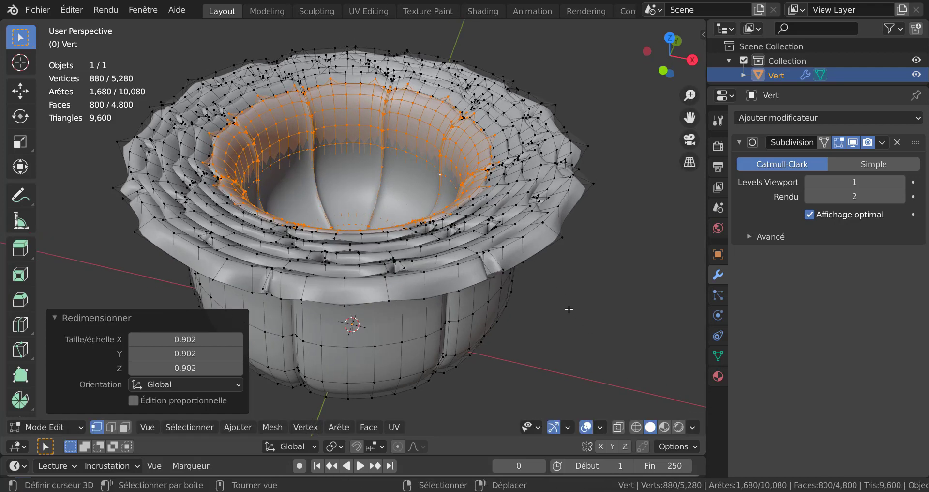
pyautogui.press('g')
pyautogui.press('z')
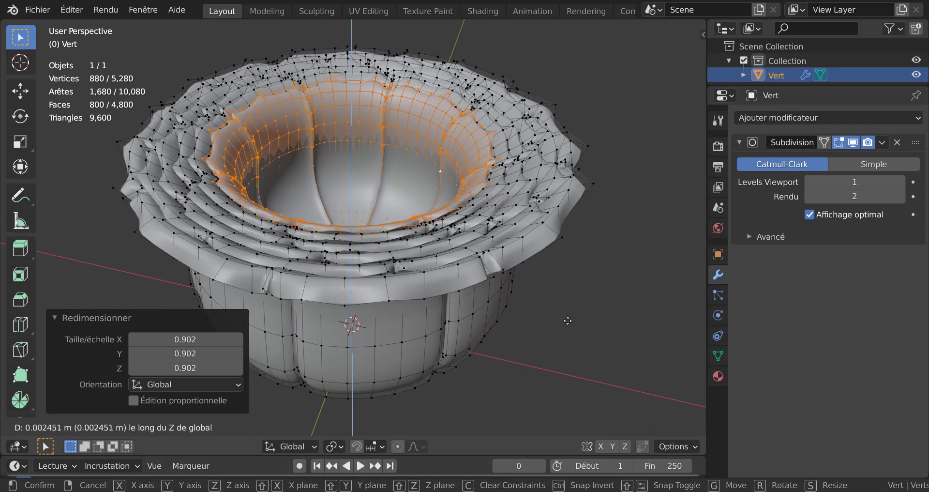
pyautogui.click(568, 320)
pyautogui.moveTo(606, 305); pyautogui.dragTo(563, 350, button='middle')
pyautogui.press('Tab')
pyautogui.press('Tab')
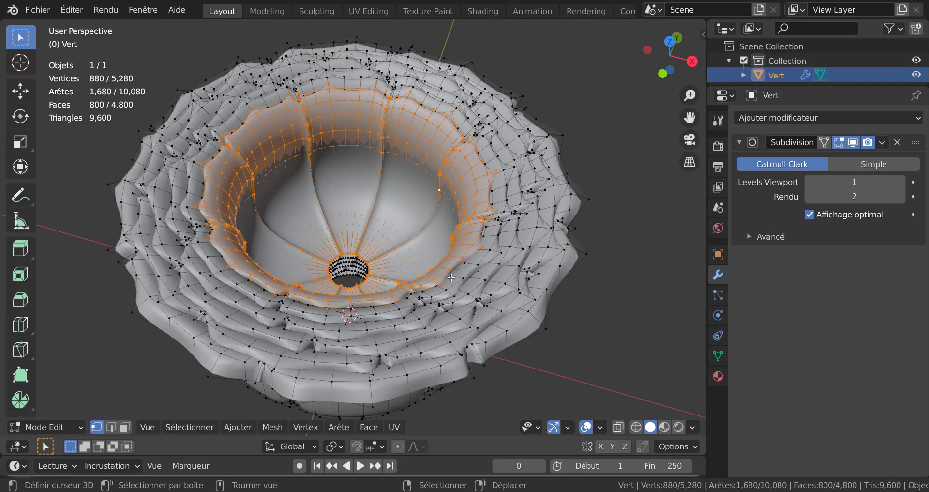
# Select the innermost petal layer's edge loop around the hole at the bottom of the bowl
pyautogui.moveTo(455, 277)
pyautogui.mouseDown(button='middle')
pyautogui.moveTo(469, 290)
pyautogui.moveTo(455, 290)
pyautogui.mouseUp(button='middle')
pyautogui.scroll(2, 455, 291)
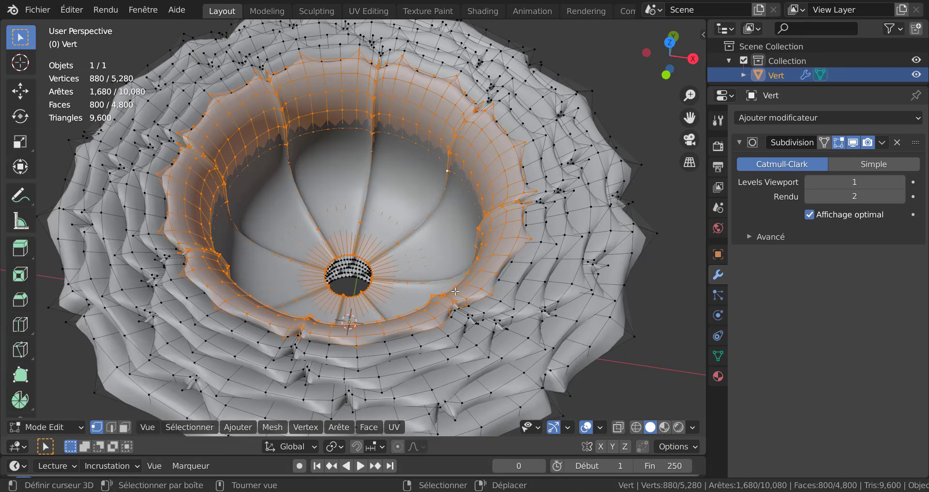
pyautogui.scroll(4, 399, 274)
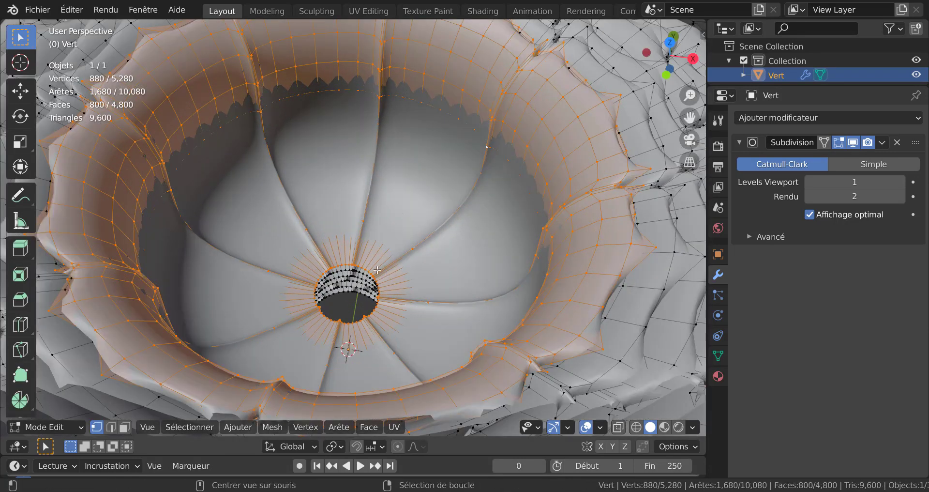
pyautogui.keyDown('alt'); pyautogui.click(366, 269); pyautogui.keyUp('alt')
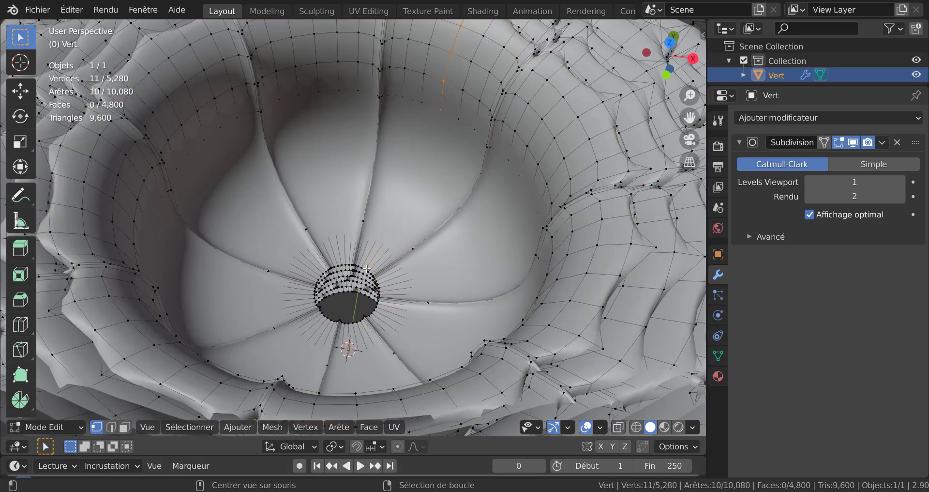
pyautogui.scroll(2, 393, 294)
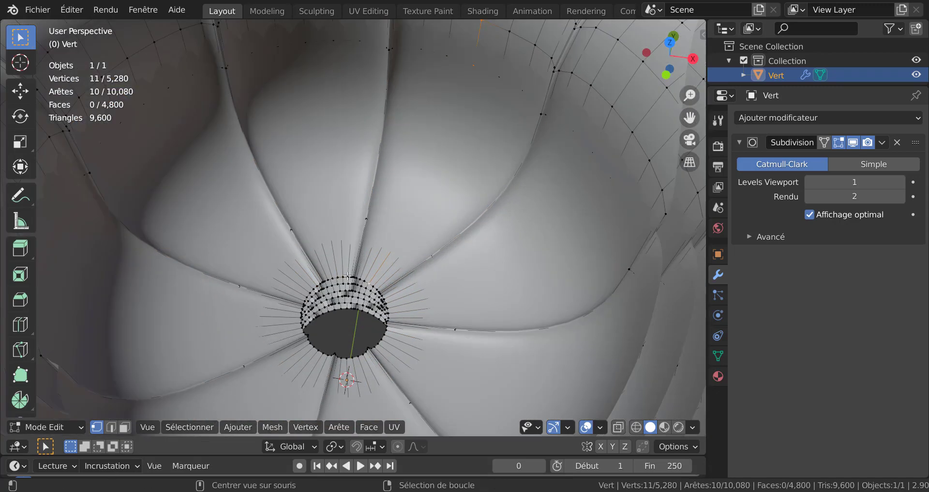
pyautogui.scroll(-5, 369, 289)
pyautogui.moveTo(443, 299); pyautogui.dragTo(449, 280, button='middle')
pyautogui.press('g')
pyautogui.press('z')
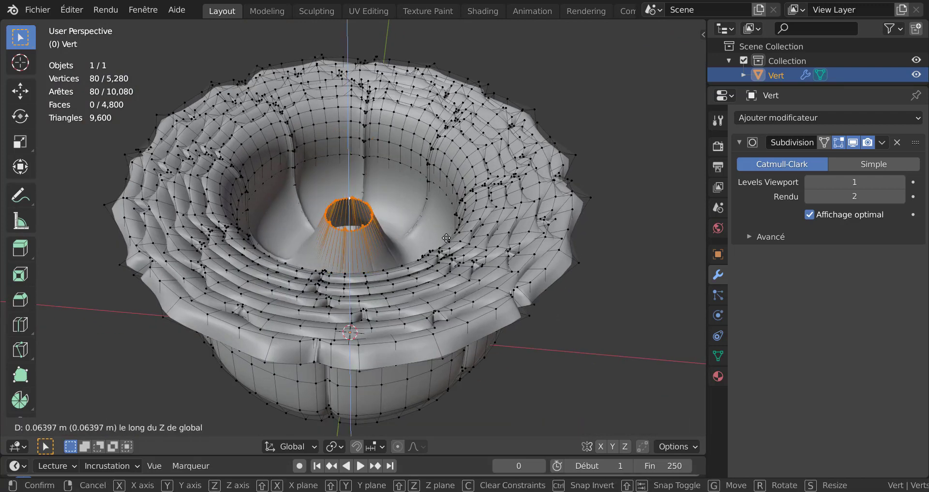
pyautogui.click(484, 251)
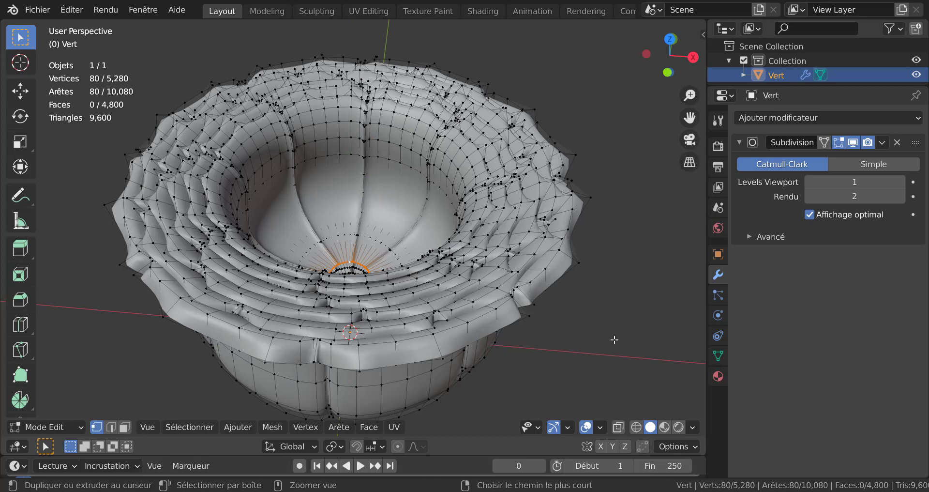
# Grow the selection around the bottom hole by one ring and try raising it along Z
pyautogui.press('ctrl+KP_Add')
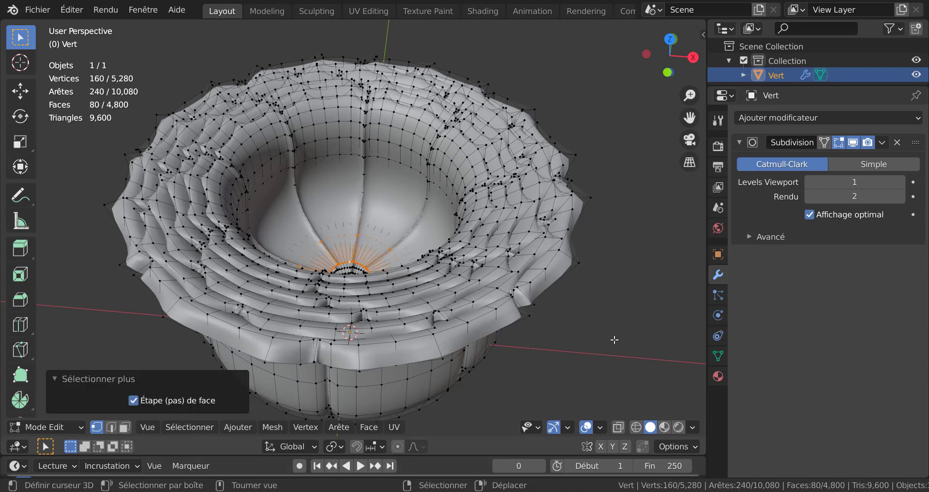
pyautogui.press('g')
pyautogui.press('z')
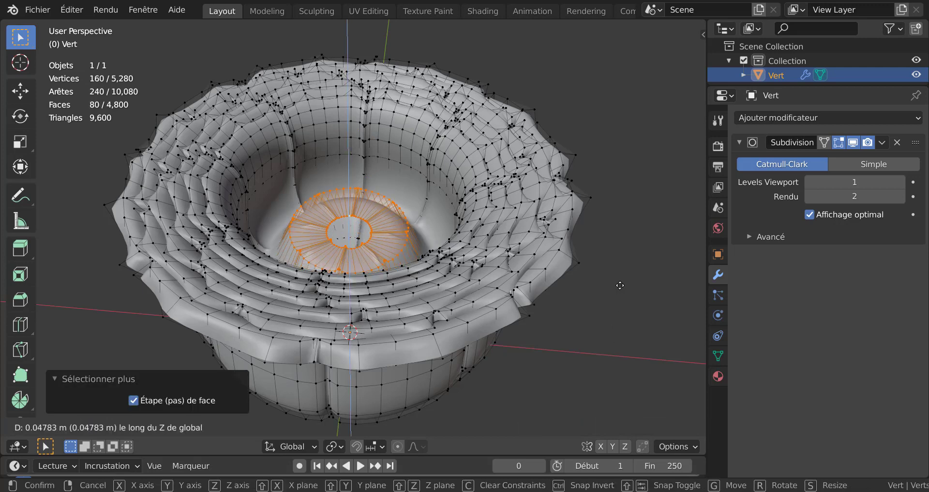
pyautogui.rightClick(622, 273)
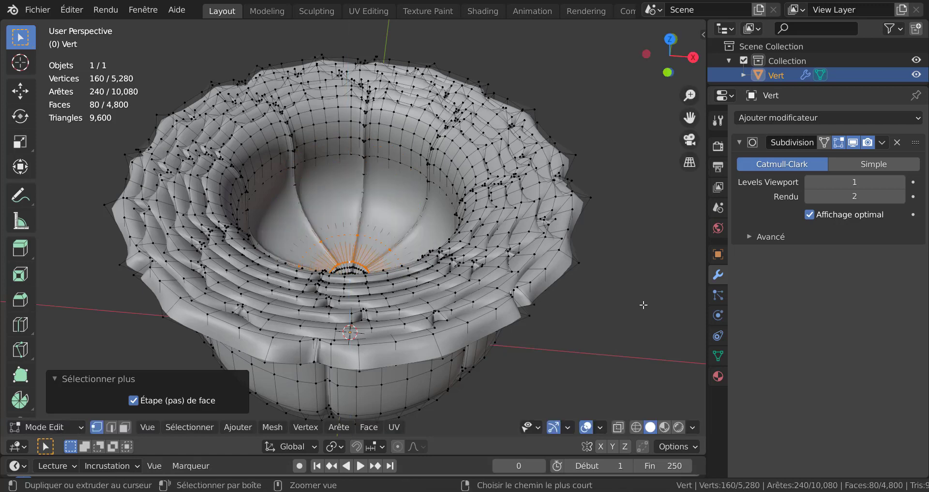
pyautogui.press('g')
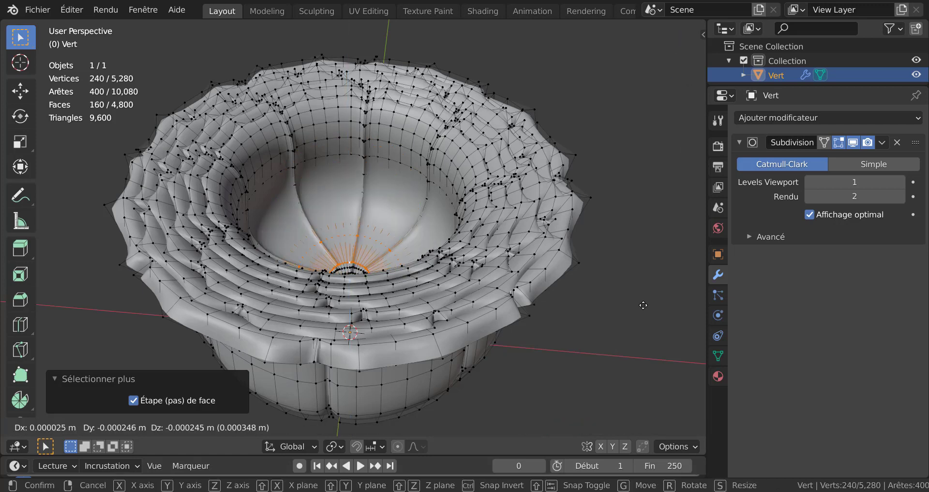
pyautogui.press('z')
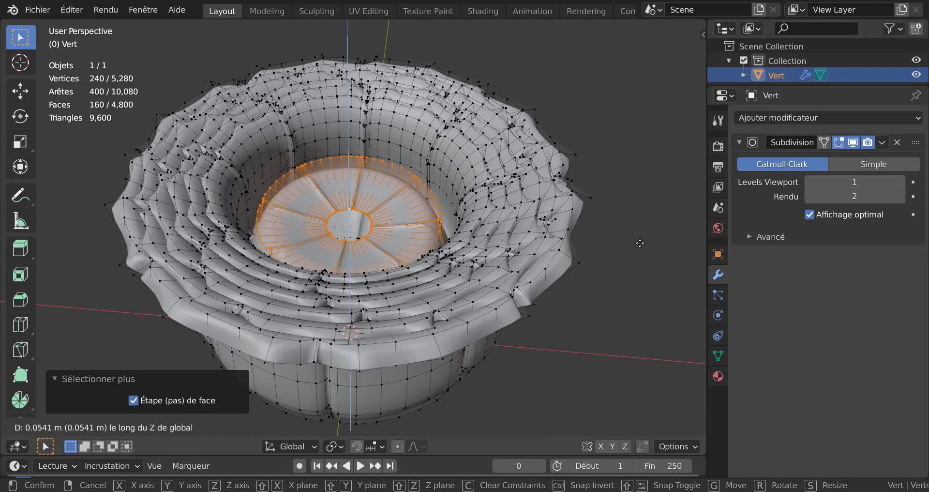
pyautogui.click(693, 286)
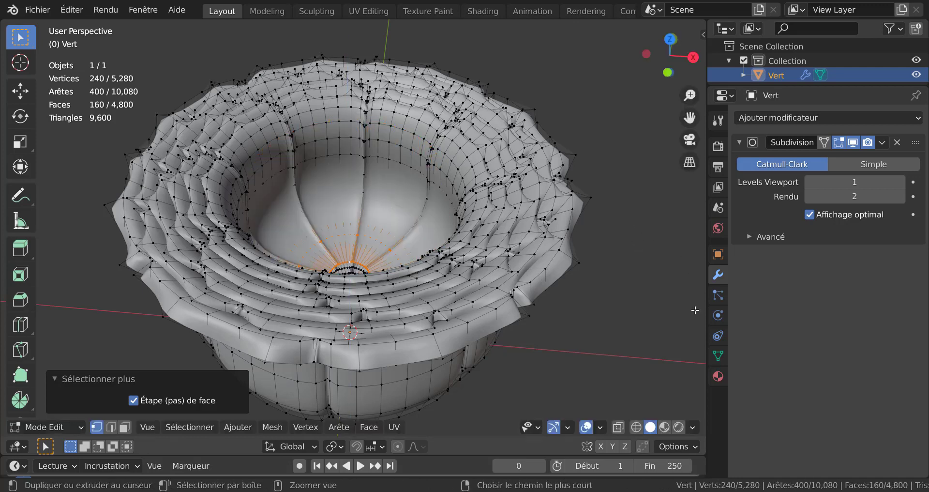
# Grow the selection around the bottom hole by another ring and raise it about 0.0755 m along Z
pyautogui.press('ctrl+KP_Add')
pyautogui.press('g')
pyautogui.press('z')
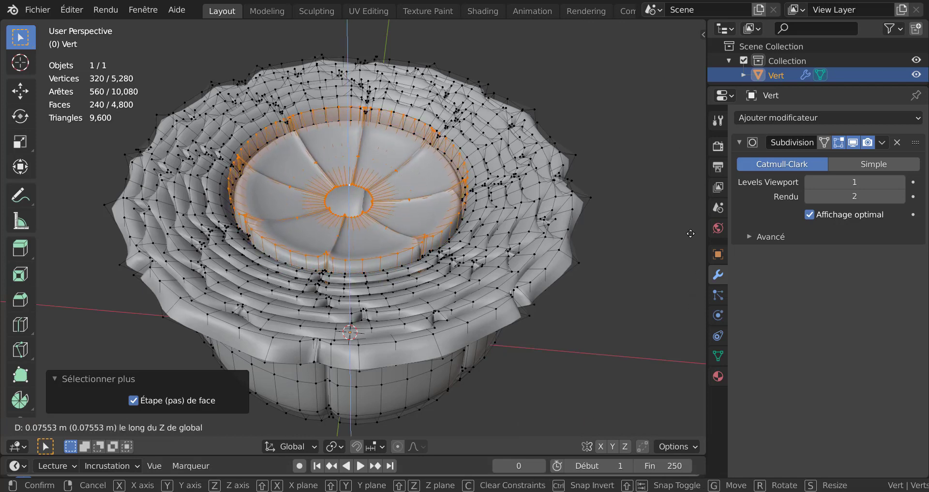
pyautogui.click(691, 233)
# Select the edge loop around the small hole in the raised center of the flower
pyautogui.scroll(8, 397, 183)
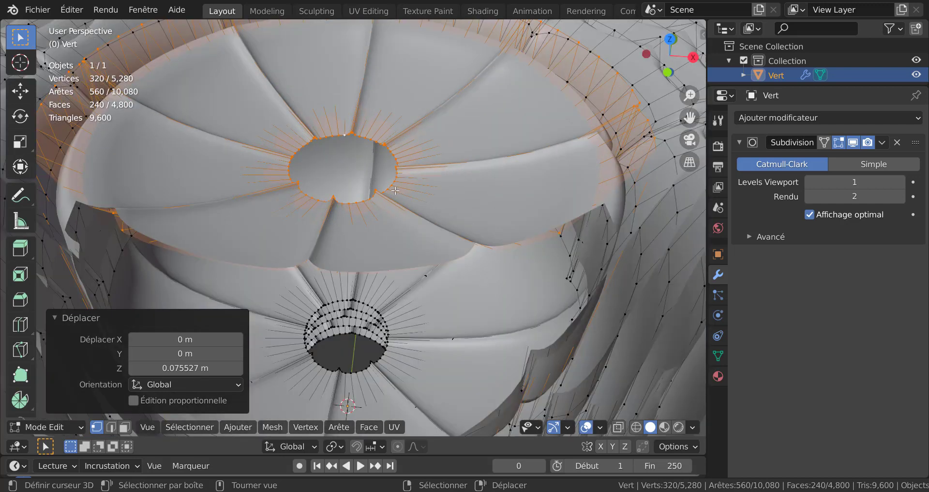
pyautogui.keyDown('alt'); pyautogui.click(397, 182); pyautogui.keyUp('alt')
pyautogui.scroll(-8, 387, 188)
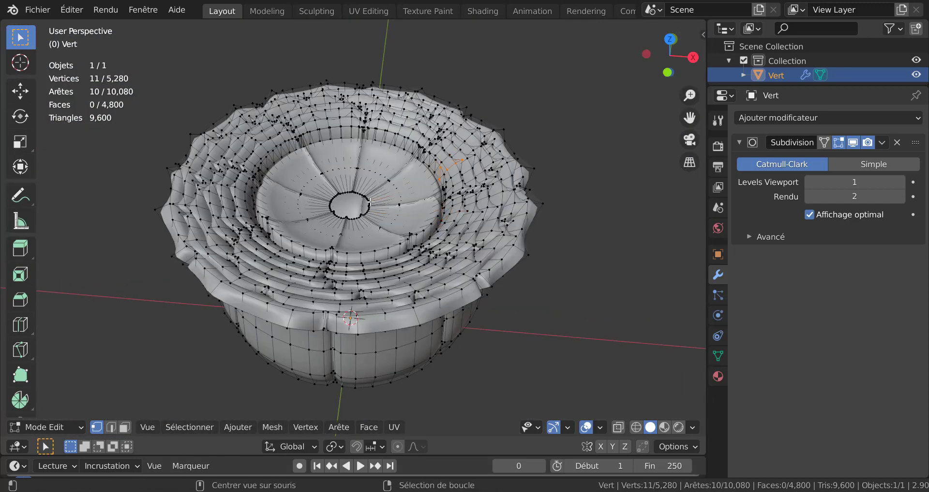
pyautogui.keyDown('alt'); pyautogui.click(367, 207); pyautogui.keyUp('alt')
pyautogui.press('g')
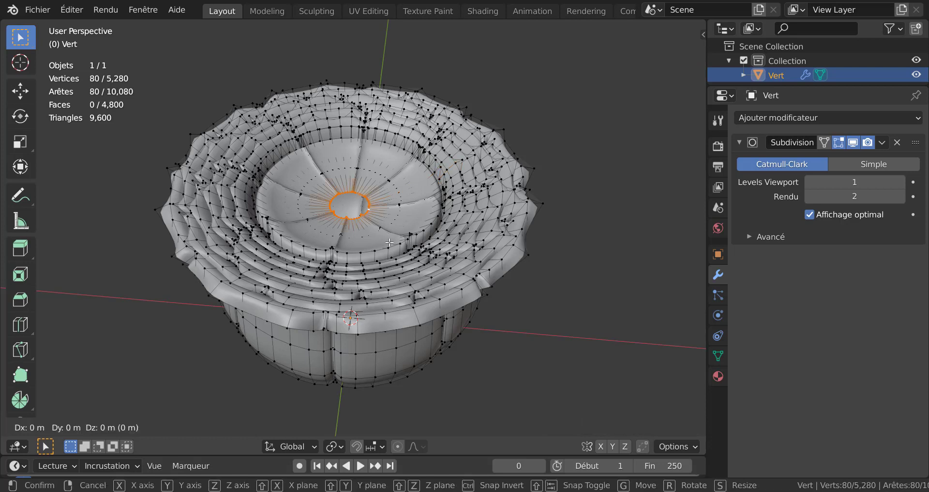
pyautogui.press('z')
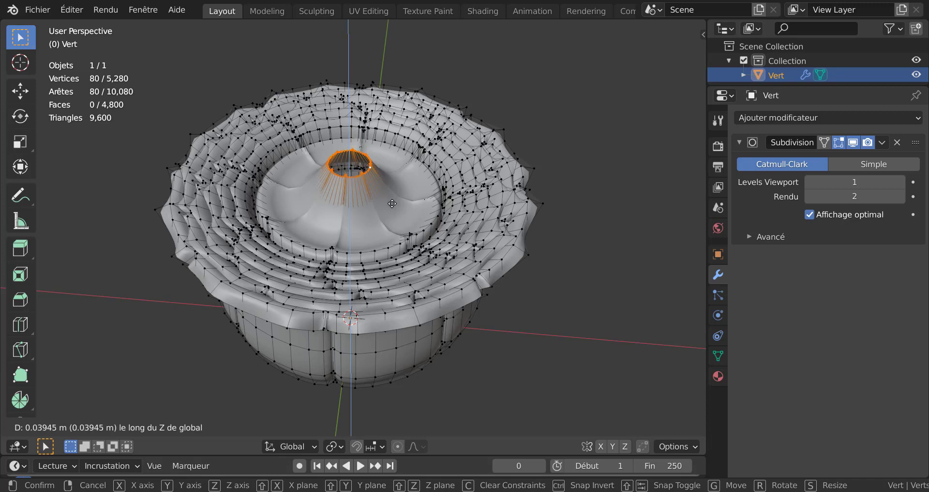
pyautogui.rightClick(392, 203)
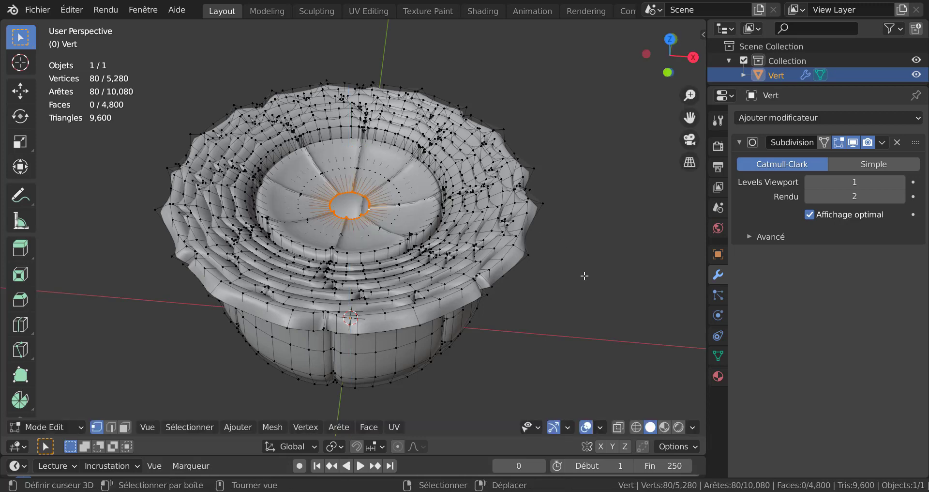
# Grow the hole's loop selection by one ring and raise it about 0.0296 m along Z
pyautogui.press('ctrl+KP_Add')
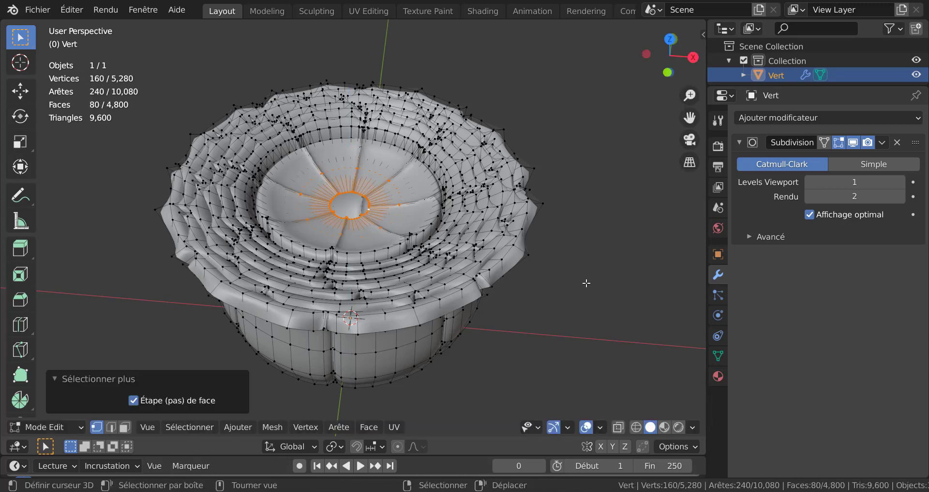
pyautogui.press('g')
pyautogui.press('z')
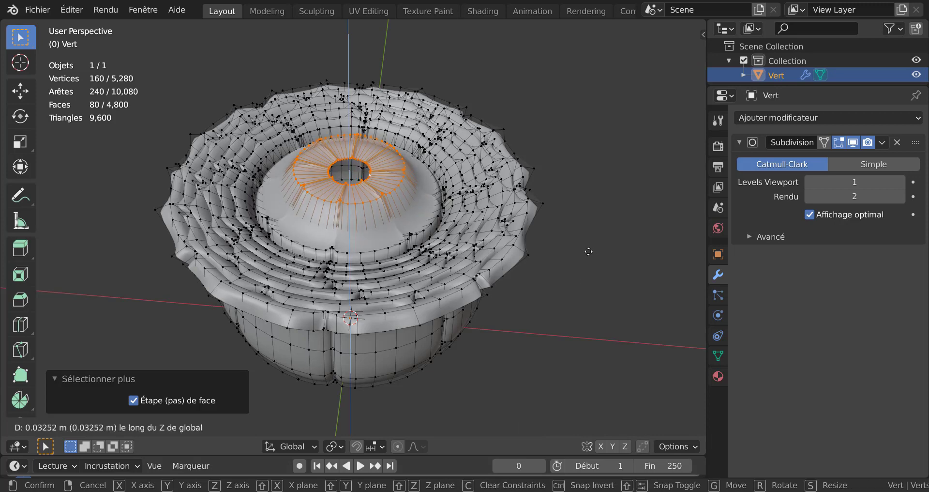
pyautogui.click(589, 253)
# Scale the raised central ring up to about 1.3 and check the flower in Object Mode
pyautogui.press('s')
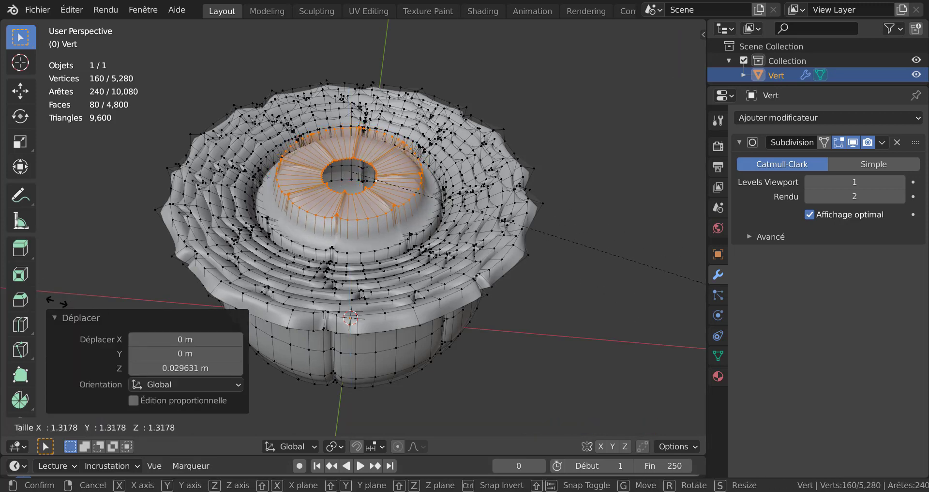
pyautogui.click(41, 300)
pyautogui.press('Tab')
pyautogui.moveTo(5, 284); pyautogui.dragTo(340, 245, button='middle')
pyautogui.press('Tab')
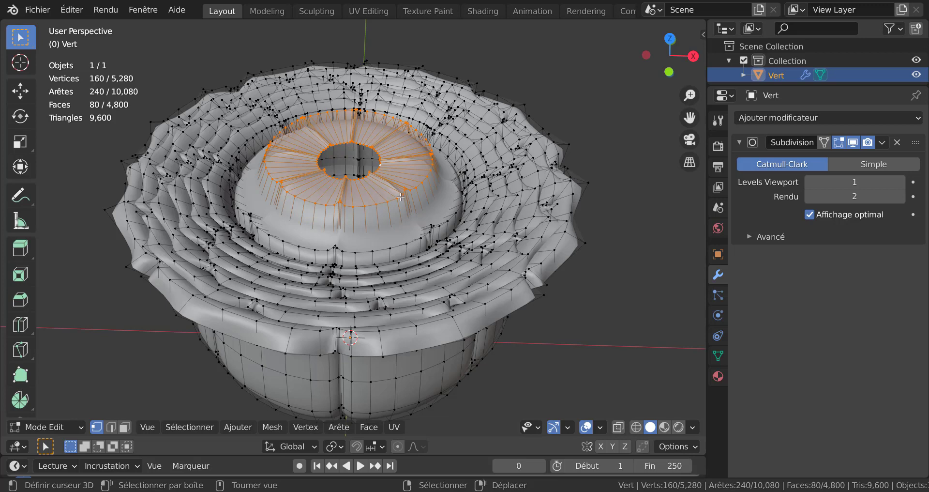
# Shrink the selection to the central hole's edge loop and extrude it about 0.0193 m upward along Z
pyautogui.press('ctrl+KP_Subtract')
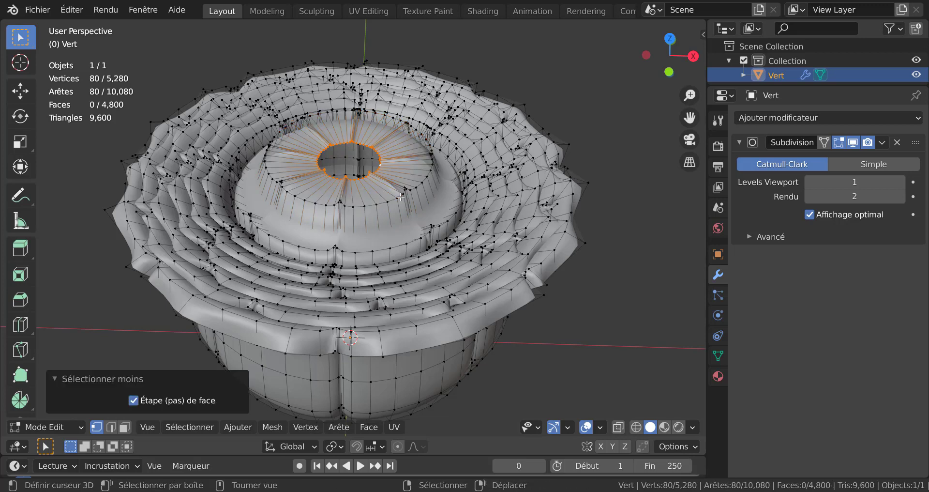
pyautogui.press('e')
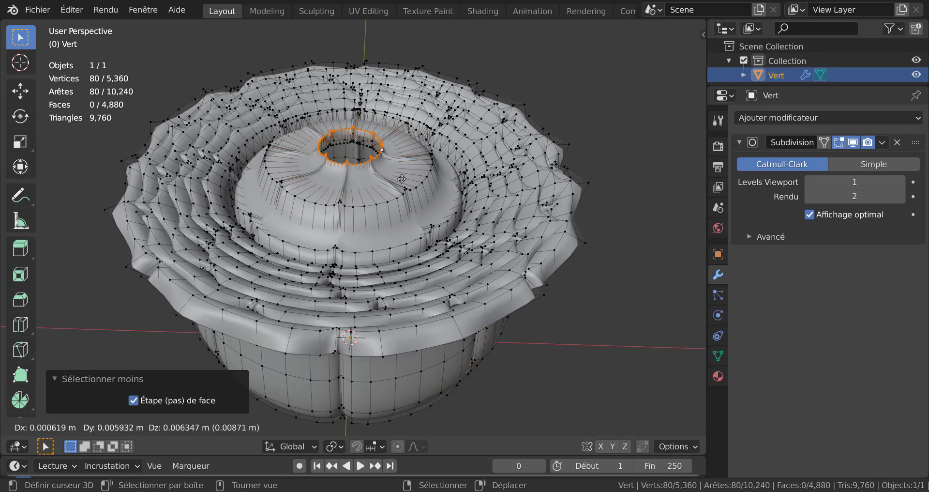
pyautogui.press('z')
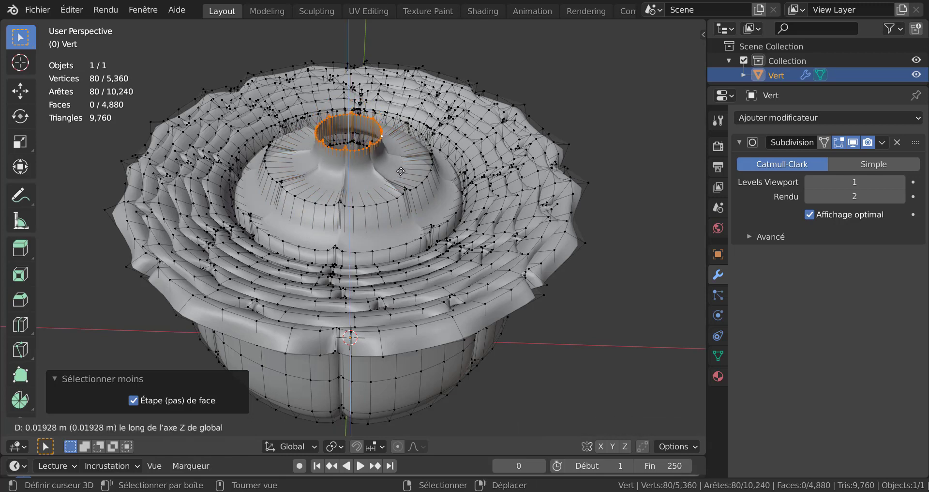
pyautogui.click(401, 169)
# Scale the extruded loop to 0 to close the center and check the flower in Object Mode
pyautogui.press('s')
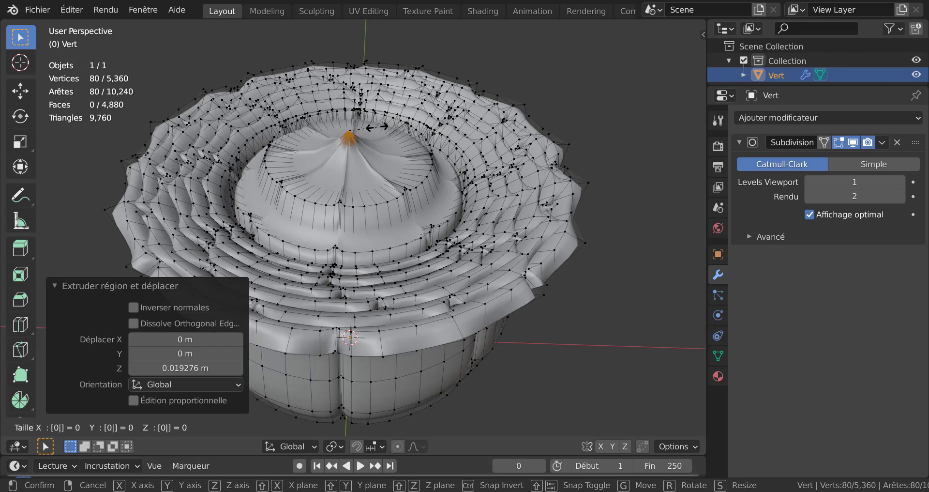
pyautogui.press('Return')
pyautogui.press('Tab')
pyautogui.moveTo(394, 197); pyautogui.dragTo(535, 254, button='middle')
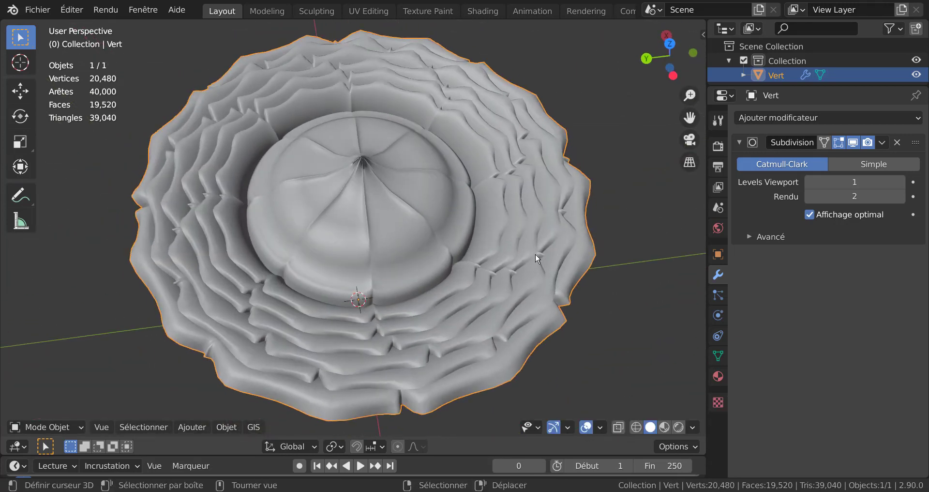
# Lower the closed center point along Z to form a hollow inside the bud and check it in Object Mode
pyautogui.press('Tab')
pyautogui.scroll(3, 412, 196)
pyautogui.moveTo(420, 197); pyautogui.dragTo(414, 242, button='middle')
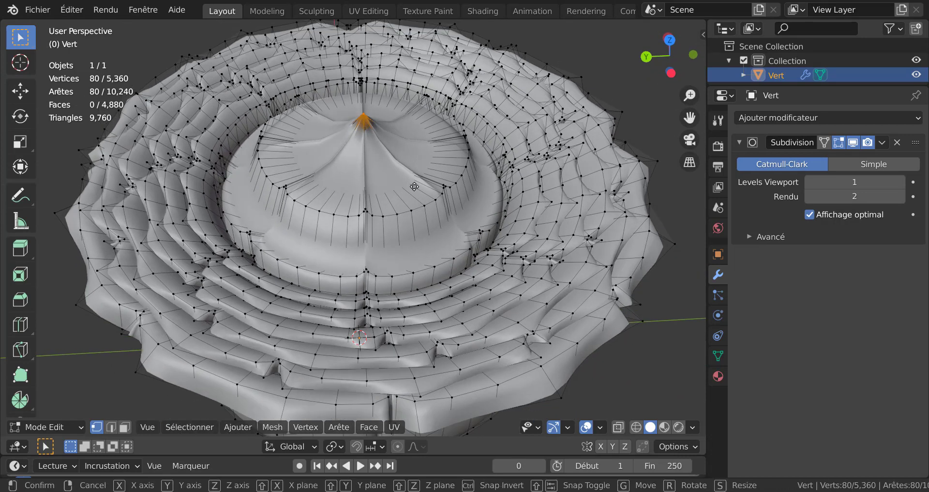
pyautogui.press('g')
pyautogui.press('z')
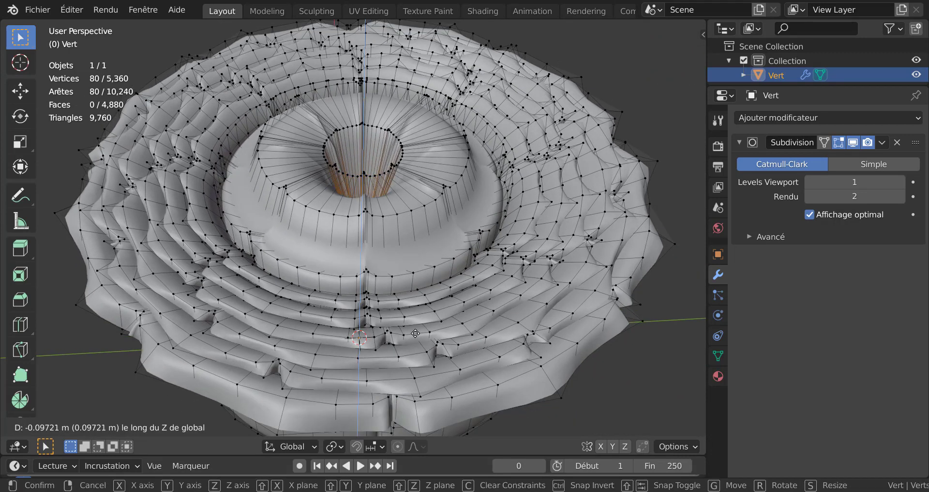
pyautogui.click(427, 303)
pyautogui.press('Tab')
pyautogui.moveTo(436, 221); pyautogui.dragTo(384, 195, button='middle')
pyautogui.press('Tab')
# Lower the edge loop around the central bud's shoulder along Z and check the shape in Object Mode
pyautogui.scroll(3, 384, 195)
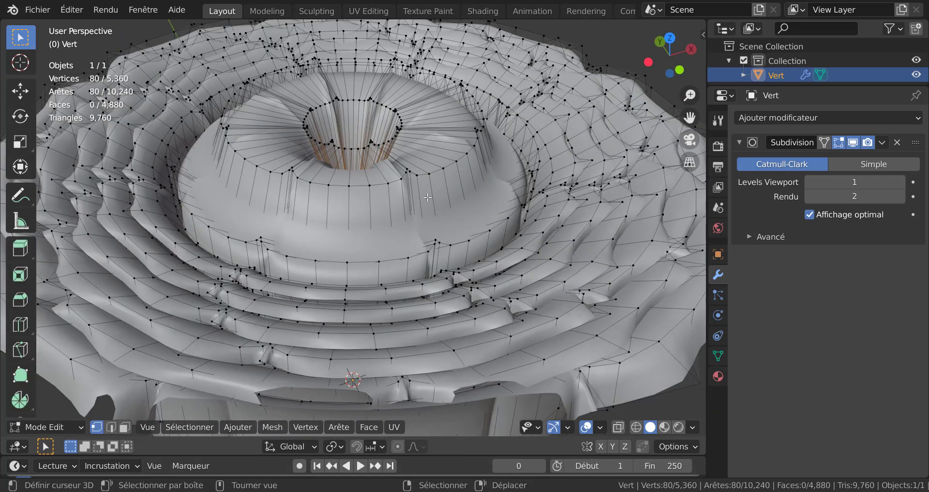
pyautogui.keyDown('alt'); pyautogui.click(440, 171); pyautogui.keyUp('alt')
pyautogui.press('g')
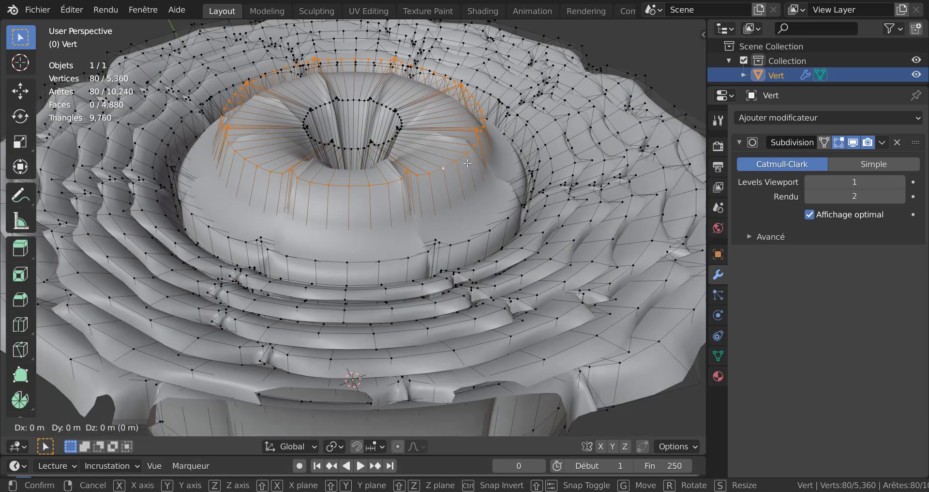
pyautogui.press('z')
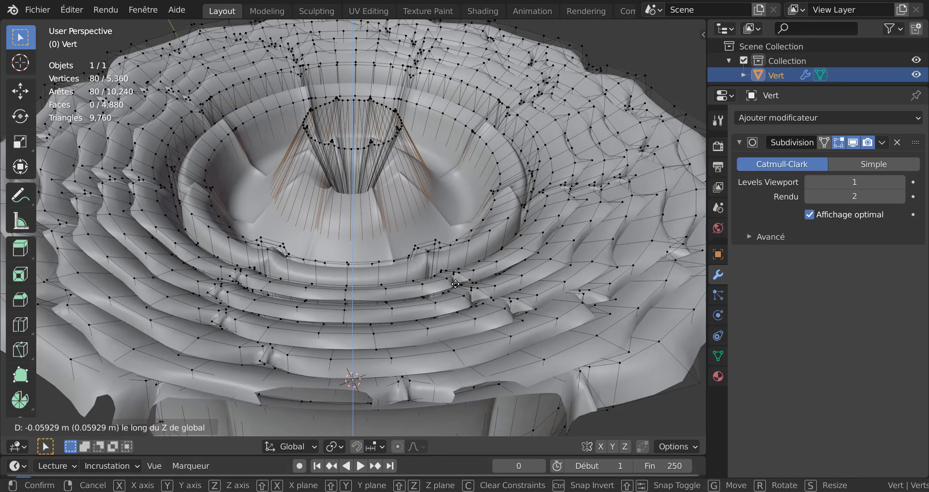
pyautogui.click(464, 327)
pyautogui.press('Tab')
pyautogui.scroll(-3, 465, 245)
pyautogui.moveTo(465, 251)
pyautogui.mouseDown(button='middle')
pyautogui.moveTo(450, 350)
pyautogui.moveTo(333, 272)
pyautogui.moveTo(426, 209)
pyautogui.moveTo(619, 193)
pyautogui.moveTo(427, 268)
pyautogui.moveTo(453, 254)
pyautogui.mouseUp(button='middle')
pyautogui.press('Tab')
# Select the outer edge loop of the innermost petal layer's rim and scale it to 0.924
pyautogui.scroll(2, 480, 258)
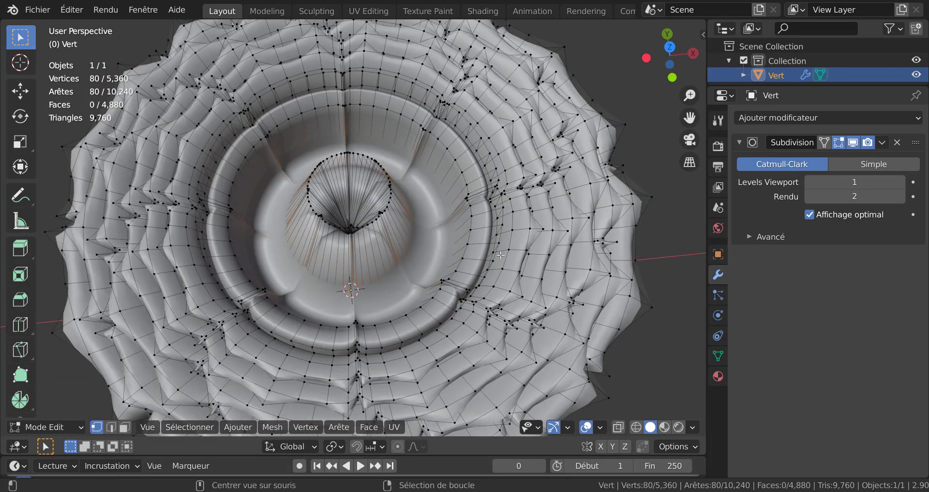
pyautogui.keyDown('alt'); pyautogui.click(501, 243); pyautogui.keyUp('alt')
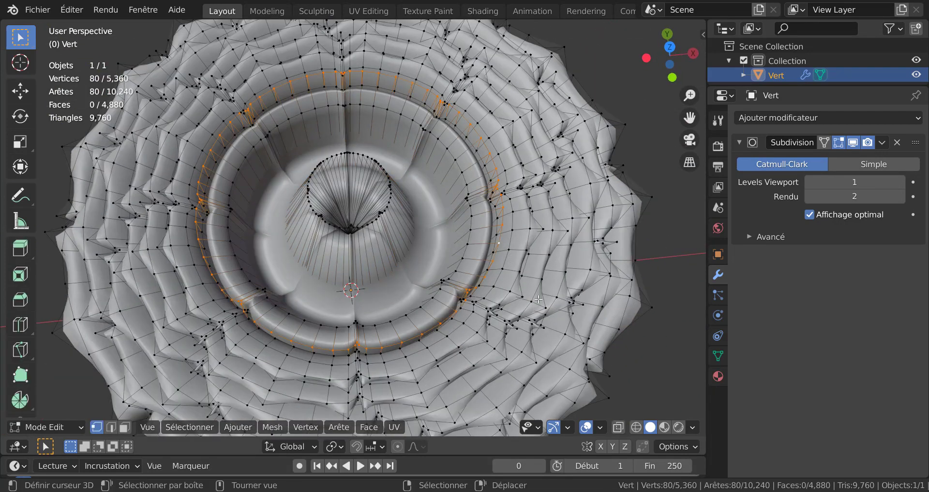
pyautogui.press('s')
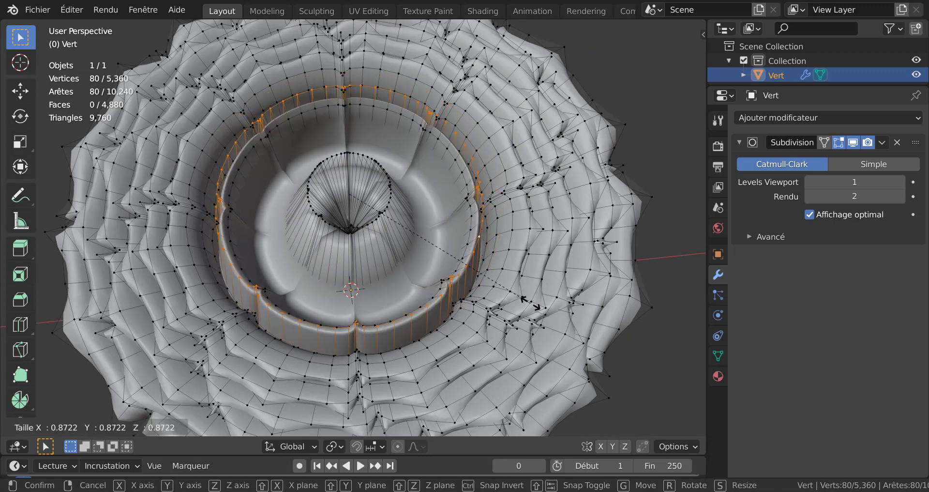
pyautogui.click(540, 312)
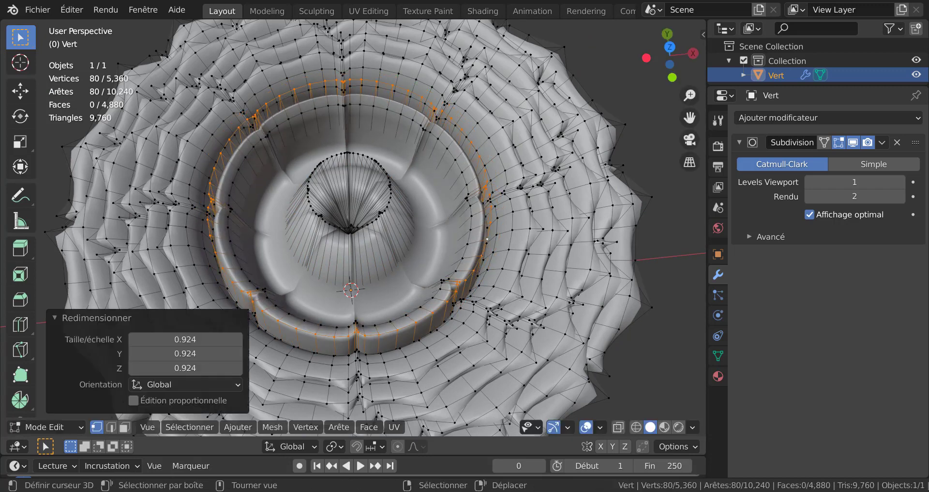
# Scale the adjacent loop inside the innermost petal rim to about 0.74 and check the flower in Object Mode
pyautogui.keyDown('alt'); pyautogui.click(472, 232); pyautogui.keyUp('alt')
pyautogui.press('s')
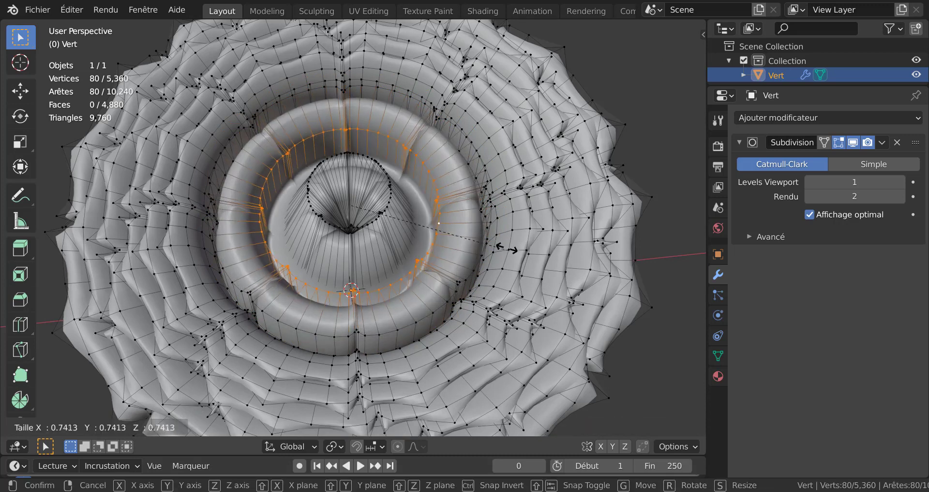
pyautogui.click(499, 261)
pyautogui.press('Tab')
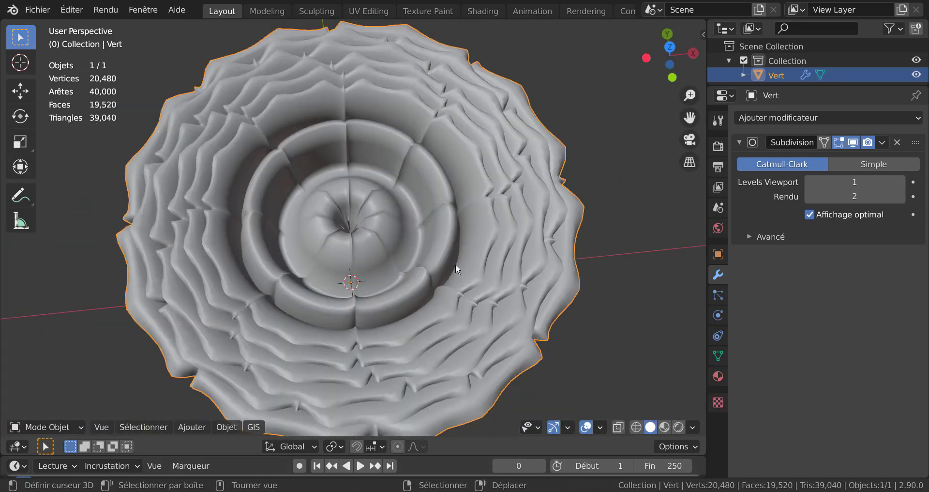
pyautogui.moveTo(537, 193); pyautogui.dragTo(458, 201, button='middle')
# Select the two neighbouring edge loops along the innermost petal layer's rim, raise them along Z, and check the shape in Object Mode
pyautogui.press('Tab')
pyautogui.moveTo(462, 247); pyautogui.dragTo(450, 213, button='middle')
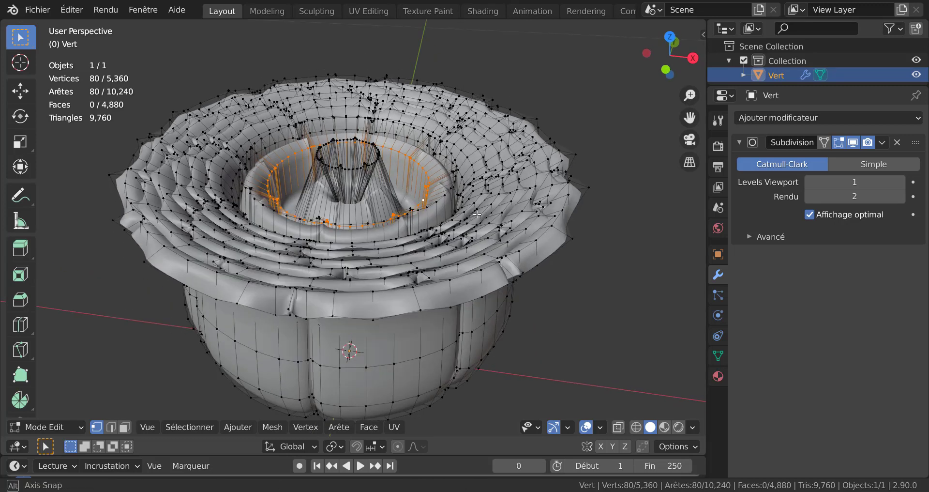
pyautogui.keyDown('alt'); pyautogui.keyDown('shift'); pyautogui.click(441, 199); pyautogui.keyUp('shift'); pyautogui.keyUp('alt')
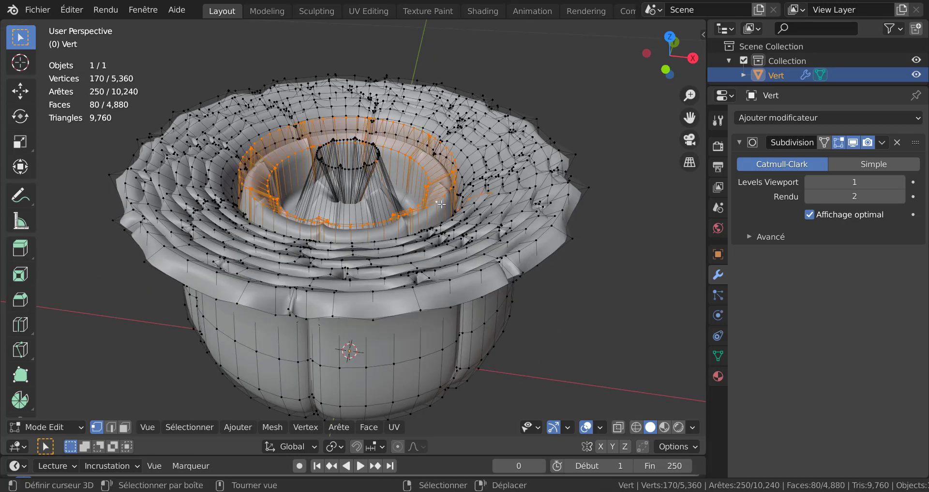
pyautogui.hotkey('ctrl', 'z')
pyautogui.keyDown('alt'); pyautogui.keyDown('shift'); pyautogui.rightClick(435, 201); pyautogui.keyUp('shift'); pyautogui.keyUp('alt')
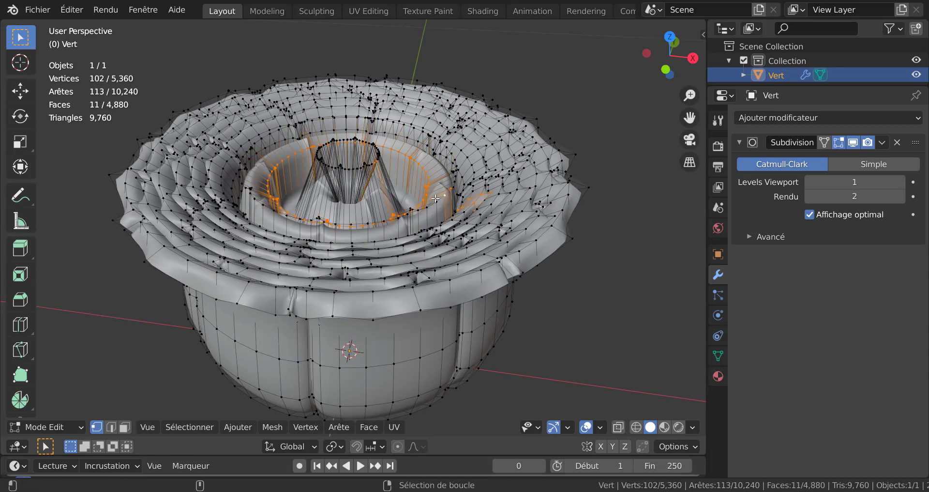
pyautogui.rightClick(444, 205)
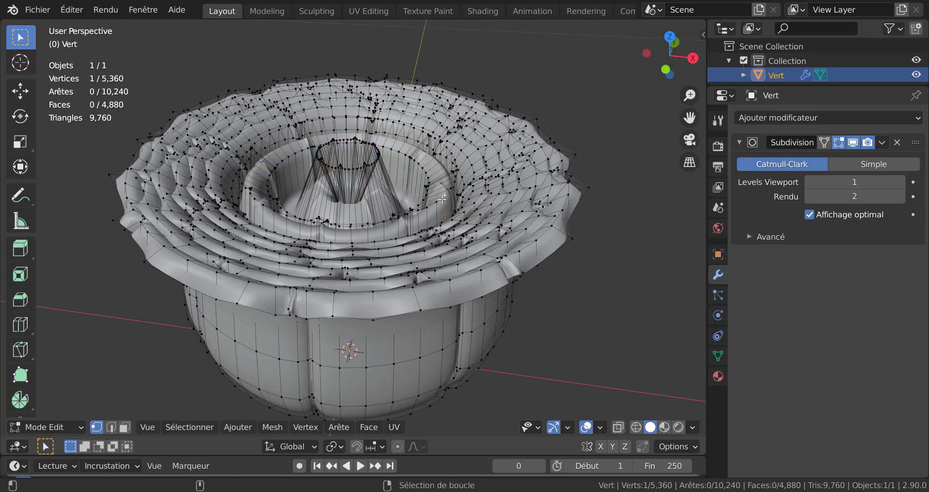
pyautogui.keyDown('alt'); pyautogui.rightClick(441, 198); pyautogui.keyUp('alt')
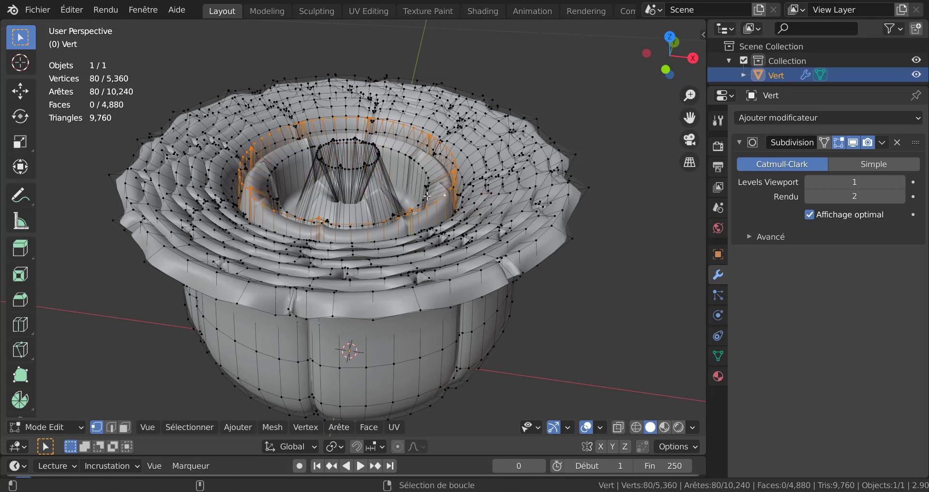
pyautogui.keyDown('alt'); pyautogui.keyDown('shift'); pyautogui.rightClick(426, 197); pyautogui.keyUp('shift'); pyautogui.keyUp('alt')
pyautogui.press('g')
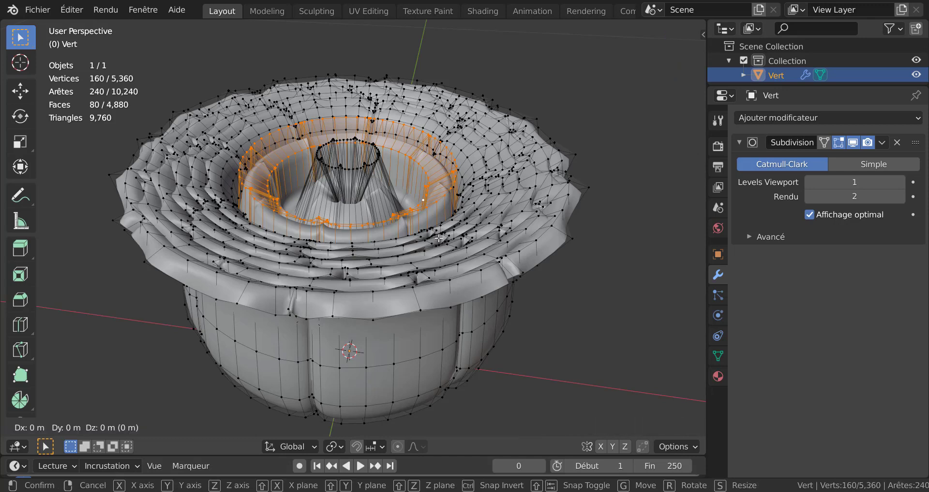
pyautogui.press('z')
pyautogui.click(439, 222)
pyautogui.press('Tab')
pyautogui.moveTo(440, 223); pyautogui.dragTo(504, 310, button='middle')
# Add one loop cut to the inner wall of the innermost petal layer with a -0.455 slide factor and scale it to 0.683
pyautogui.press('Tab')
pyautogui.scroll(3, 464, 190)
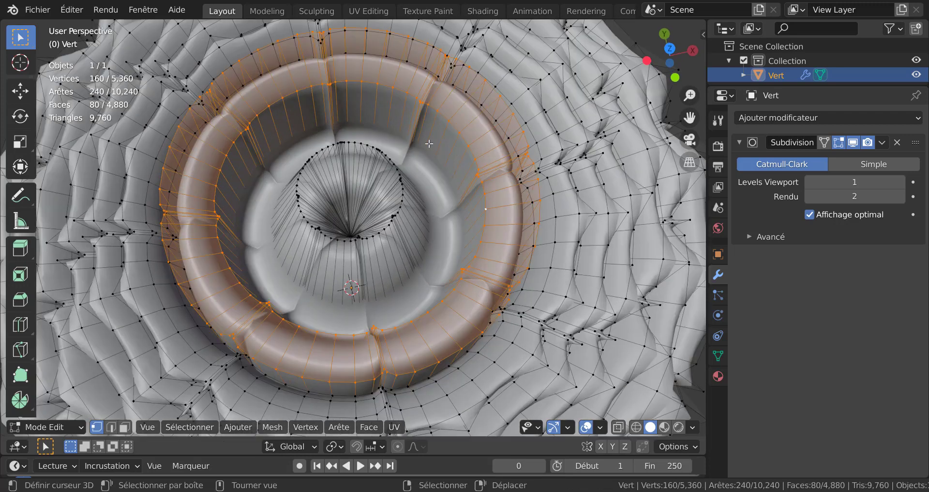
pyautogui.hotkey('ctrl', 'r')
pyautogui.click(416, 130)
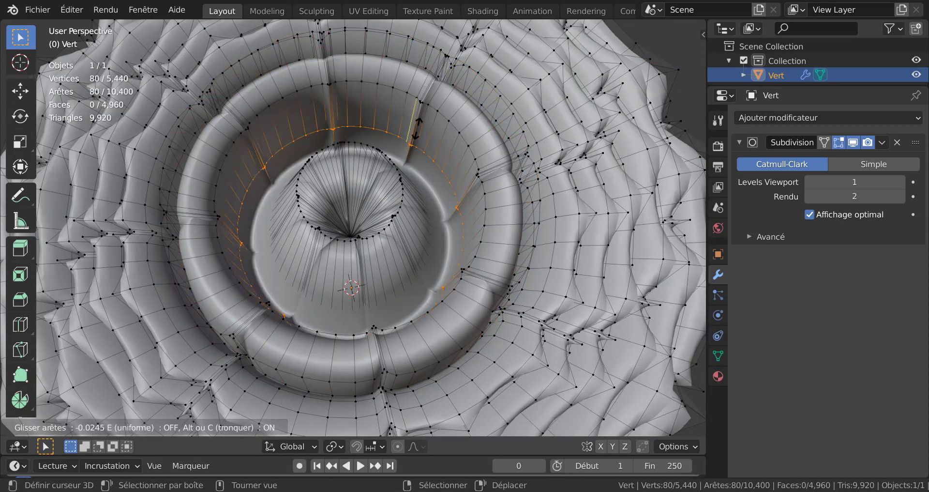
pyautogui.click(446, 168)
pyautogui.press('s')
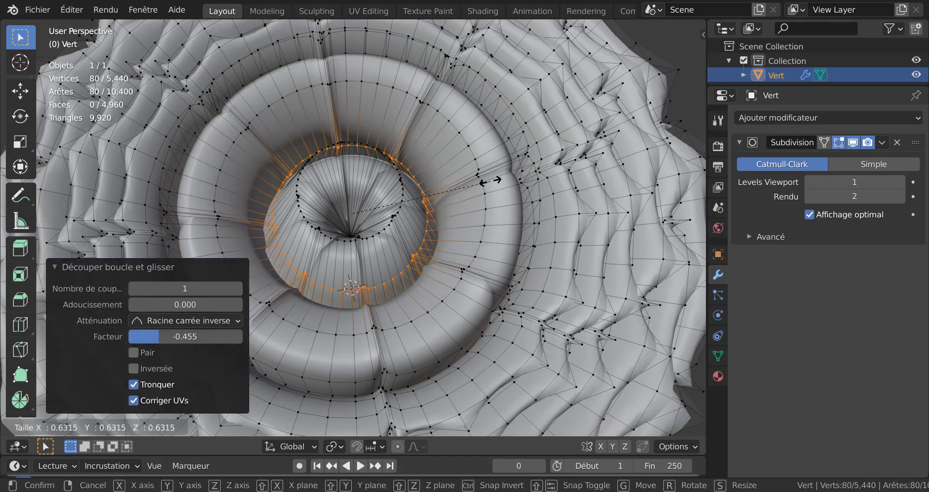
pyautogui.click(504, 187)
# Lower the new inner-wall loop 0.019382 m along Z and scale it to 0.875
pyautogui.moveTo(505, 187); pyautogui.dragTo(500, 192, button='middle')
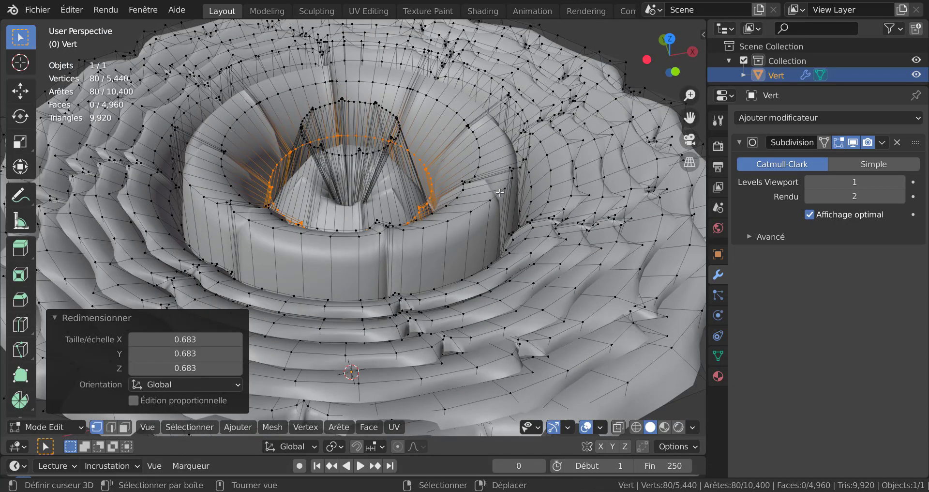
pyautogui.press('g')
pyautogui.press('z')
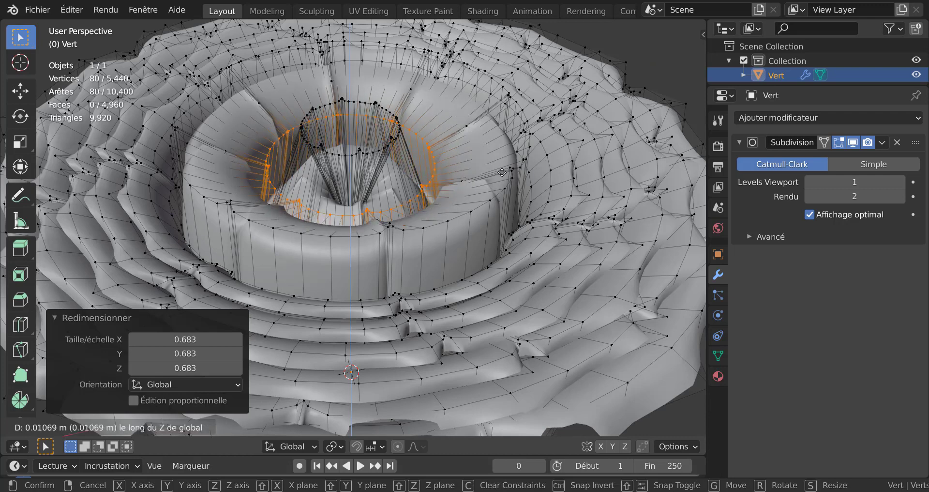
pyautogui.click(514, 233)
pyautogui.press('s')
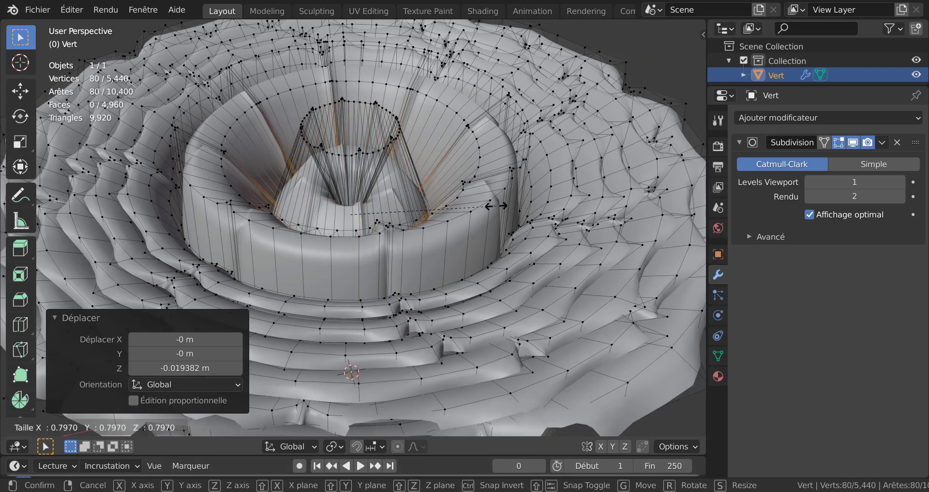
pyautogui.click(511, 212)
# Raise the loop around the bud about 0.016 m along Z and check the flower in Object Mode
pyautogui.press('g')
pyautogui.press('z')
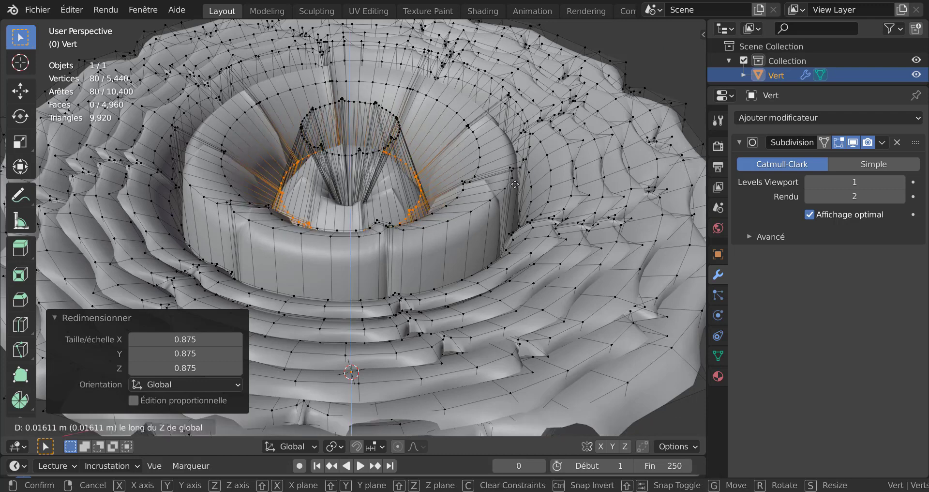
pyautogui.click(515, 185)
pyautogui.press('Tab')
pyautogui.moveTo(512, 236); pyautogui.dragTo(409, 219, button='middle')
pyautogui.scroll(-5, 485, 223)
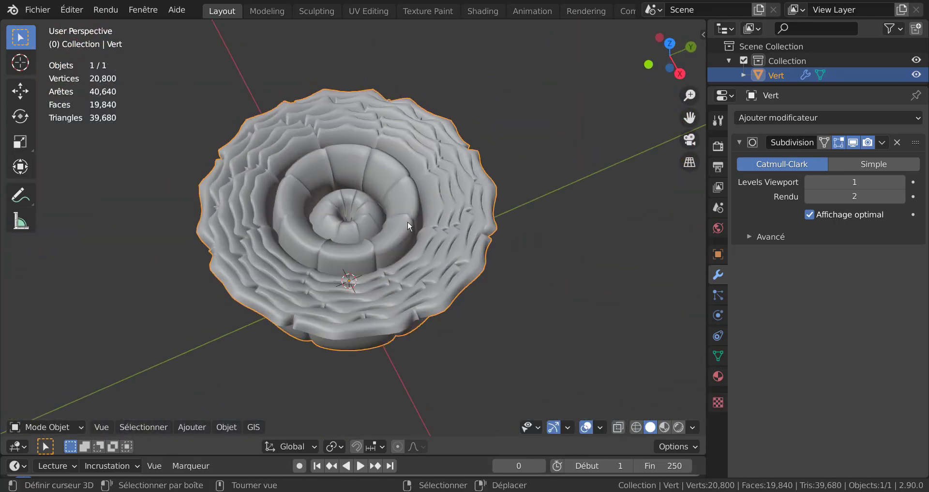
pyautogui.scroll(1, 442, 226)
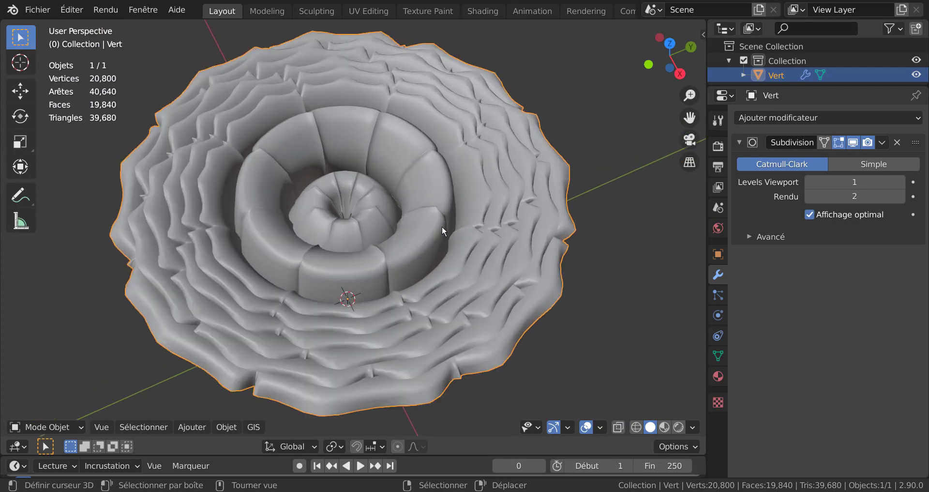
# Select the inner edge loop of the innermost petal rim, lower it along Z, and check the result in Object Mode
pyautogui.press('Tab')
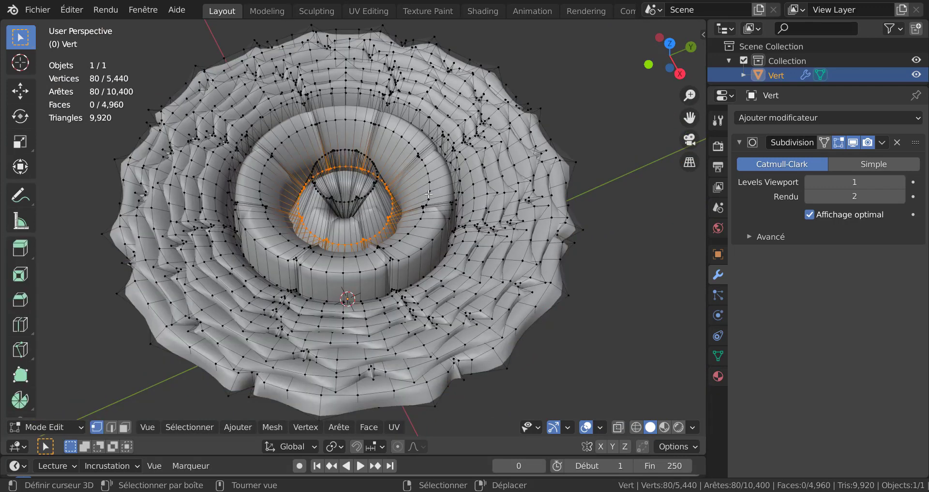
pyautogui.keyDown('alt'); pyautogui.click(427, 198); pyautogui.keyUp('alt')
pyautogui.press('g')
pyautogui.press('z')
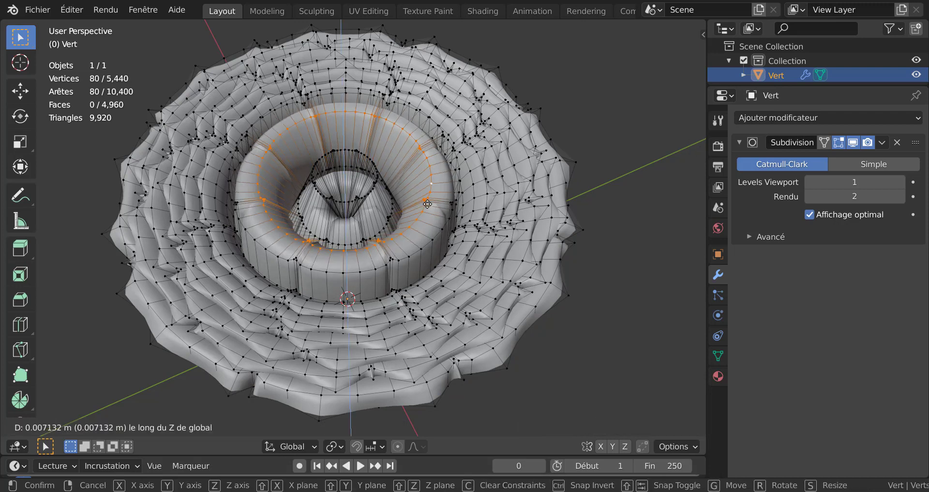
pyautogui.click(424, 268)
pyautogui.press('Tab')
pyautogui.moveTo(432, 251); pyautogui.dragTo(344, 266, button='middle')
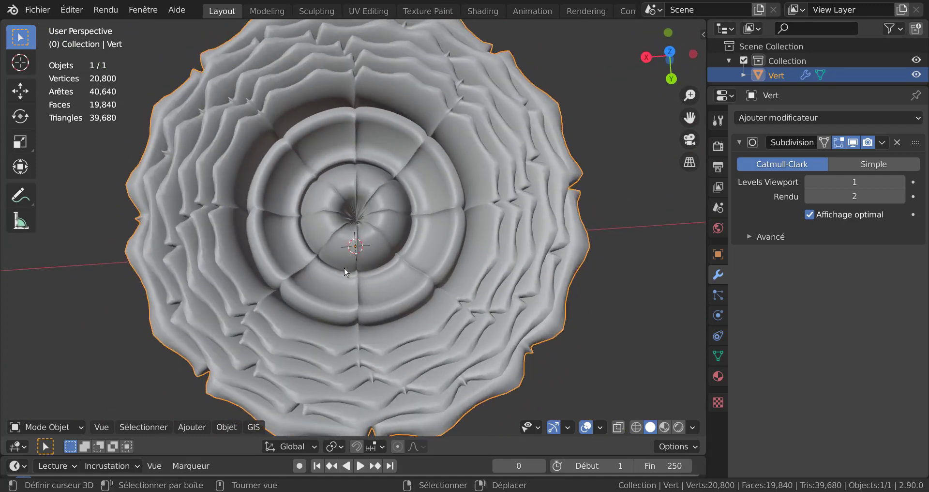
# Examine the bud up close and the whole flower's silhouette from several sides
pyautogui.press('Tab')
pyautogui.press('KP_Decimal')
pyautogui.scroll(-8, 426, 228)
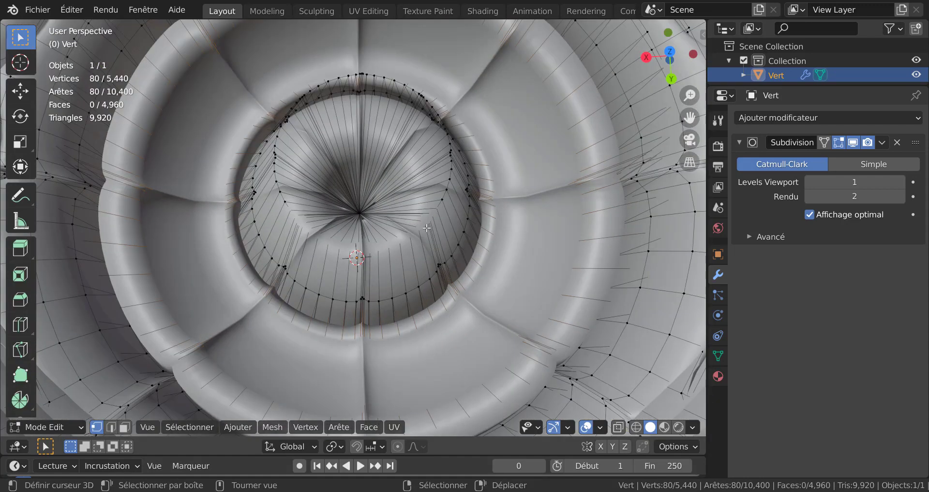
pyautogui.press('Tab')
pyautogui.moveTo(417, 283); pyautogui.dragTo(508, 261, button='middle')
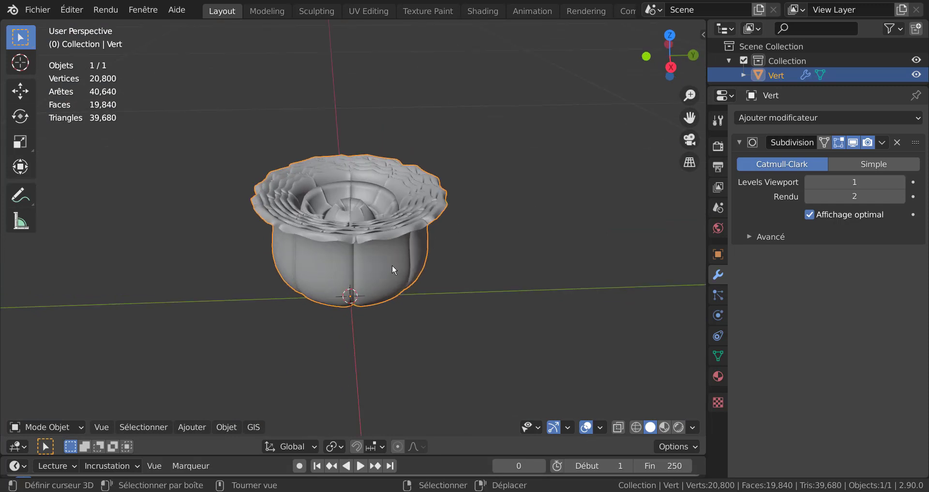
pyautogui.moveTo(392, 264); pyautogui.dragTo(373, 248, button='middle')
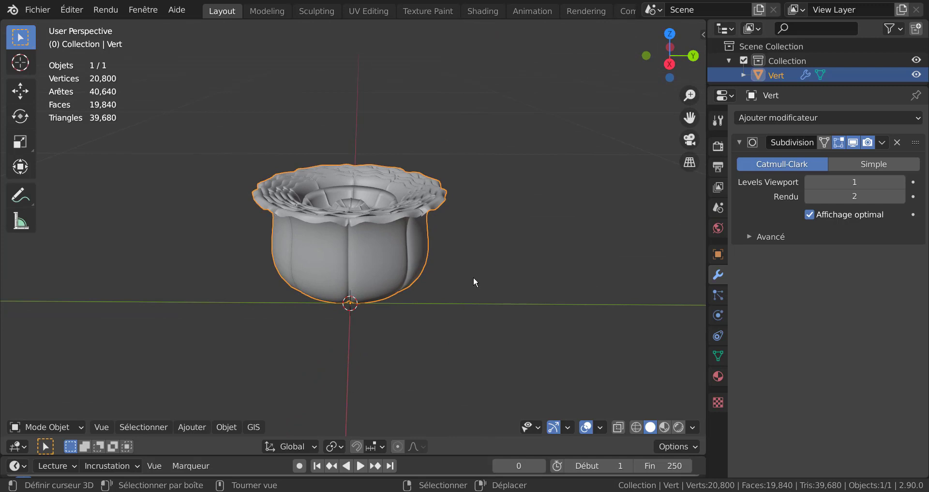
pyautogui.moveTo(473, 279); pyautogui.dragTo(546, 255, button='middle')
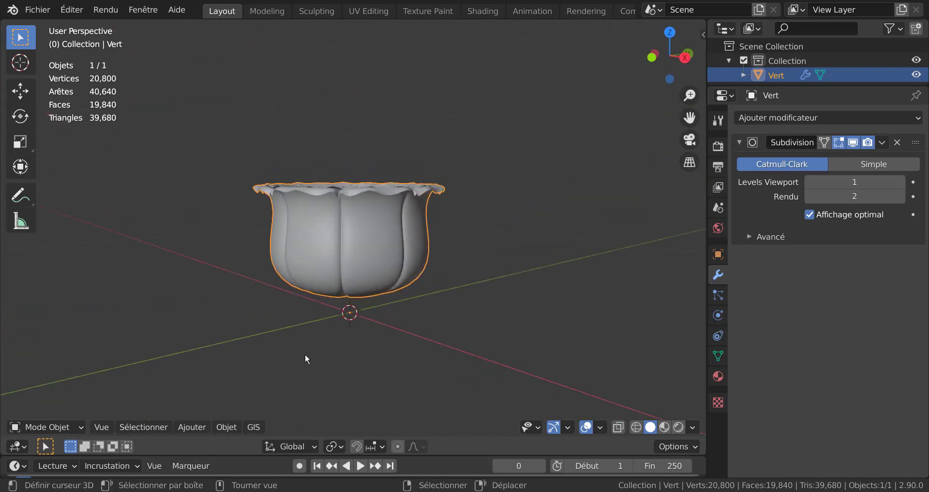
# Add a lattice object with a 1 m radius at the world origin in the front orthographic view
pyautogui.press('KP_1')
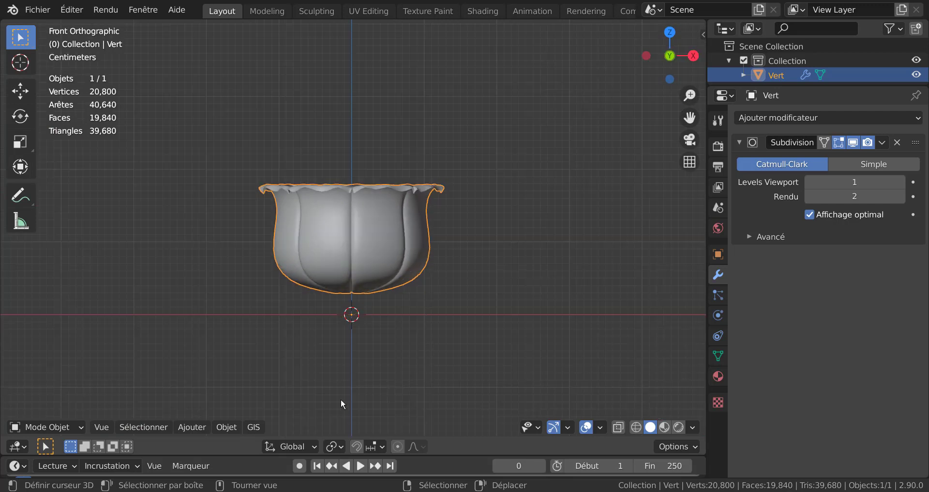
pyautogui.click(224, 426)
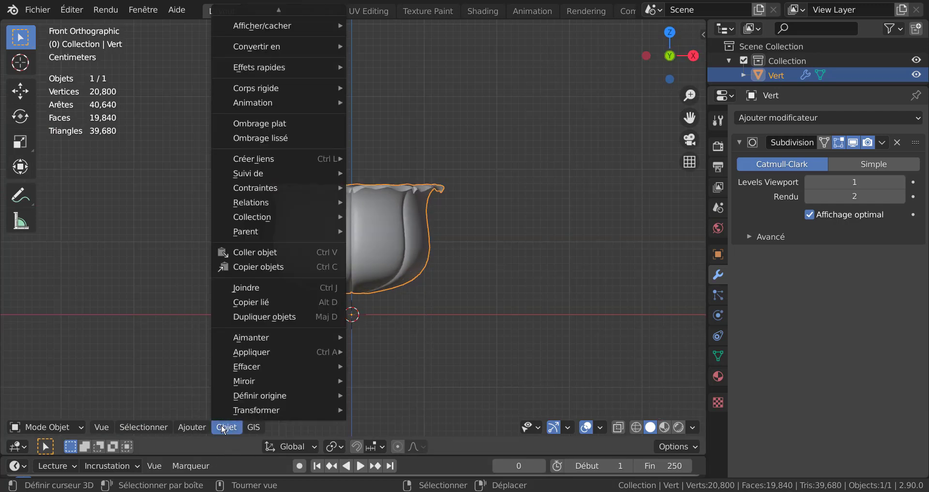
pyautogui.moveTo(188, 426)
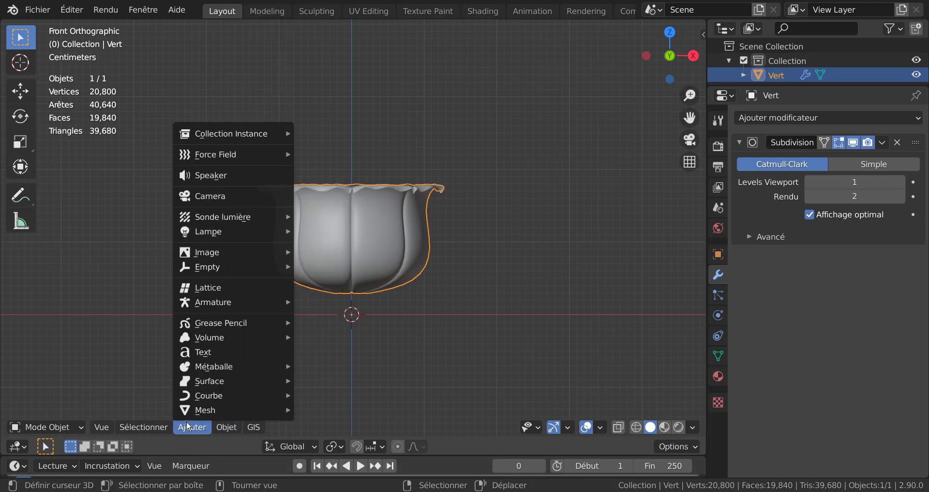
pyautogui.click(198, 288)
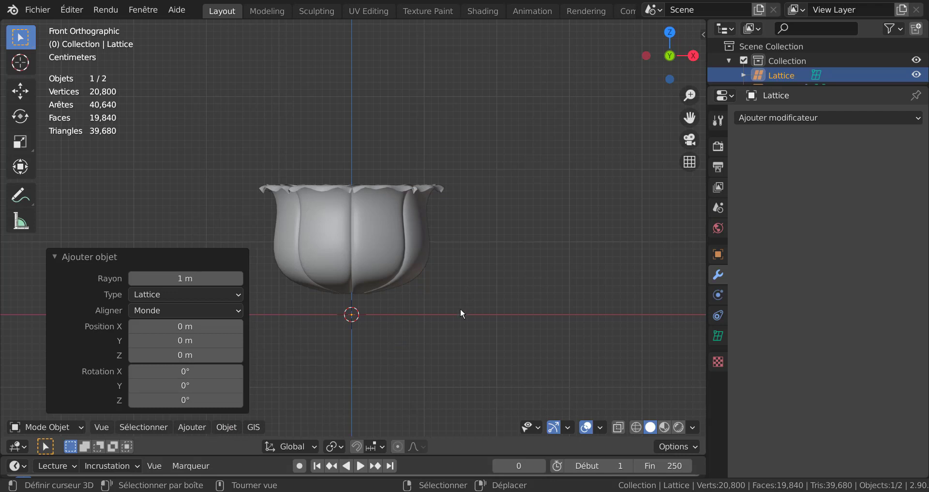
pyautogui.press('s')
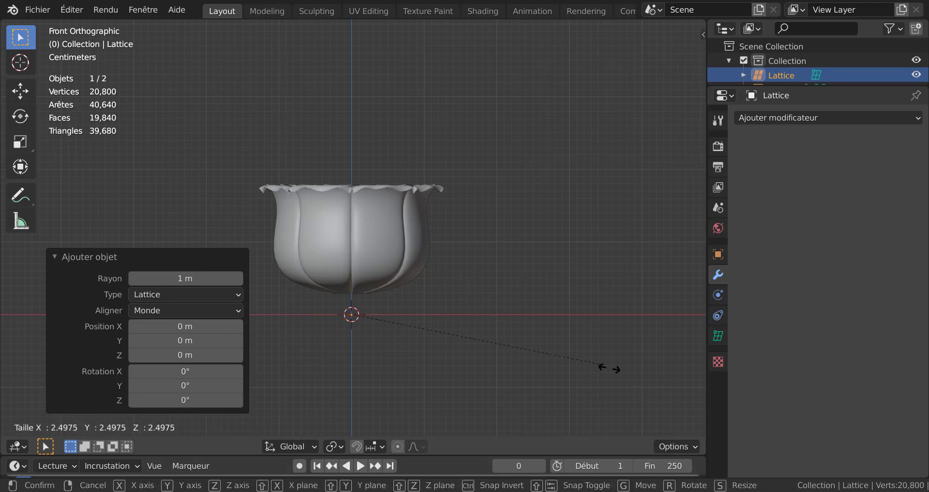
pyautogui.click(631, 189)
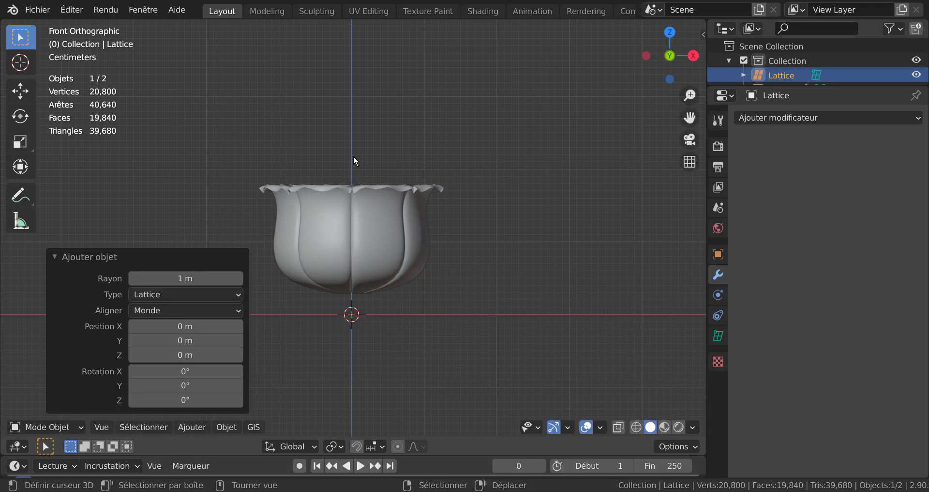
pyautogui.scroll(-5, 354, 165)
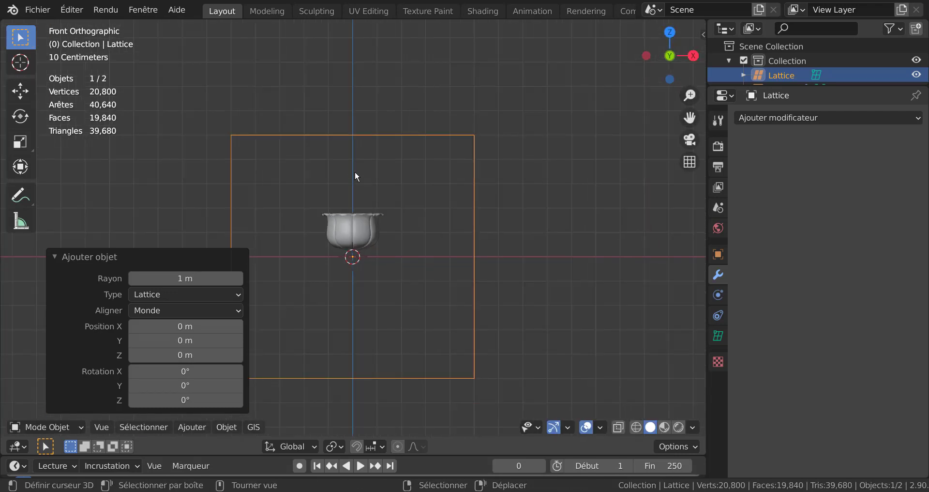
# Scale the flower by 3.513 and lower it about 0.4 m along Z to sit inside the lattice
pyautogui.click(354, 240)
pyautogui.press('s')
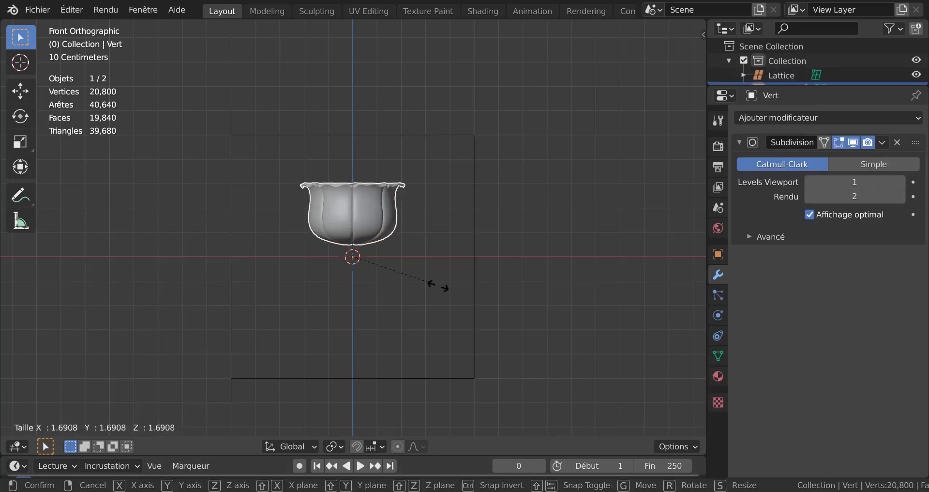
pyautogui.click(524, 315)
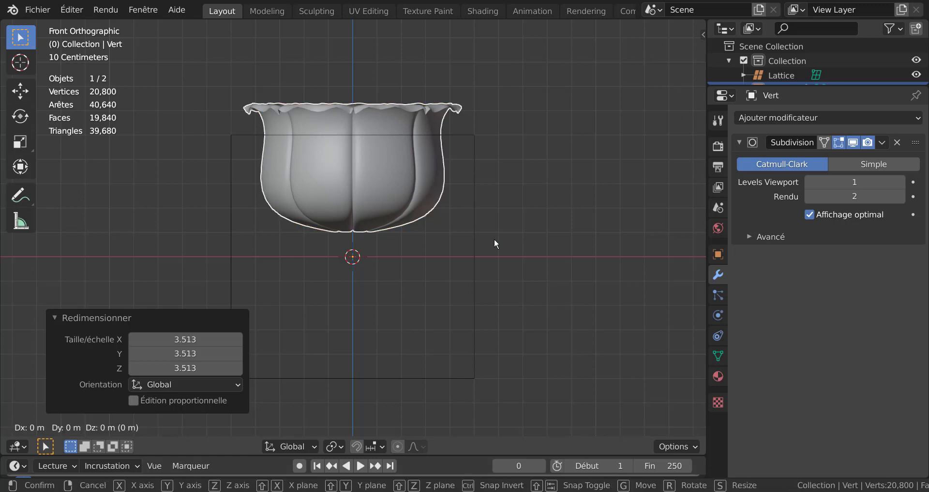
pyautogui.press('z')
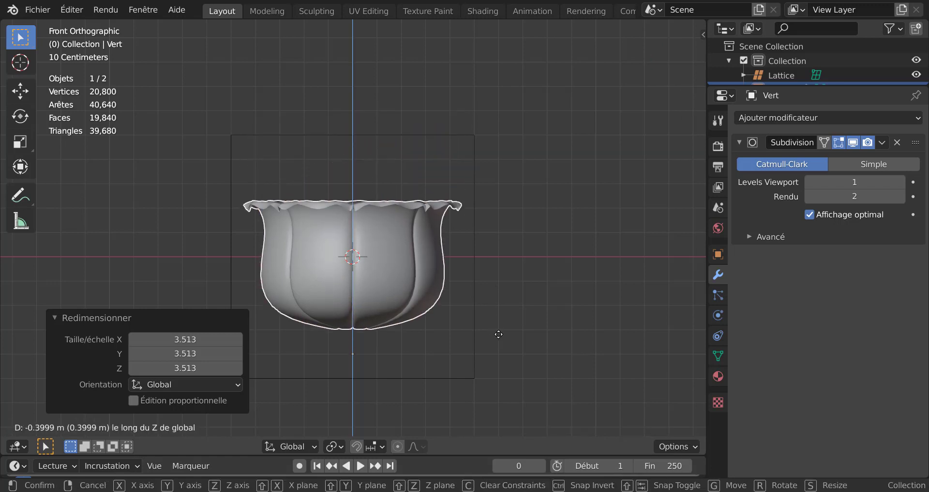
pyautogui.click(498, 333)
# Confirm the flower's placement, scale the lattice by 0.606 along Z and lower it about 0.026 m to enclose the flower's height
pyautogui.click(482, 276)
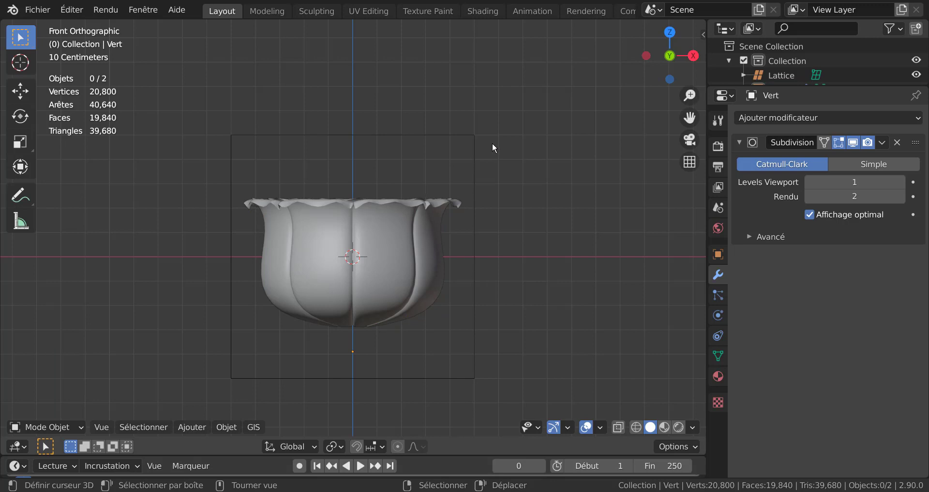
pyautogui.click(471, 171)
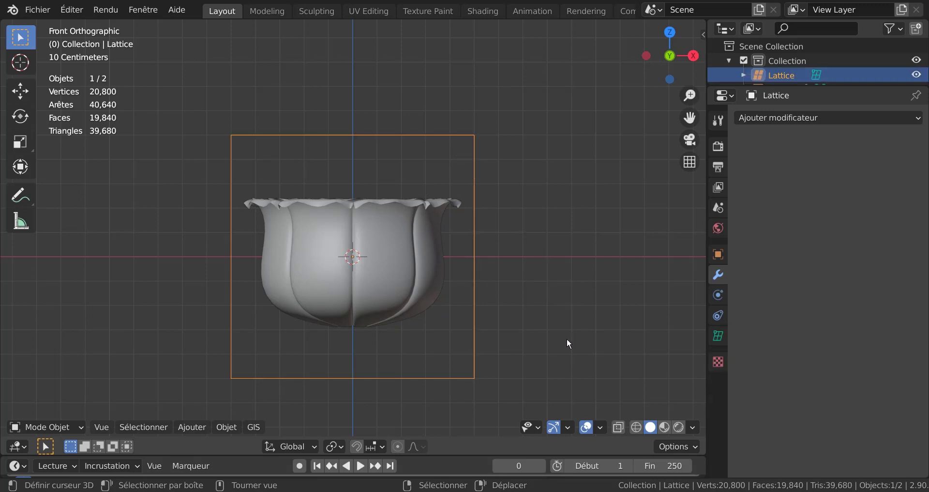
pyautogui.press('s')
pyautogui.press('z')
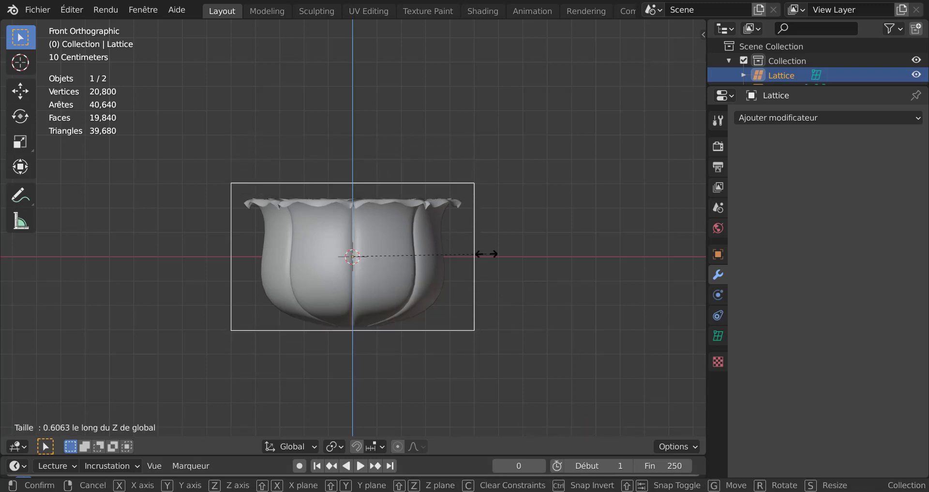
pyautogui.click(513, 257)
pyautogui.press('g')
pyautogui.press('z')
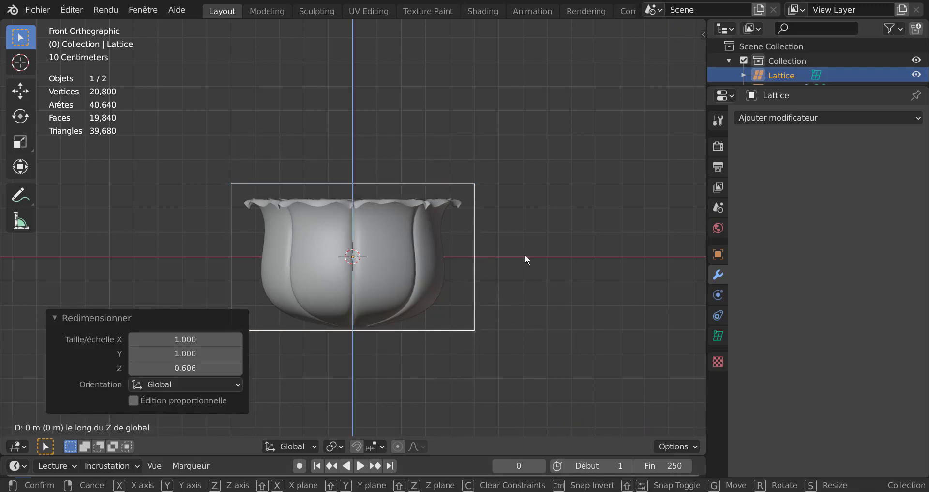
pyautogui.click(524, 261)
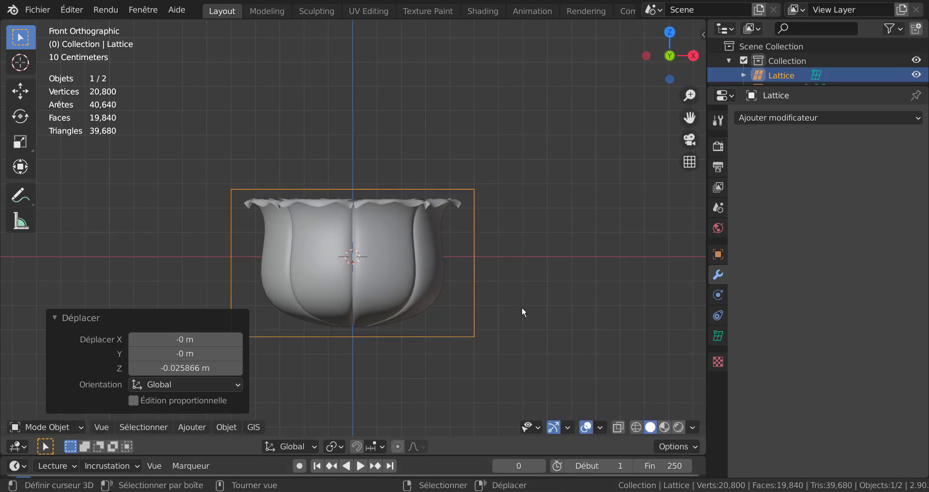
# Scale the lattice by 0.917 along X and 0.939 along Y so it fits closely around the flower
pyautogui.press('s')
pyautogui.press('x')
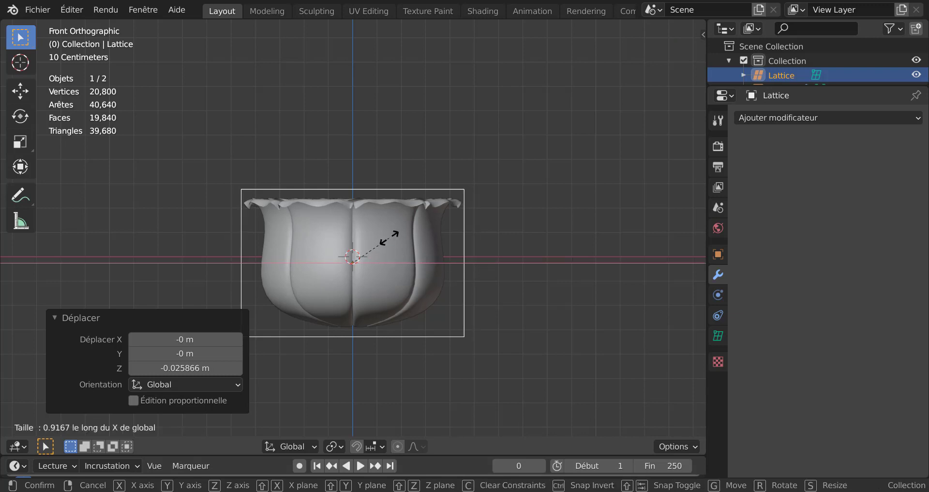
pyautogui.click(406, 245)
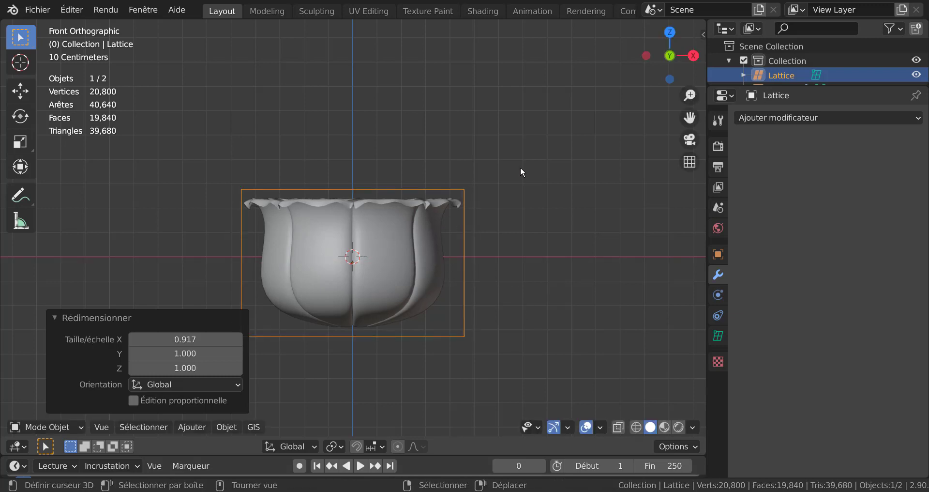
pyautogui.press('KP_7')
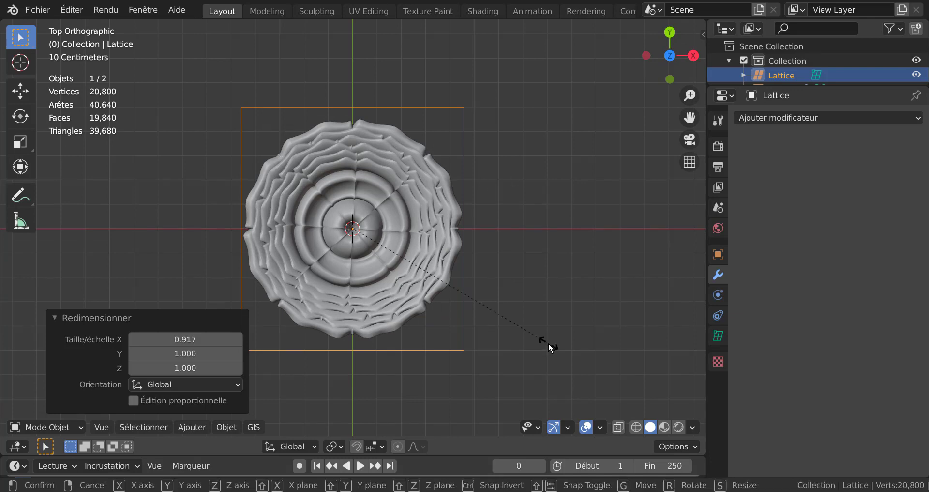
pyautogui.press('s')
pyautogui.press('y')
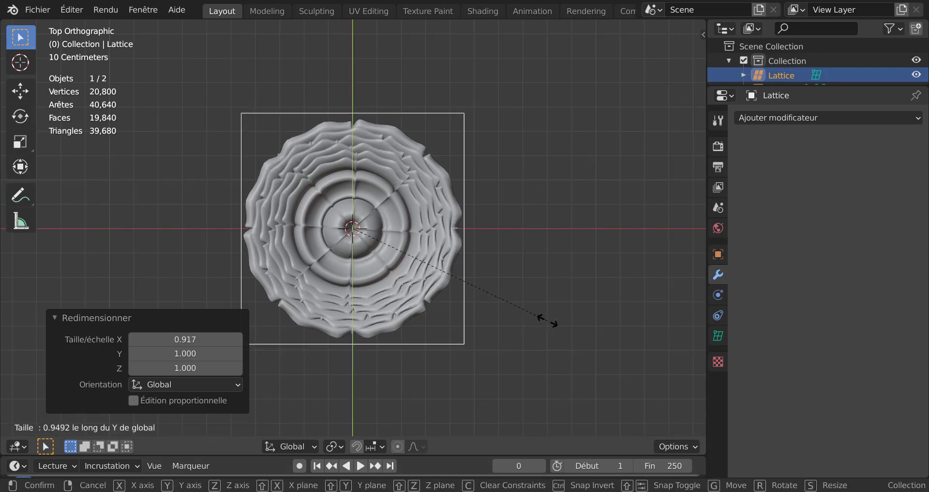
pyautogui.click(545, 315)
pyautogui.moveTo(541, 370); pyautogui.dragTo(543, 273, button='middle')
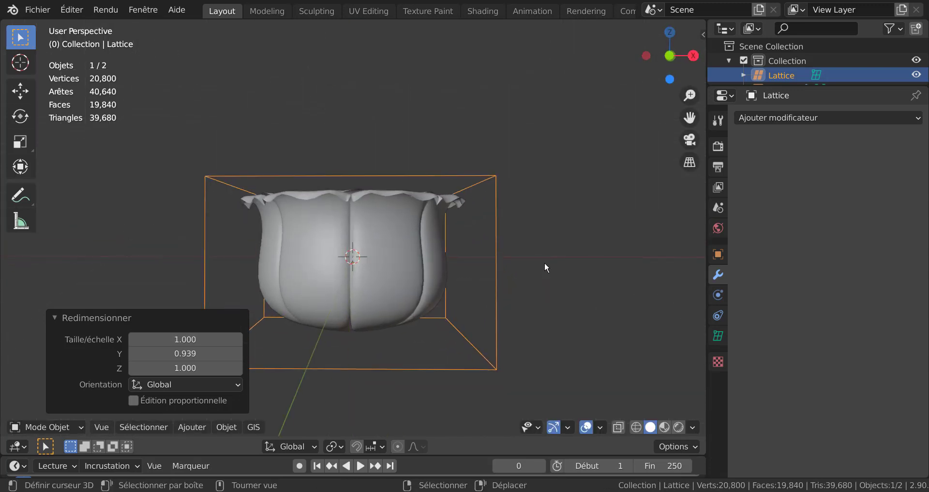
# Set the lattice resolution to 10 in U, 10 in V and 4 in W
pyautogui.press('KP_1')
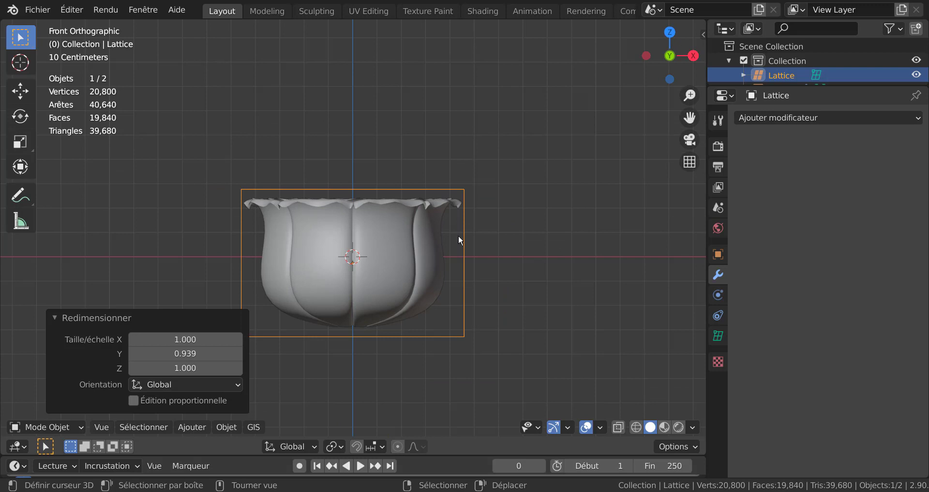
pyautogui.keyDown('shift'); pyautogui.moveTo(505, 265); pyautogui.dragTo(569, 251, button='middle'); pyautogui.keyUp('shift')
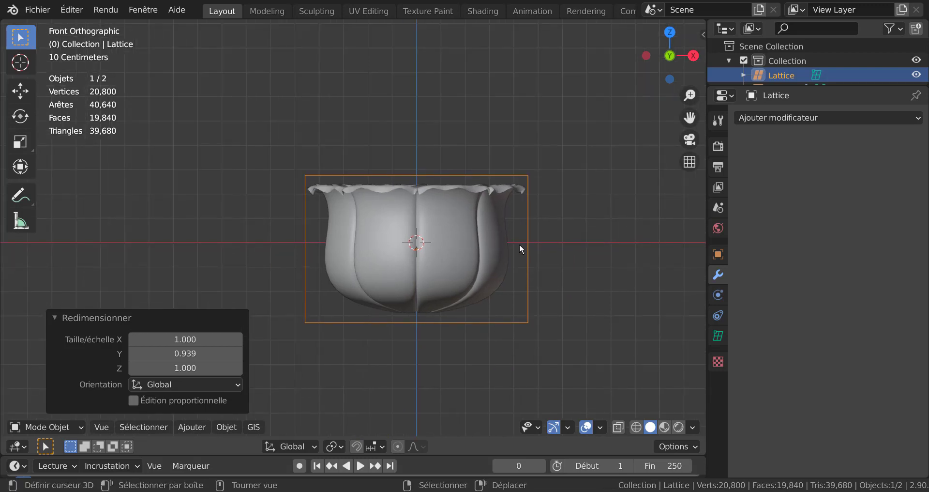
pyautogui.click(718, 337)
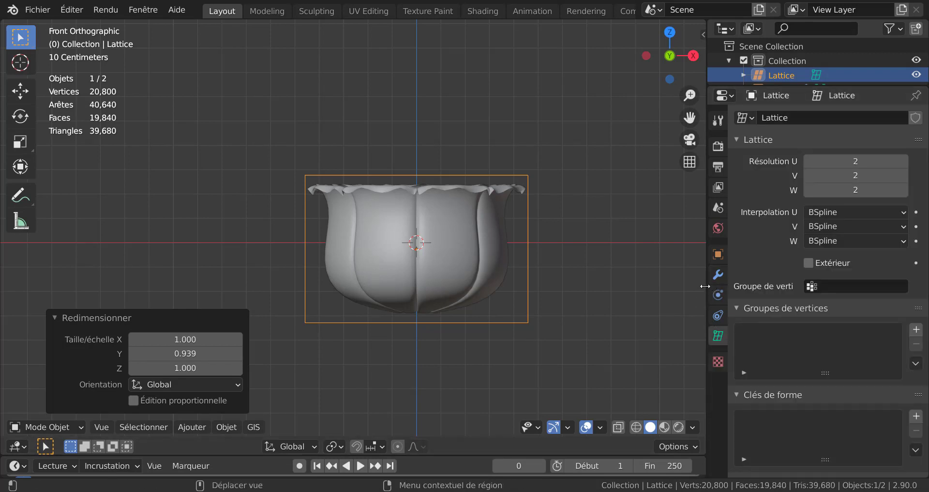
pyautogui.moveTo(706, 283); pyautogui.dragTo(649, 277)
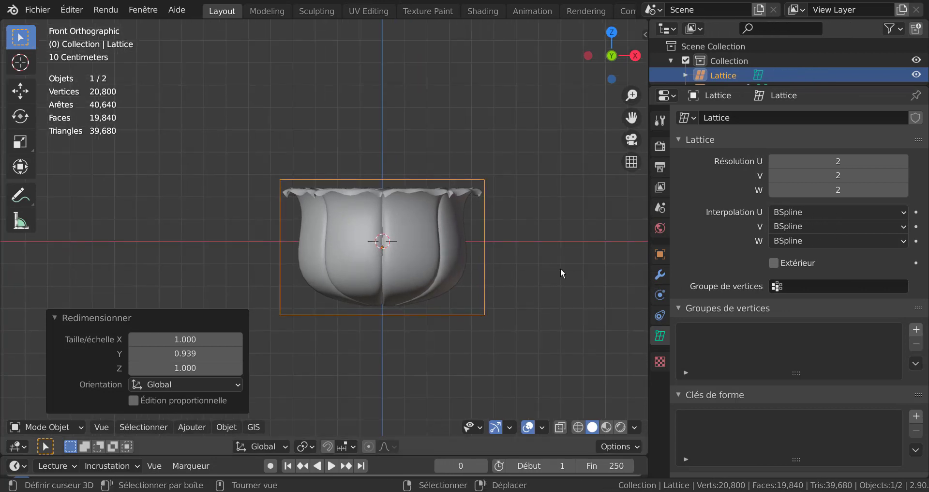
pyautogui.scroll(1, 555, 272)
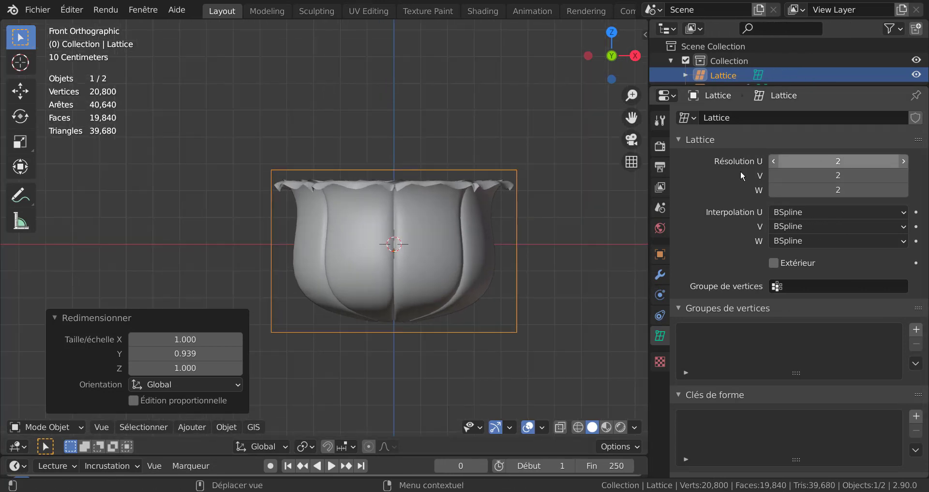
pyautogui.click(838, 161)
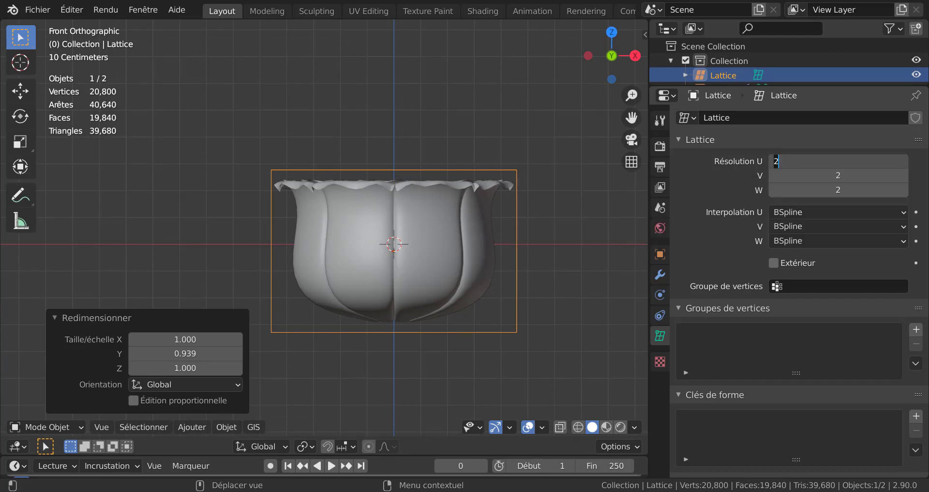
pyautogui.write('10')
pyautogui.press('Return')
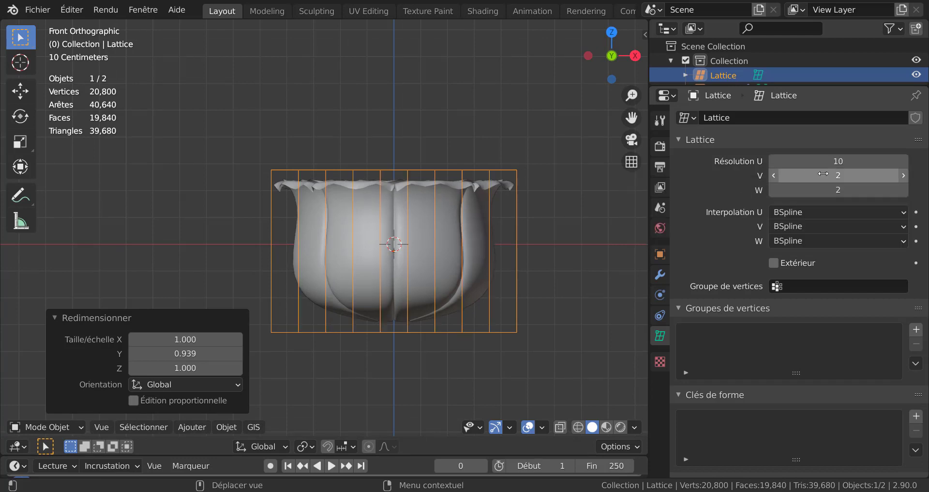
pyautogui.click(830, 175)
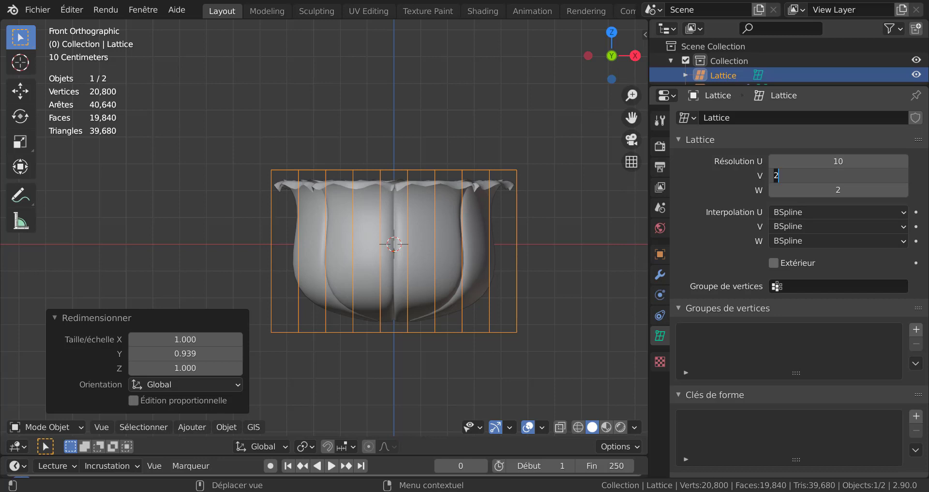
pyautogui.write('10')
pyautogui.press('Return')
pyautogui.click(846, 190)
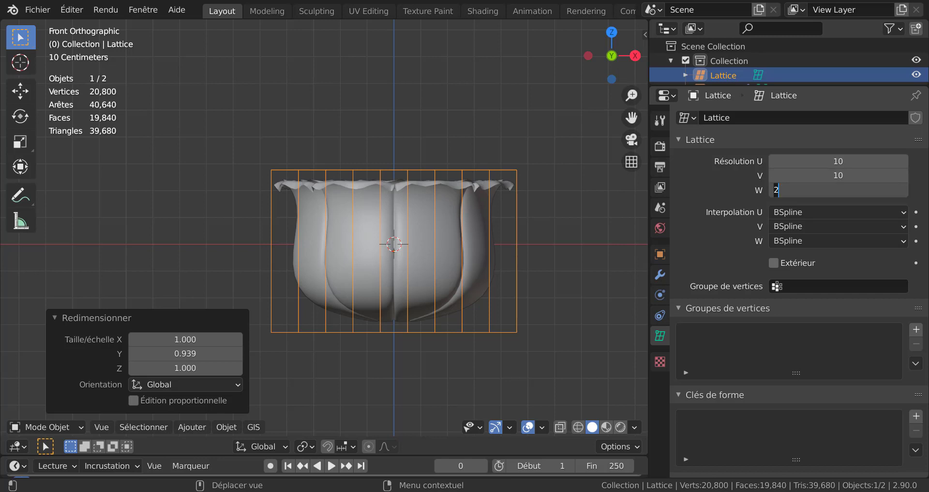
pyautogui.write('4')
pyautogui.press('Return')
# Add a Lattice modifier to the flower and choose the lattice as its target object
pyautogui.moveTo(579, 230); pyautogui.dragTo(518, 264, button='middle')
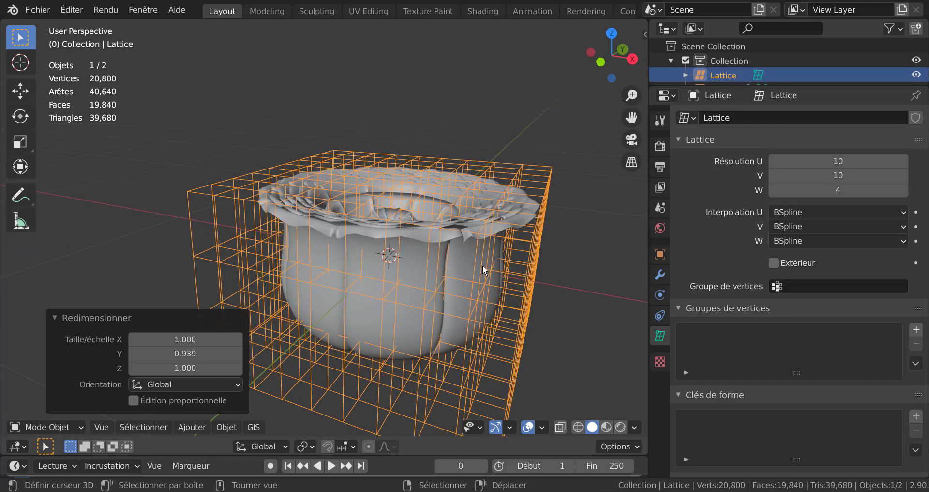
pyautogui.moveTo(433, 268); pyautogui.dragTo(450, 264, button='middle')
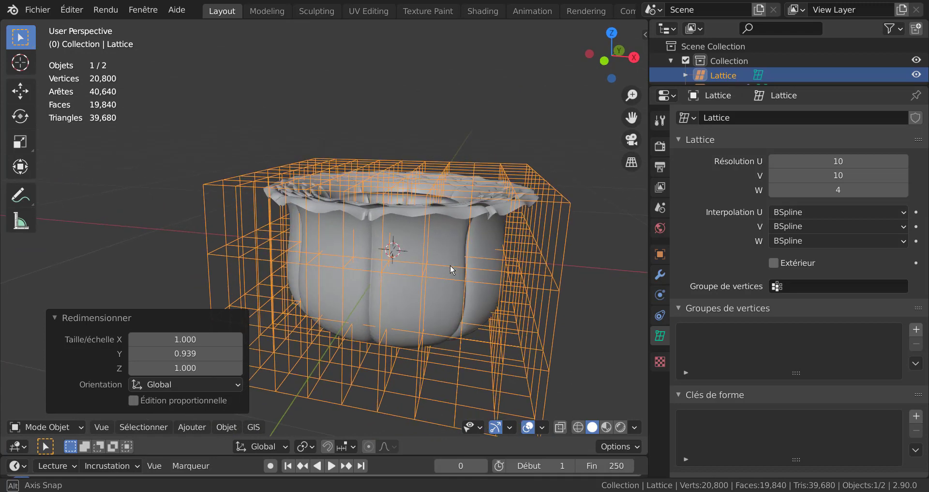
pyautogui.click(440, 235)
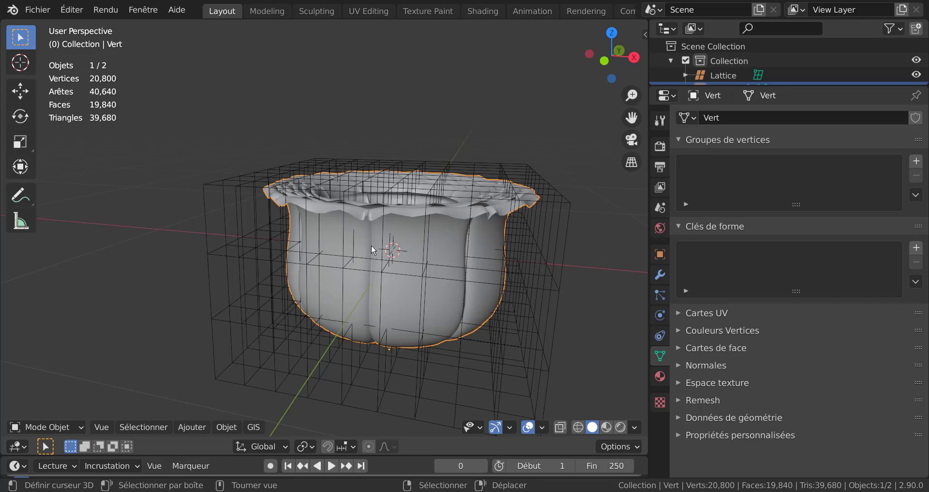
pyautogui.click(659, 275)
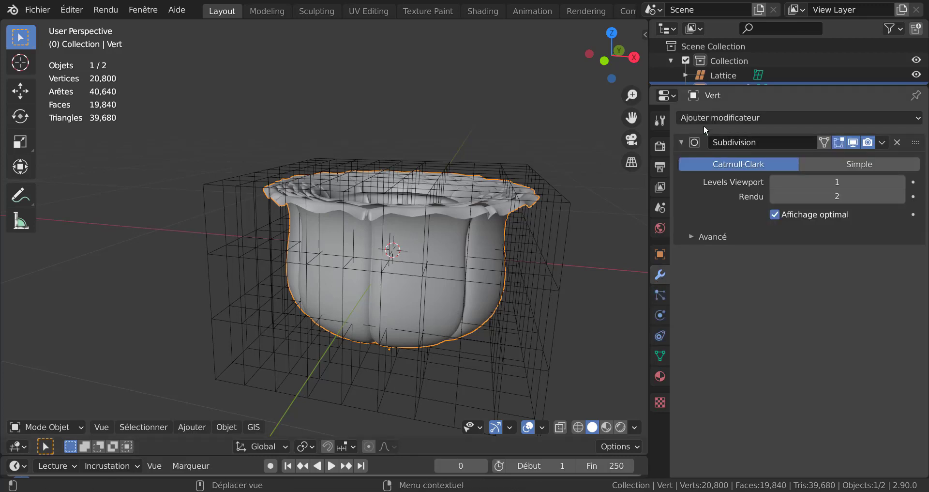
pyautogui.click(796, 116)
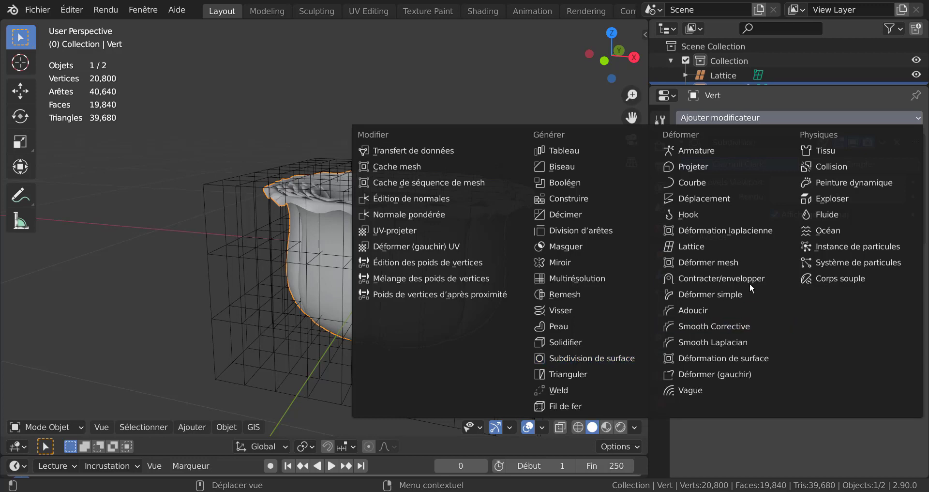
pyautogui.click(692, 247)
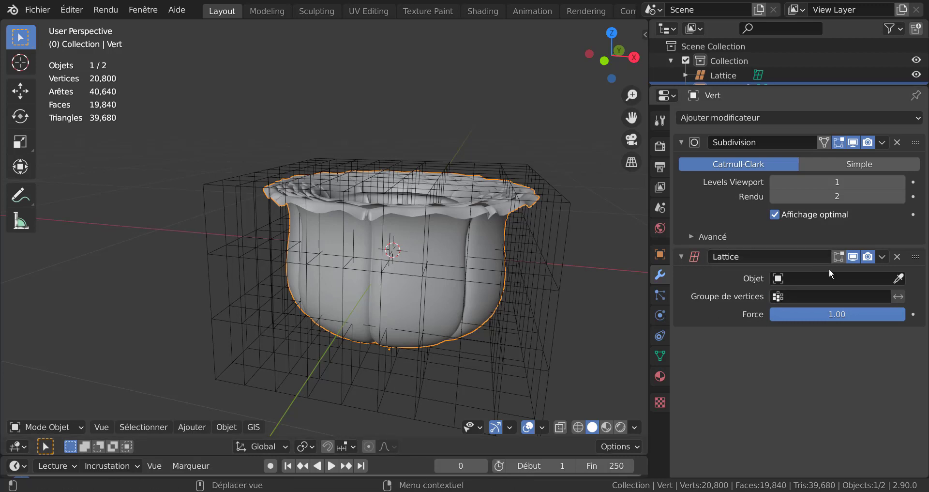
pyautogui.click(811, 274)
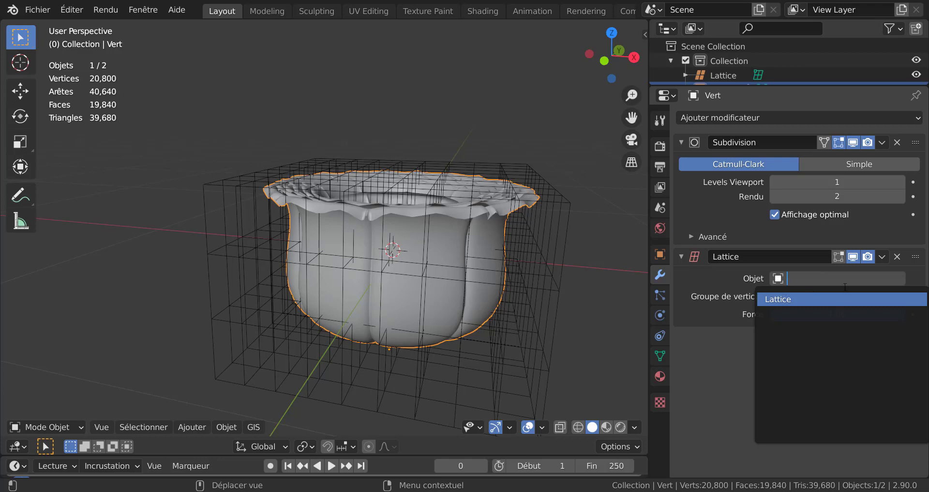
pyautogui.click(807, 299)
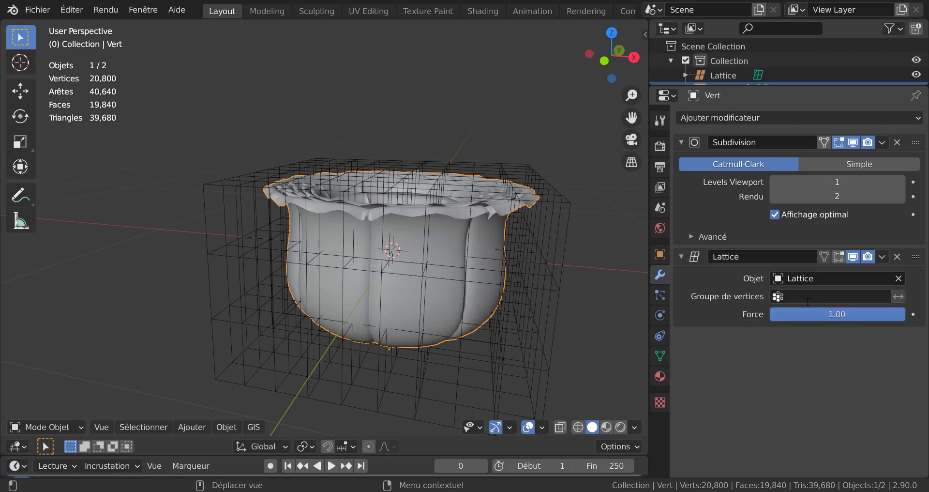
# Select the entire top layer of the lattice's points in Edit Mode from the front orthographic view
pyautogui.rightClick(561, 277)
pyautogui.scroll(-1, 574, 303)
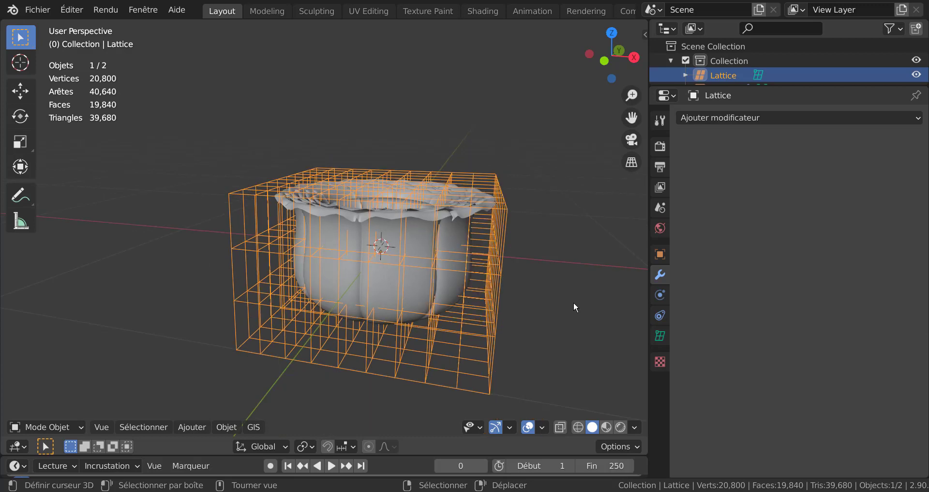
pyautogui.press('Tab')
pyautogui.moveTo(556, 318); pyautogui.dragTo(580, 296, button='middle')
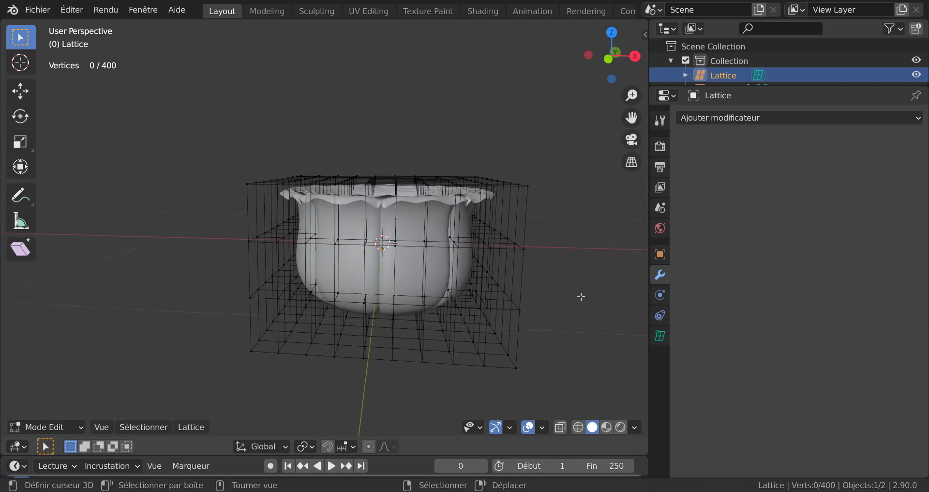
pyautogui.press('KP_1')
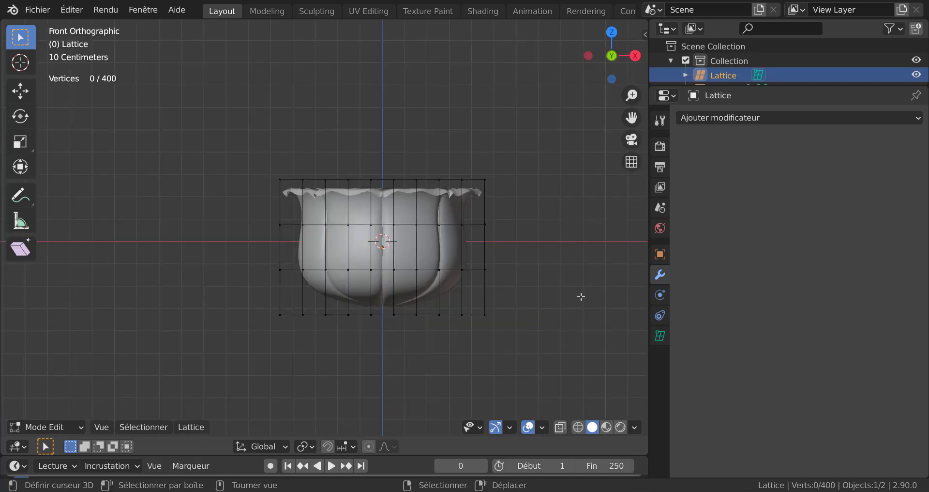
pyautogui.press('c')
pyautogui.moveTo(278, 175); pyautogui.dragTo(495, 179)
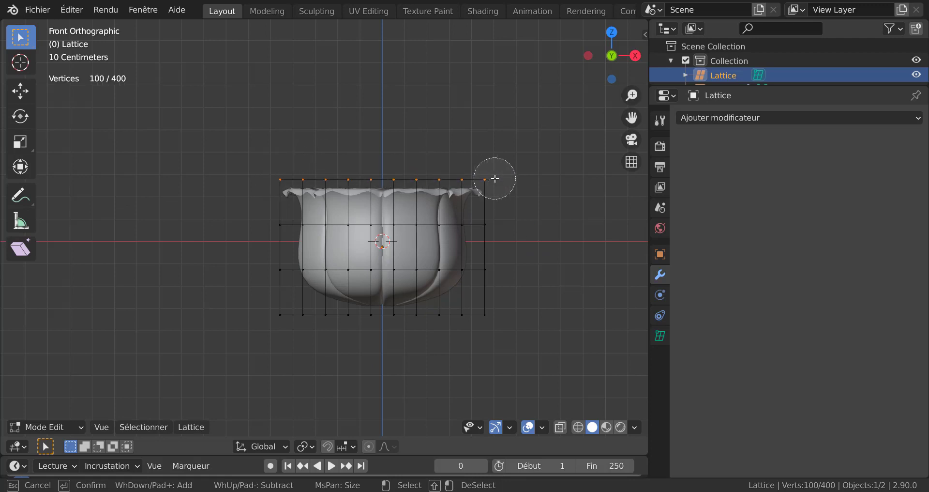
pyautogui.rightClick(529, 178)
# Scale the lattice's top layer inward to about half its size to narrow the flower's opening, and return to Object Mode
pyautogui.moveTo(562, 198); pyautogui.dragTo(558, 267, button='middle')
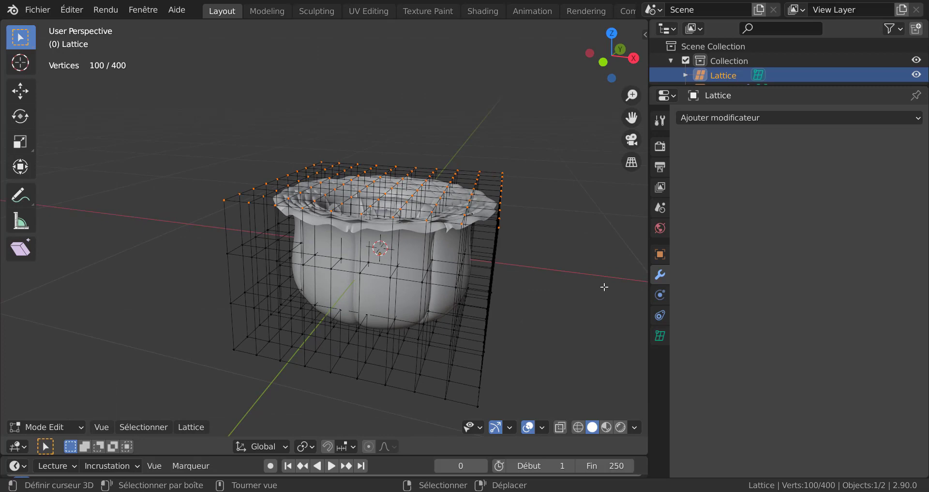
pyautogui.press('s')
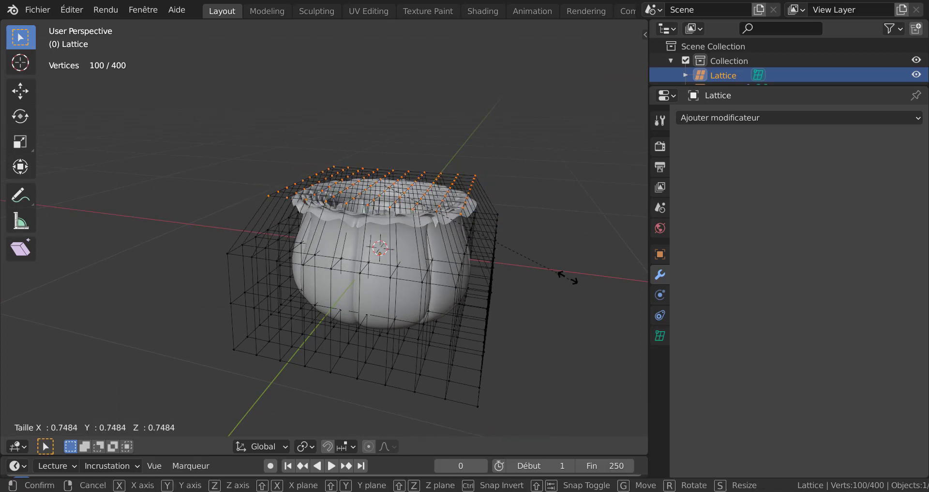
pyautogui.click(512, 231)
pyautogui.press('Tab')
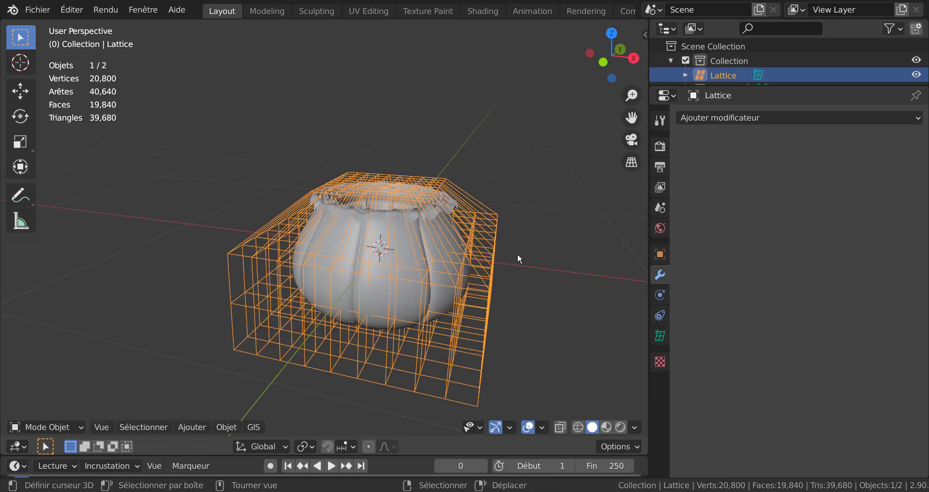
# Select the flower and show its narrowed silhouette in the front orthographic view
pyautogui.moveTo(518, 253); pyautogui.dragTo(442, 300, button='middle')
pyautogui.click(413, 238)
pyautogui.press('KP_1')
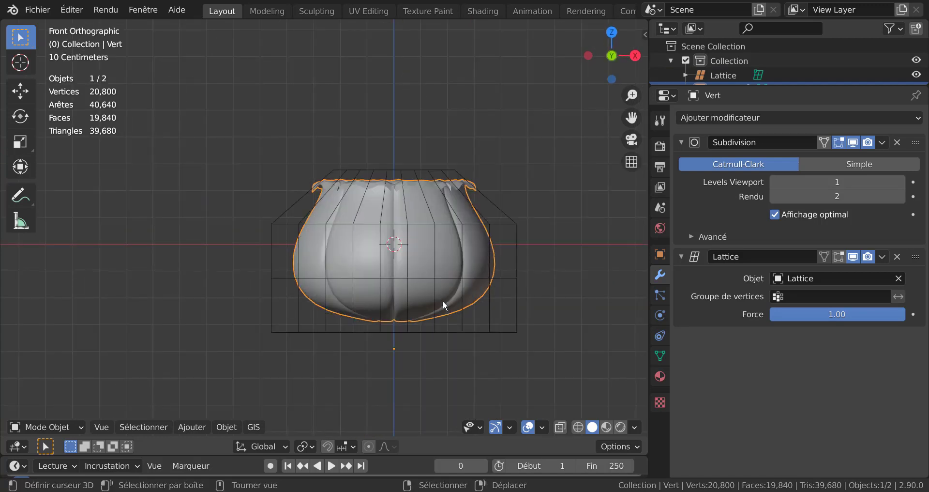
pyautogui.press('KP_7')
pyautogui.press('c')
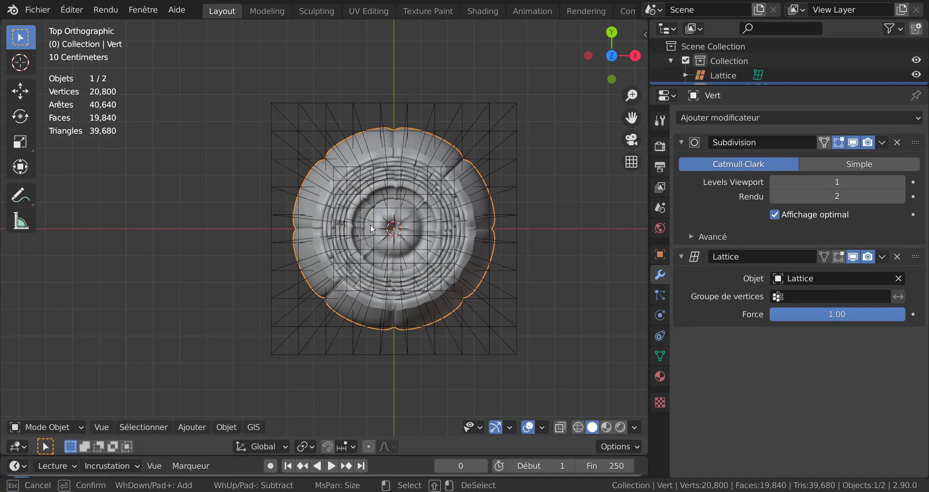
pyautogui.click(402, 217)
pyautogui.press('Escape')
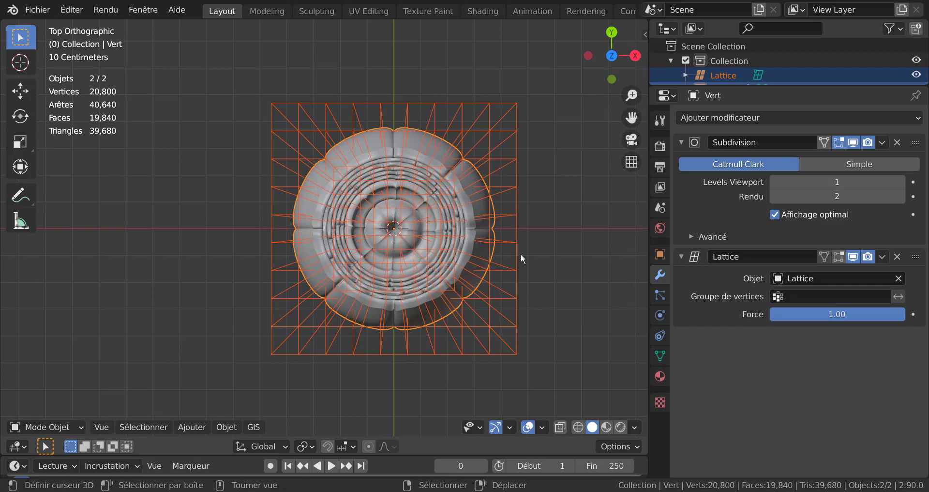
pyautogui.hotkey('alt', 'a')
pyautogui.press('Tab')
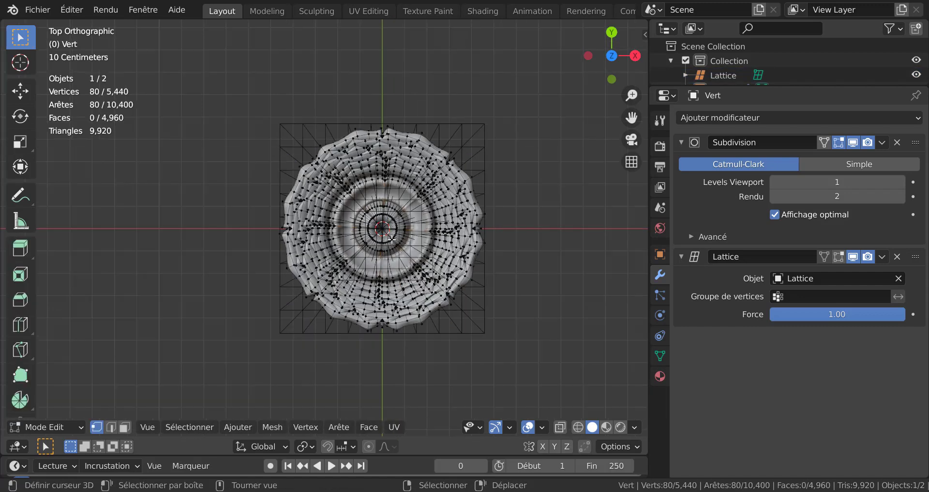
pyautogui.scroll(-1, 392, 239)
pyautogui.press('Tab')
# Enter Edit Mode on the lattice and clear its point selection completely
pyautogui.click(483, 280)
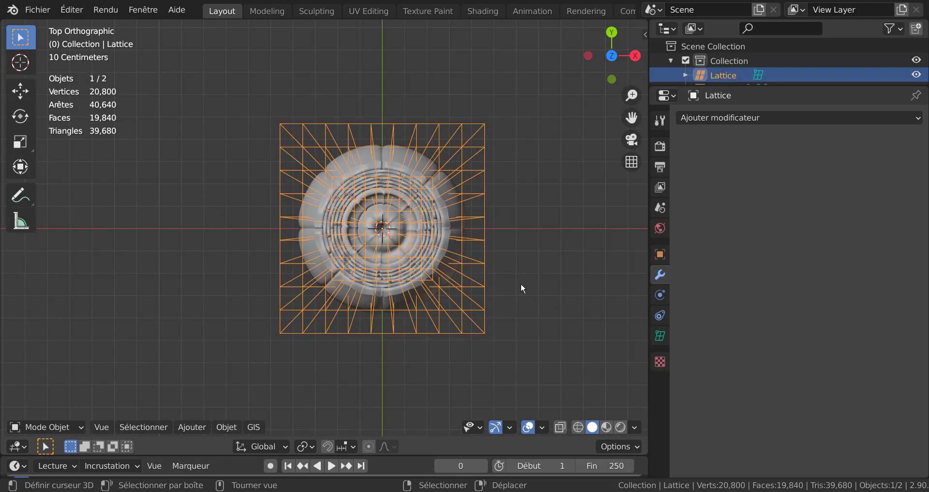
pyautogui.press('Tab')
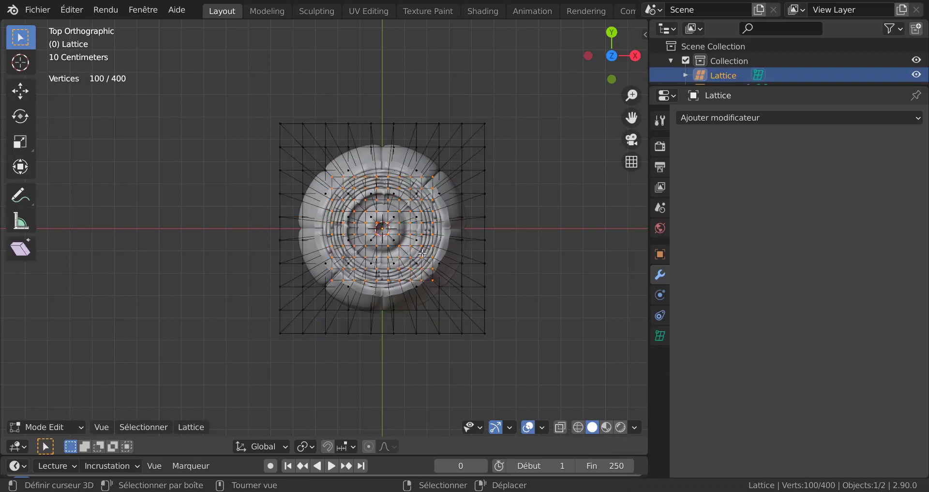
pyautogui.press('c')
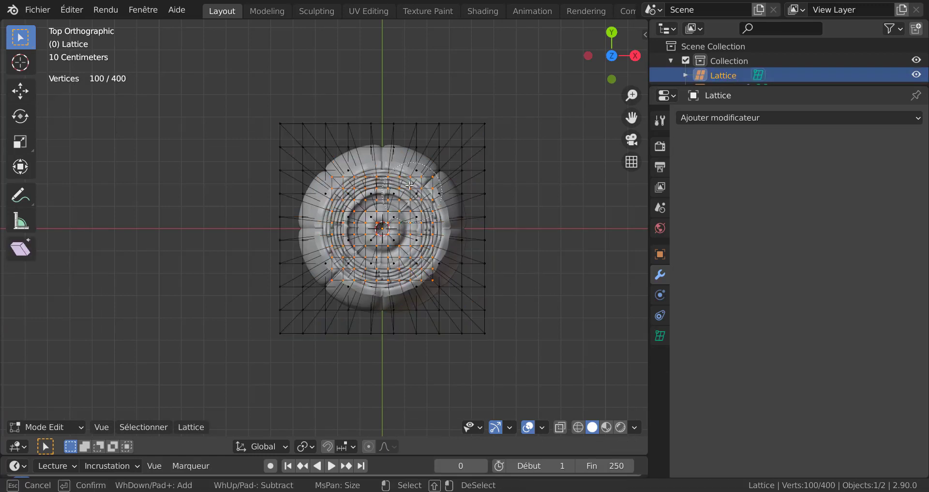
pyautogui.keyDown('shift'); pyautogui.moveTo(435, 162); pyautogui.dragTo(446, 166); pyautogui.keyUp('shift')
pyautogui.moveTo(454, 267)
pyautogui.keyDown('shift'); pyautogui.mouseDown()
pyautogui.moveTo(447, 291)
pyautogui.moveTo(368, 310)
pyautogui.moveTo(317, 289)
pyautogui.moveTo(313, 179)
pyautogui.moveTo(330, 144)
pyautogui.mouseUp(); pyautogui.keyUp('shift')
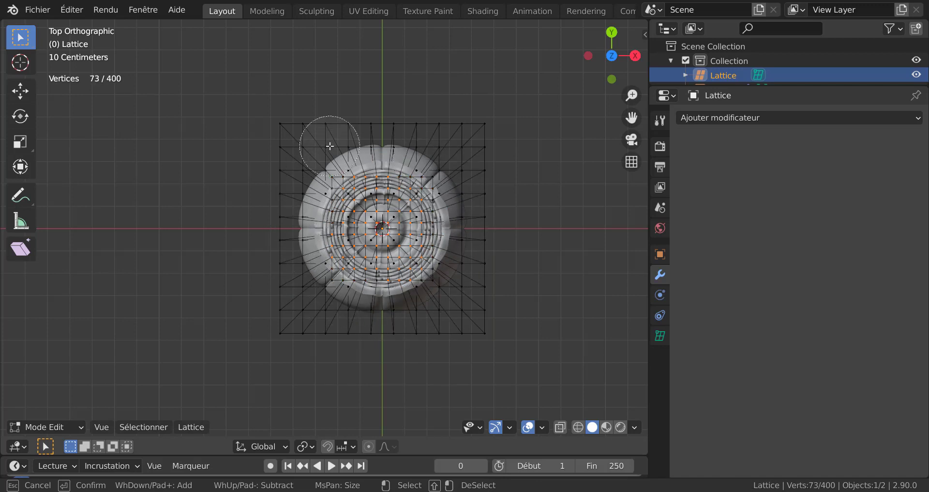
pyautogui.press('Escape')
pyautogui.moveTo(583, 284); pyautogui.dragTo(564, 131, button='middle')
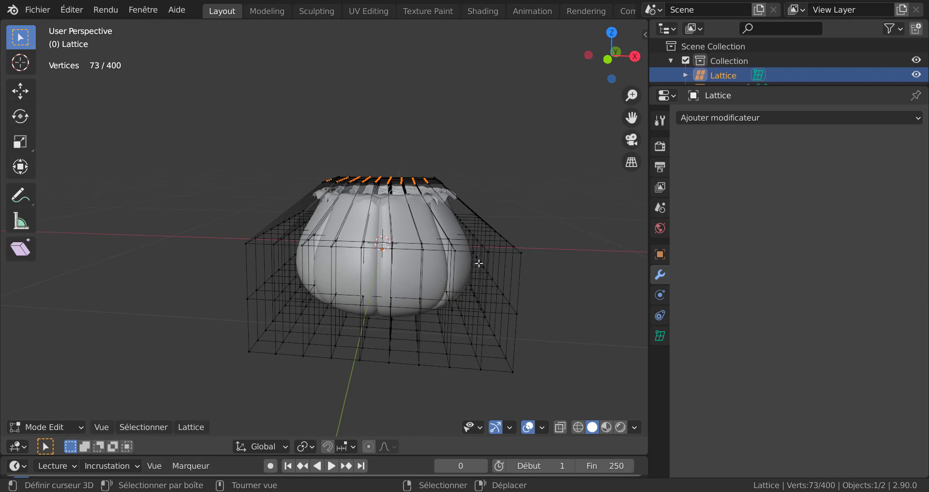
pyautogui.moveTo(499, 252); pyautogui.dragTo(522, 327, button='middle')
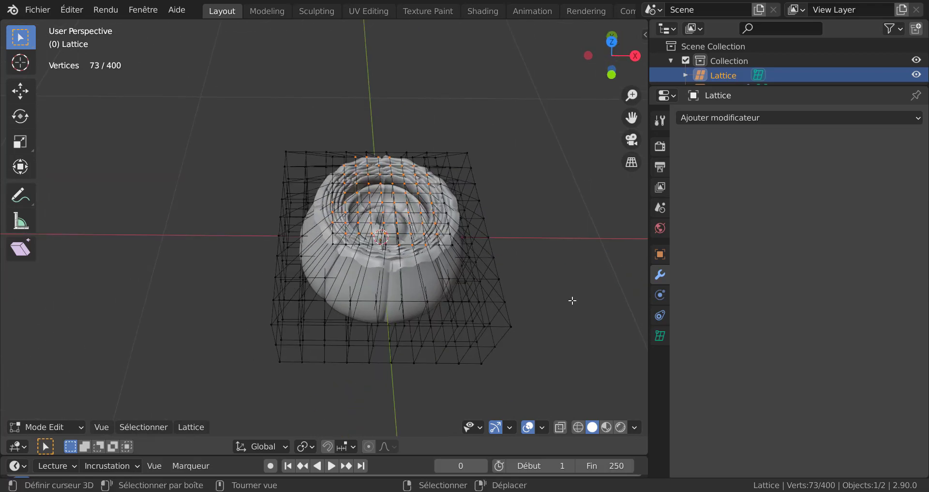
pyautogui.hotkey('alt', 'a')
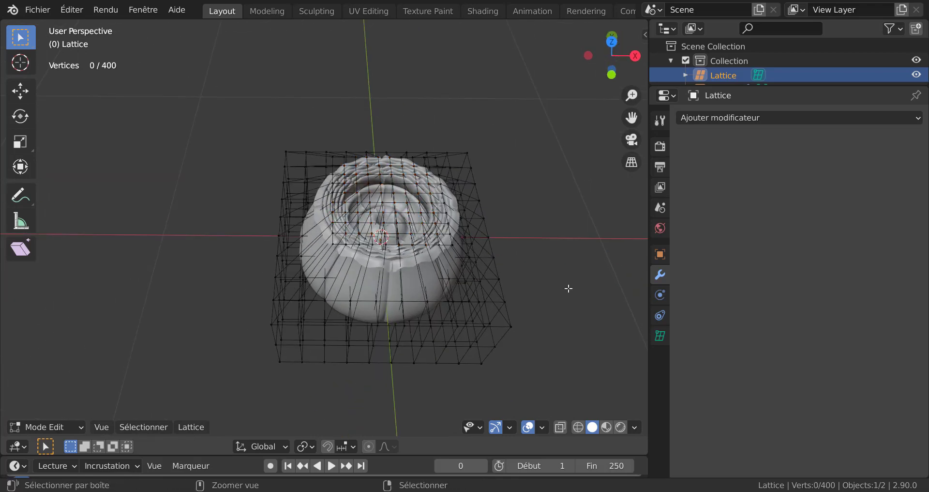
# Circle-select the lattice's central points from the top orthographic view, then remove the bottom-layer points from the selection
pyautogui.press('KP_7')
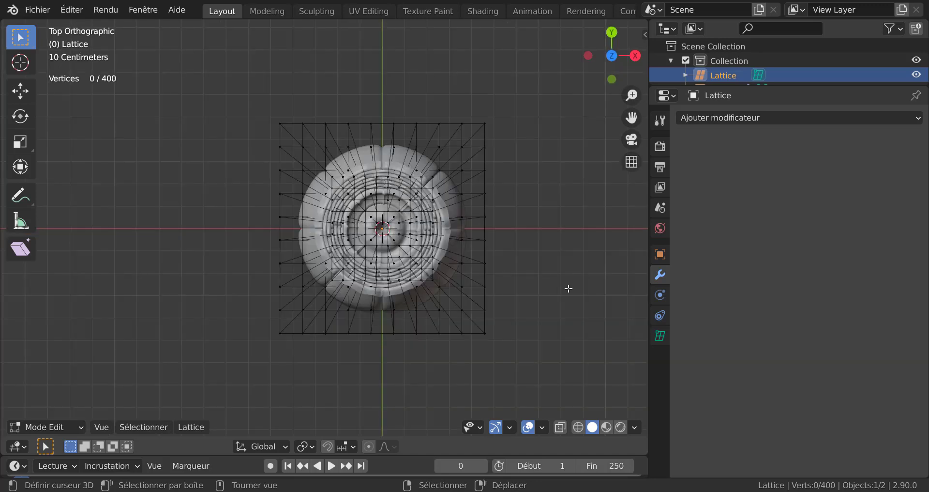
pyautogui.press('c')
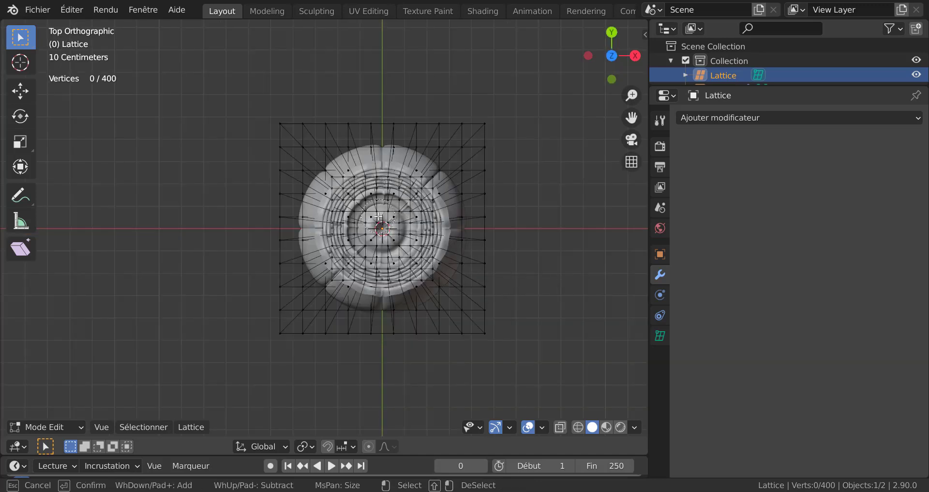
pyautogui.moveTo(382, 213)
pyautogui.mouseDown()
pyautogui.moveTo(382, 242)
pyautogui.moveTo(370, 218)
pyautogui.mouseUp()
pyautogui.press('Escape')
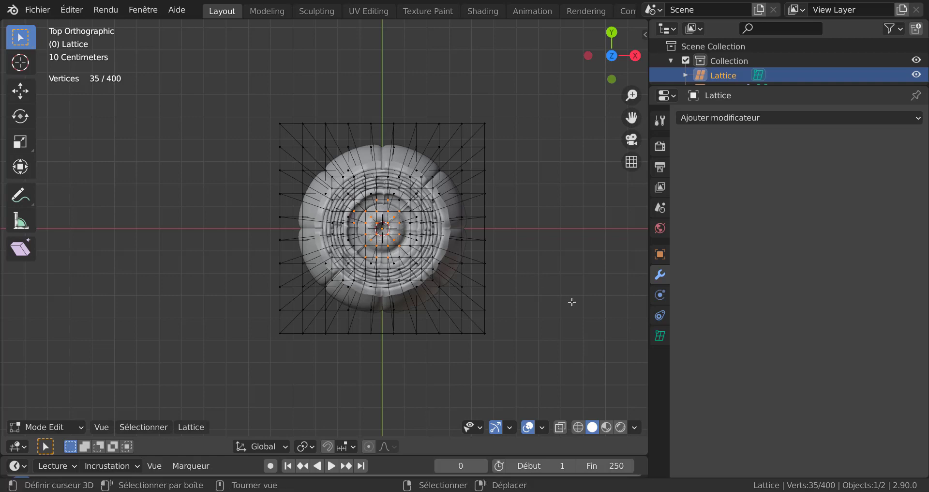
pyautogui.moveTo(571, 303); pyautogui.dragTo(410, 355, button='middle')
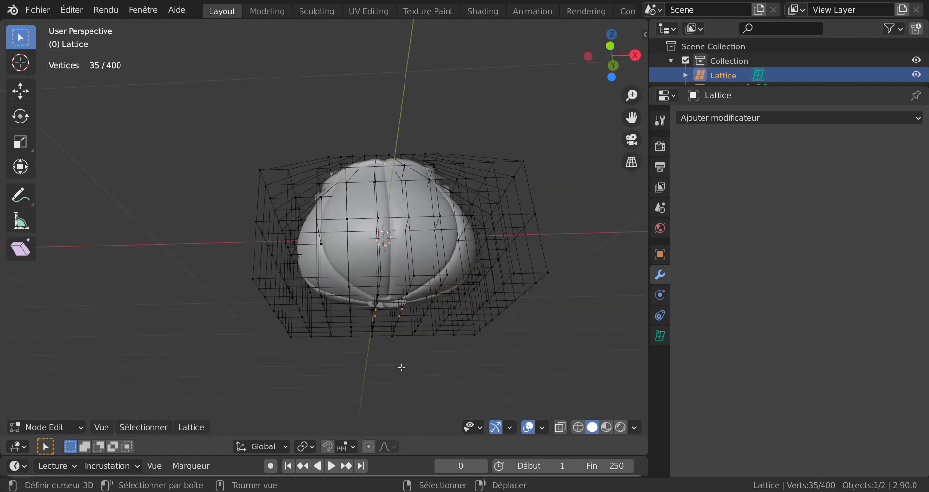
pyautogui.press('c')
pyautogui.keyDown('shift'); pyautogui.moveTo(379, 332); pyautogui.dragTo(423, 321); pyautogui.keyUp('shift')
# Raise the selected central lattice points about 0.2 m along Z and return to Object Mode
pyautogui.moveTo(507, 154); pyautogui.dragTo(560, 296, button='middle')
pyautogui.press('g')
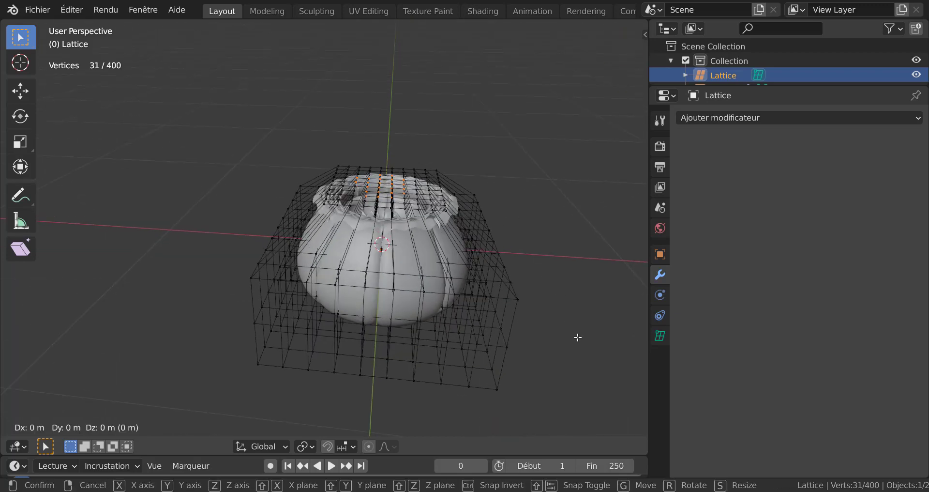
pyautogui.press('z')
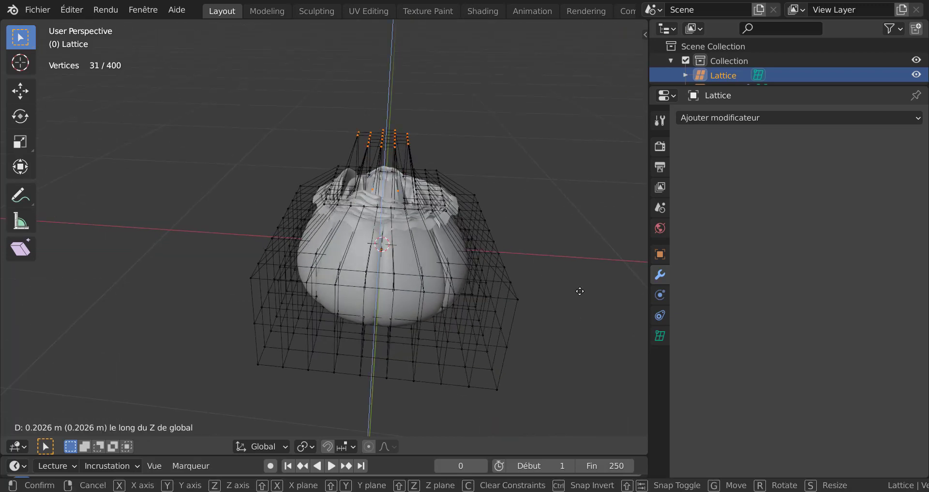
pyautogui.click(576, 287)
pyautogui.press('Tab')
# Examine how the raised lattice centre reshapes the flower's bud, from above and from the side
pyautogui.moveTo(567, 279); pyautogui.dragTo(483, 292, button='middle')
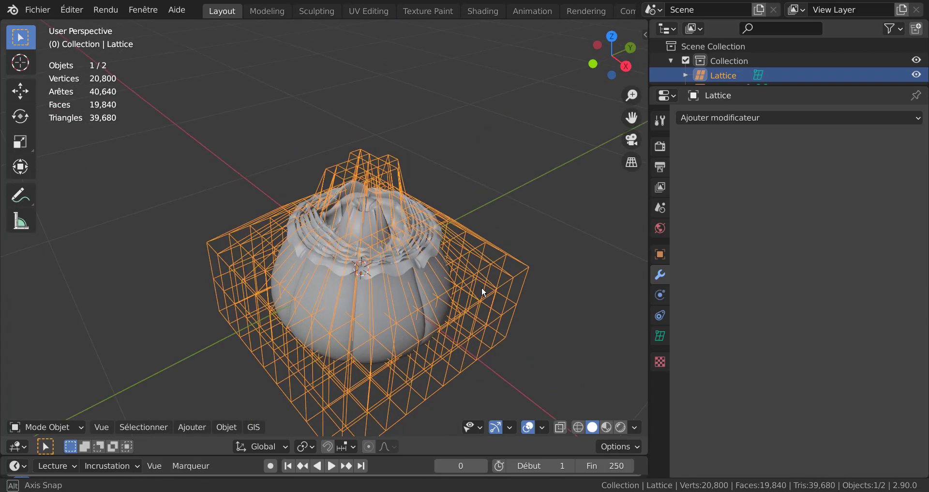
pyautogui.click(512, 226)
pyautogui.press('Tab')
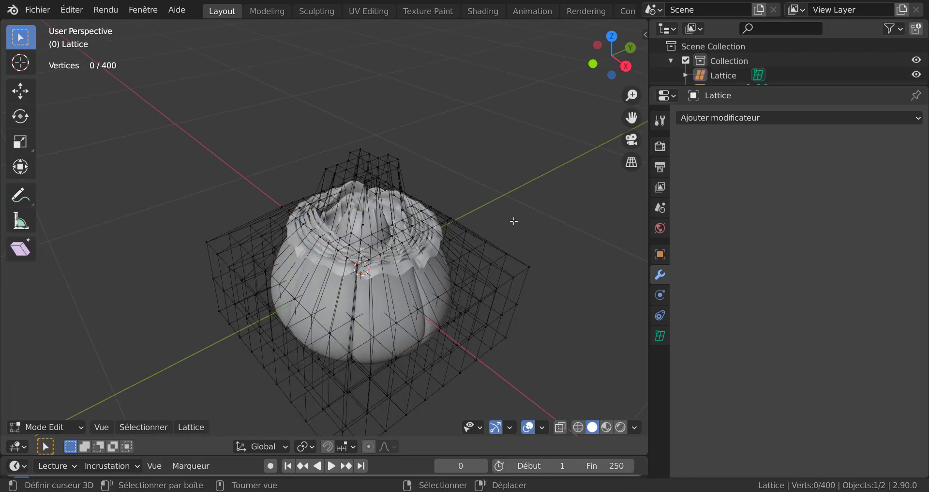
pyautogui.press('Tab')
pyautogui.scroll(2, 512, 219)
pyautogui.click(512, 220)
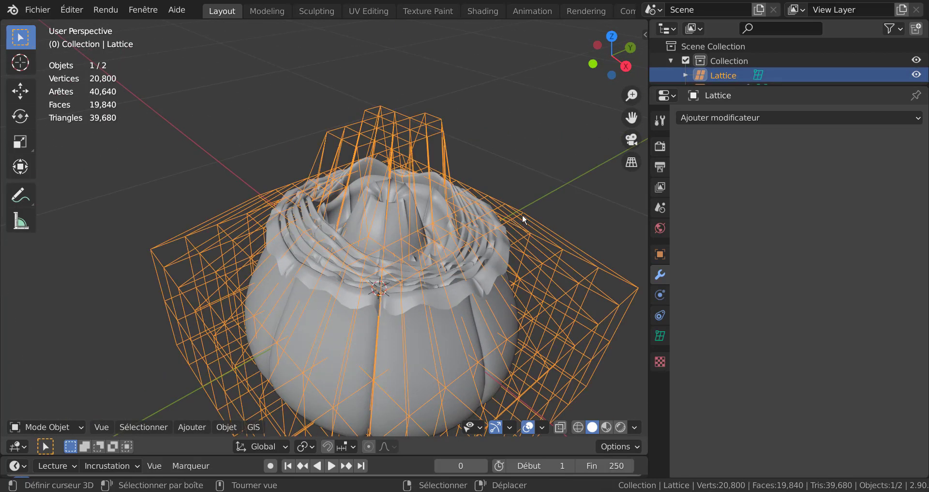
pyautogui.press('Tab')
pyautogui.scroll(-3, 533, 223)
pyautogui.moveTo(532, 222); pyautogui.dragTo(557, 303, button='middle')
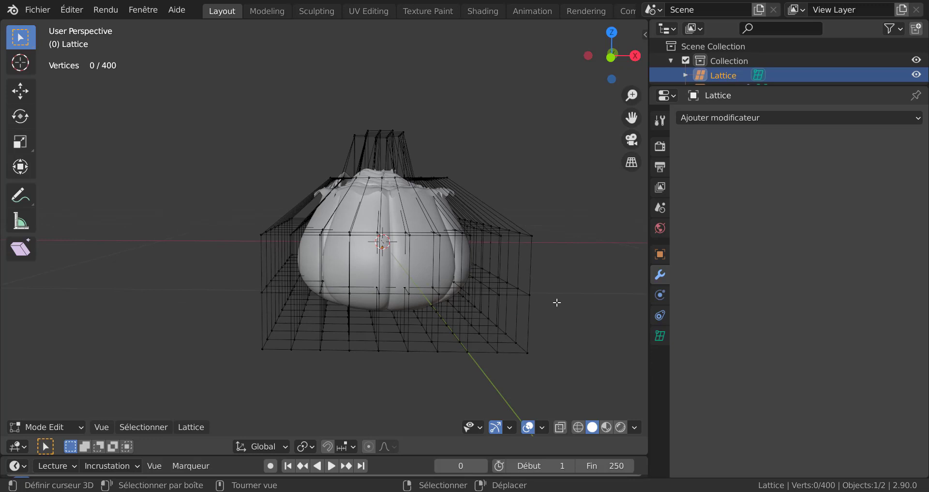
# Select the lattice's second layer from the bottom in the front orthographic view and scale it outward to 1.355
pyautogui.press('KP_1')
pyautogui.press('Tab')
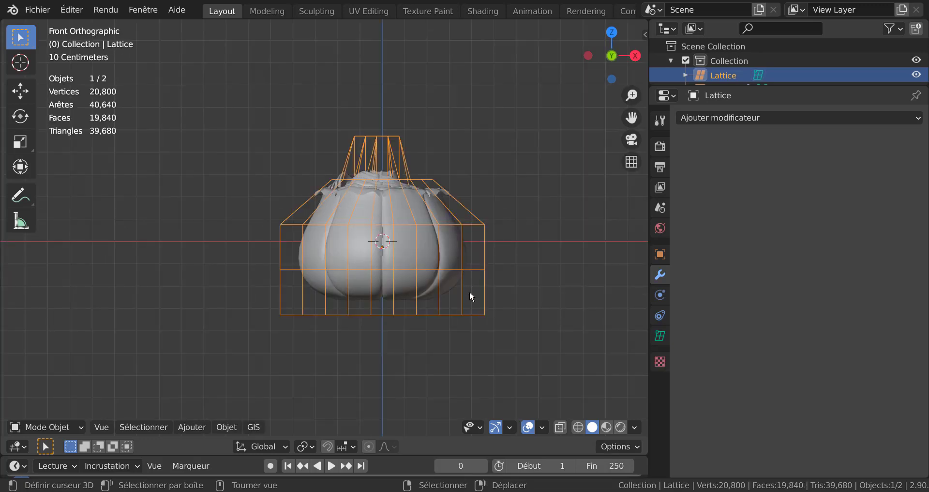
pyautogui.press('Tab')
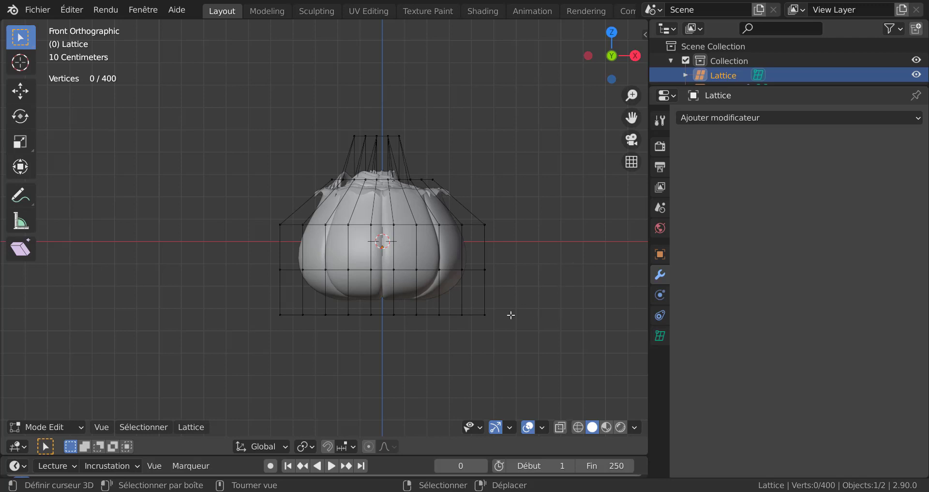
pyautogui.press('c')
pyautogui.moveTo(268, 267)
pyautogui.mouseDown()
pyautogui.moveTo(505, 266)
pyautogui.moveTo(266, 267)
pyautogui.mouseUp()
pyautogui.rightClick(554, 319)
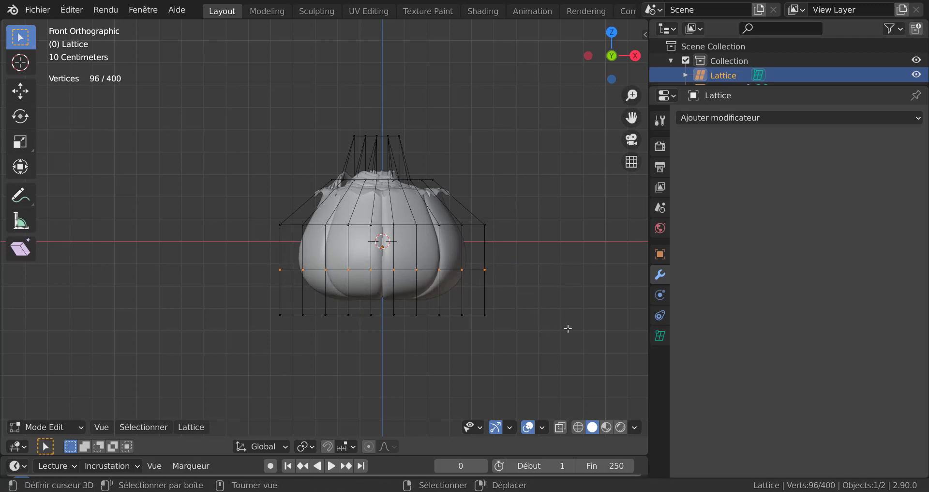
pyautogui.moveTo(594, 282); pyautogui.dragTo(510, 209, button='middle')
pyautogui.press('KP_1')
pyautogui.press('s')
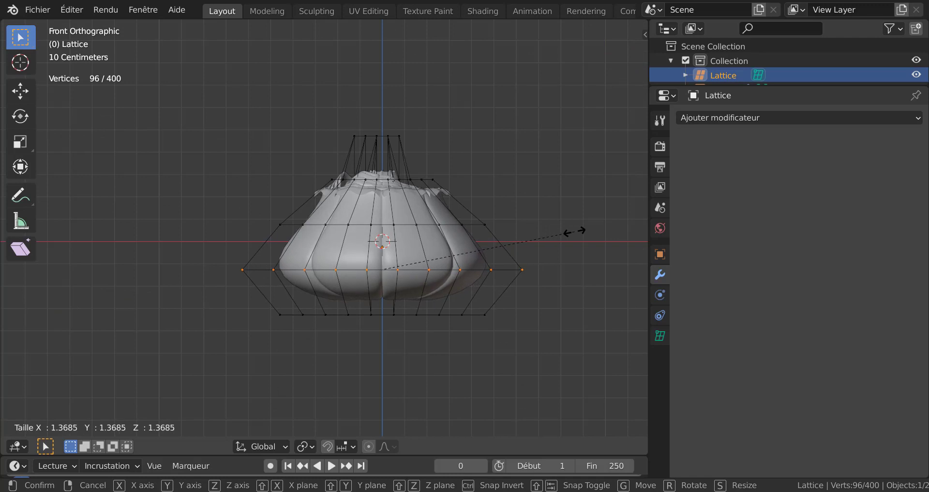
pyautogui.click(572, 231)
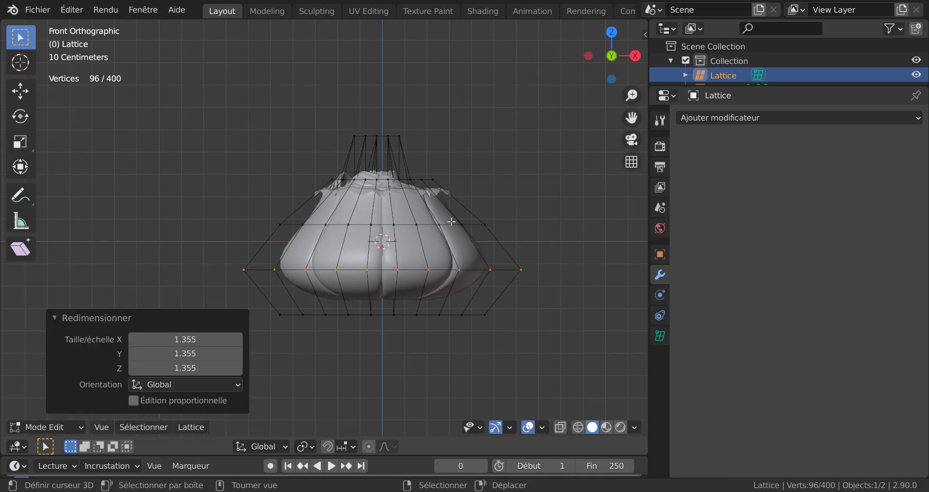
# Select only the lattice's second layer from the top and scale it inward to 0.570
pyautogui.hotkey('alt', 'a')
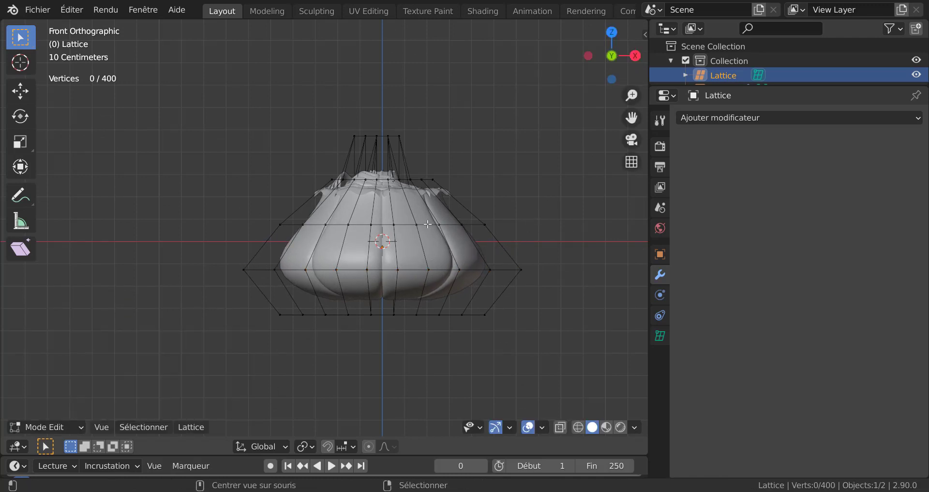
pyautogui.press('c')
pyautogui.moveTo(495, 210)
pyautogui.mouseDown()
pyautogui.moveTo(484, 224)
pyautogui.moveTo(264, 222)
pyautogui.mouseUp()
pyautogui.rightClick(525, 173)
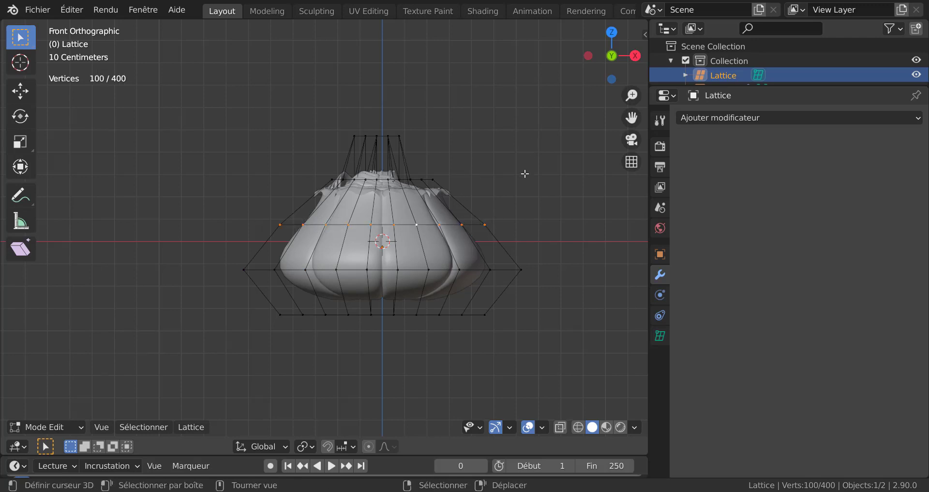
pyautogui.press('s')
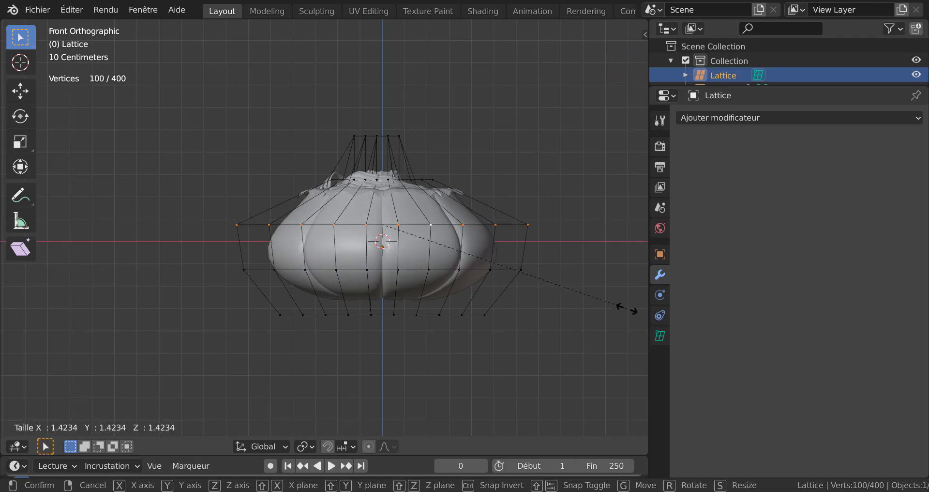
pyautogui.click(485, 224)
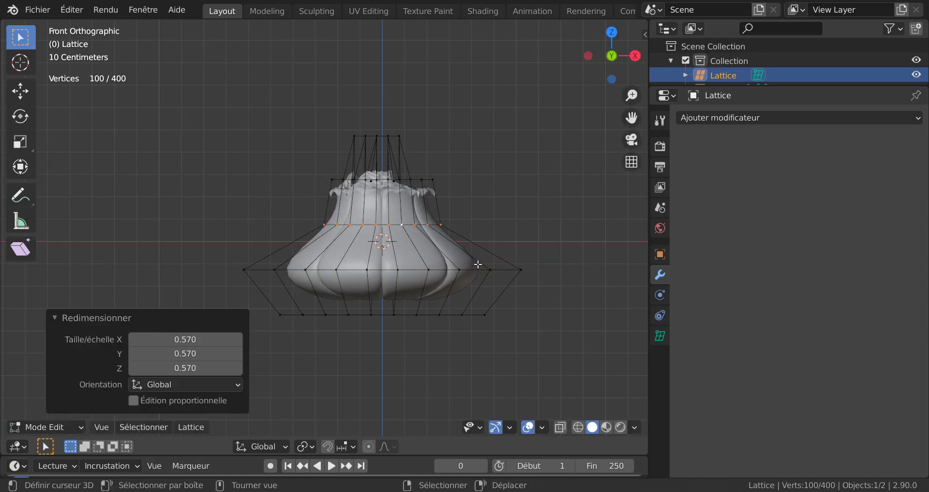
# Select only the lattice's second layer from the bottom, scale it inward to under half its width, and return to Object Mode
pyautogui.click(586, 264)
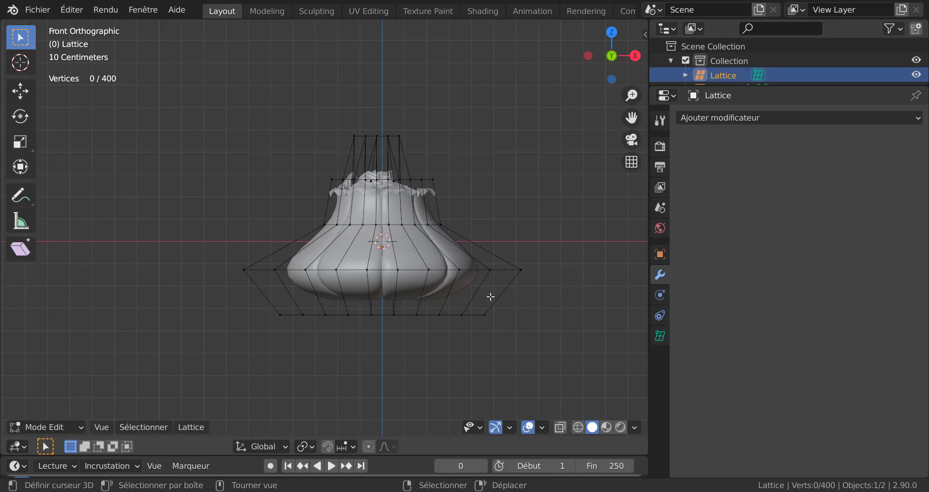
pyautogui.press('c')
pyautogui.moveTo(238, 269); pyautogui.dragTo(379, 268)
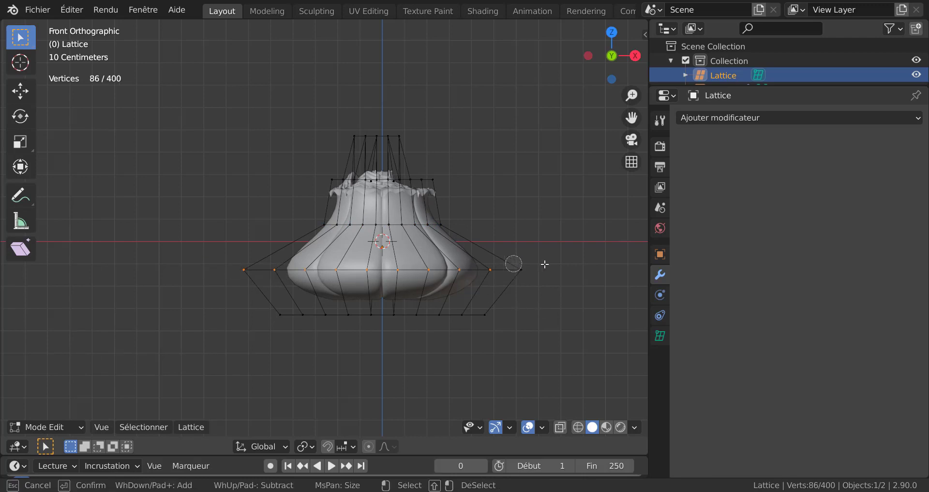
pyautogui.click(517, 267)
pyautogui.press('Escape')
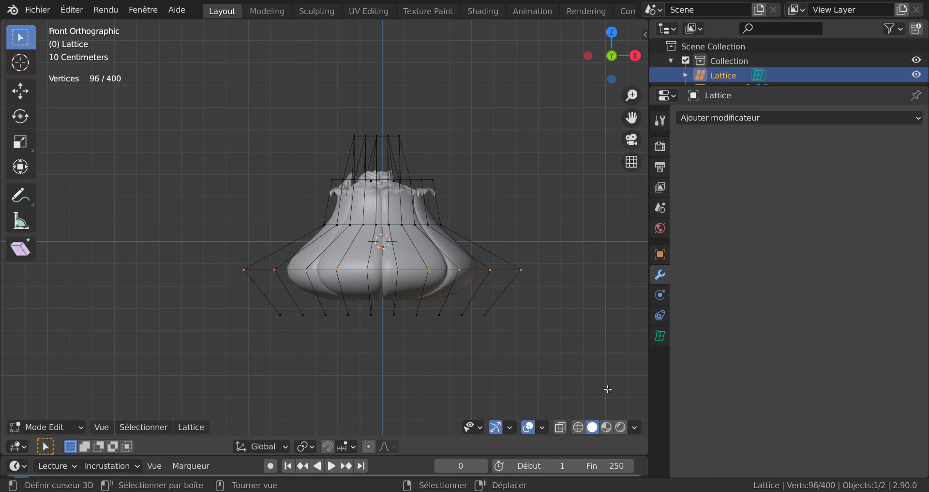
pyautogui.press('s')
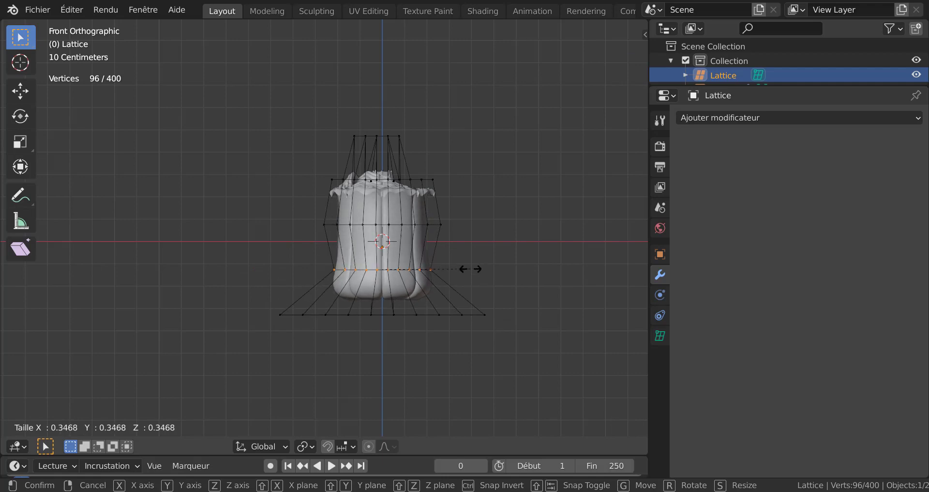
pyautogui.click(493, 271)
pyautogui.press('Tab')
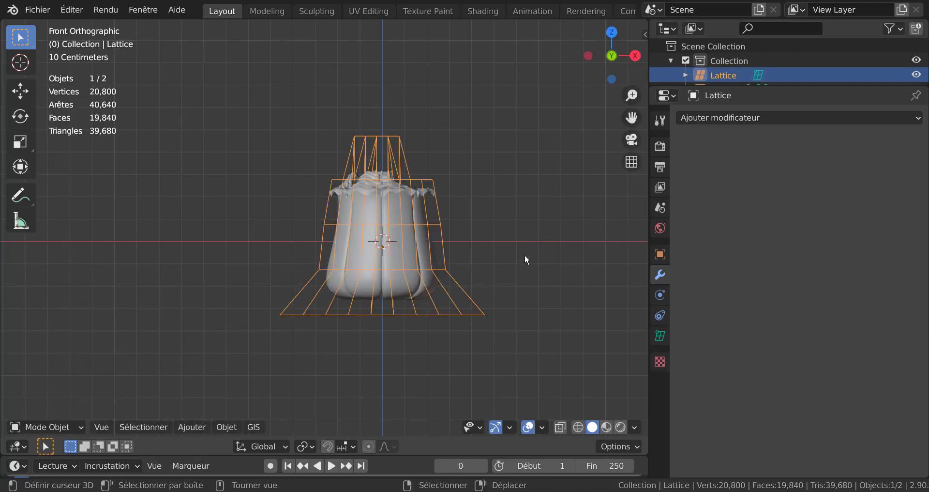
pyautogui.moveTo(525, 256); pyautogui.dragTo(504, 264, button='middle')
pyautogui.press('Tab')
pyautogui.press('Tab')
pyautogui.moveTo(550, 323); pyautogui.dragTo(528, 272, button='middle')
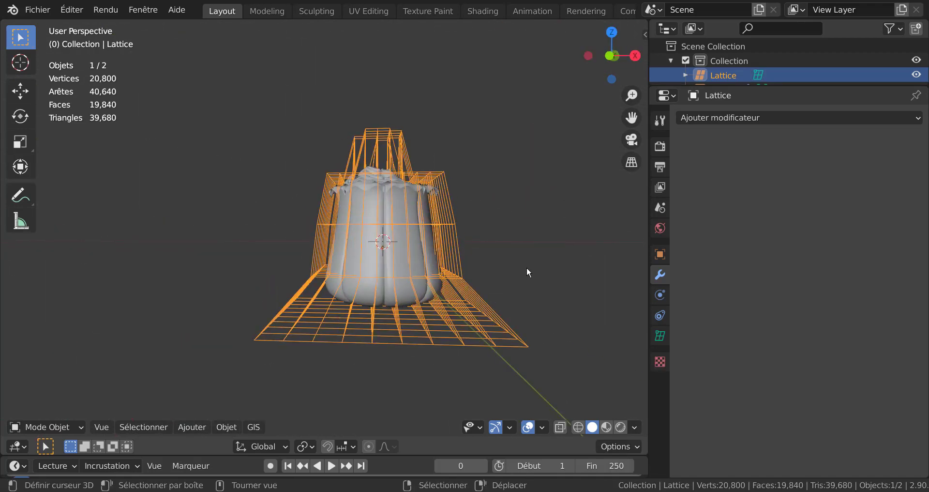
# Select only the lattice's bottom layer in the front orthographic view, scale it inward to about 0.37, and return to Object Mode
pyautogui.press('KP_1')
pyautogui.press('Tab')
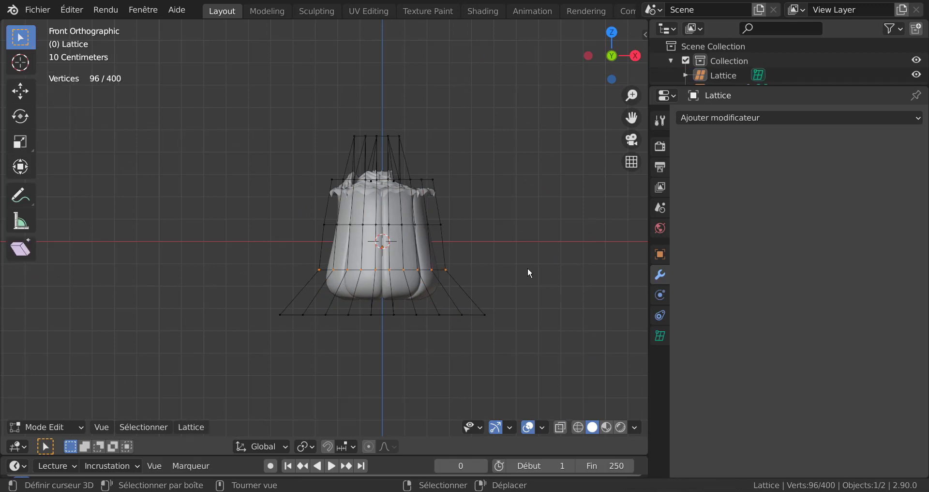
pyautogui.hotkey('alt', 'a')
pyautogui.press('c')
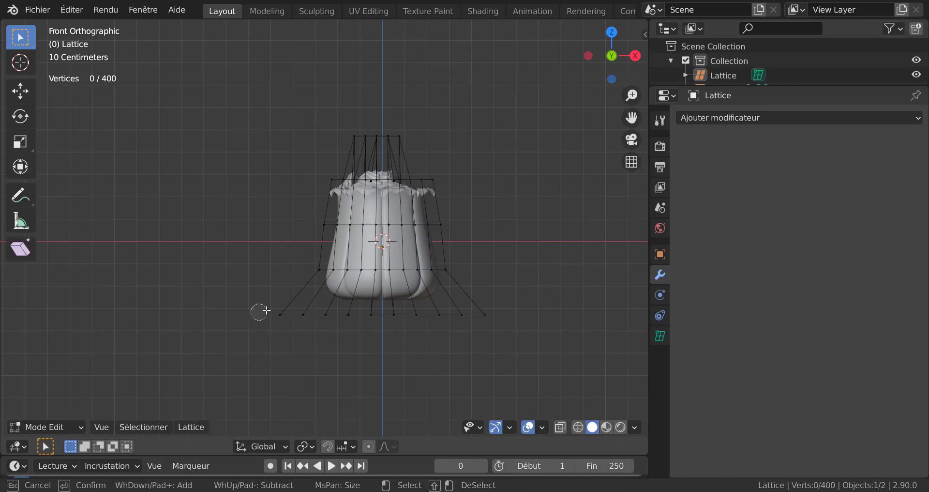
pyautogui.moveTo(266, 309); pyautogui.dragTo(494, 309)
pyautogui.press('Escape')
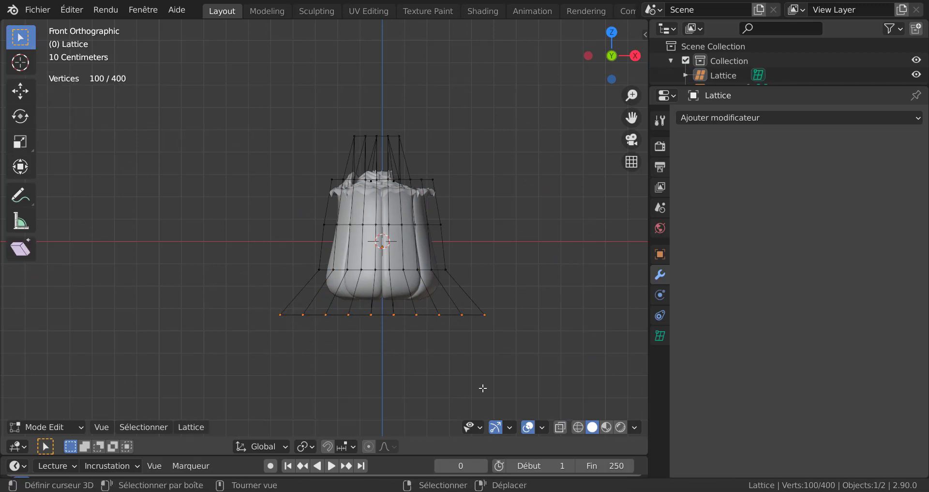
pyautogui.press('s')
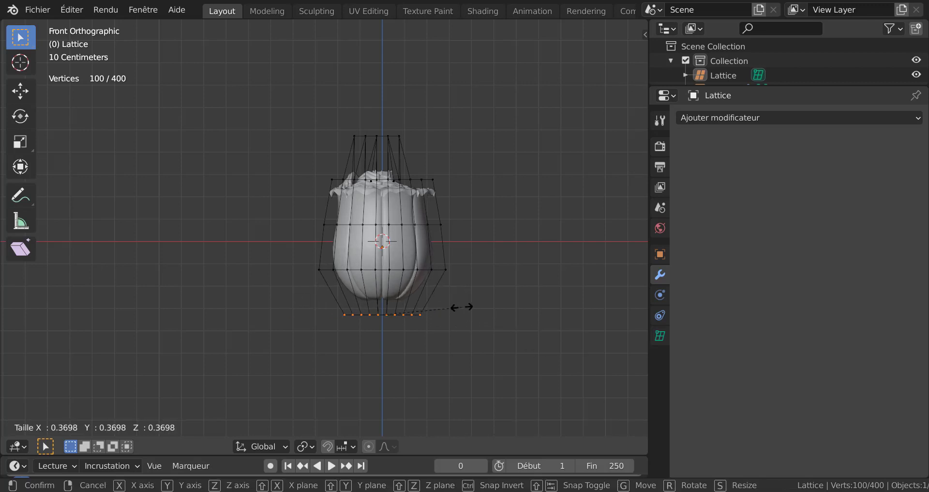
pyautogui.click(462, 306)
pyautogui.press('Tab')
pyautogui.moveTo(475, 270); pyautogui.dragTo(475, 333, button='middle')
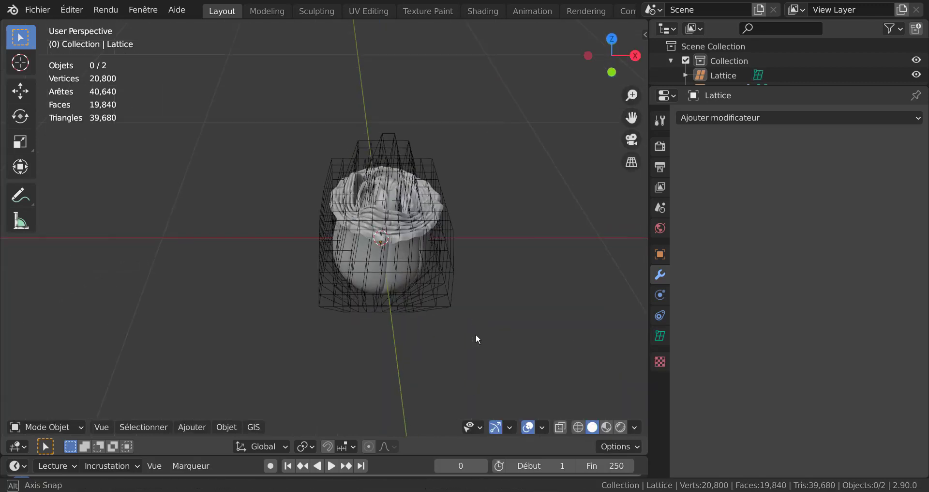
pyautogui.press('Tab')
pyautogui.moveTo(392, 330); pyautogui.dragTo(452, 259, button='middle')
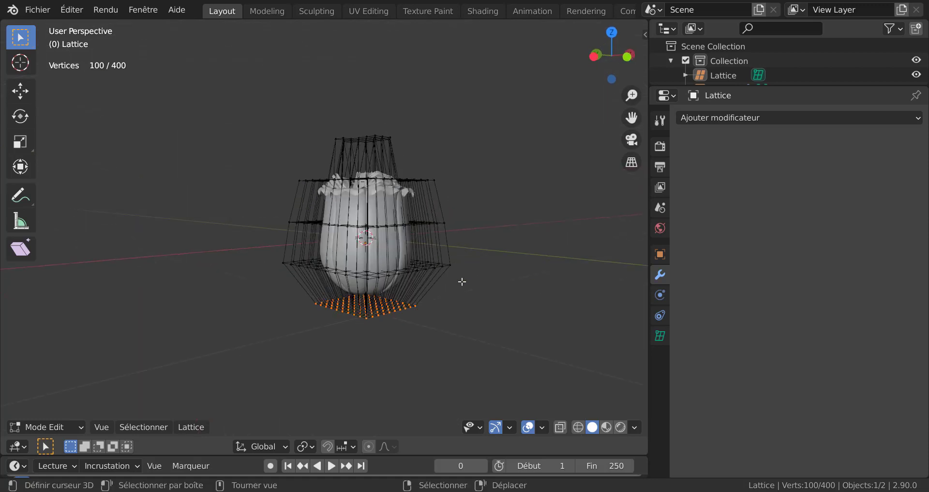
pyautogui.click(461, 280)
pyautogui.press('Tab')
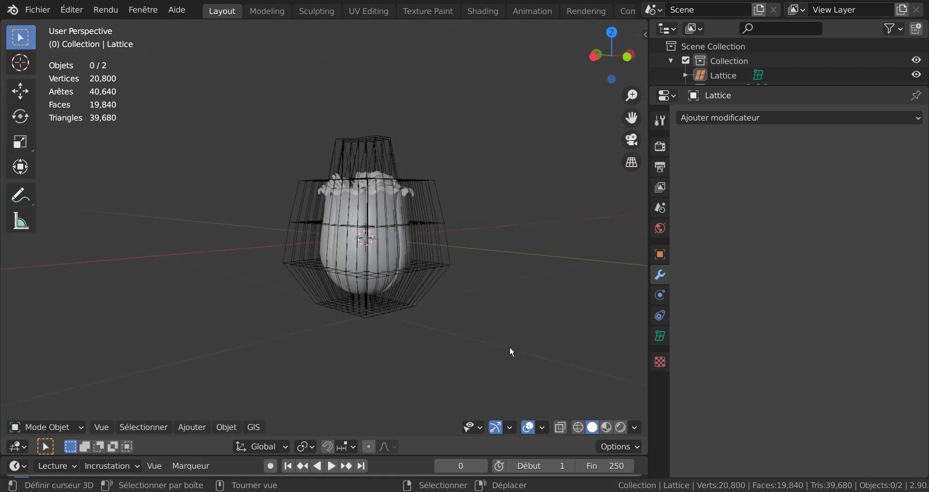
# Select the flower mesh and apply its Lattice modifier so the reshaped form becomes permanent
pyautogui.moveTo(510, 350); pyautogui.dragTo(414, 344, button='middle')
pyautogui.scroll(2, 415, 341)
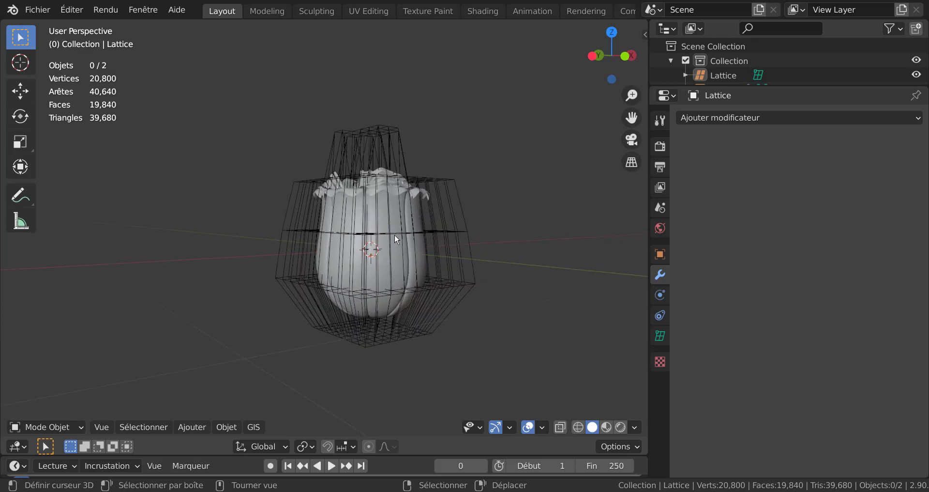
pyautogui.click(399, 252)
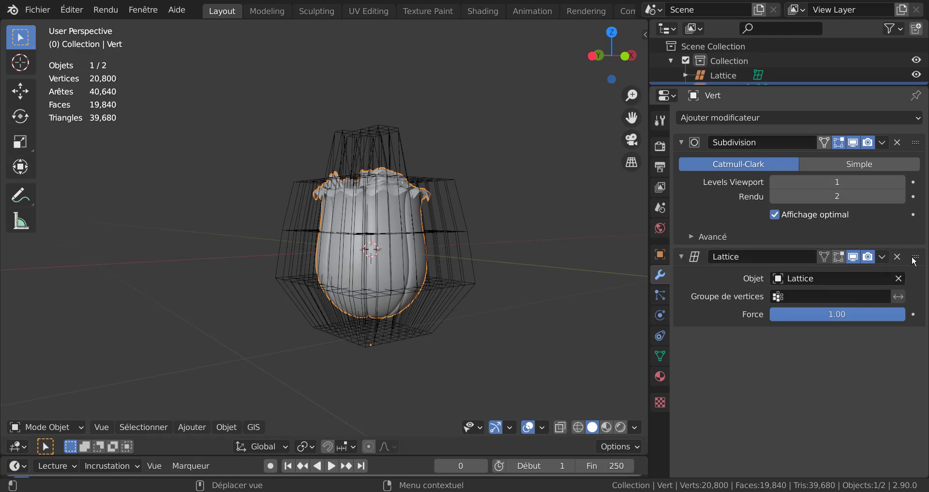
pyautogui.click(882, 257)
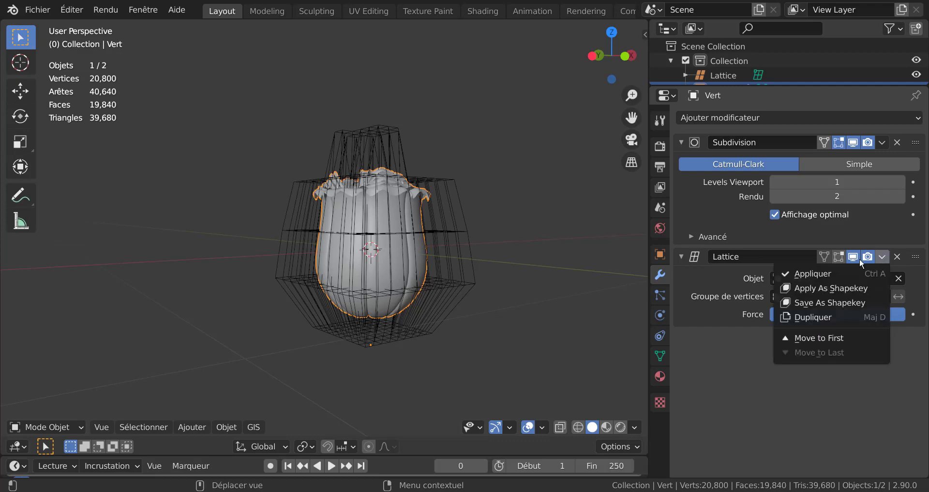
pyautogui.click(813, 274)
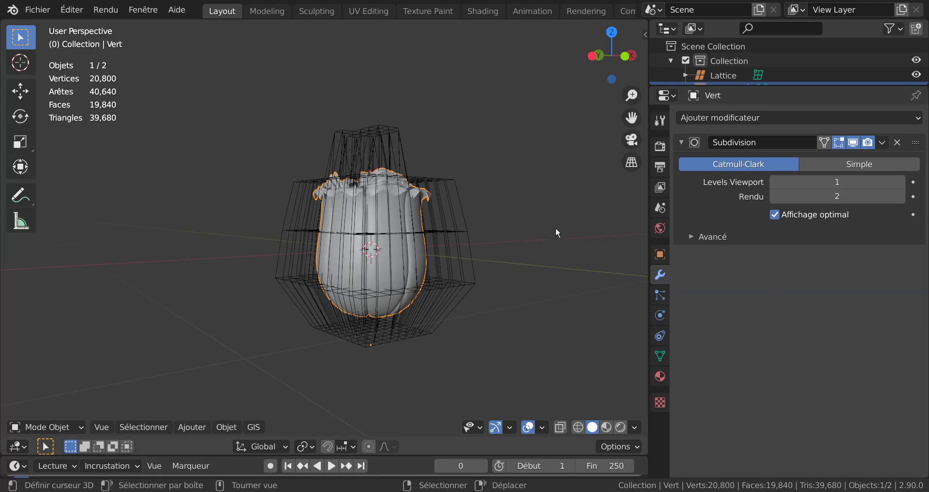
pyautogui.moveTo(555, 227)
pyautogui.mouseDown(button='middle')
pyautogui.moveTo(554, 265)
pyautogui.moveTo(558, 250)
pyautogui.moveTo(539, 231)
pyautogui.mouseUp(button='middle')
pyautogui.press('Tab')
pyautogui.press('Tab')
# Delete the lattice object from the scene and select the flower mesh
pyautogui.click(458, 254)
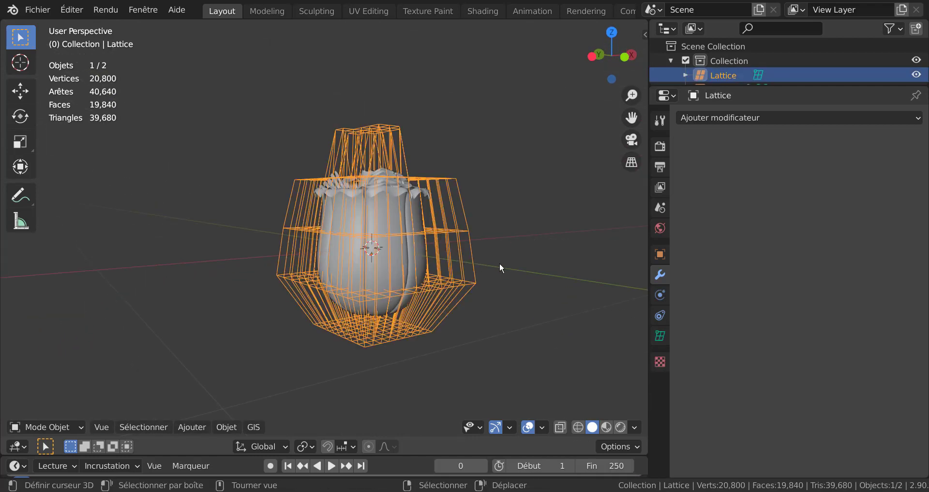
pyautogui.moveTo(500, 262); pyautogui.dragTo(485, 273, button='middle')
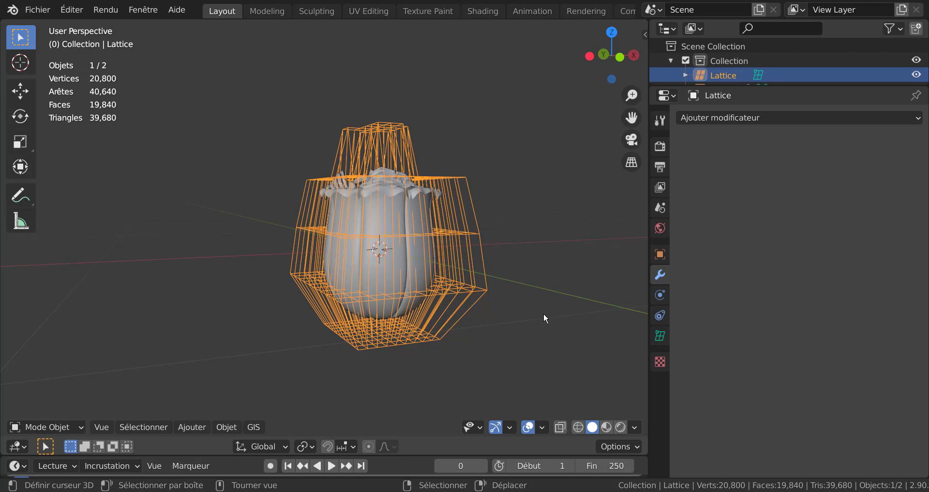
pyautogui.press('x')
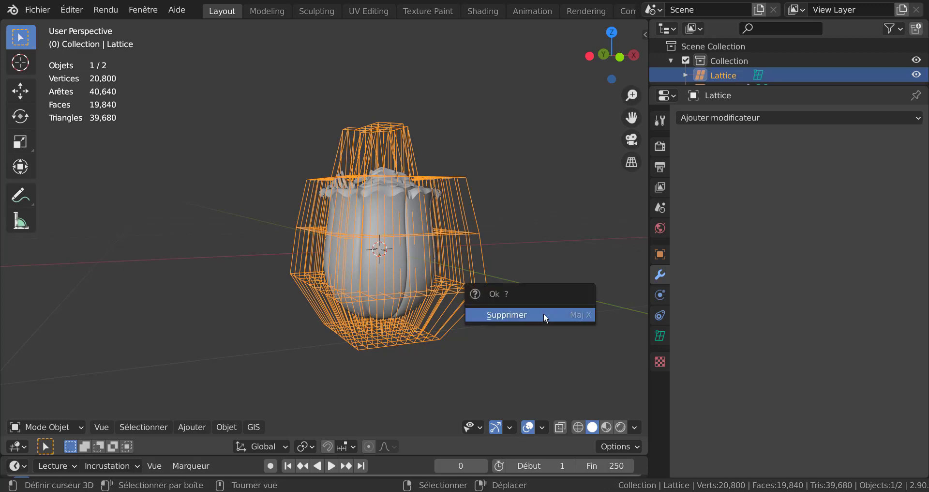
pyautogui.click(543, 315)
pyautogui.click(424, 289)
# Examine the flower's bud, petal rims and base from above and from the side
pyautogui.moveTo(533, 239); pyautogui.dragTo(466, 359, button='middle')
pyautogui.press('Tab')
pyautogui.click(517, 274)
pyautogui.press('Tab')
pyautogui.scroll(3, 463, 267)
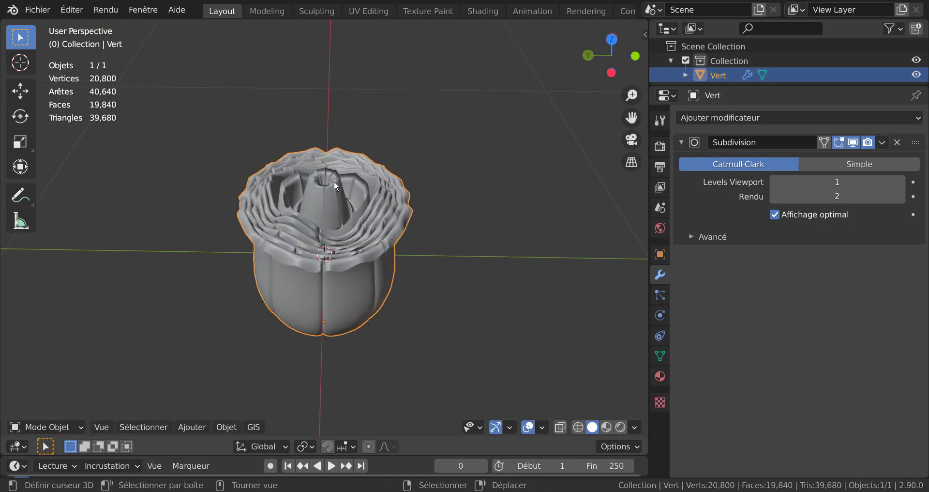
pyautogui.scroll(2, 343, 214)
pyautogui.moveTo(381, 222); pyautogui.dragTo(393, 208, button='middle')
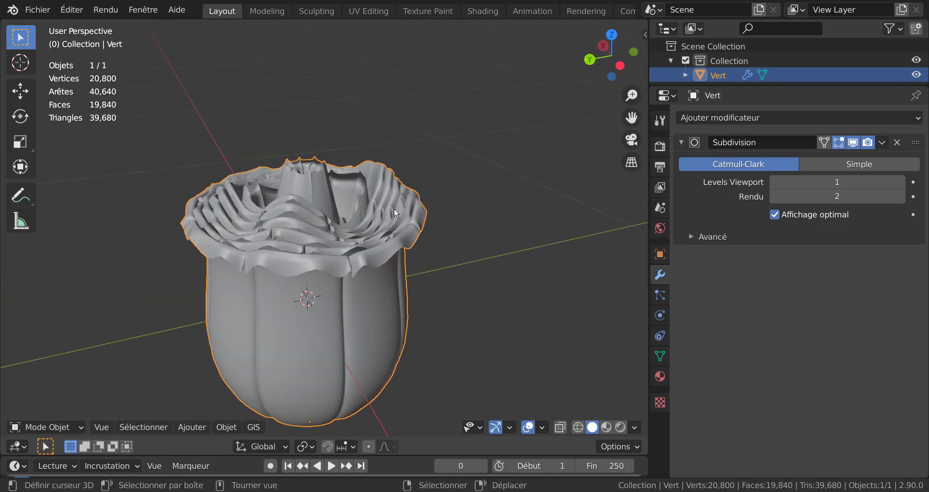
pyautogui.moveTo(282, 222); pyautogui.dragTo(230, 267, button='middle')
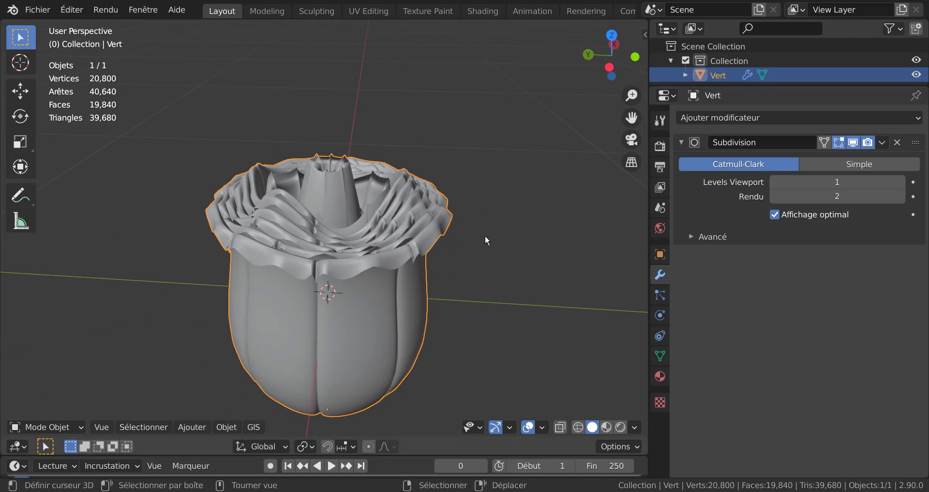
pyautogui.moveTo(485, 236); pyautogui.dragTo(438, 245, button='middle')
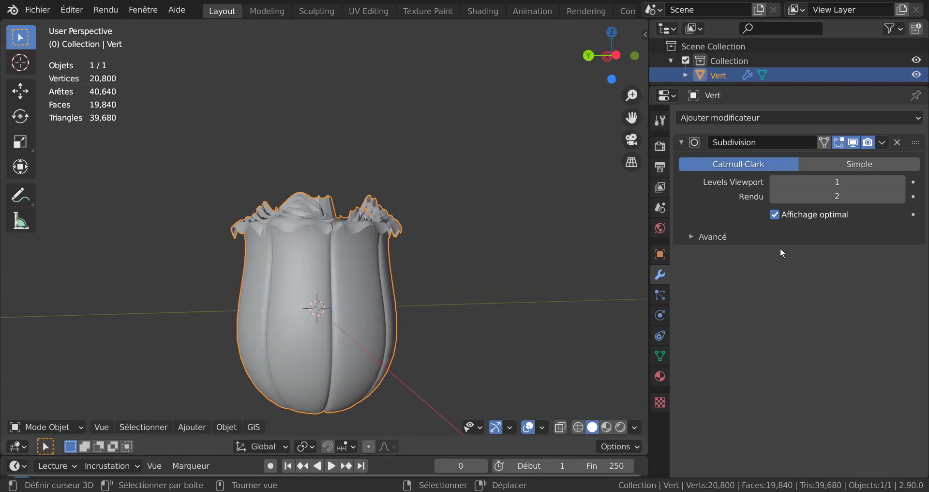
# Compare the flower with the Subdivision modifier's viewport level at 0 and back at 1
pyautogui.click(774, 181)
pyautogui.moveTo(565, 220); pyautogui.dragTo(479, 271, button='middle')
pyautogui.click(901, 182)
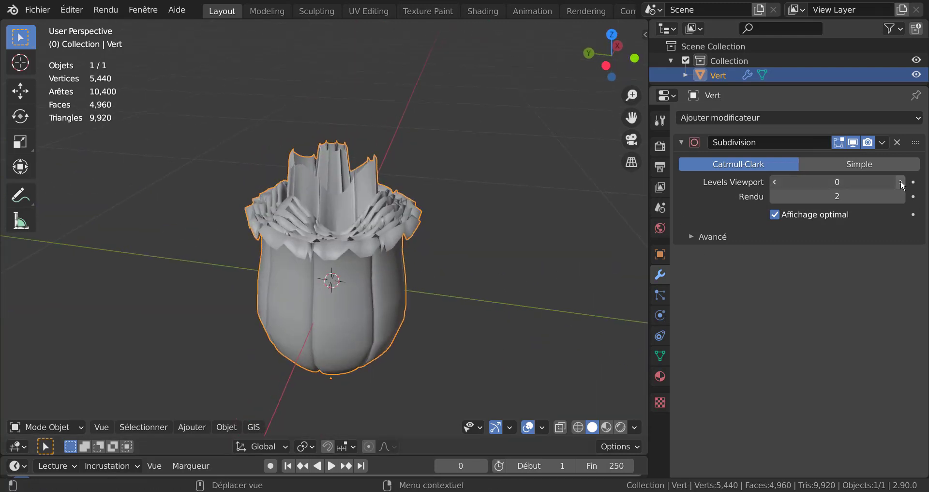
pyautogui.moveTo(507, 315); pyautogui.dragTo(629, 281, button='middle')
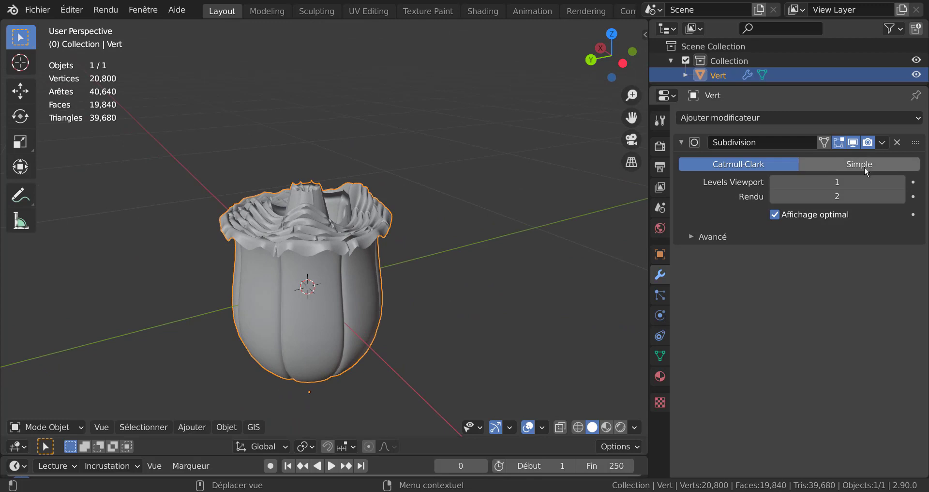
# Apply the flower's Subdivision modifier at viewport level 1
pyautogui.click(881, 142)
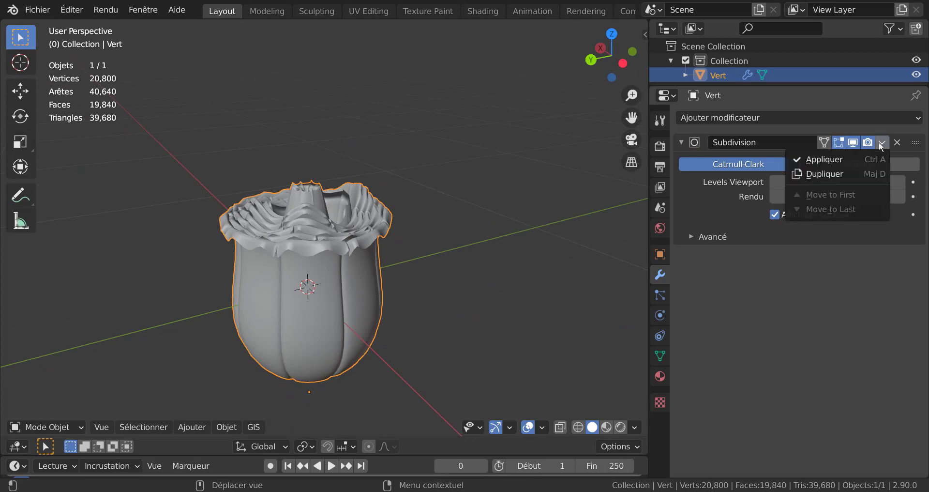
pyautogui.click(846, 159)
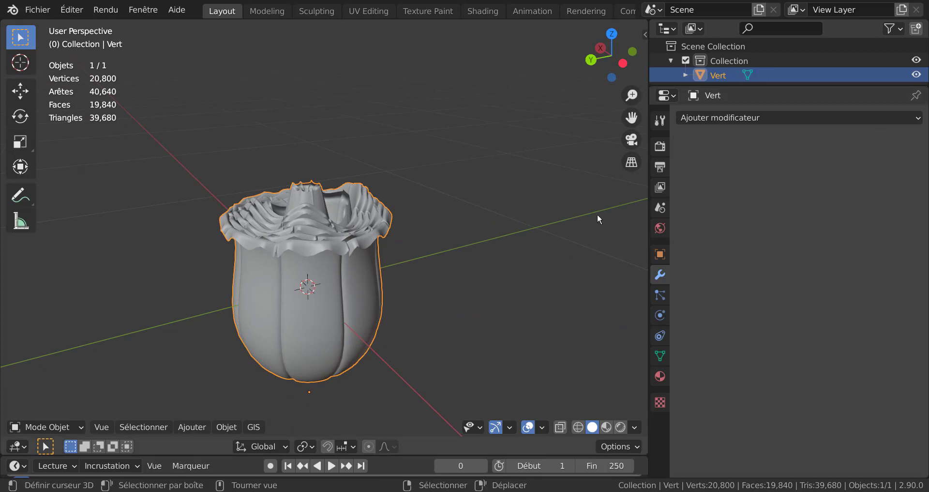
pyautogui.press('Tab')
pyautogui.press('Tab')
pyautogui.press('Tab')
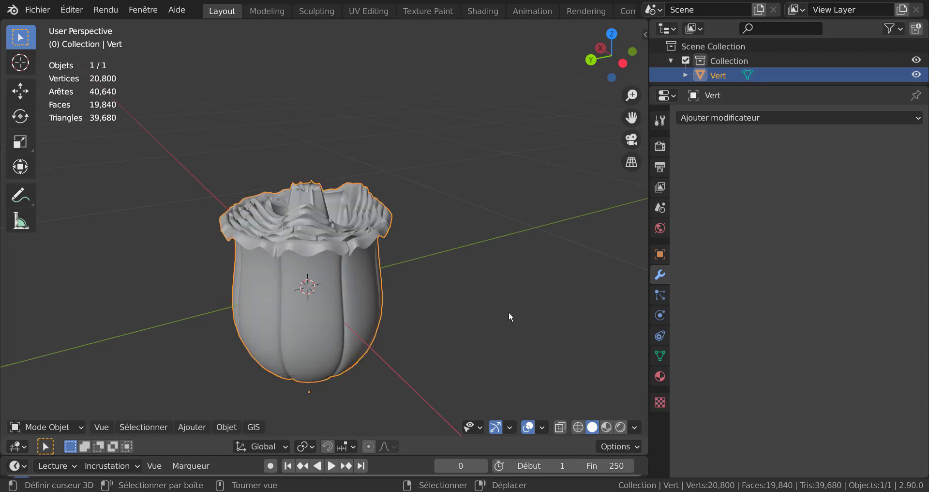
# In Edit Mode, select the edge loop surrounding the opening at the flower's underside
pyautogui.moveTo(480, 335); pyautogui.dragTo(446, 253, button='middle')
pyautogui.scroll(8, 446, 253)
pyautogui.keyDown('alt'); pyautogui.click(428, 228); pyautogui.keyUp('alt')
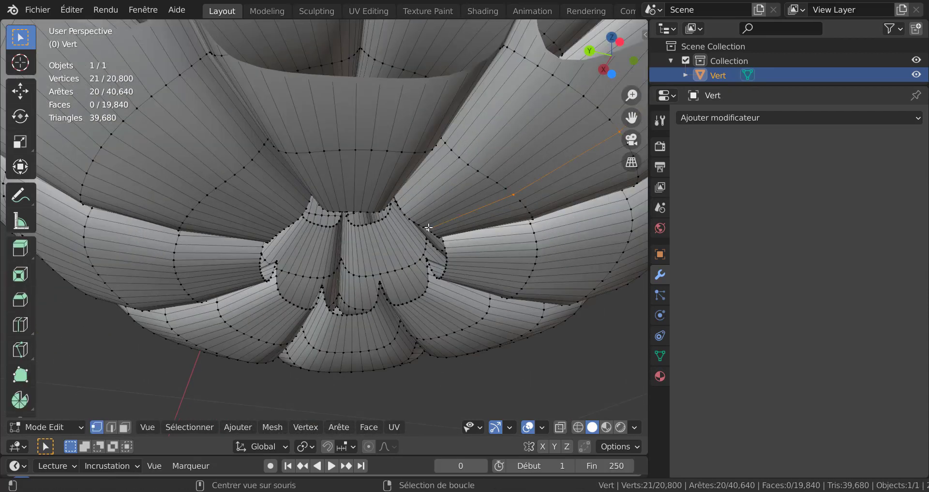
pyautogui.keyDown('alt'); pyautogui.click(429, 232); pyautogui.keyUp('alt')
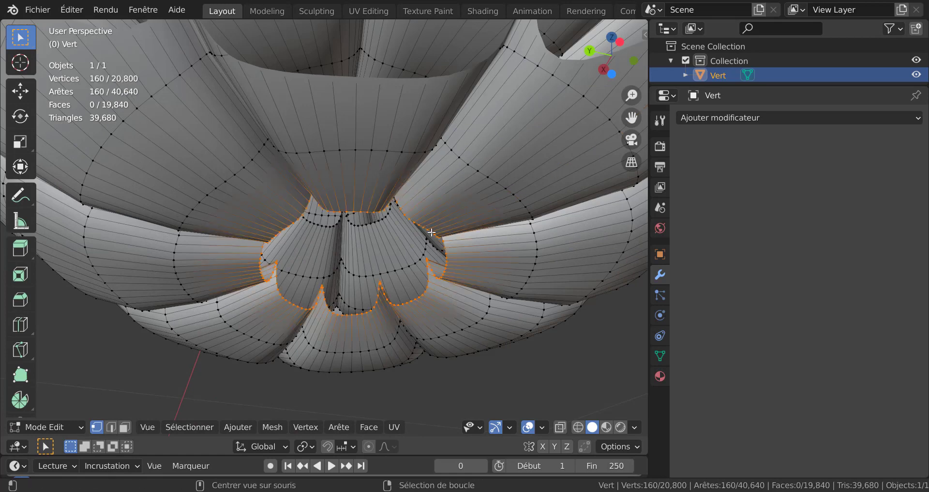
pyautogui.scroll(-5, 445, 270)
pyautogui.moveTo(445, 269); pyautogui.dragTo(439, 286, button='middle')
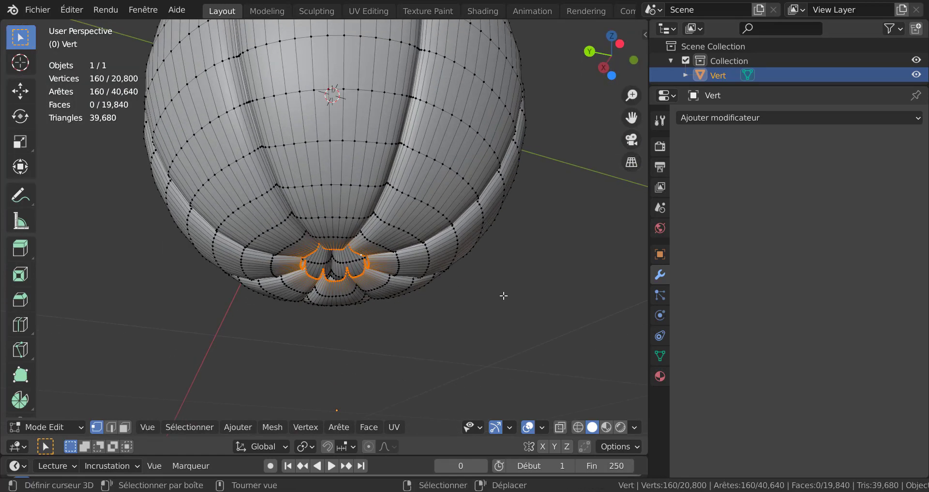
# Flatten the selected base loop by scaling it to 0 along Z, and shrink it uniformly to 0.605
pyautogui.write('sz')
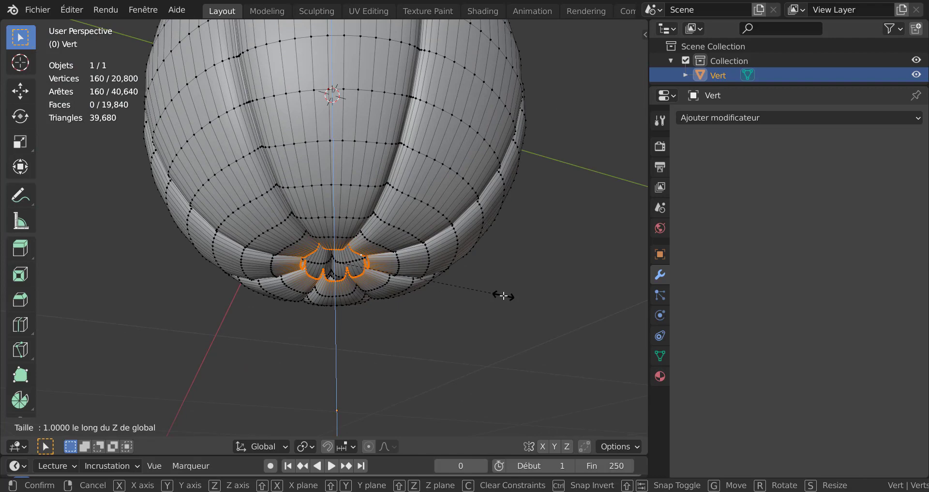
pyautogui.write('0')
pyautogui.press('Return')
pyautogui.moveTo(503, 296); pyautogui.dragTo(477, 293, button='middle')
pyautogui.press('s')
pyautogui.click(435, 305)
# Extrude the base loop downward twice to try a bent stem, with a first segment about 0.24 m long
pyautogui.press('e')
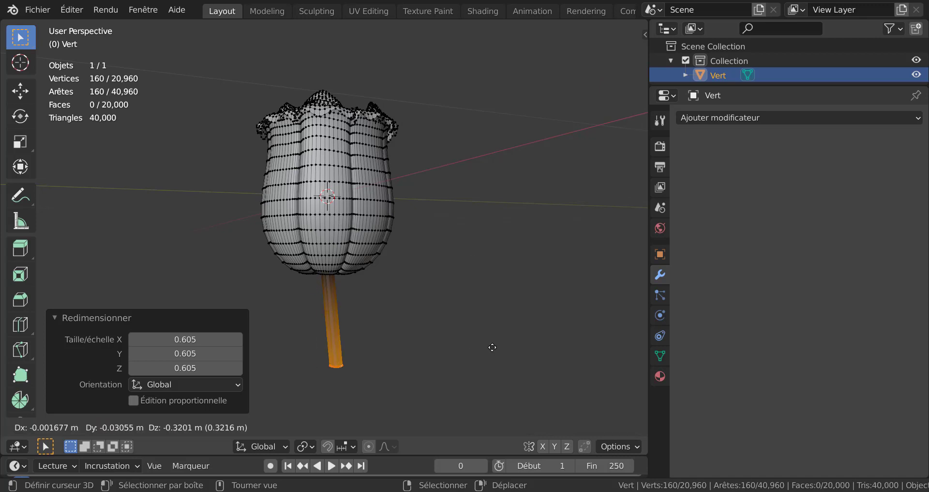
pyautogui.click(481, 326)
pyautogui.scroll(-4, 483, 326)
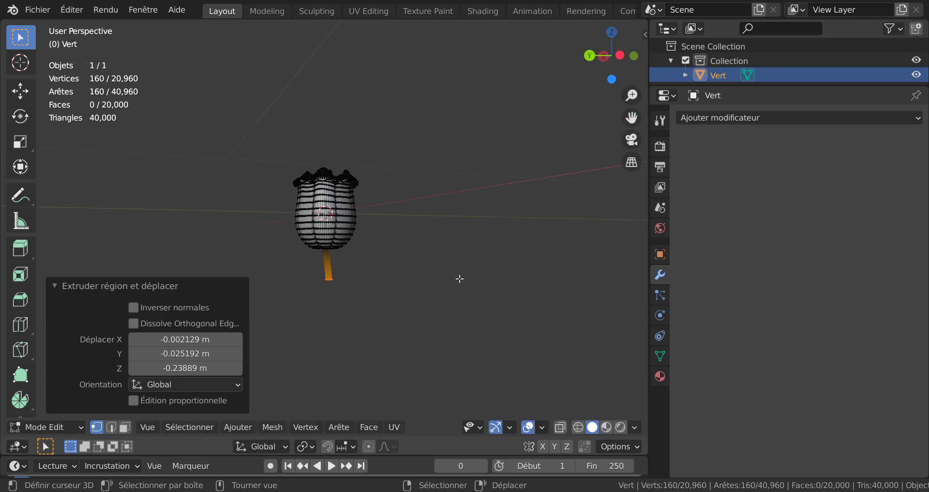
pyautogui.press('e')
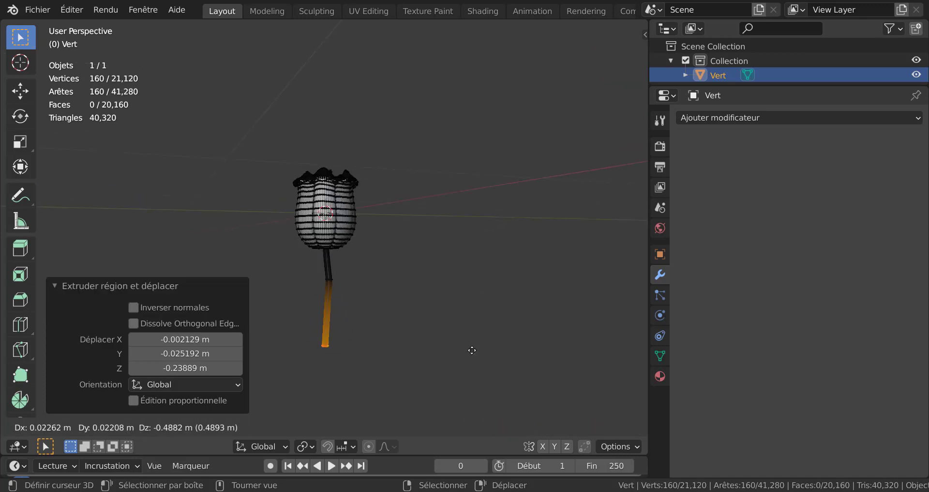
pyautogui.click(460, 339)
# Examine how the extruded stem joins the flower's base, from the side and below, in both Edit Mode and Object Mode
pyautogui.press('Tab')
pyautogui.press('Tab')
pyautogui.scroll(3, 438, 265)
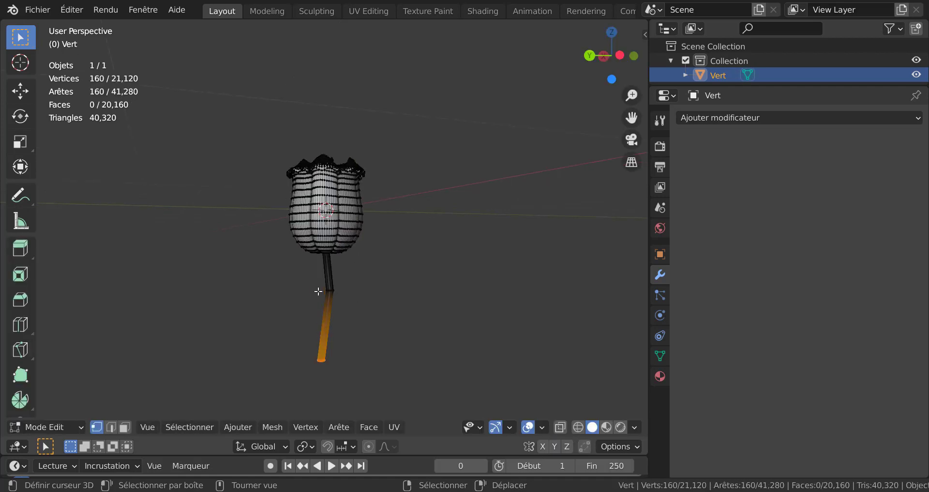
pyautogui.press('Tab')
pyautogui.press('Tab')
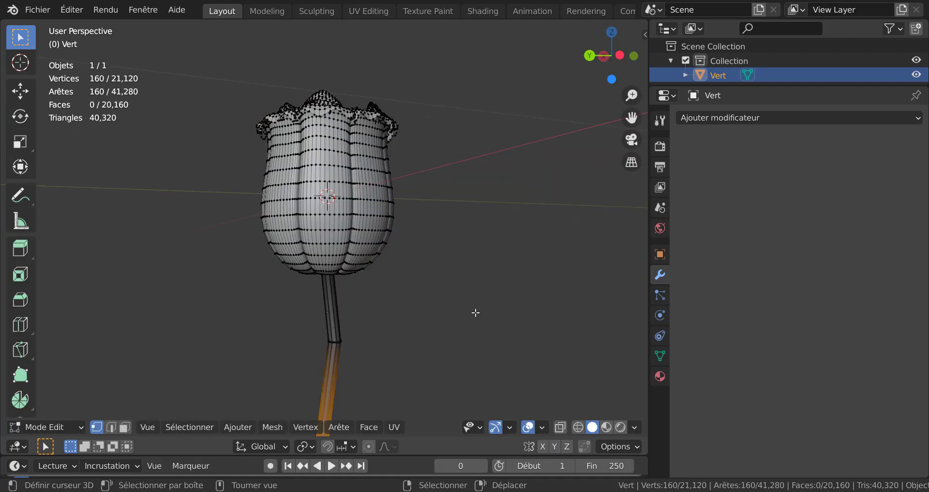
pyautogui.moveTo(475, 313); pyautogui.dragTo(432, 269, button='middle')
pyautogui.press('Tab')
pyautogui.press('Tab')
pyautogui.press('Tab')
pyautogui.press('Tab')
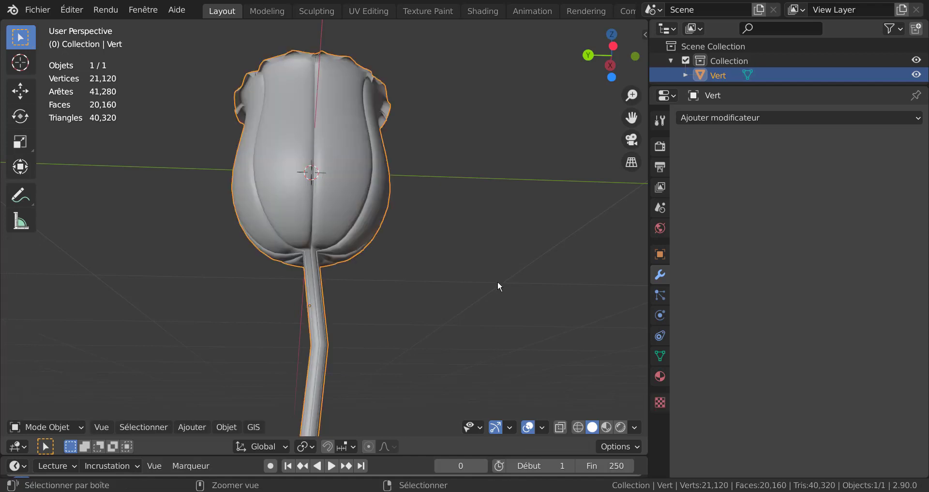
# Undo the stem extrusions along with the flattening, scaling and selection of the flower's base loop
pyautogui.hotkey('ctrl', 'z')
pyautogui.hotkey('ctrl', 'z')
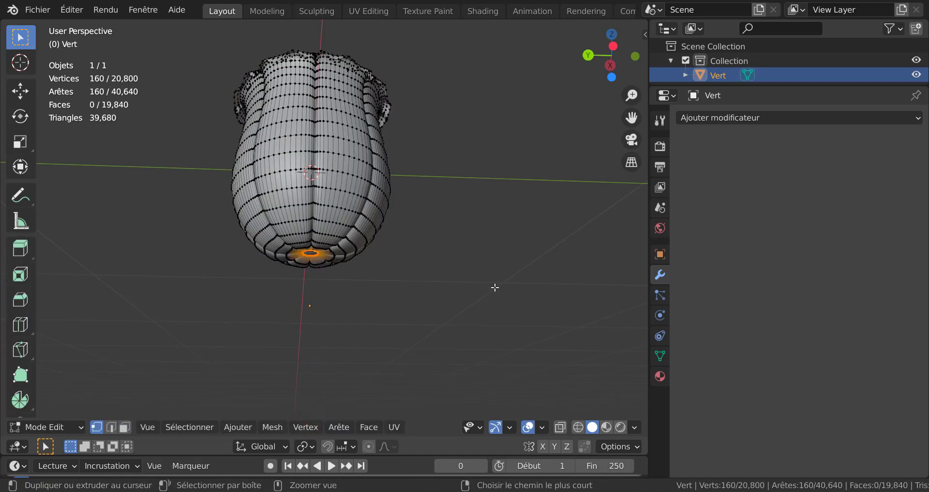
pyautogui.hotkey('ctrl', 'z')
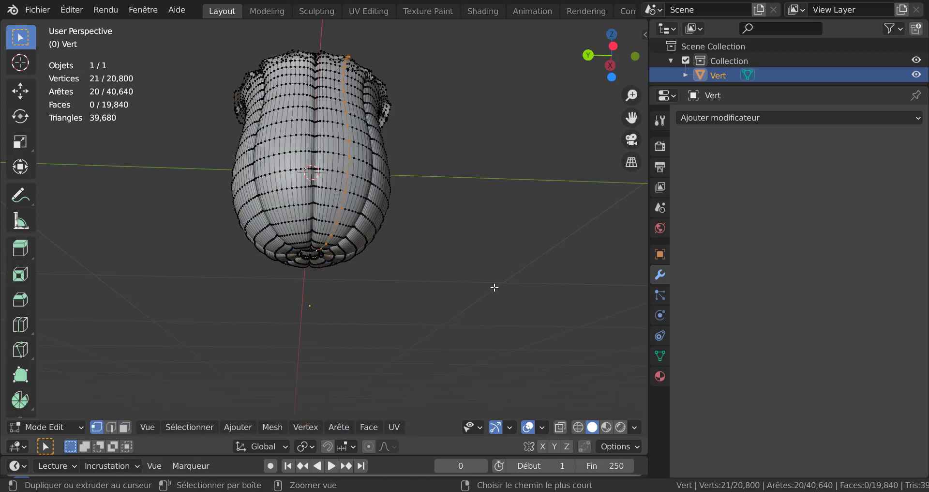
# Return the flower to Object Mode and undo the application of its Subdivision modifier
pyautogui.press('Tab')
pyautogui.press('Tab')
pyautogui.press('Tab')
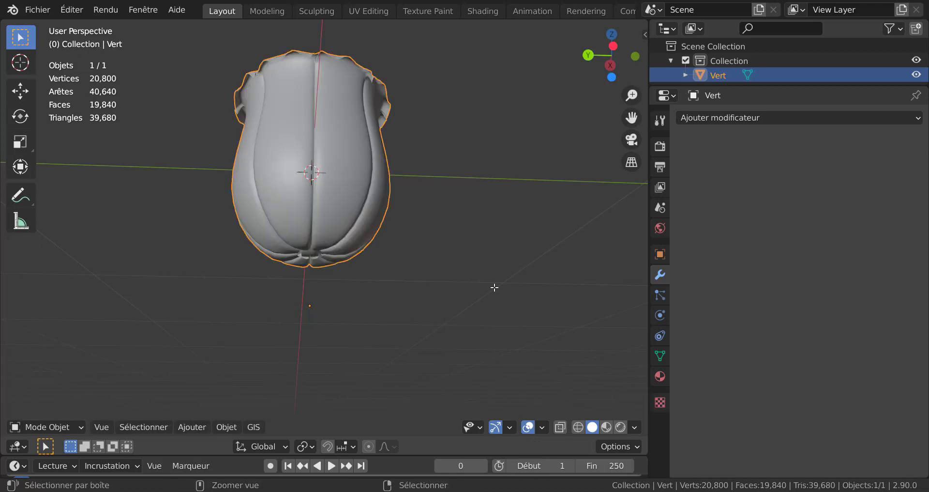
pyautogui.hotkey('ctrl', '1')
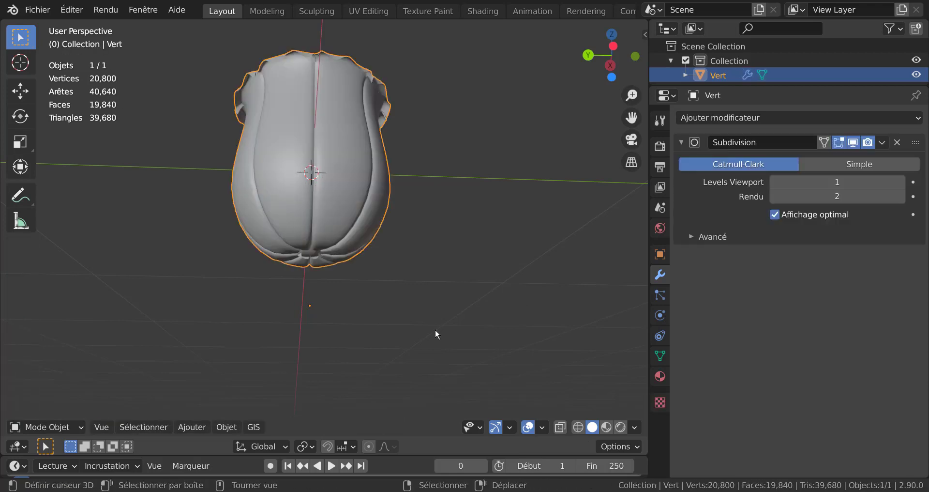
# Select the edge loop around the opening at the flower's base in Edit Mode and flatten it by scaling to 0 along Z
pyautogui.moveTo(435, 334); pyautogui.dragTo(448, 281, button='middle')
pyautogui.press('Tab')
pyautogui.scroll(6, 400, 296)
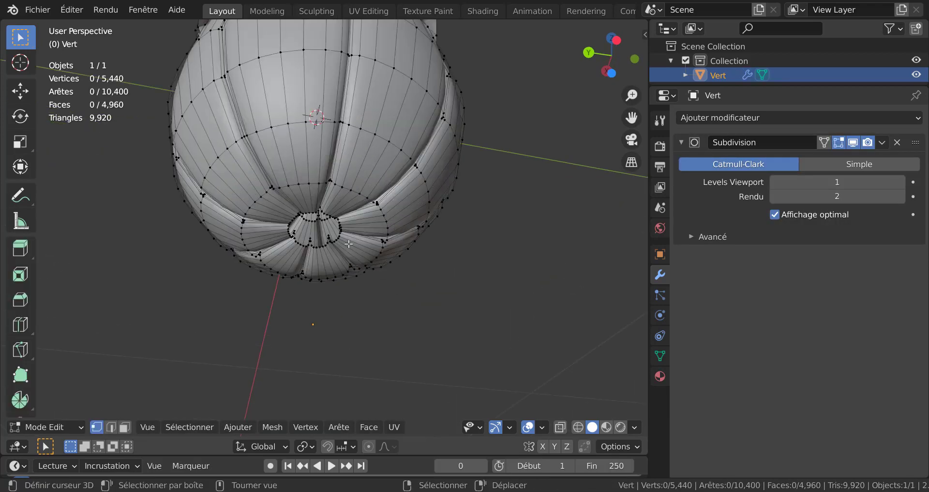
pyautogui.keyDown('alt'); pyautogui.click(354, 222); pyautogui.keyUp('alt')
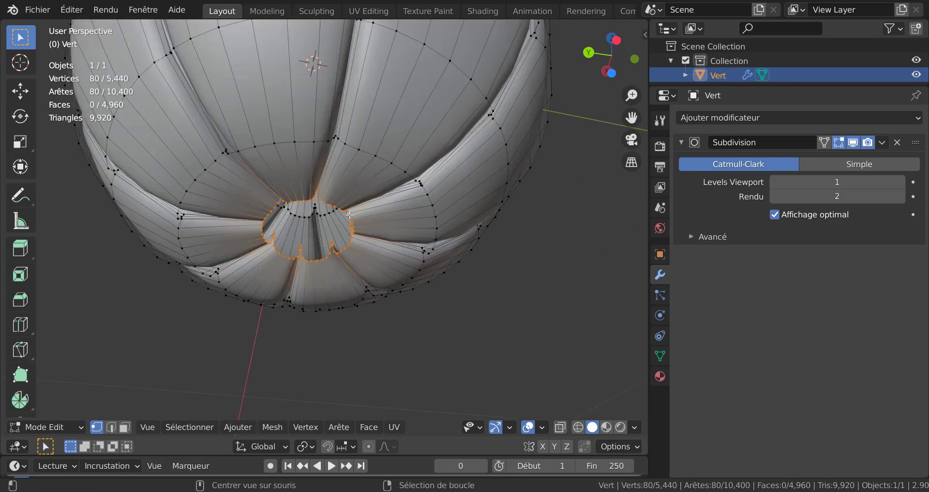
pyautogui.moveTo(506, 300); pyautogui.dragTo(510, 300, button='middle')
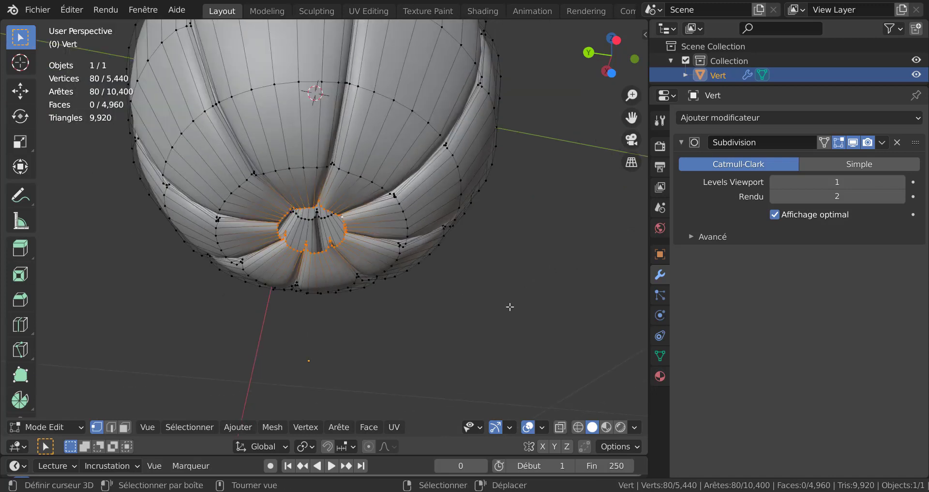
pyautogui.press('s')
pyautogui.press('z')
pyautogui.press('0')
pyautogui.press('Return')
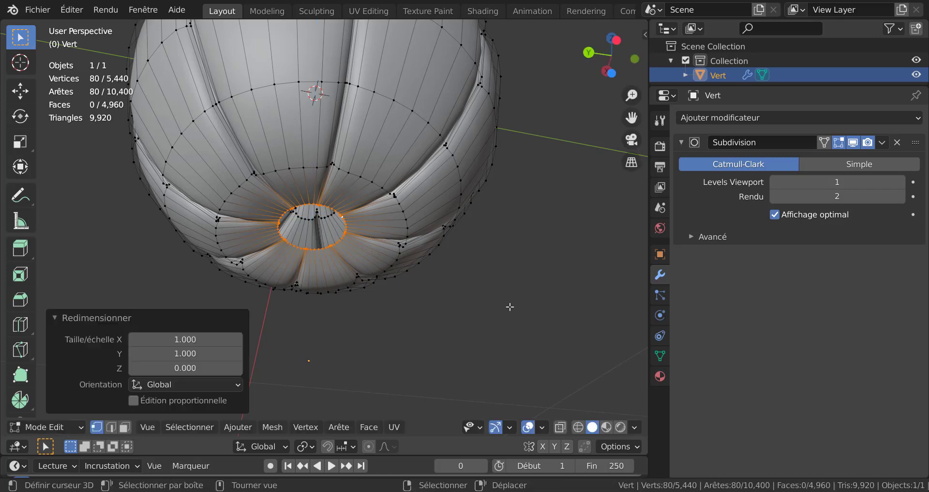
# Lower the flattened base loop about 0.035 m along Z
pyautogui.press('g')
pyautogui.press('z')
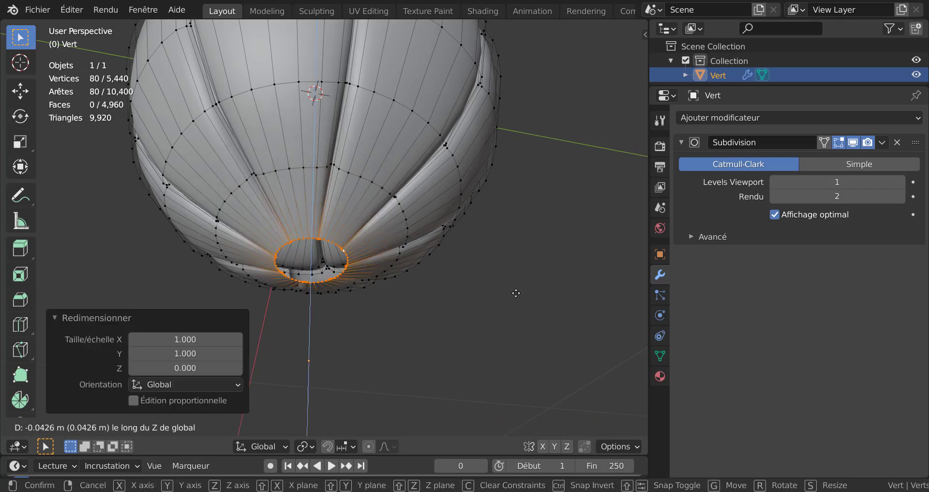
pyautogui.click(517, 277)
# Shrink the base loop uniformly to about 0.847 and extrude it about 0.087 m downward as the start of the stem
pyautogui.scroll(-5, 517, 277)
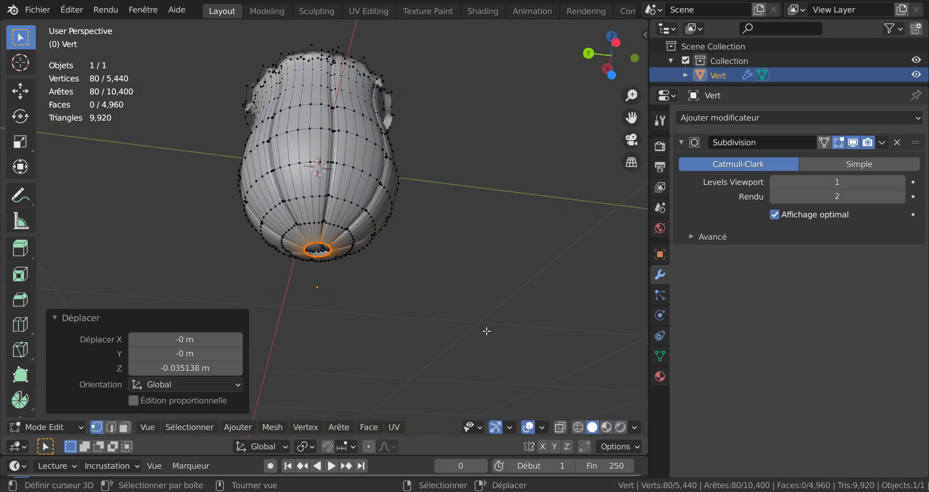
pyautogui.press('s')
pyautogui.click(472, 317)
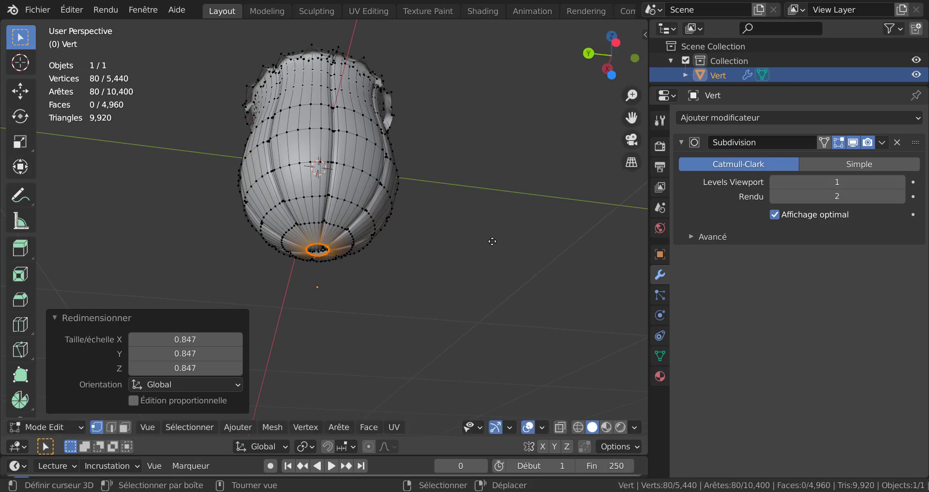
pyautogui.press('e')
pyautogui.click(505, 308)
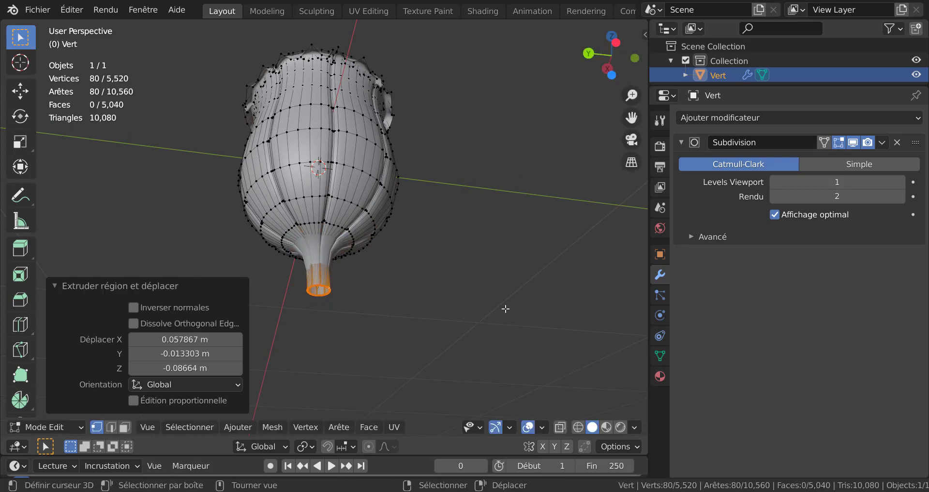
# Round the selected open edge loop at the stem's lower end with the LoopTools Circle operation
pyautogui.scroll(6, 505, 309)
pyautogui.press('Tab')
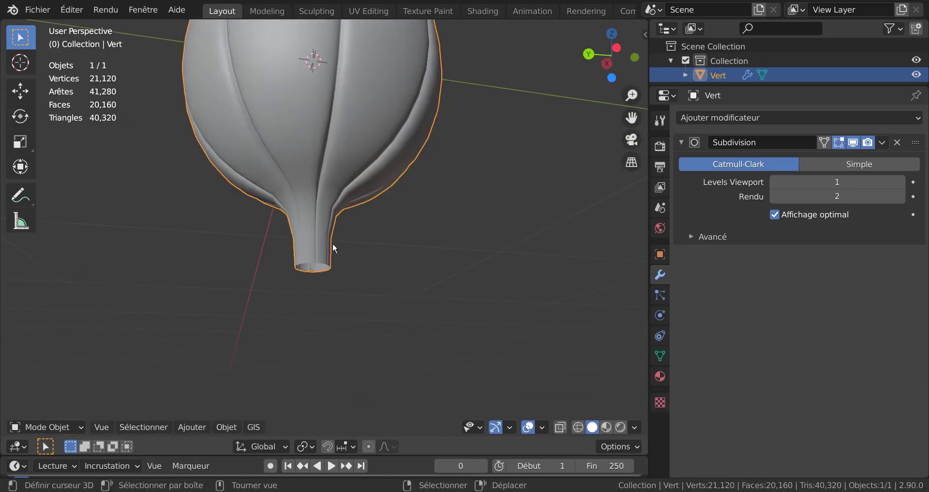
pyautogui.press('Tab')
pyautogui.keyDown('shift'); pyautogui.moveTo(404, 300); pyautogui.dragTo(427, 267, button='middle'); pyautogui.keyUp('shift')
pyautogui.scroll(5, 365, 232)
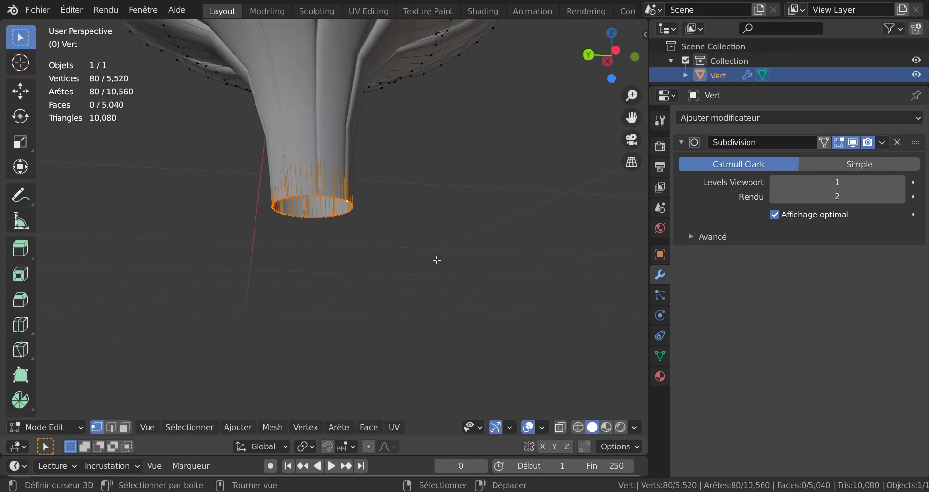
pyautogui.press('q')
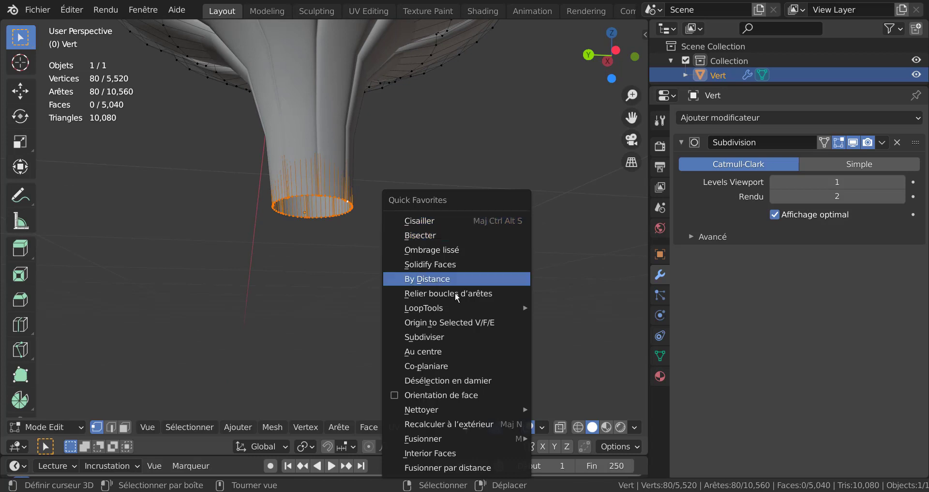
pyautogui.moveTo(455, 308)
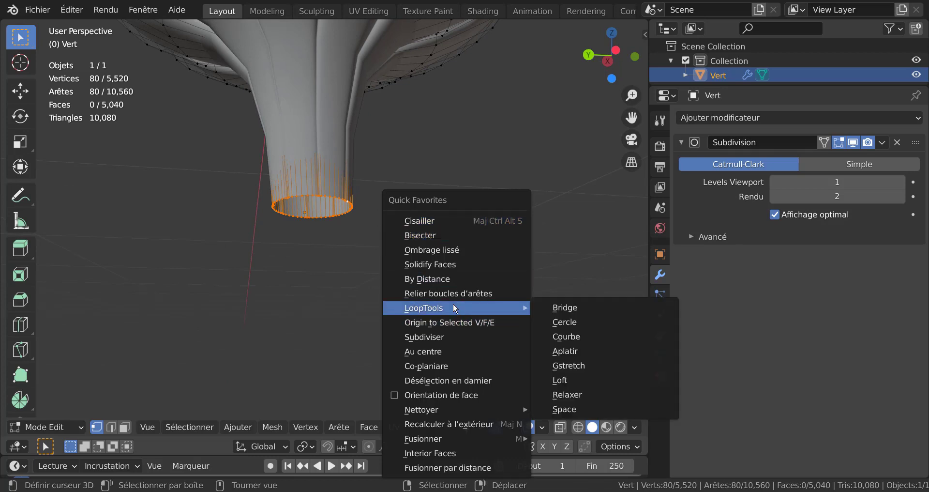
pyautogui.click(567, 322)
# Extrude the stem's end loop about 0.18 m downward and scale it down to taper the stem
pyautogui.scroll(-4, 476, 235)
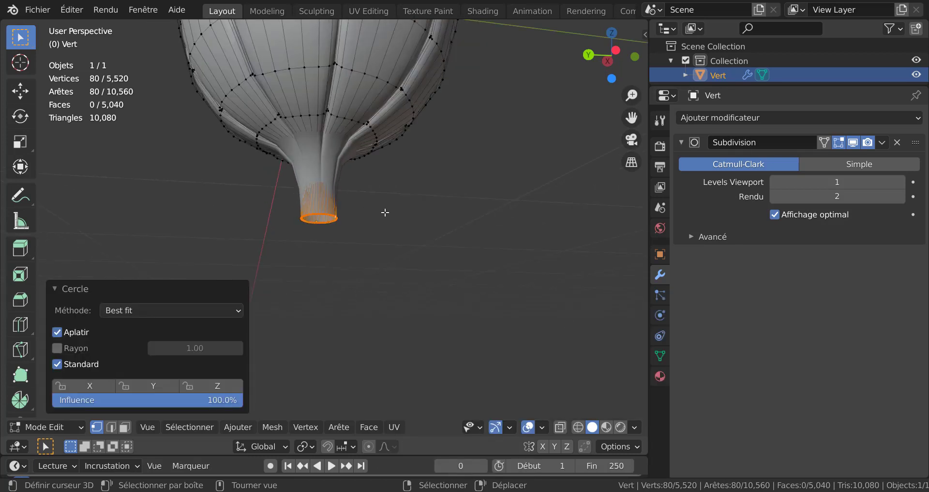
pyautogui.press('e')
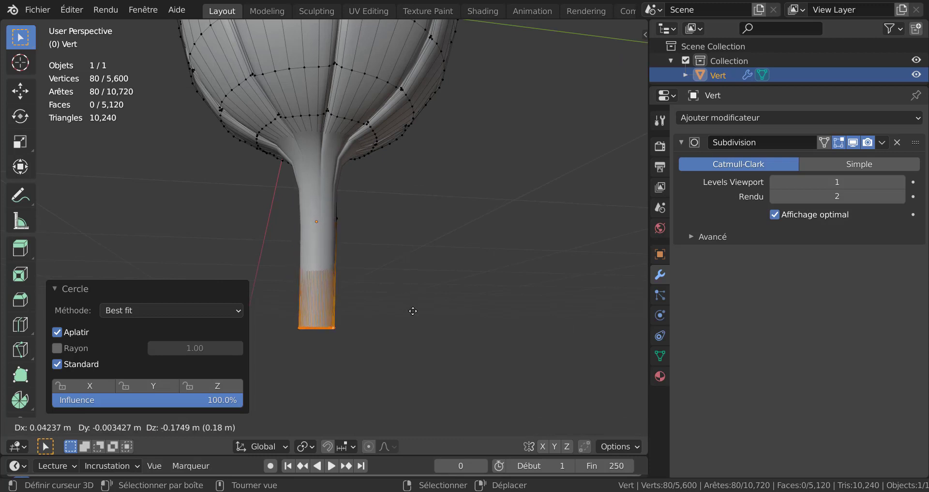
pyautogui.click(416, 312)
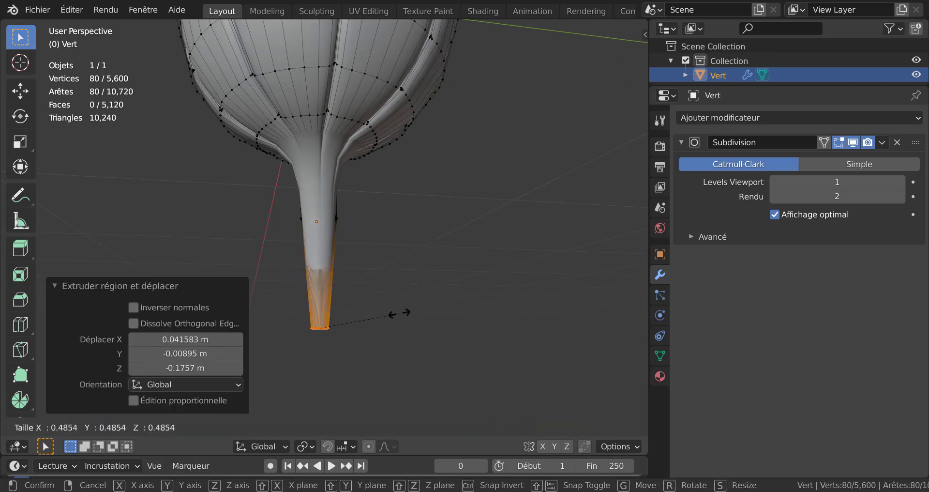
pyautogui.click(419, 321)
pyautogui.press('Tab')
pyautogui.moveTo(427, 280); pyautogui.dragTo(424, 281, button='middle')
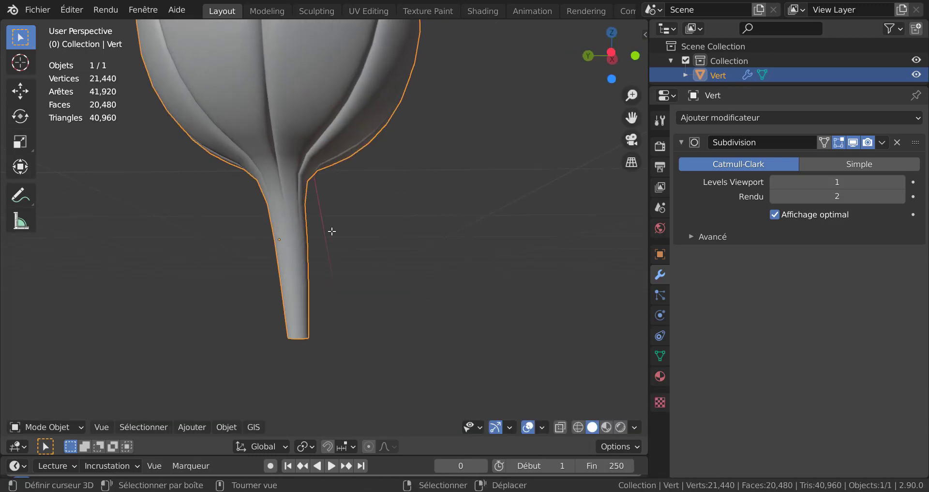
# Lengthen the stem with two more downward extrusions of its end loop, offset sideways to give a slight curve
pyautogui.press('Tab')
pyautogui.moveTo(405, 311); pyautogui.dragTo(429, 305, button='middle')
pyautogui.scroll(-4, 427, 297)
pyautogui.scroll(-3, 427, 294)
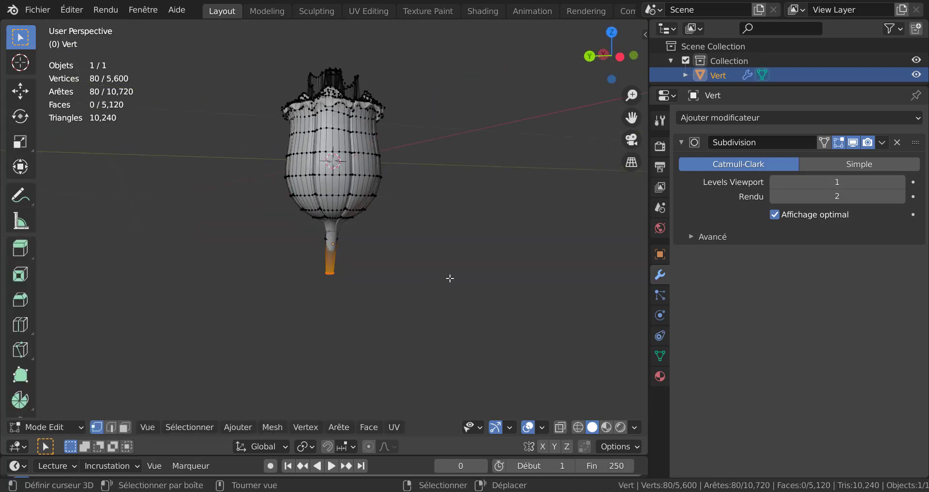
pyautogui.press('e')
pyautogui.click(435, 315)
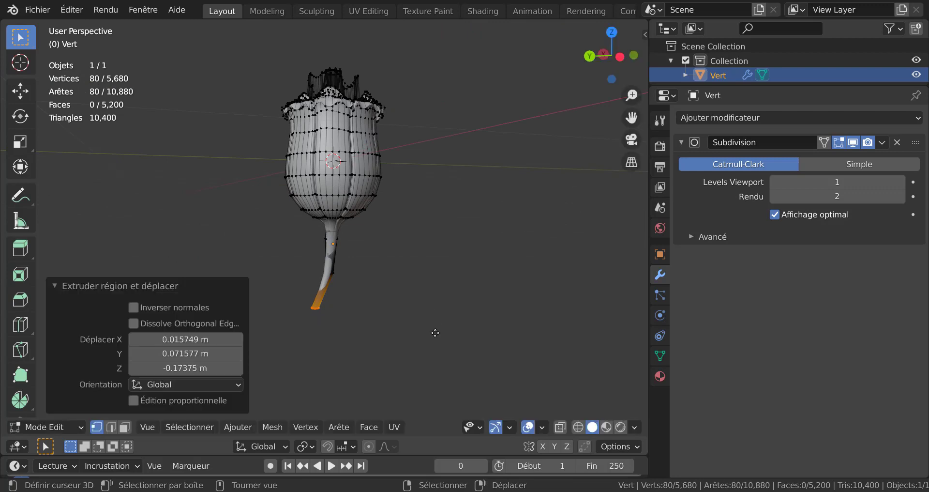
pyautogui.press('e')
pyautogui.click(448, 391)
pyautogui.press('Tab')
pyautogui.moveTo(468, 345); pyautogui.dragTo(400, 355, button='middle')
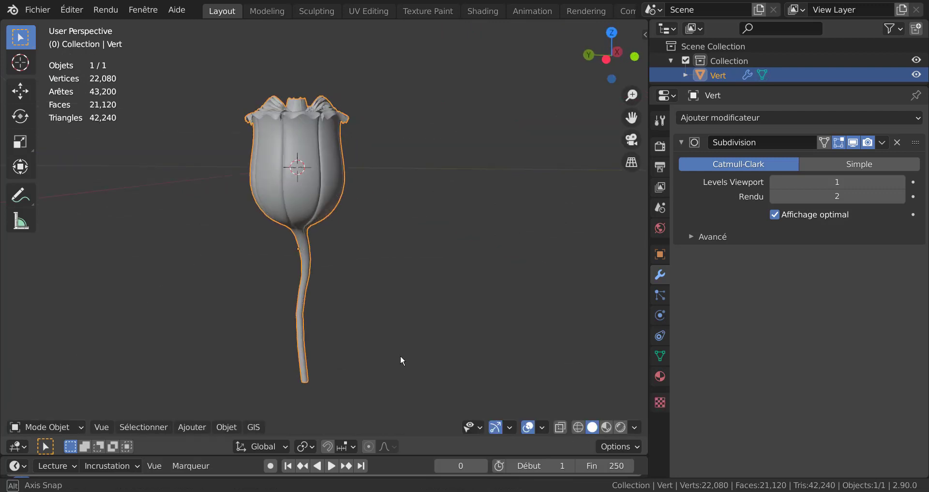
pyautogui.moveTo(502, 266); pyautogui.dragTo(519, 314, button='middle')
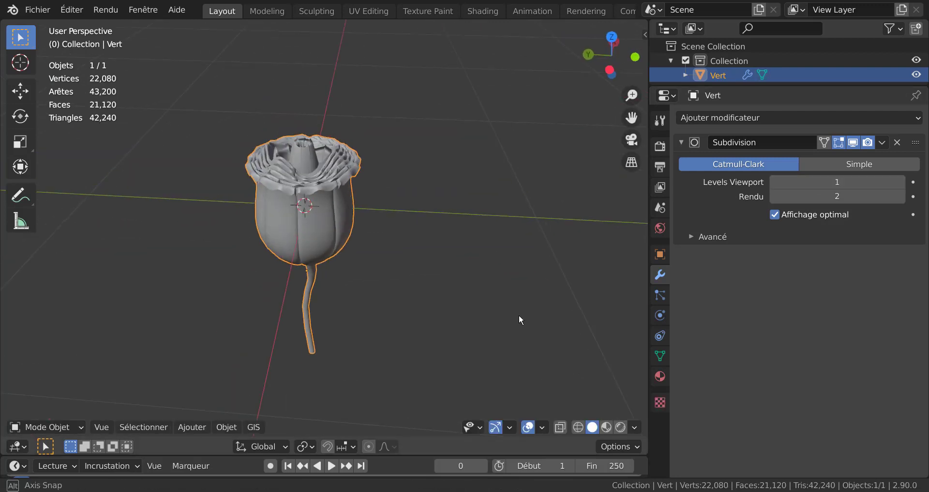
# Apply the Subdivision modifier to the flower and check the resulting mesh in Edit Mode
pyautogui.click(882, 142)
pyautogui.click(834, 156)
pyautogui.press('Tab')
pyautogui.moveTo(541, 195); pyautogui.dragTo(509, 190, button='middle')
pyautogui.press('Tab')
pyautogui.moveTo(500, 234); pyautogui.dragTo(441, 253, button='middle')
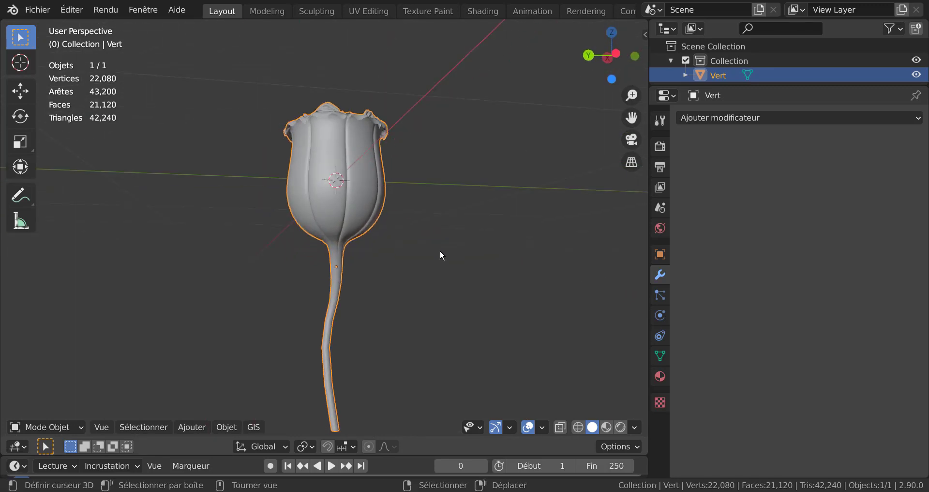
pyautogui.press('Tab')
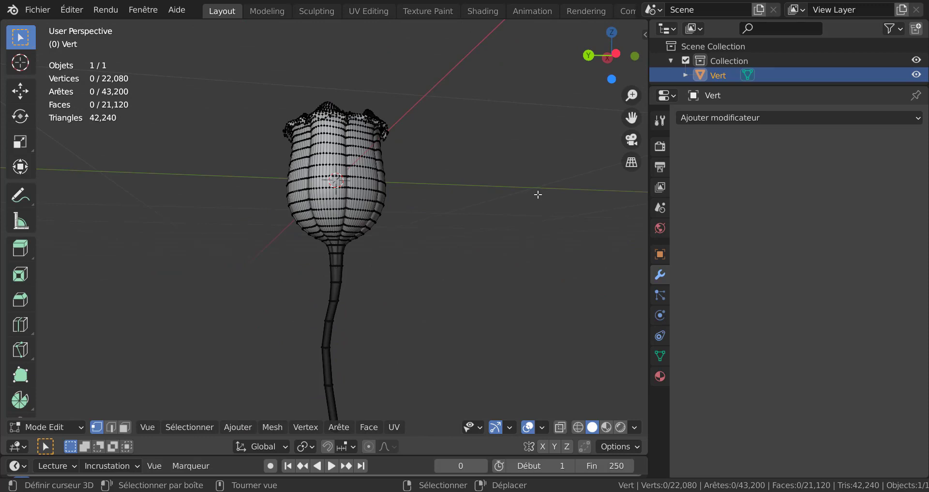
pyautogui.moveTo(537, 193); pyautogui.dragTo(508, 240, button='middle')
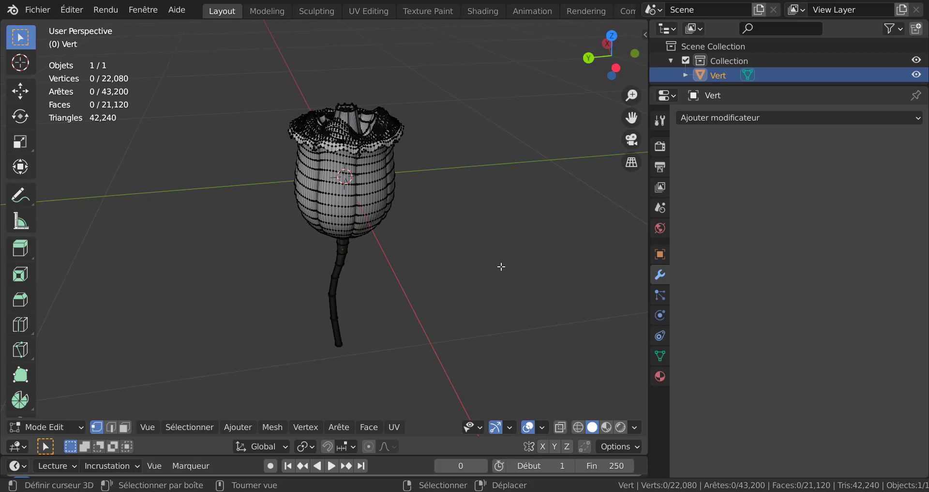
# Return to Object Mode and hide the flower object from the viewport
pyautogui.press('Tab')
pyautogui.click(471, 201)
pyautogui.click(405, 201)
pyautogui.press('g')
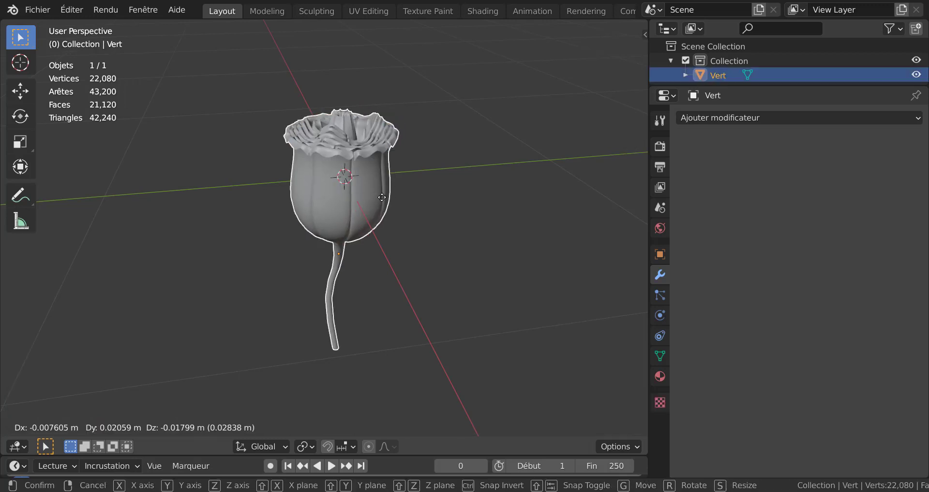
pyautogui.press('Escape')
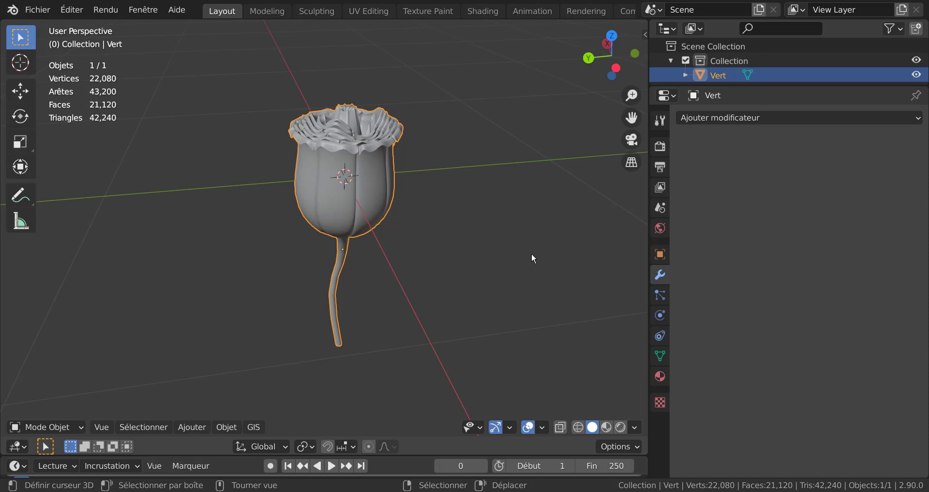
pyautogui.press('h')
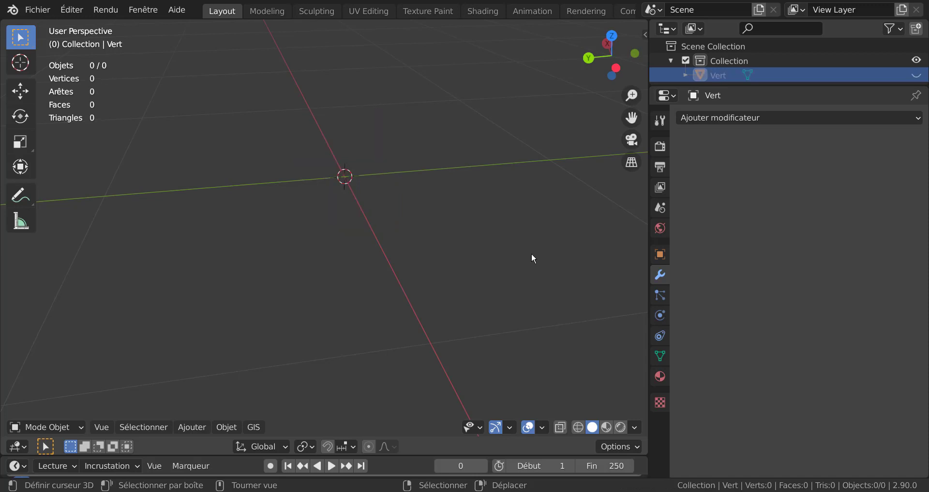
# Add a 32-vertex mesh circle at the origin in top view and scale it to about 0.344
pyautogui.press('KP_7')
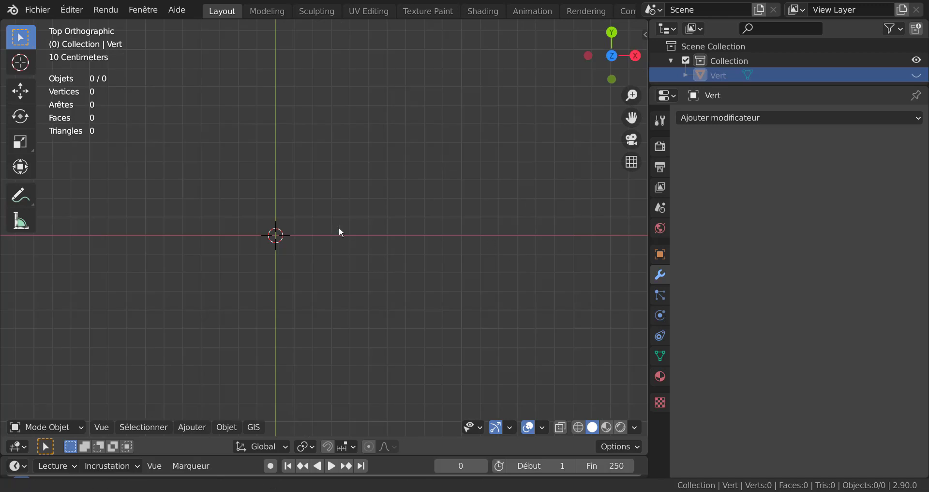
pyautogui.keyDown('shift'); pyautogui.moveTo(340, 230); pyautogui.dragTo(425, 218, button='middle'); pyautogui.keyUp('shift')
pyautogui.click(186, 429)
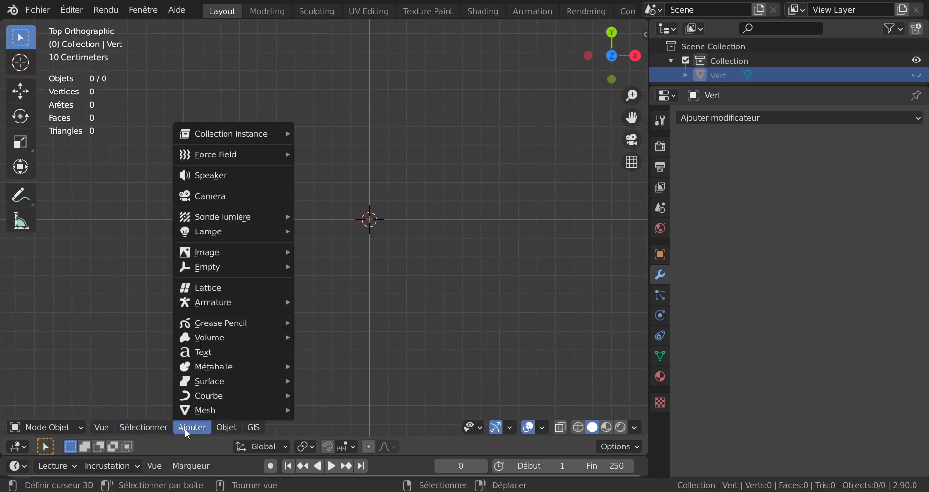
pyautogui.moveTo(193, 410)
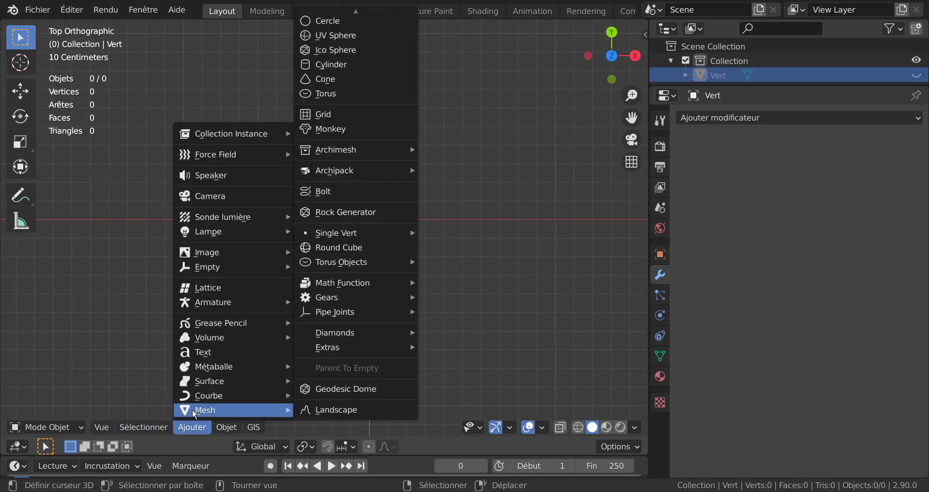
pyautogui.click(332, 21)
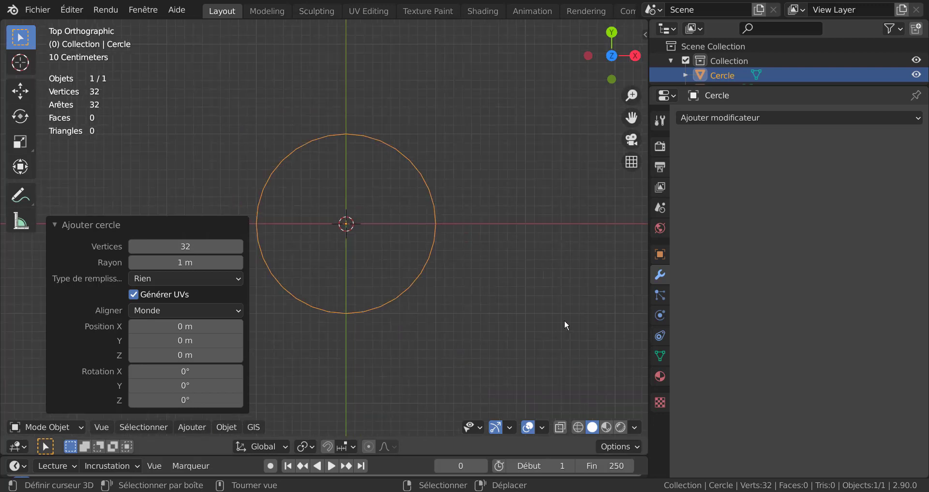
pyautogui.press('s')
pyautogui.click(421, 248)
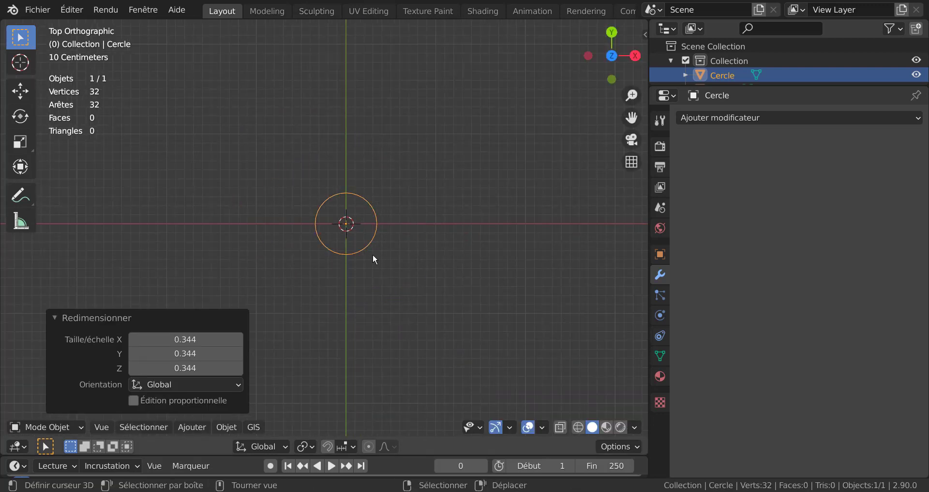
# Enter Edit Mode on the circle and select its vertex farthest along positive Y
pyautogui.press('Tab')
pyautogui.scroll(4, 366, 264)
pyautogui.click(367, 156)
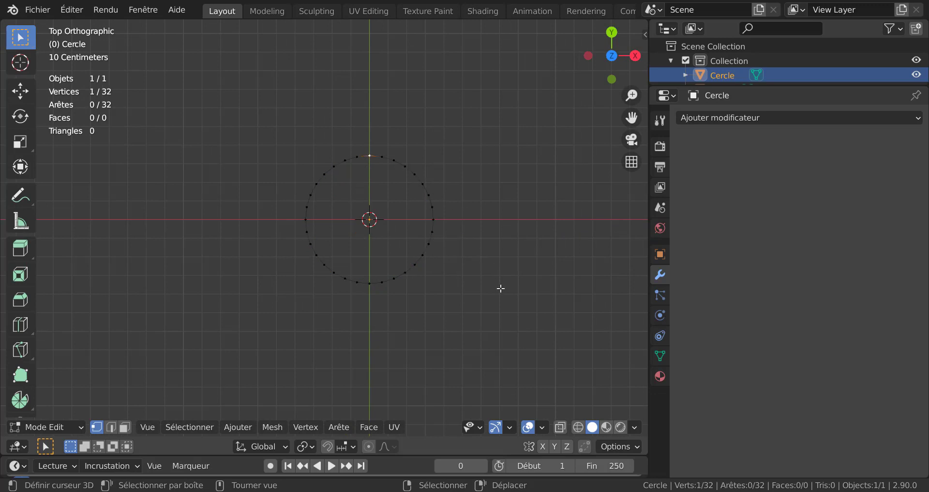
pyautogui.press('g')
pyautogui.press('z')
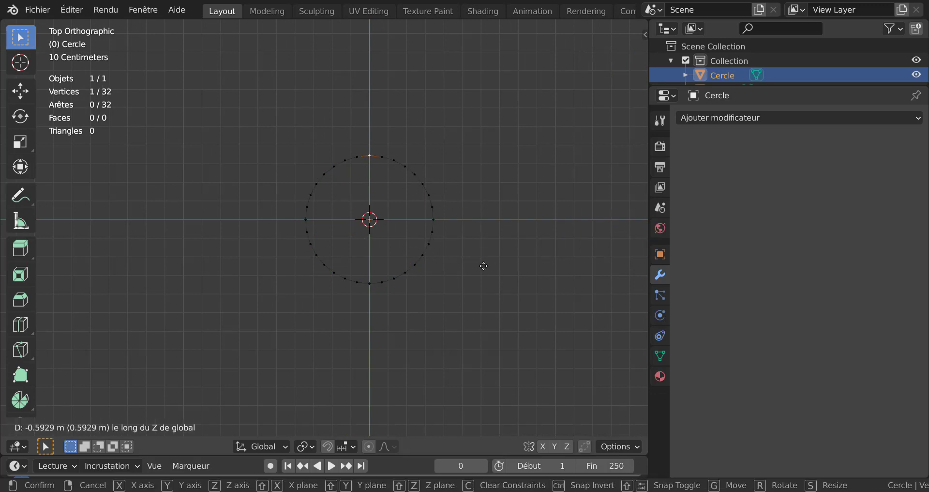
pyautogui.press('Escape')
# Move the selected circle vertex about 0.57 m along the Y axis to form a pointed tip
pyautogui.press('g')
pyautogui.press('y')
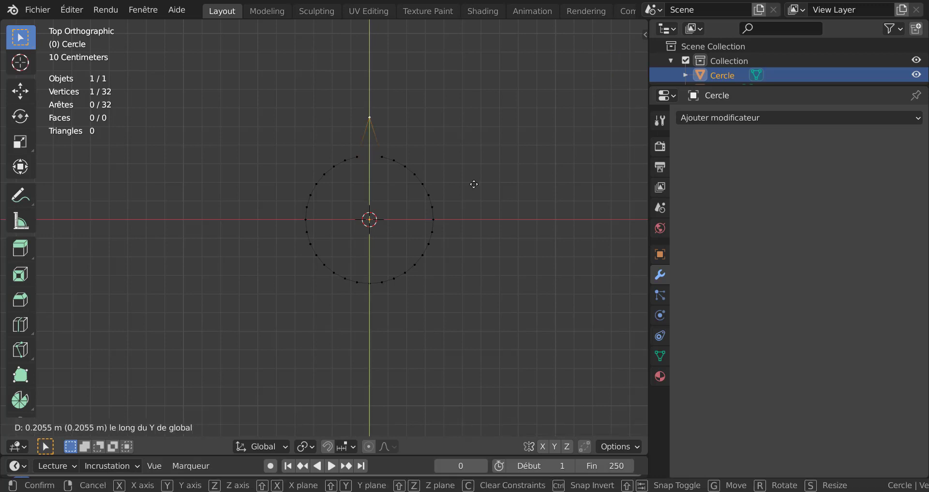
pyautogui.click(466, 172)
pyautogui.keyDown('shift'); pyautogui.moveTo(466, 223); pyautogui.dragTo(464, 275, button='middle'); pyautogui.keyUp('shift')
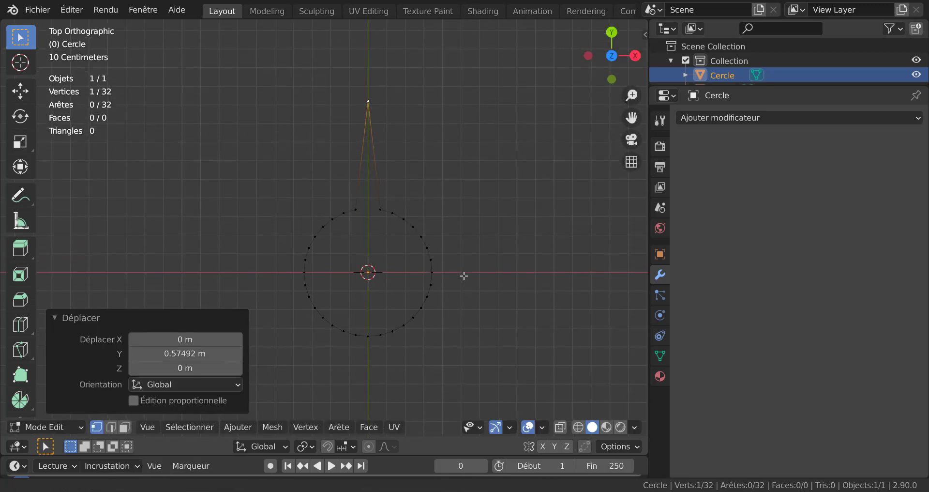
# Select the vertex path from the tip to the circle's positive X vertex and smooth it with LoopTools Relax at 25 iterations
pyautogui.click(371, 106)
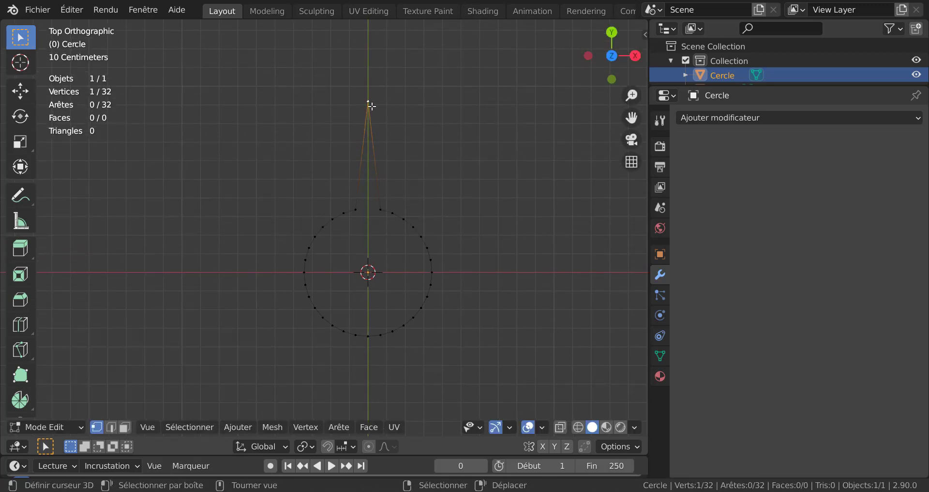
pyautogui.keyDown('ctrl'); pyautogui.click(431, 272); pyautogui.keyUp('ctrl')
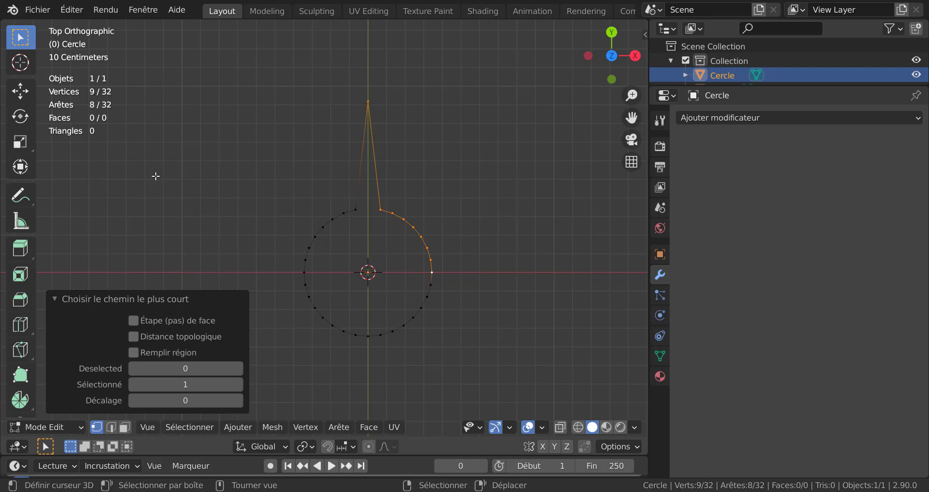
pyautogui.press('q')
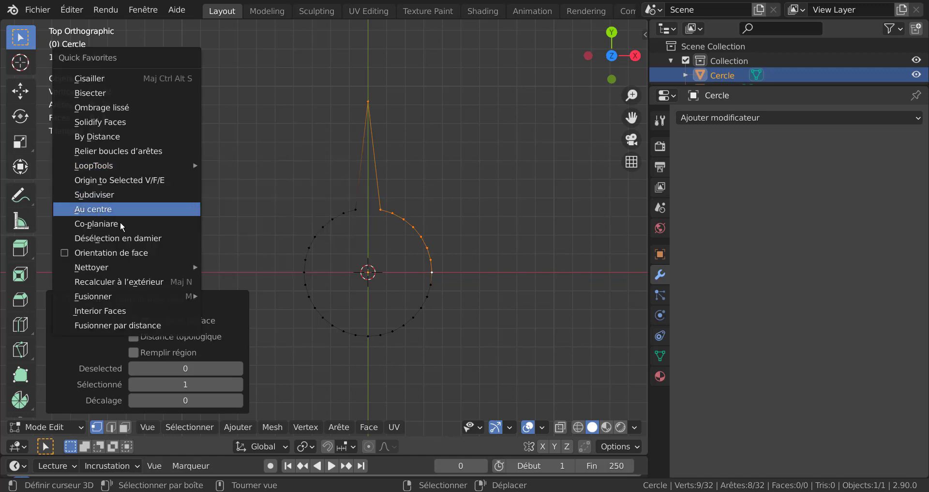
pyautogui.moveTo(112, 163)
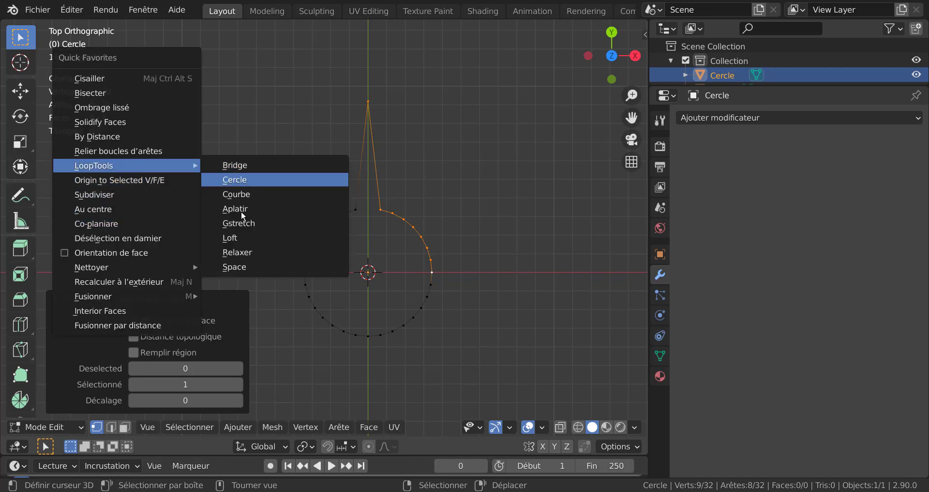
pyautogui.click(234, 257)
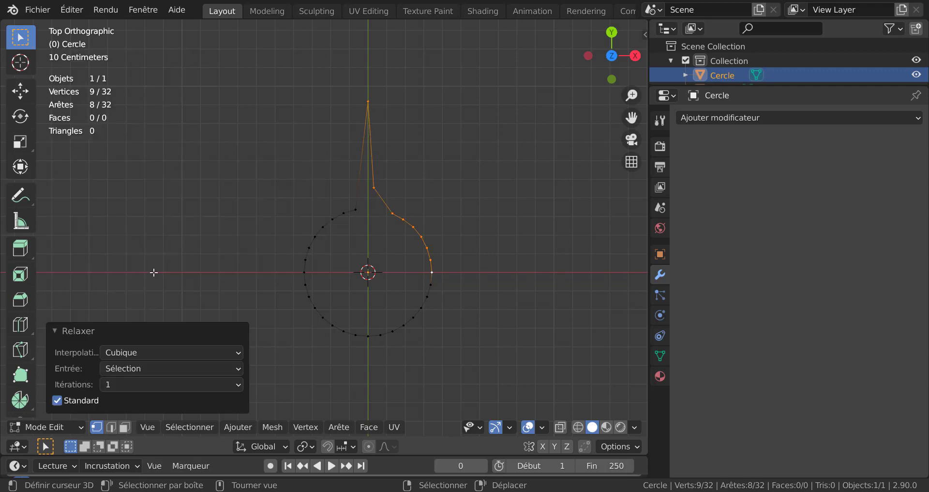
pyautogui.click(115, 385)
pyautogui.click(134, 318)
pyautogui.click(117, 384)
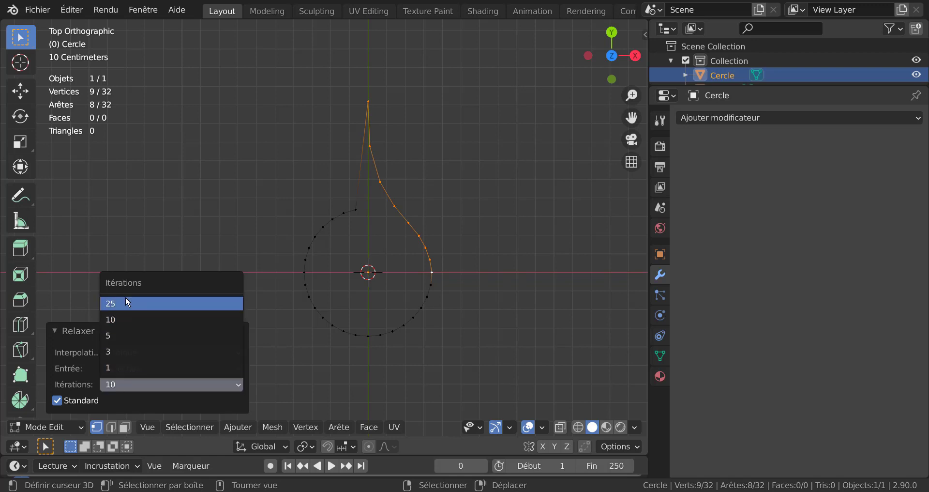
pyautogui.click(126, 301)
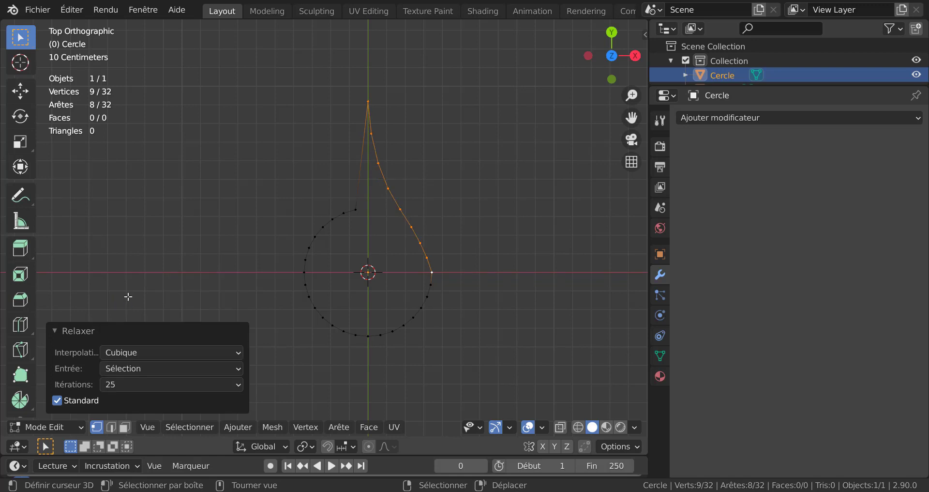
# Select the vertex path from the tip to the circle's negative X vertex and smooth it with LoopTools Relax at 25 iterations
pyautogui.click(367, 99)
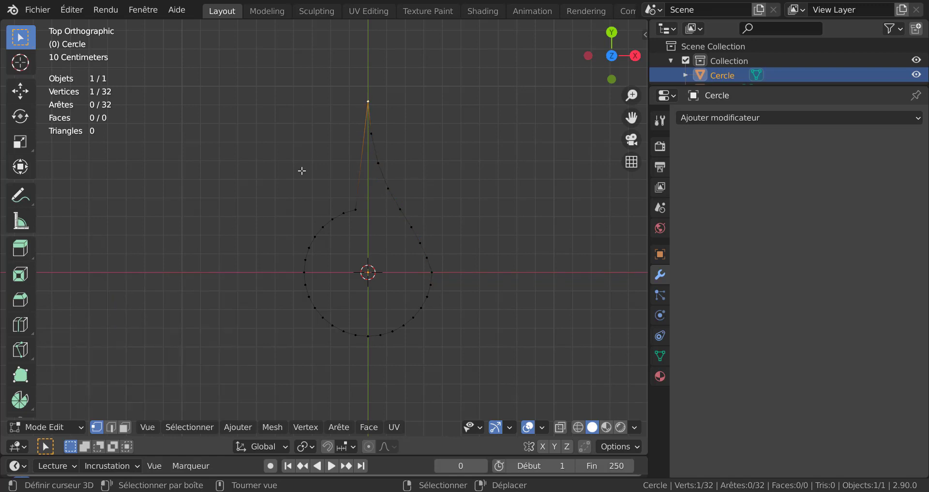
pyautogui.keyDown('ctrl'); pyautogui.click(304, 272); pyautogui.keyUp('ctrl')
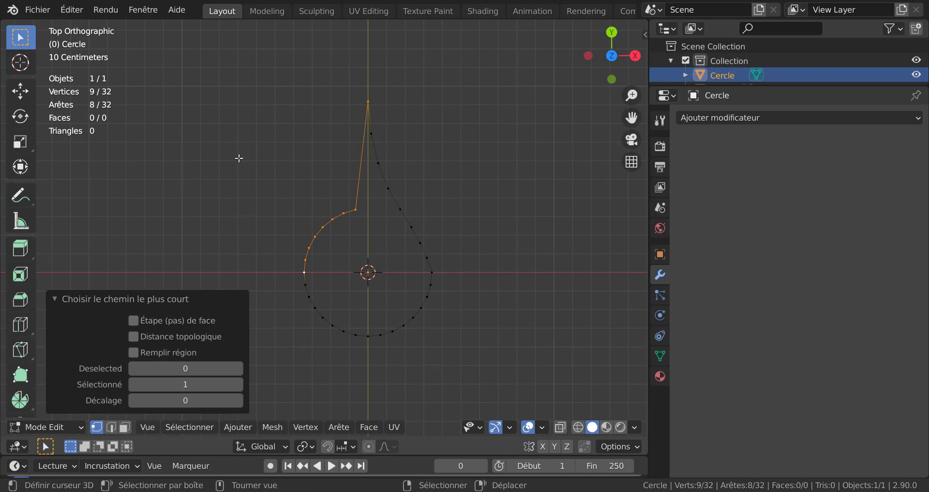
pyautogui.press('Tab')
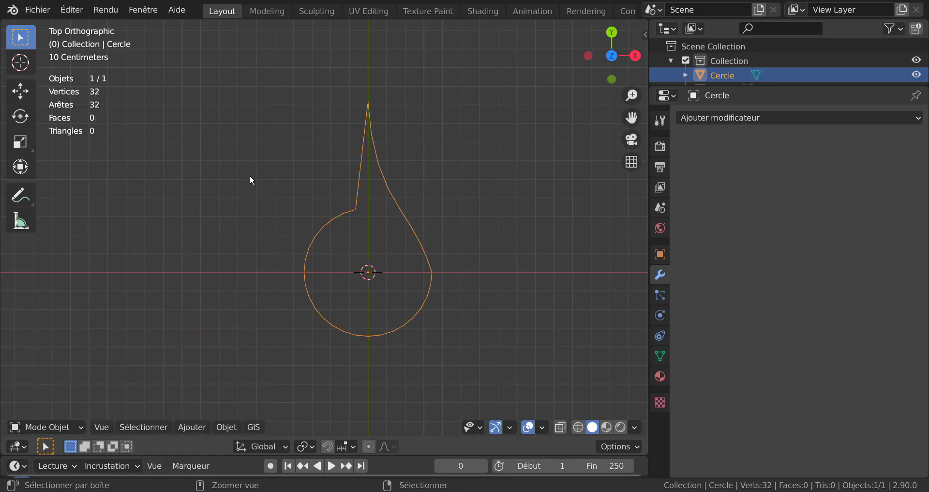
pyautogui.press('Tab')
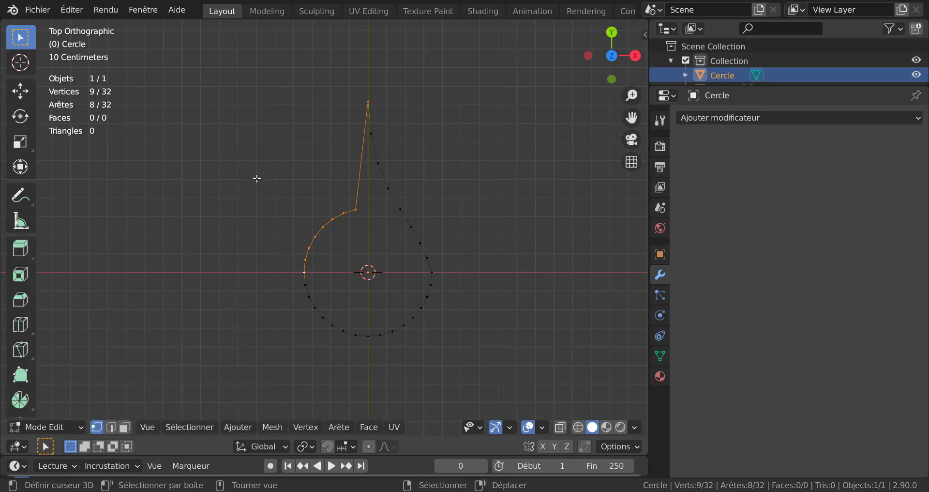
pyautogui.press('q')
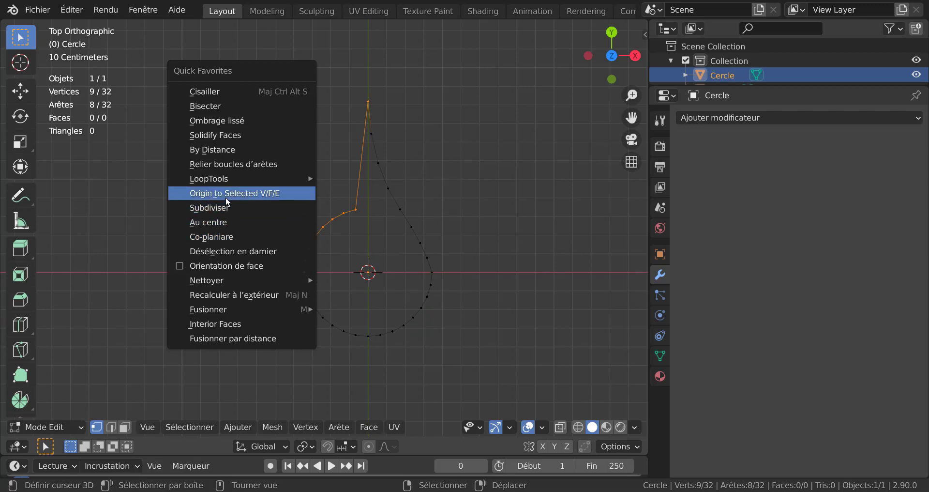
pyautogui.moveTo(225, 180)
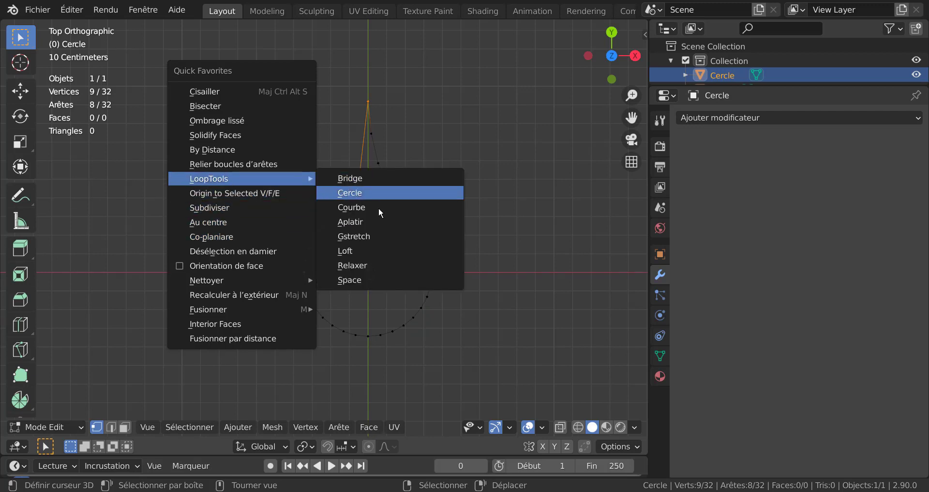
pyautogui.click(354, 265)
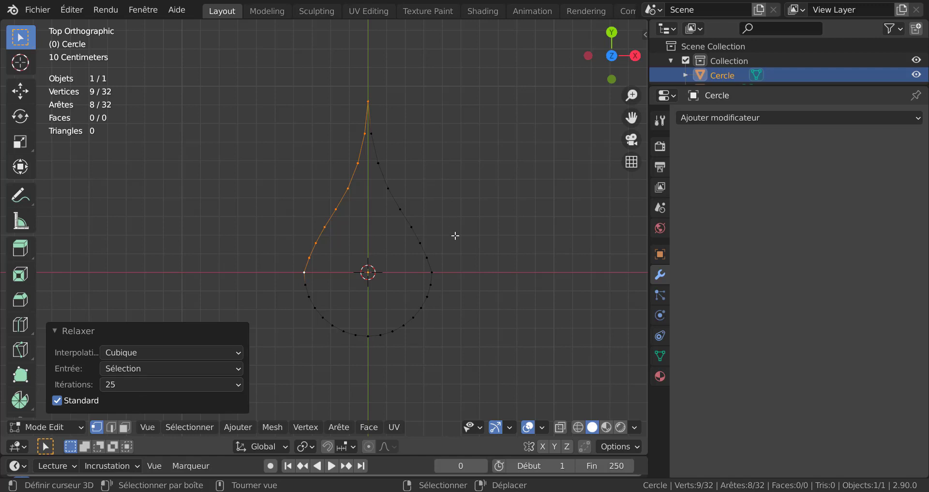
# Select the whole teardrop outline and scale it by about 1.974 along the Y axis
pyautogui.press('a')
pyautogui.scroll(-1, 475, 225)
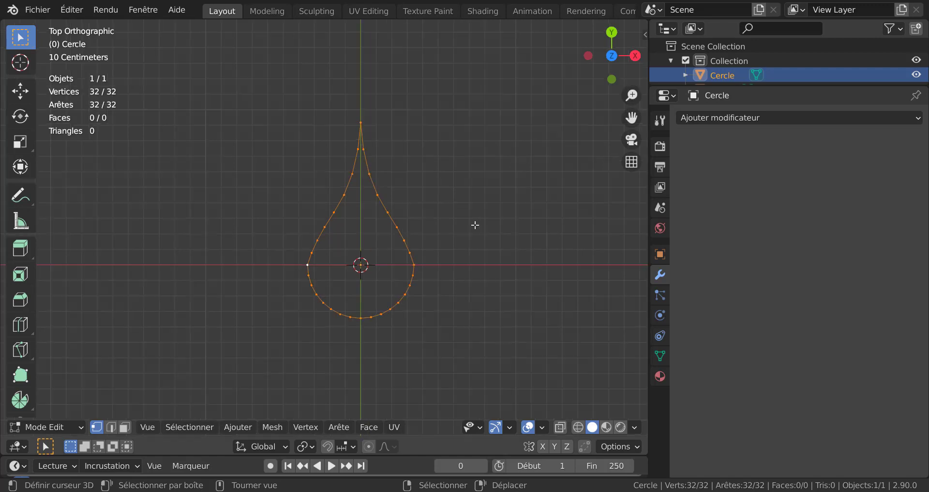
pyautogui.scroll(-2, 475, 225)
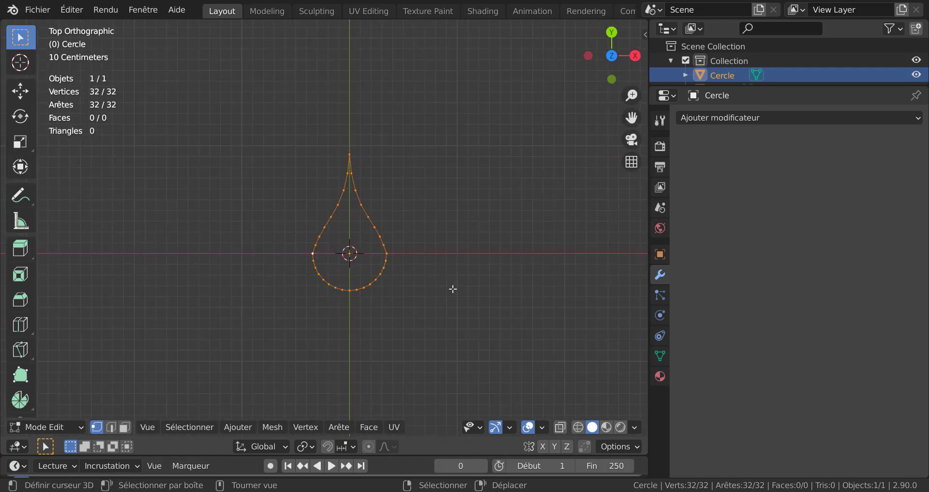
pyautogui.press('s')
pyautogui.press('y')
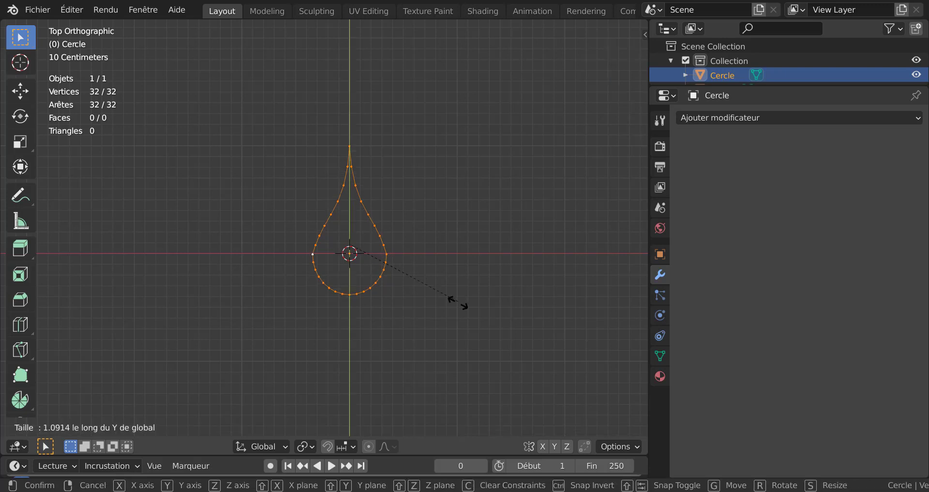
pyautogui.click(487, 417)
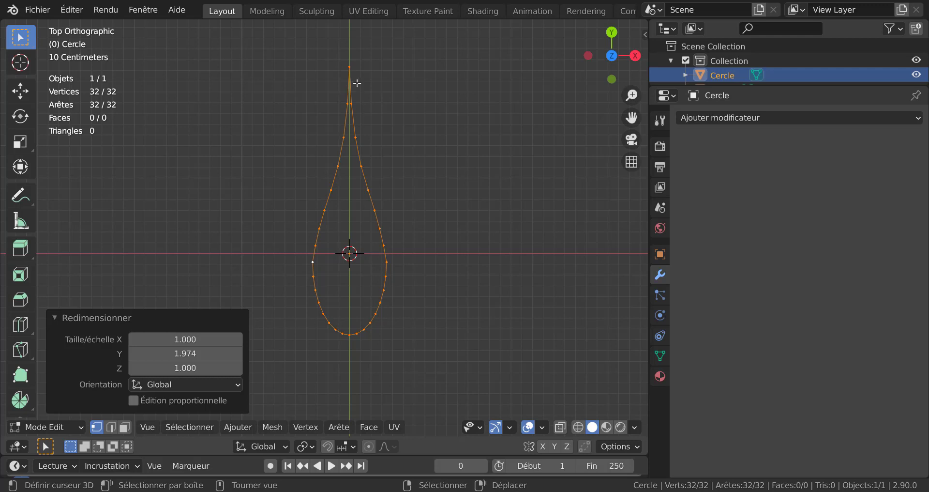
# Join the outline's tip vertex to its base vertex with a central edge
pyautogui.click(350, 61)
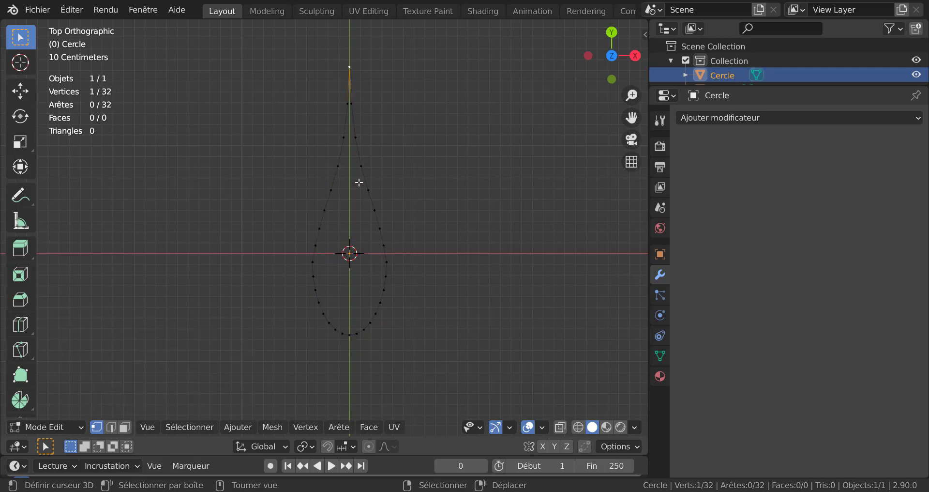
pyautogui.keyDown('shift'); pyautogui.click(349, 343); pyautogui.keyUp('shift')
pyautogui.keyDown('shift'); pyautogui.scroll(-2, 462, 260); pyautogui.keyUp('shift')
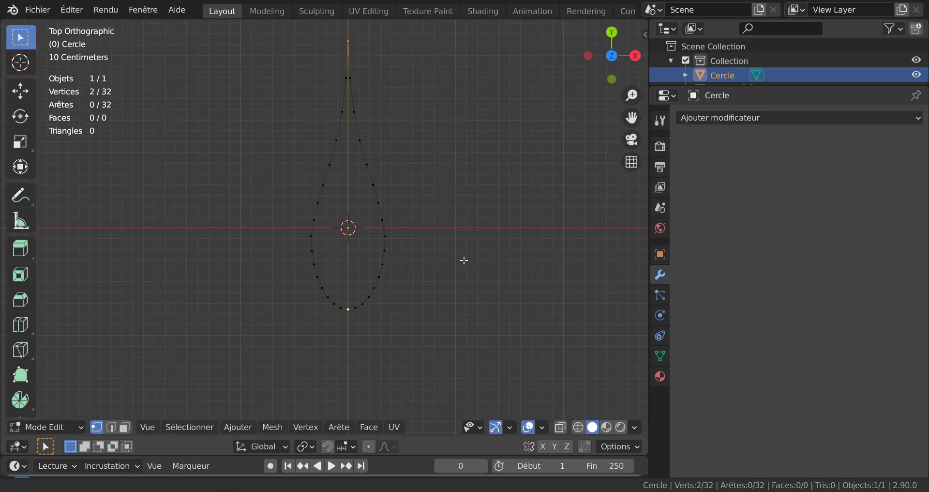
pyautogui.scroll(2, 442, 326)
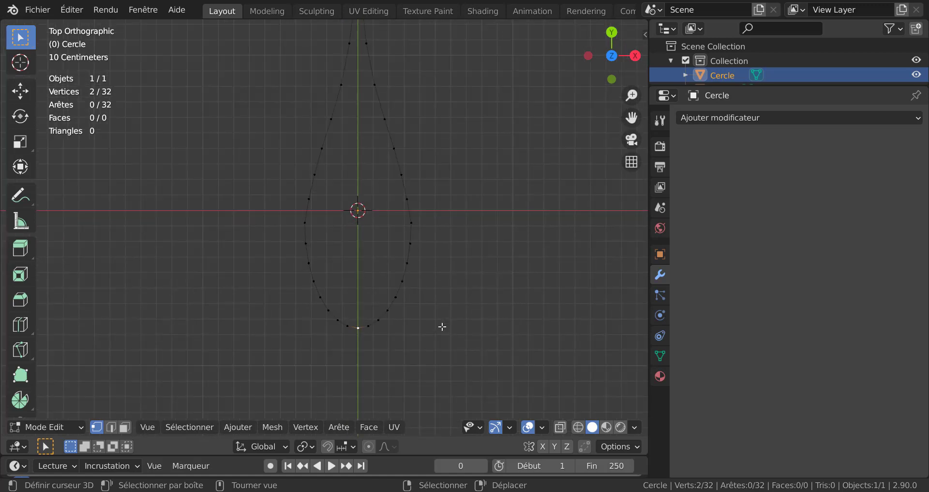
pyautogui.press('f')
pyautogui.click(500, 328)
# Divide the central edge with a 15-cut loop cut
pyautogui.hotkey('ctrl', 'r')
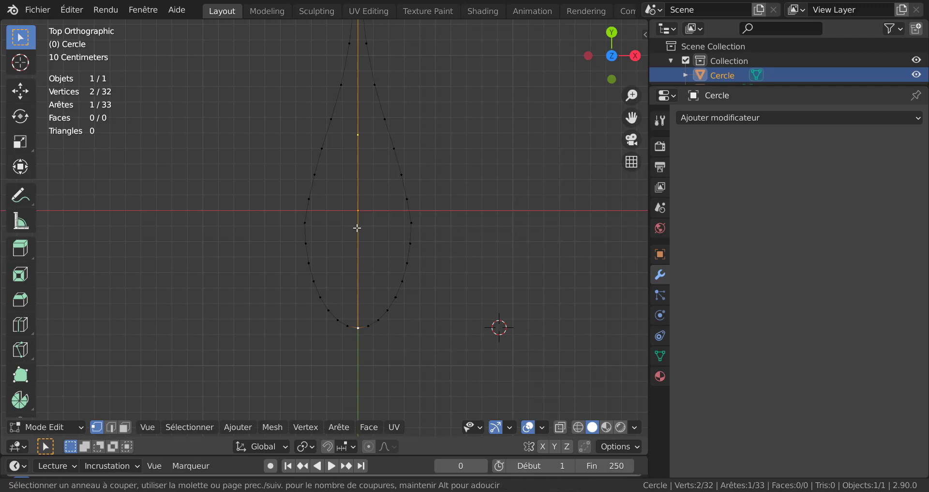
pyautogui.scroll(4, 357, 228)
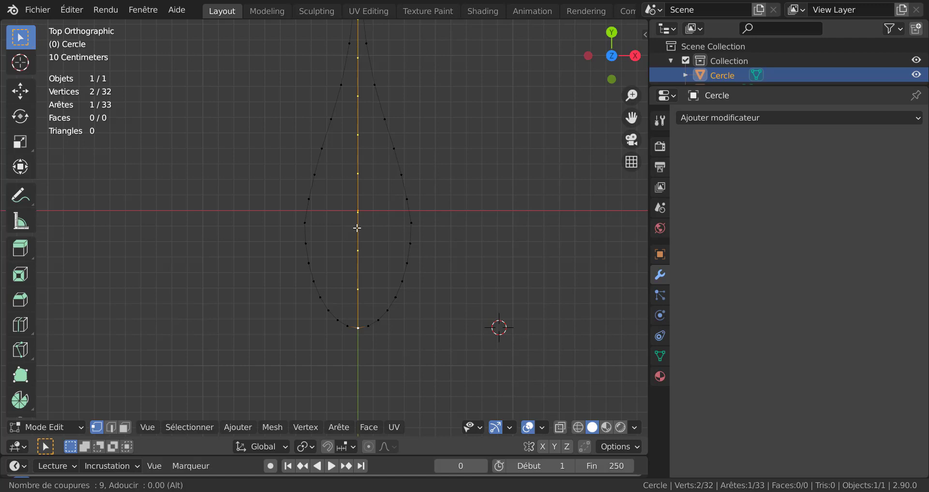
pyautogui.scroll(1, 357, 228)
pyautogui.click(357, 227)
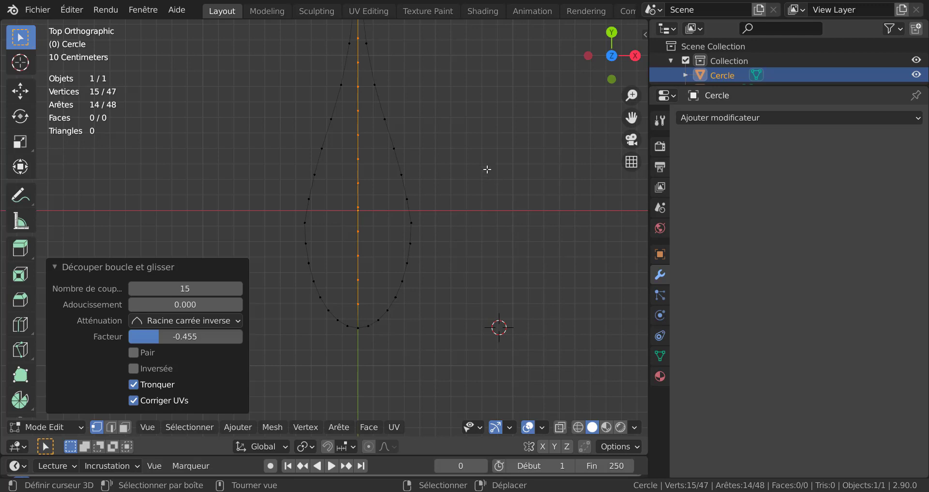
# Bridge the positive X outline, from beside the tip to two vertices before the base, with the midrib vertices, excluding the midrib's topmost cut
pyautogui.keyDown('shift'); pyautogui.moveTo(487, 169); pyautogui.dragTo(473, 263, button='middle'); pyautogui.keyUp('shift')
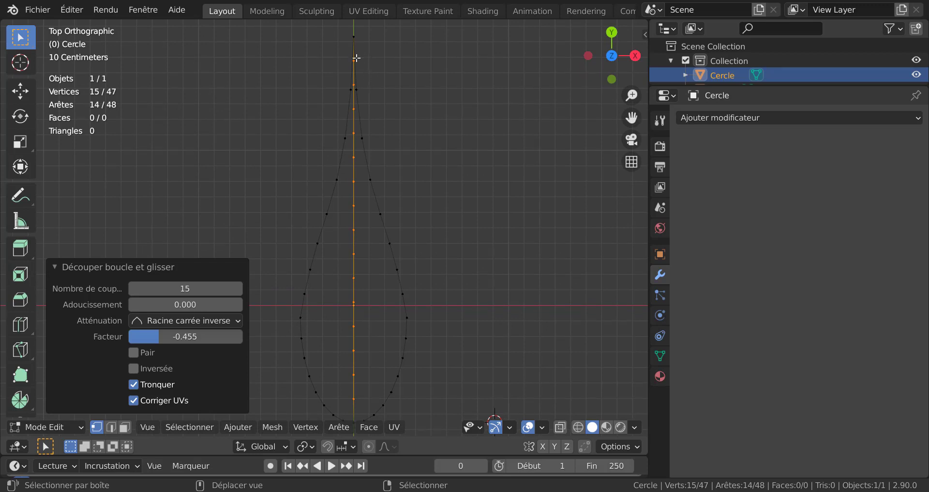
pyautogui.keyDown('shift'); pyautogui.click(362, 89); pyautogui.keyUp('shift')
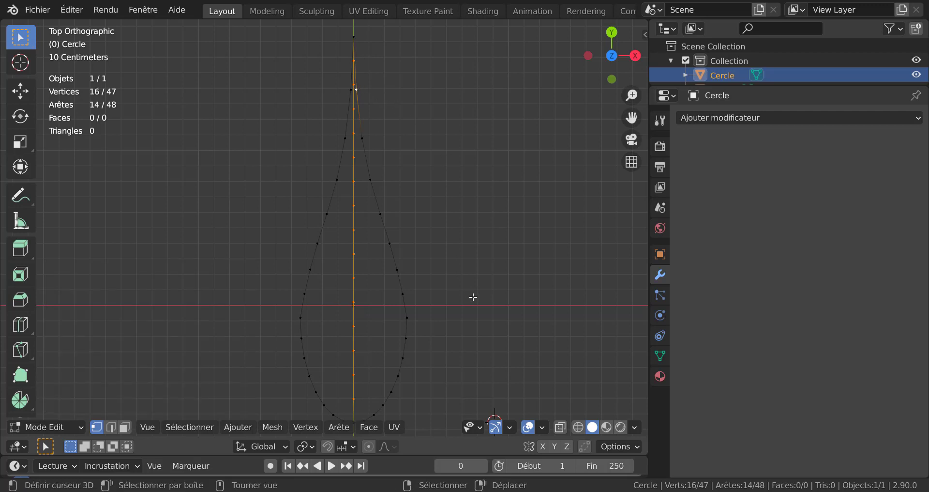
pyautogui.keyDown('shift'); pyautogui.moveTo(486, 309); pyautogui.dragTo(471, 205, button='middle'); pyautogui.keyUp('shift')
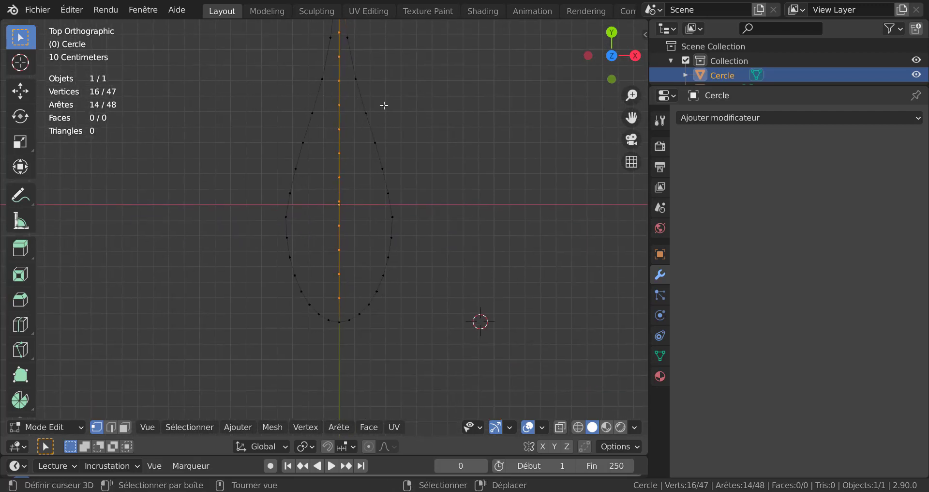
pyautogui.keyDown('ctrl'); pyautogui.click(360, 316); pyautogui.keyUp('ctrl')
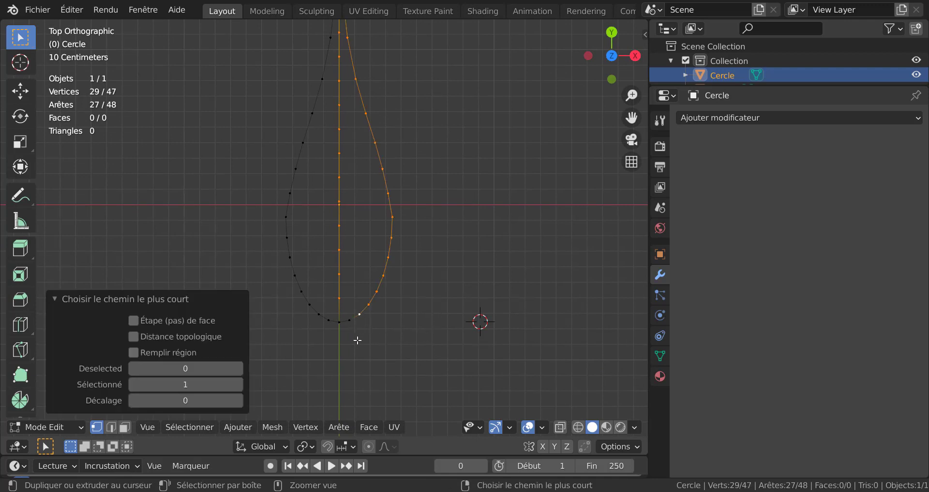
pyautogui.scroll(-2, 433, 256)
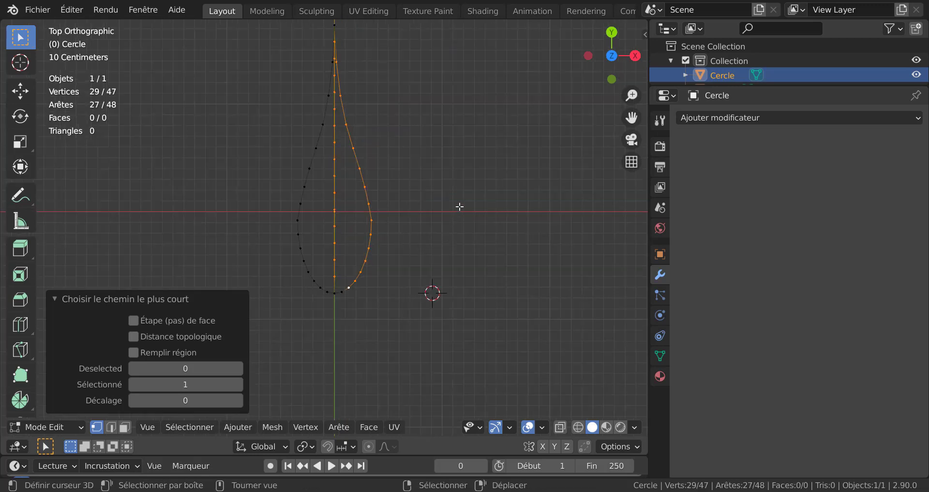
pyautogui.keyDown('shift'); pyautogui.moveTo(460, 207); pyautogui.dragTo(460, 239, button='middle'); pyautogui.keyUp('shift')
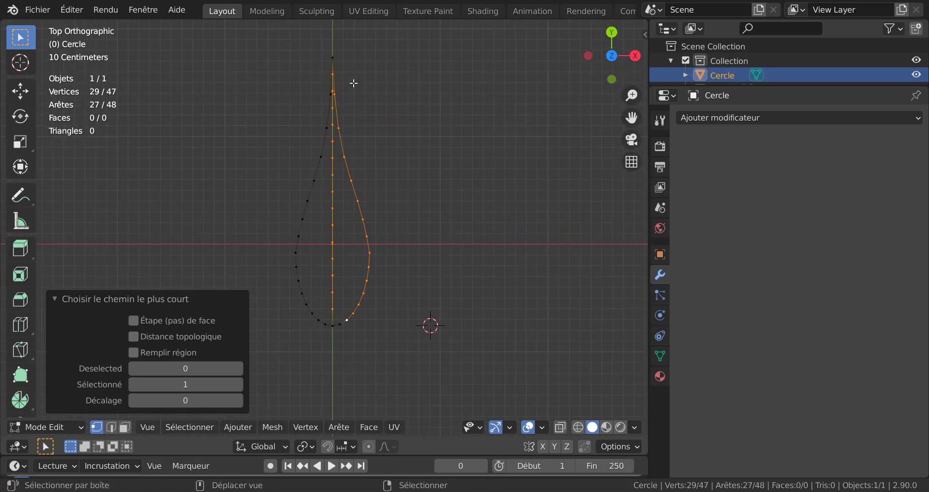
pyautogui.keyDown('shift'); pyautogui.click(334, 74); pyautogui.keyUp('shift')
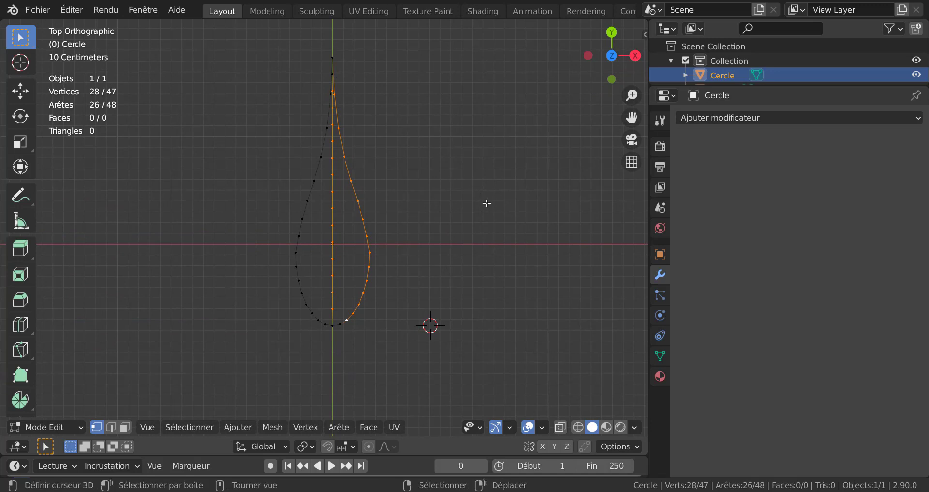
pyautogui.press('q')
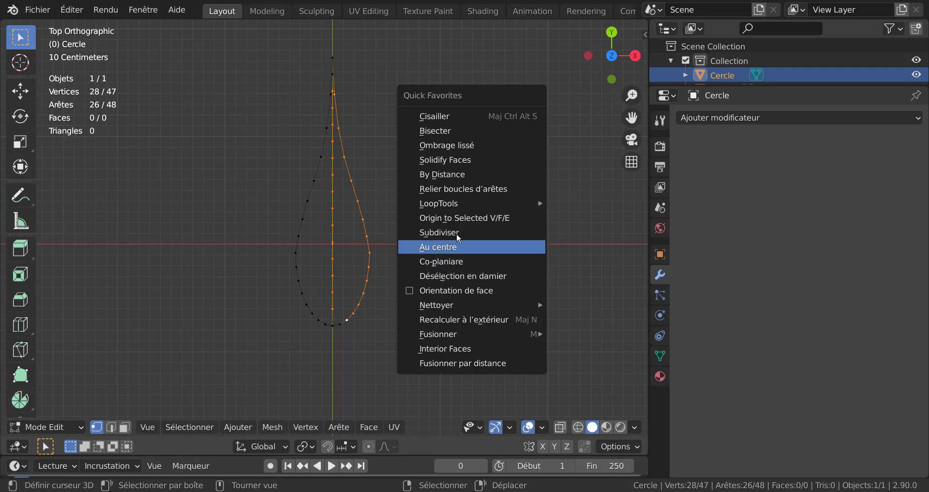
pyautogui.click(452, 189)
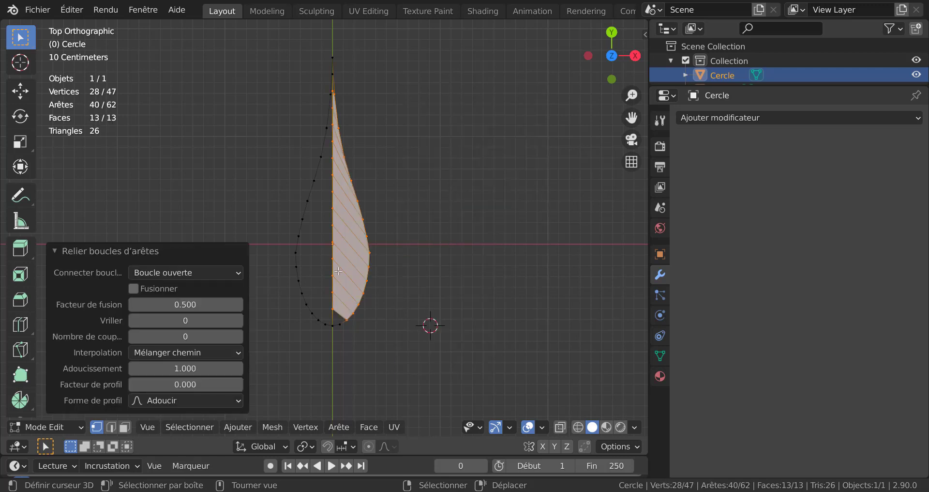
# Bridge the matching vertex path on the outline's negative X side with the same midrib vertices to fill the leaf's other half
pyautogui.scroll(2, 338, 271)
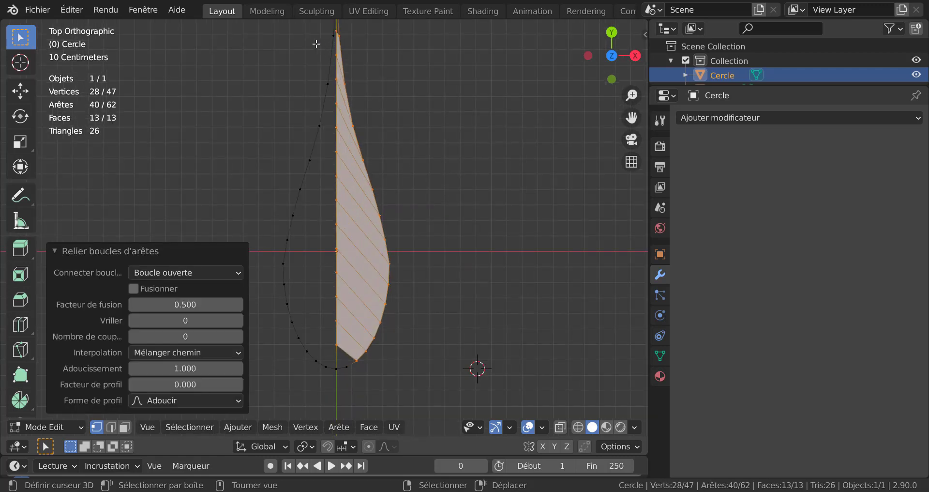
pyautogui.click(329, 37)
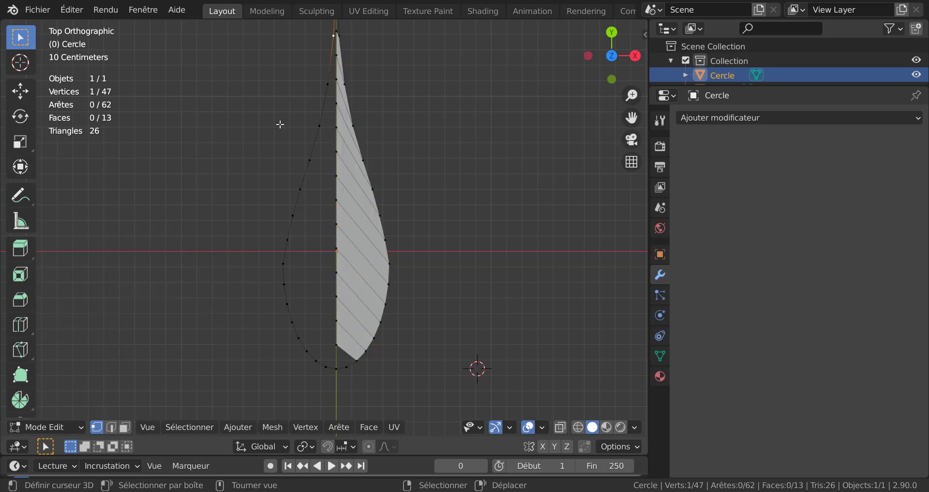
pyautogui.keyDown('ctrl'); pyautogui.click(314, 360); pyautogui.keyUp('ctrl')
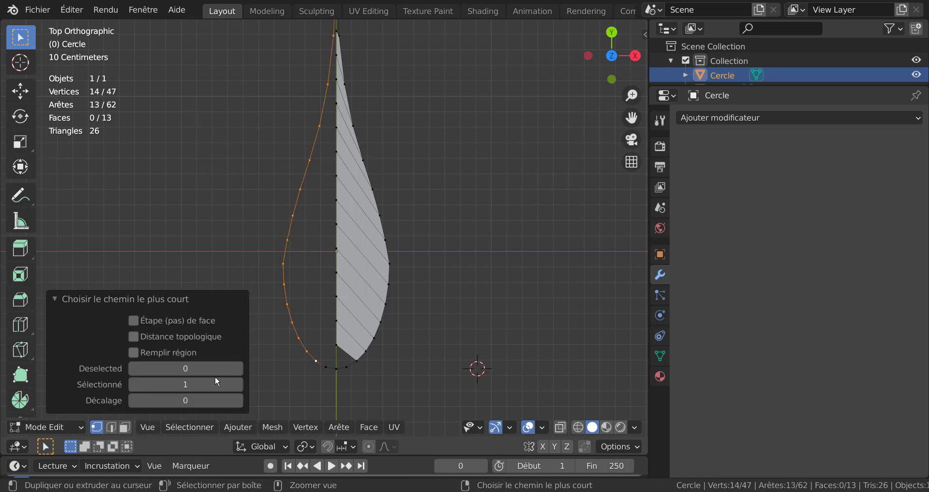
pyautogui.keyDown('ctrl'); pyautogui.moveTo(474, 139); pyautogui.dragTo(477, 157, button='middle'); pyautogui.keyUp('ctrl')
pyautogui.keyDown('shift'); pyautogui.moveTo(477, 198); pyautogui.dragTo(476, 266, button='middle'); pyautogui.keyUp('shift')
pyautogui.keyDown('ctrl'); pyautogui.moveTo(465, 256); pyautogui.dragTo(406, 160, button='middle'); pyautogui.keyUp('ctrl')
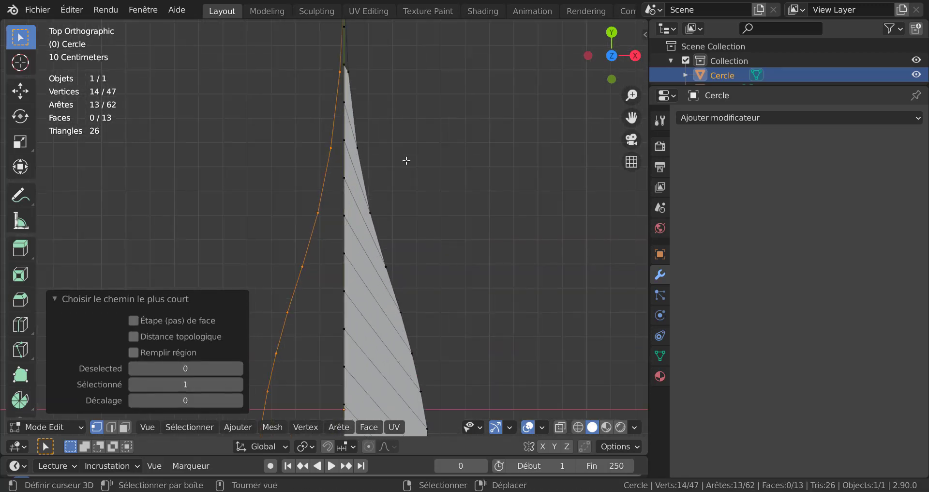
pyautogui.keyDown('shift'); pyautogui.click(344, 66); pyautogui.keyUp('shift')
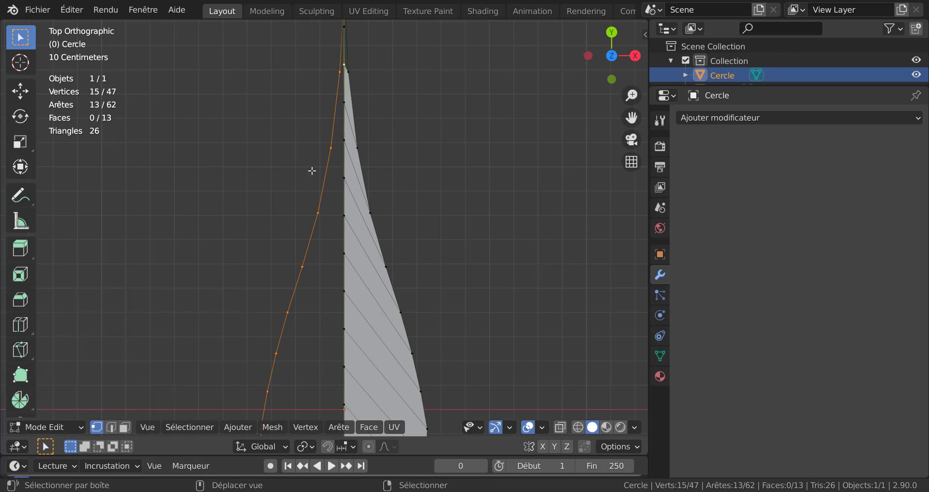
pyautogui.scroll(-4, 472, 219)
pyautogui.keyDown('shift'); pyautogui.moveTo(469, 255); pyautogui.dragTo(477, 101, button='middle'); pyautogui.keyUp('shift')
pyautogui.scroll(4, 422, 228)
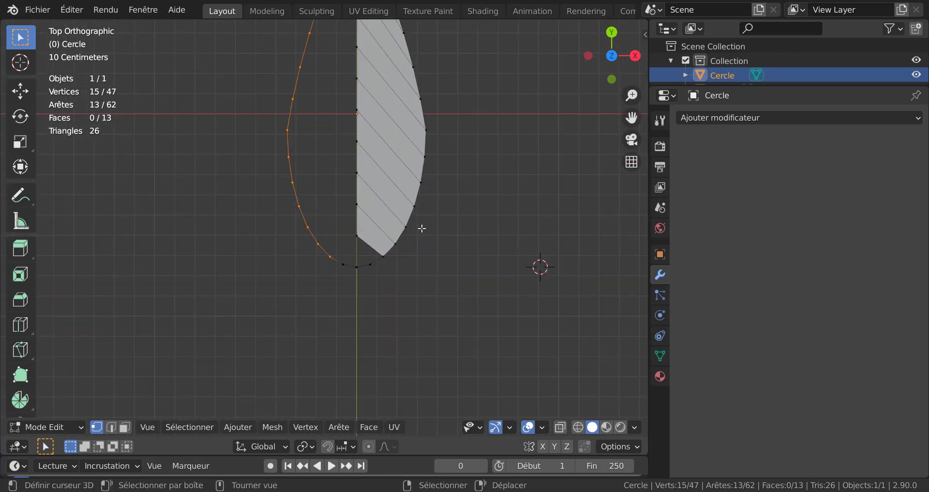
pyautogui.keyDown('ctrl'); pyautogui.click(362, 238); pyautogui.keyUp('ctrl')
pyautogui.scroll(-2, 485, 270)
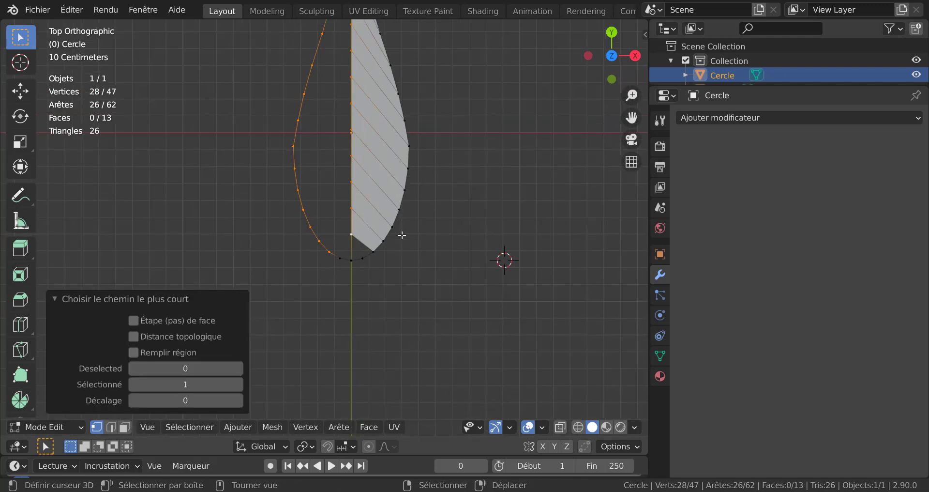
pyautogui.press('q')
pyautogui.click(461, 212)
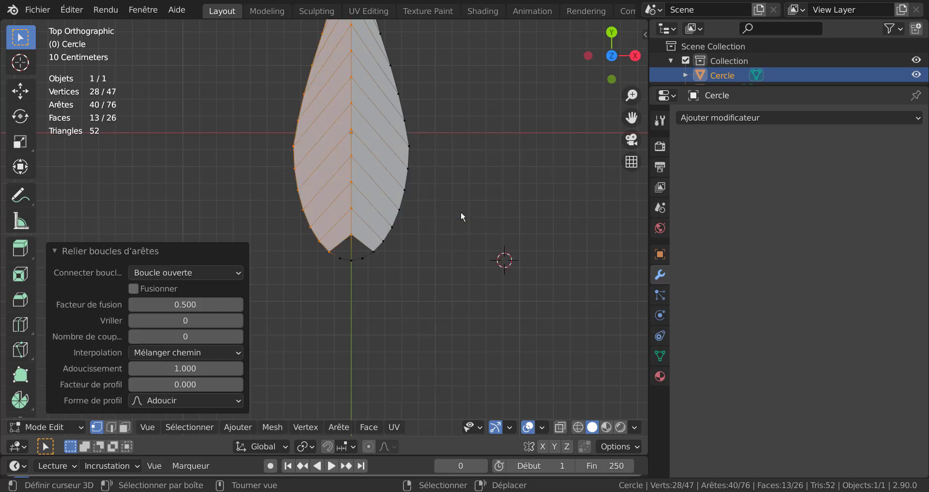
pyautogui.scroll(1, 367, 274)
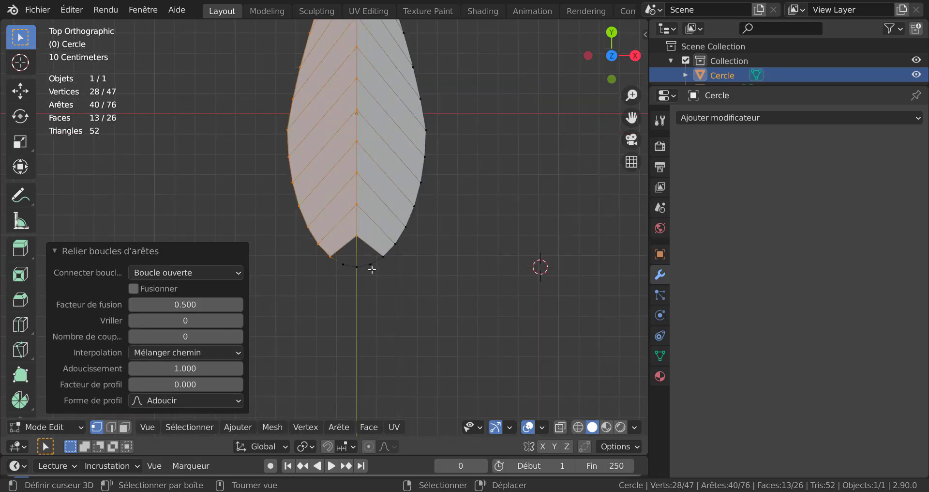
# Fill the gaps on both sides of the midrib at the leaf's base with one four-vertex face each
pyautogui.click(371, 265)
pyautogui.keyDown('ctrl'); pyautogui.click(343, 264); pyautogui.keyUp('ctrl')
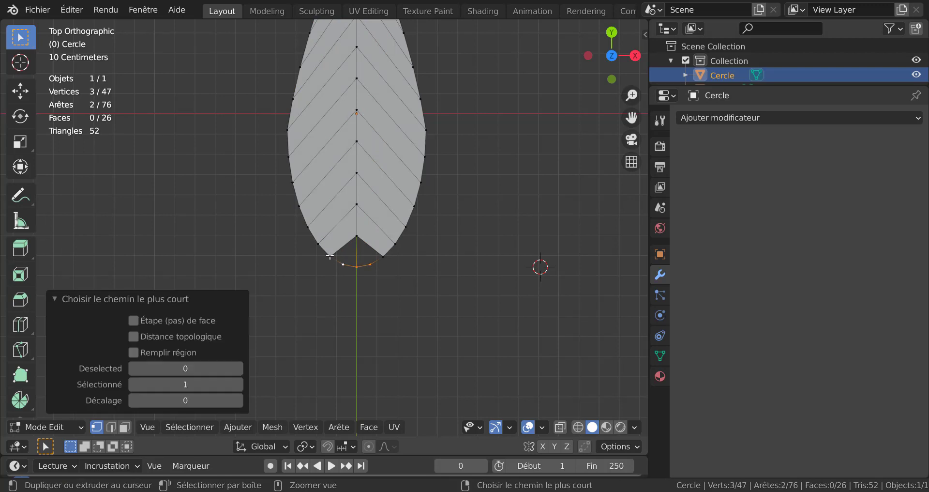
pyautogui.keyDown('ctrl'); pyautogui.click(330, 254); pyautogui.keyUp('ctrl')
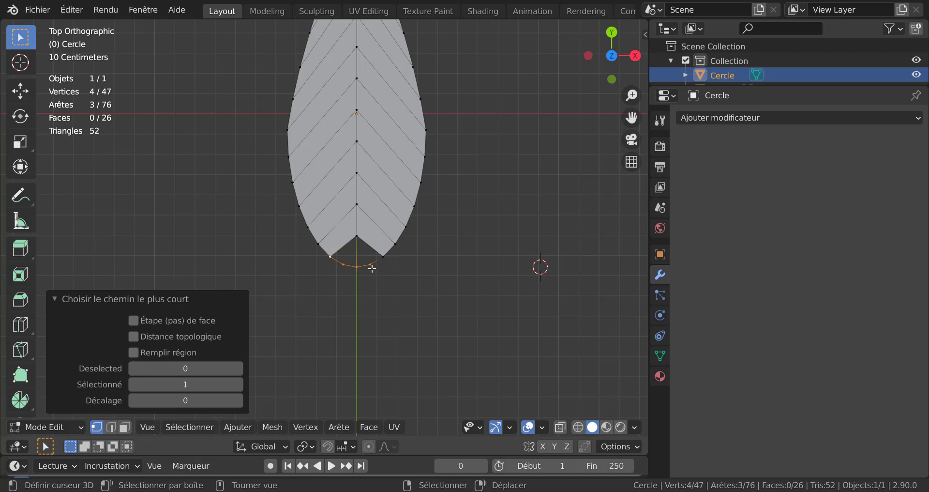
pyautogui.hotkey('ctrl', 'z')
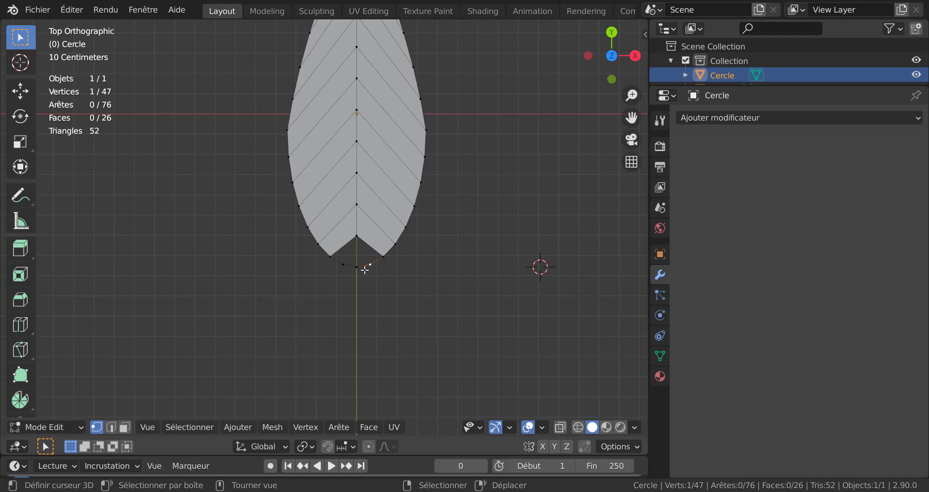
pyautogui.keyDown('ctrl'); pyautogui.click(383, 252); pyautogui.keyUp('ctrl')
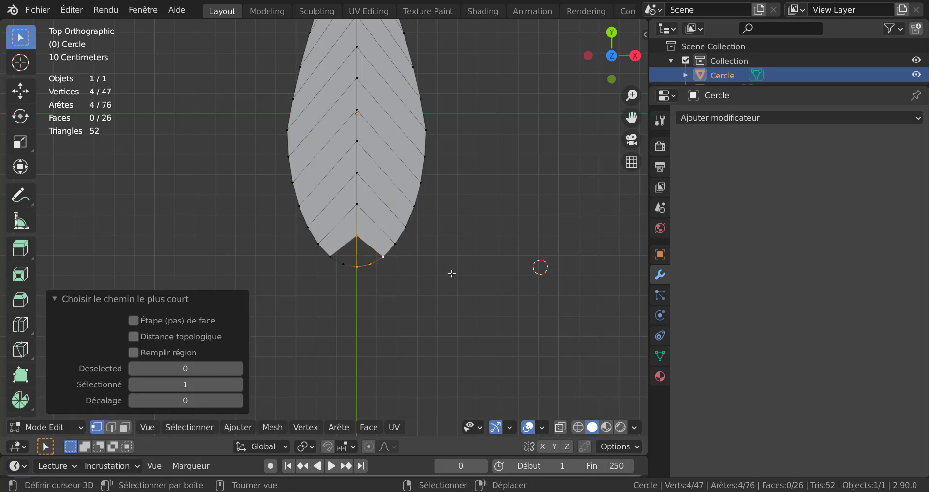
pyautogui.press('f')
pyautogui.keyDown('ctrl'); pyautogui.click(344, 264); pyautogui.keyUp('ctrl')
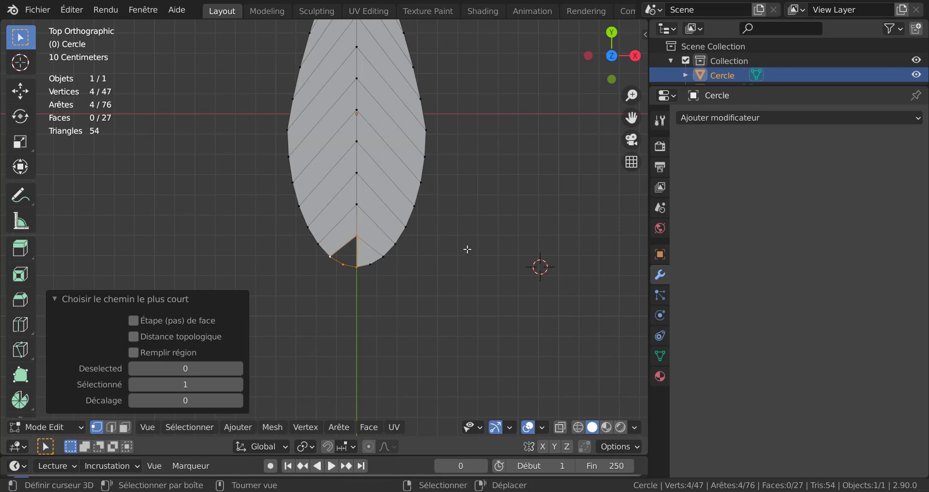
pyautogui.press('f')
# Fill the narrow gap on the positive X side of the leaf's tip with a four-vertex face
pyautogui.scroll(-3, 467, 250)
pyautogui.scroll(-3, 489, 218)
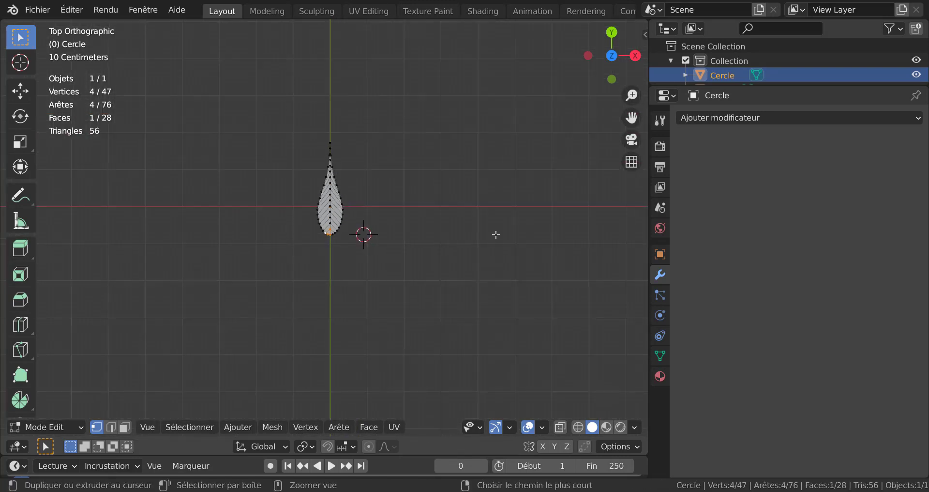
pyautogui.keyDown('ctrl'); pyautogui.moveTo(495, 235); pyautogui.dragTo(512, 137, button='middle'); pyautogui.keyUp('ctrl')
pyautogui.keyDown('shift'); pyautogui.moveTo(501, 179); pyautogui.dragTo(486, 426, button='middle'); pyautogui.keyUp('shift')
pyautogui.moveTo(471, 170)
pyautogui.keyDown('shift'); pyautogui.mouseDown(button='middle')
pyautogui.moveTo(476, 277)
pyautogui.moveTo(489, 262)
pyautogui.mouseUp(button='middle'); pyautogui.keyUp('shift')
pyautogui.scroll(1, 437, 137)
pyautogui.keyDown('shift'); pyautogui.moveTo(439, 152); pyautogui.dragTo(417, 252, button='middle'); pyautogui.keyUp('shift')
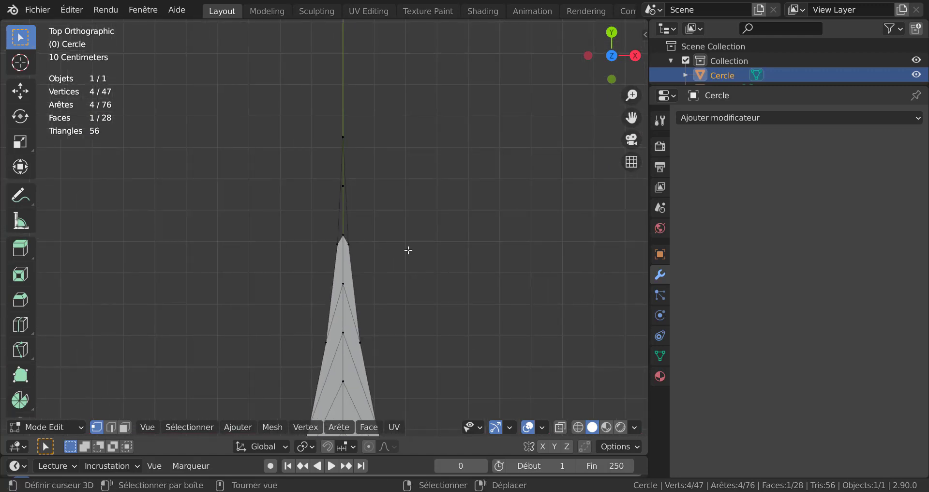
pyautogui.scroll(2, 407, 250)
pyautogui.rightClick(373, 247)
pyautogui.keyDown('shift'); pyautogui.rightClick(352, 240); pyautogui.keyUp('shift')
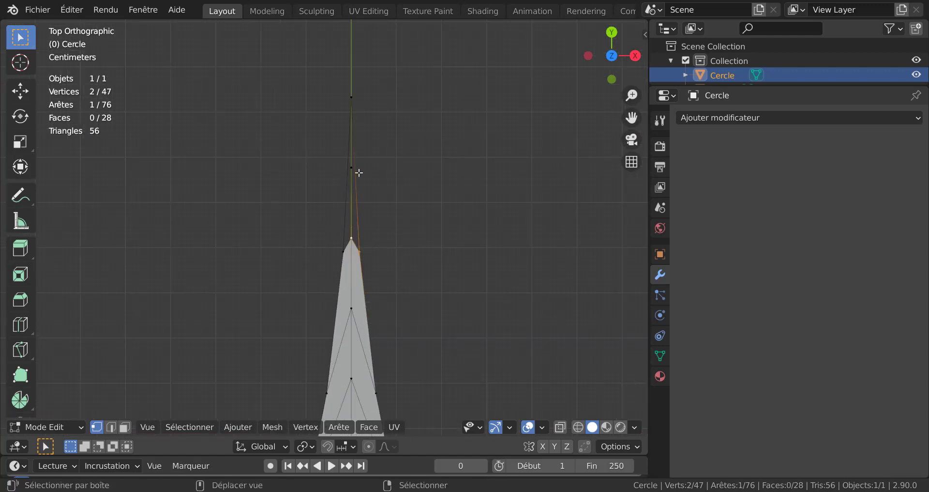
pyautogui.keyDown('ctrl'); pyautogui.rightClick(351, 98); pyautogui.keyUp('ctrl')
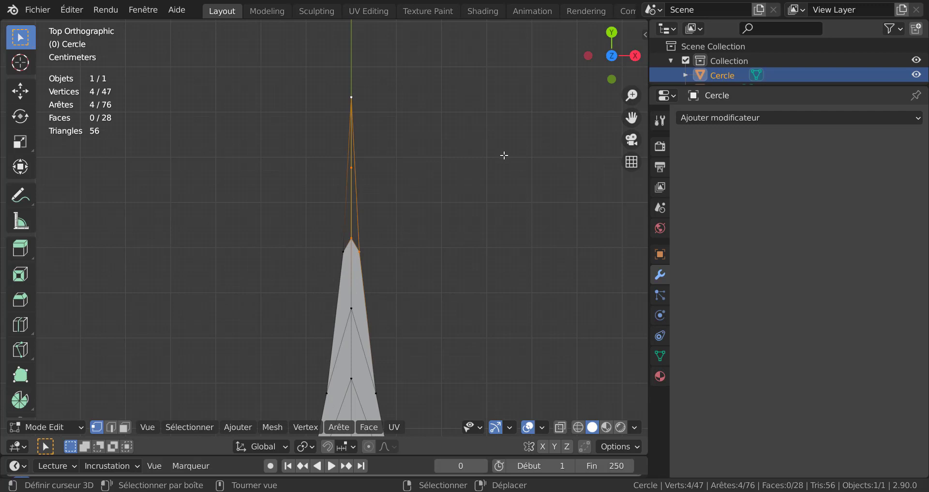
pyautogui.press('f')
# Fill the matching gap on the negative X side of the tip with a face from its four surrounding vertices
pyautogui.rightClick(345, 254)
pyautogui.keyDown('shift'); pyautogui.rightClick(351, 237); pyautogui.keyUp('shift')
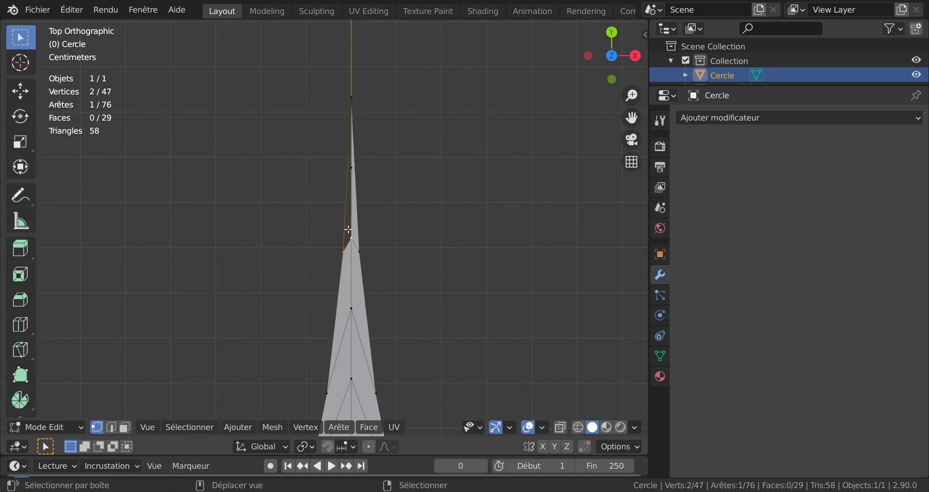
pyautogui.keyDown('shift'); pyautogui.rightClick(350, 96); pyautogui.keyUp('shift')
pyautogui.keyDown('shift'); pyautogui.rightClick(352, 167); pyautogui.keyUp('shift')
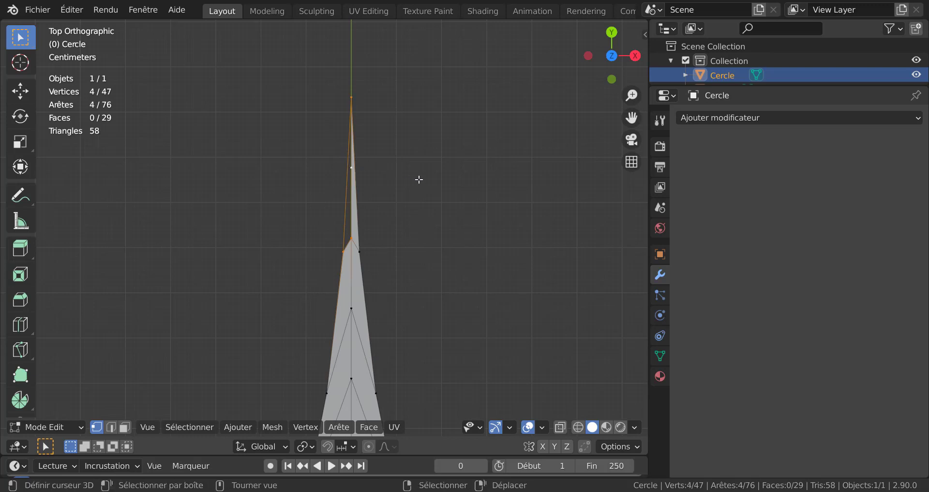
pyautogui.press('f')
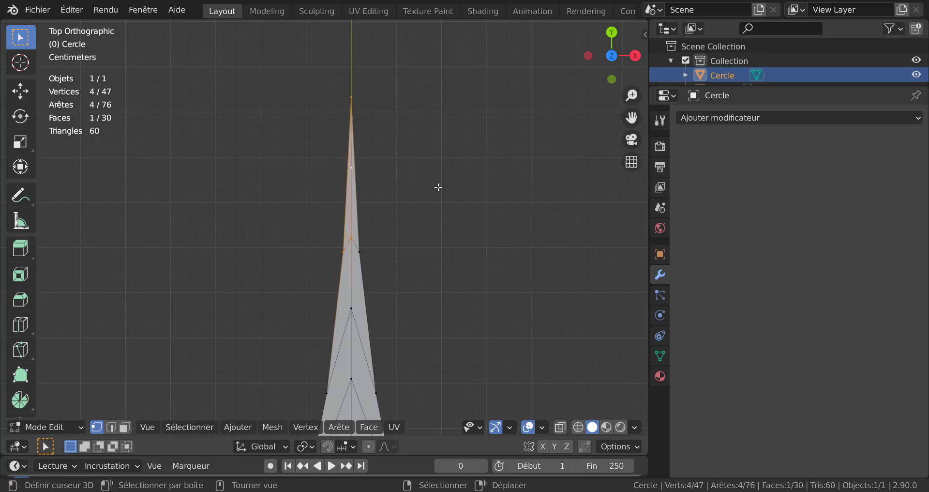
pyautogui.press('Tab')
pyautogui.scroll(-3, 438, 187)
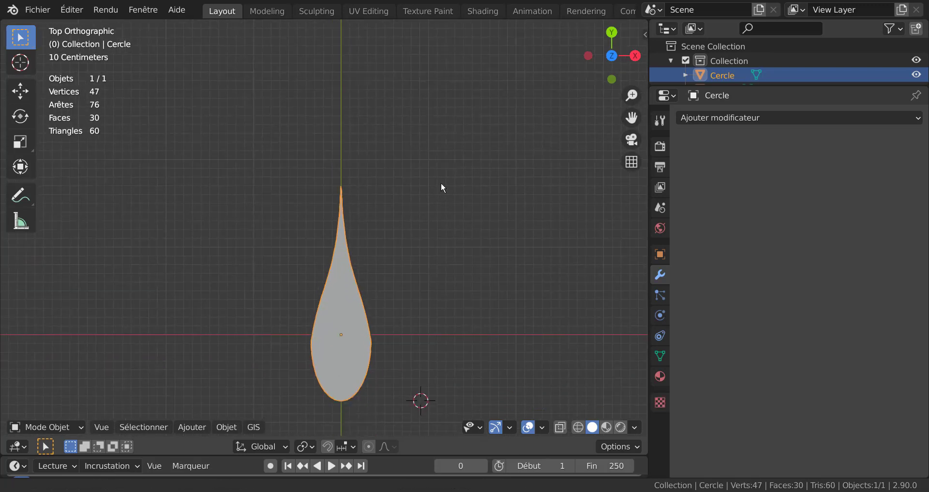
pyautogui.scroll(-1, 442, 187)
pyautogui.press('Tab')
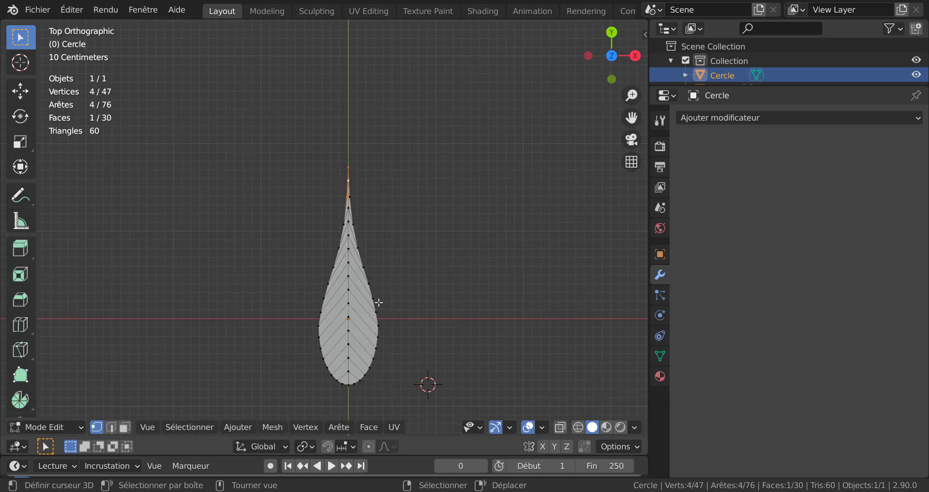
pyautogui.press('a')
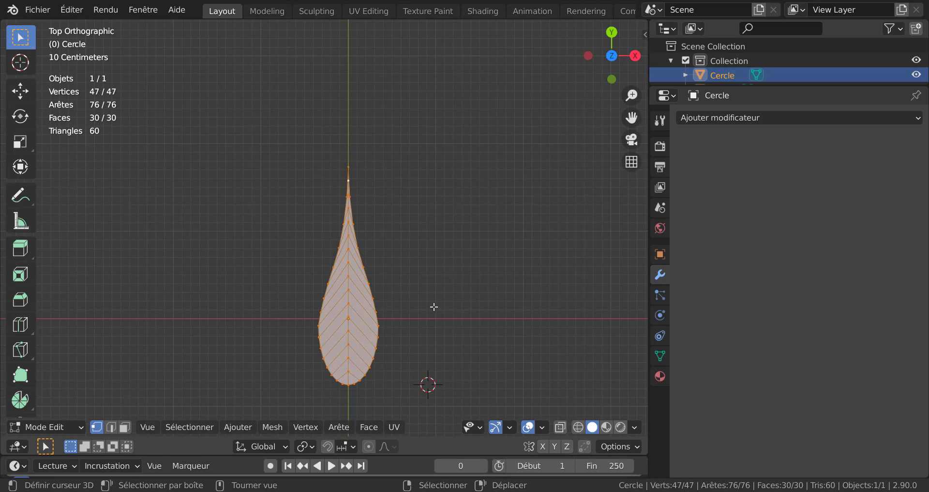
pyautogui.press('s')
pyautogui.press('x')
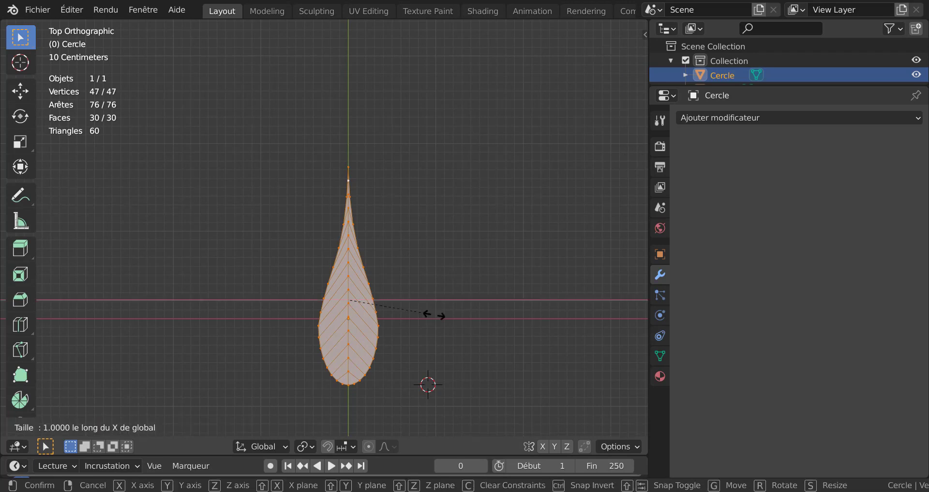
pyautogui.click(337, 405)
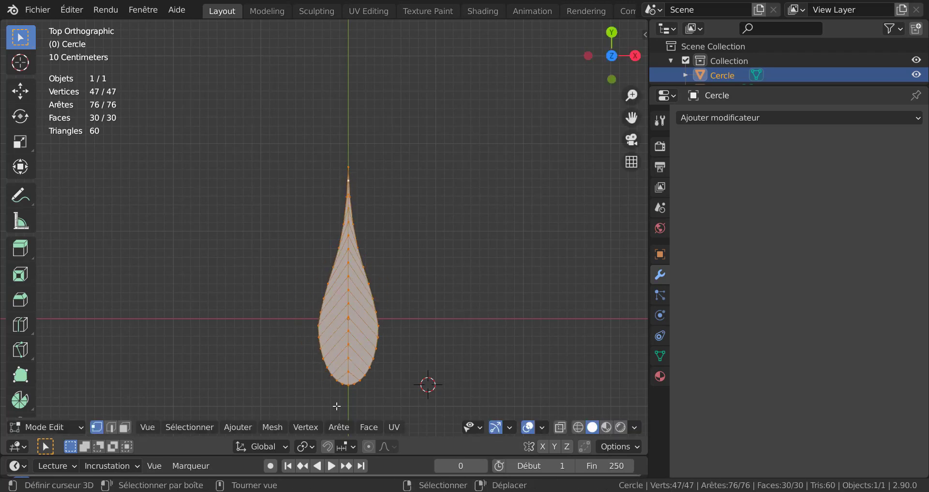
# Circle-select the leaf's pointed upper part, including its midrib vertices, and scale it by 1.867 along X
pyautogui.hotkey('alt', 'a')
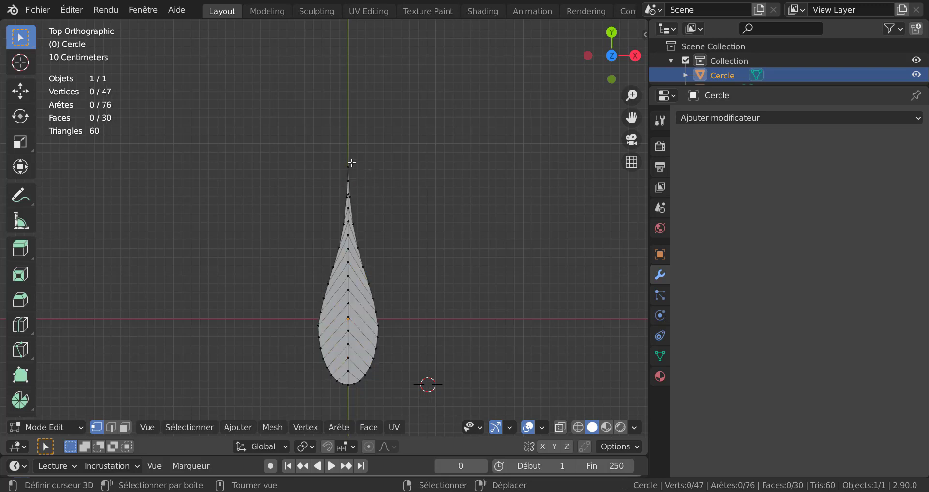
pyautogui.press('c')
pyautogui.moveTo(342, 160)
pyautogui.mouseDown()
pyautogui.moveTo(349, 195)
pyautogui.moveTo(354, 189)
pyautogui.moveTo(346, 252)
pyautogui.moveTo(325, 276)
pyautogui.moveTo(363, 264)
pyautogui.moveTo(369, 282)
pyautogui.mouseUp()
pyautogui.press('Escape')
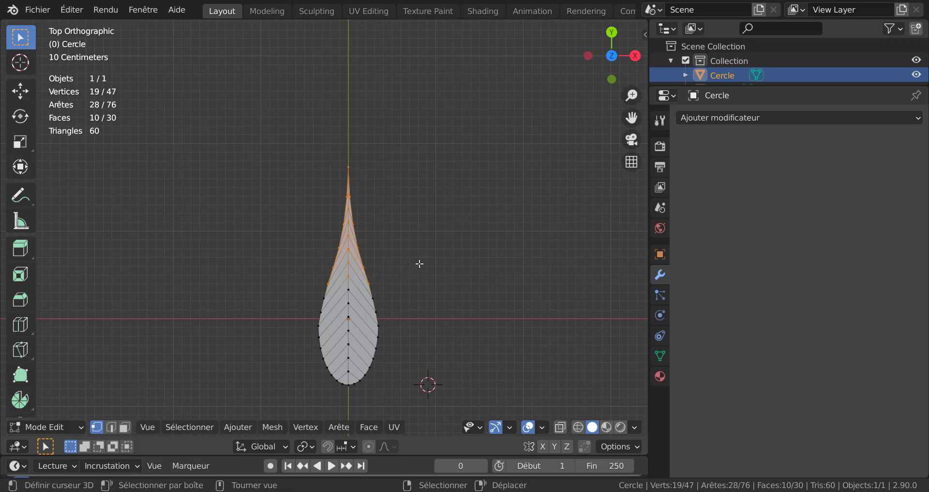
pyautogui.press('s')
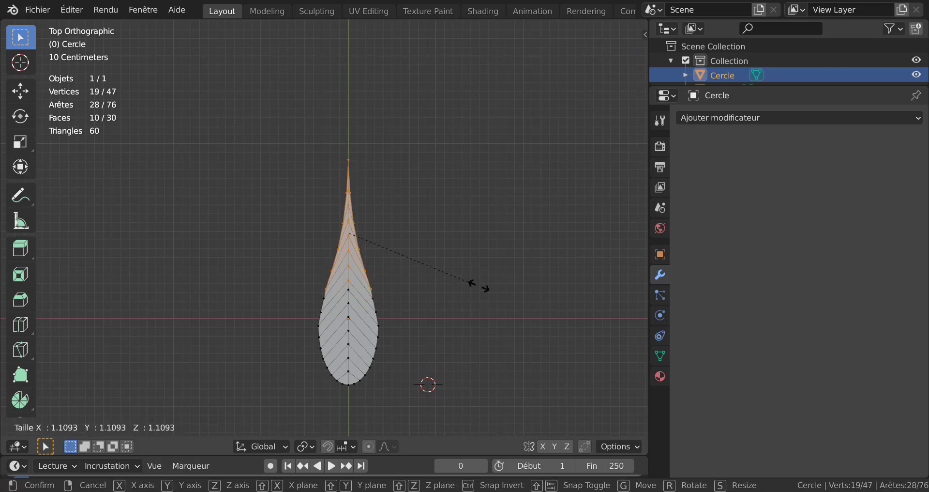
pyautogui.press('Escape')
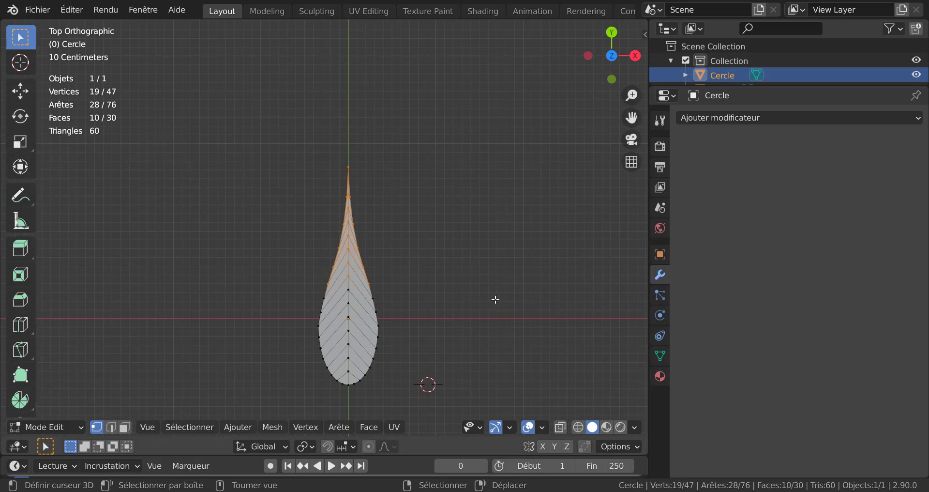
pyautogui.press('s')
pyautogui.press('x')
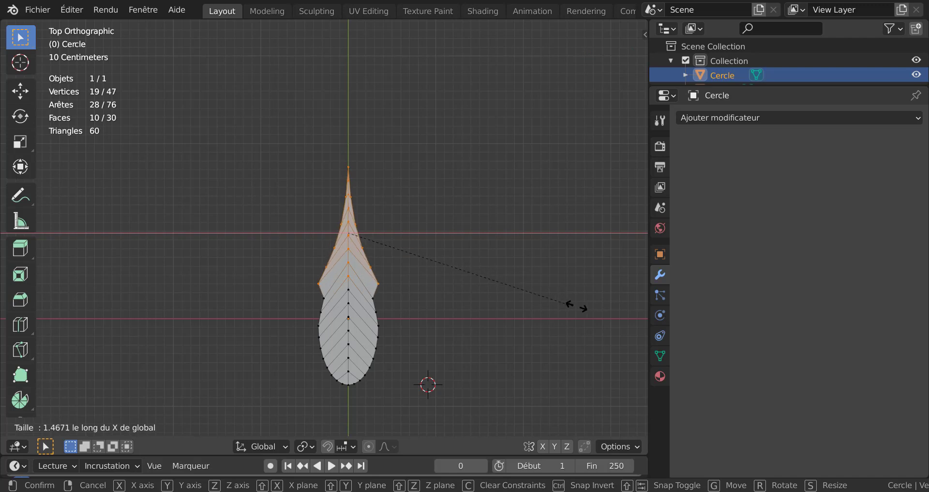
pyautogui.click(636, 304)
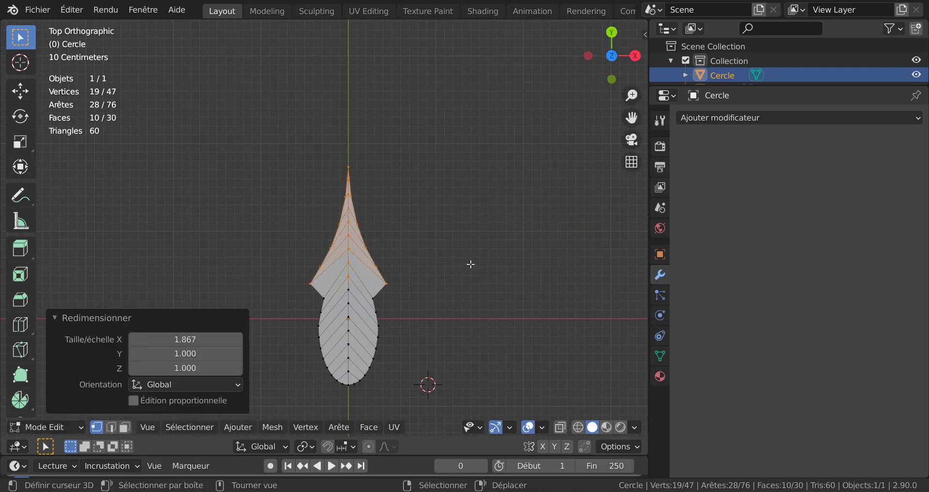
# Select the shortest vertex path from the leaf's tip to its base vertex
pyautogui.click(365, 164)
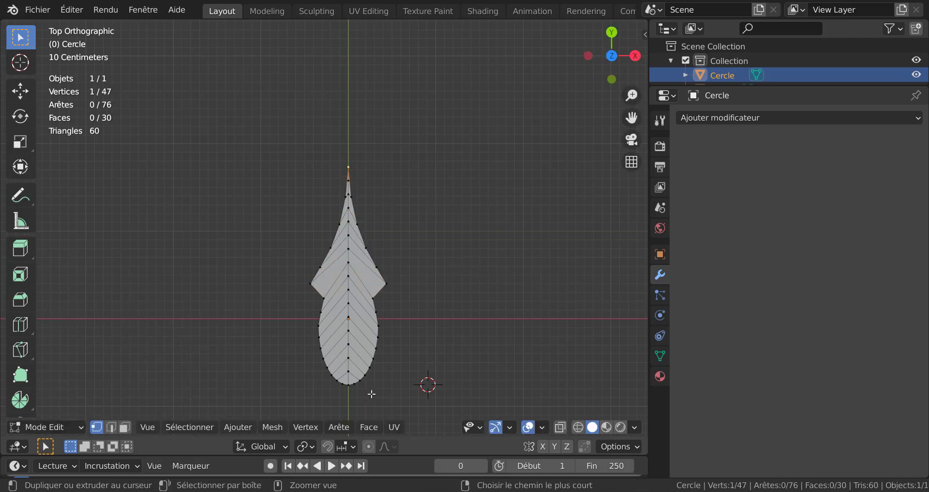
pyautogui.keyDown('ctrl'); pyautogui.click(348, 394); pyautogui.keyUp('ctrl')
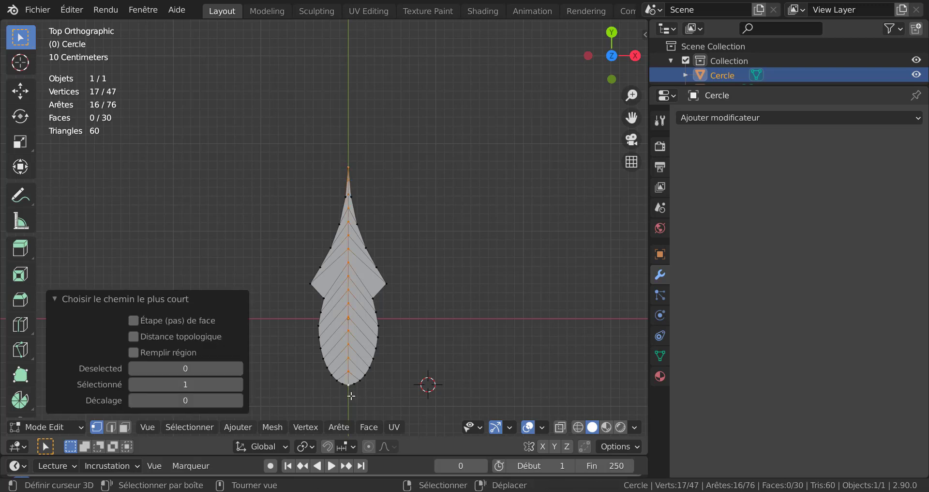
pyautogui.moveTo(349, 395); pyautogui.dragTo(369, 390, button='right')
pyautogui.rightClick(350, 400)
# Try to select the positive X outline from tip to base by routing the shortest path through a vertex on the lower edge
pyautogui.click(356, 160)
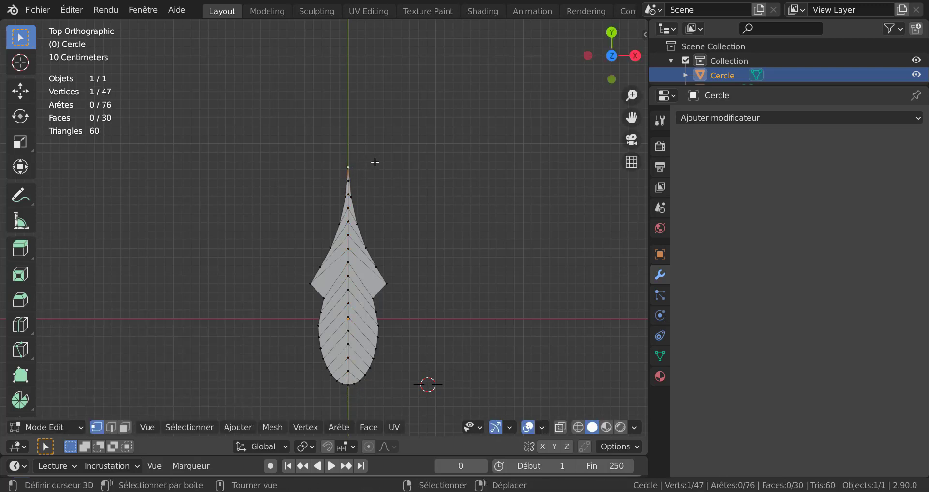
pyautogui.keyDown('ctrl'); pyautogui.click(384, 349); pyautogui.keyUp('ctrl')
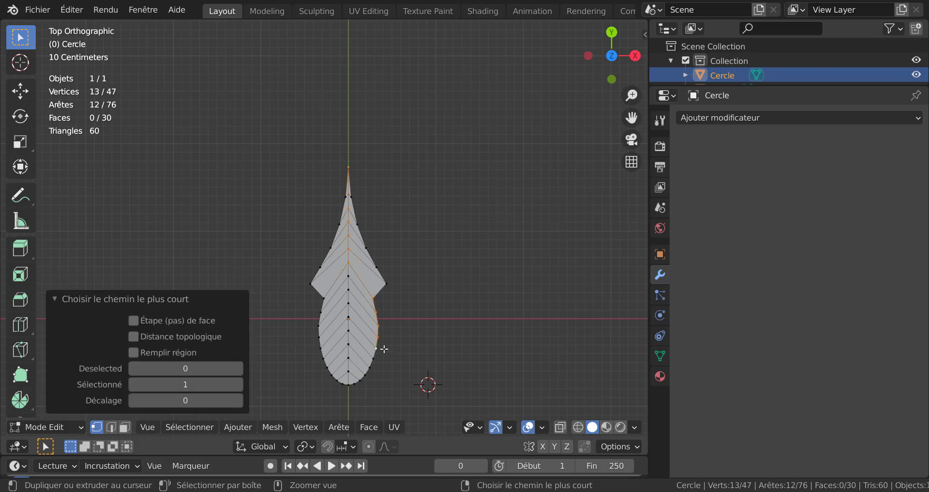
pyautogui.keyDown('ctrl'); pyautogui.click(350, 386); pyautogui.keyUp('ctrl')
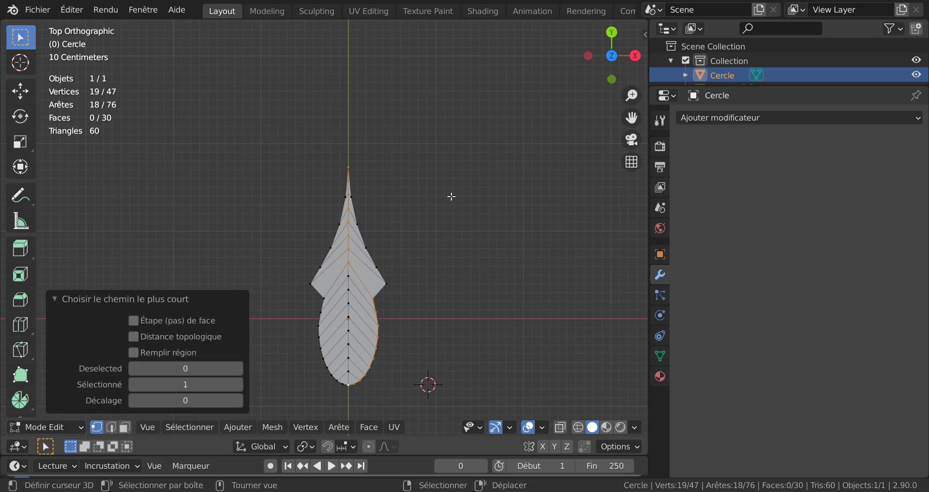
pyautogui.keyDown('ctrl'); pyautogui.click(358, 165); pyautogui.keyUp('ctrl')
pyautogui.hotkey('ctrl', 'z')
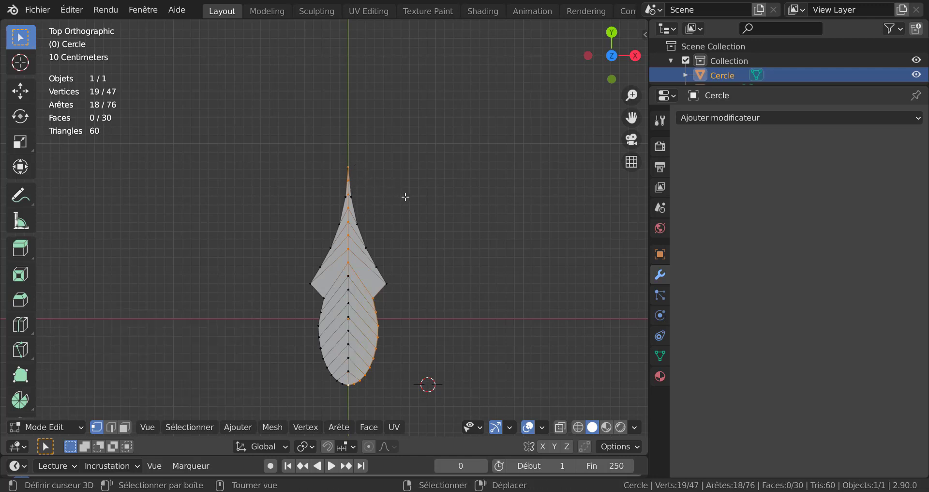
pyautogui.scroll(2, 388, 203)
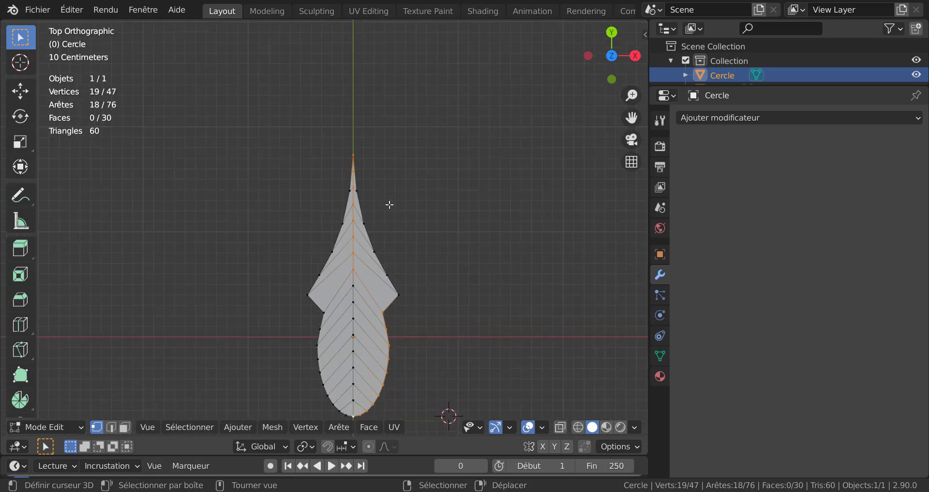
pyautogui.rightClick(371, 183)
pyautogui.keyDown('ctrl'); pyautogui.moveTo(427, 194); pyautogui.dragTo(455, 112, button='middle'); pyautogui.keyUp('ctrl')
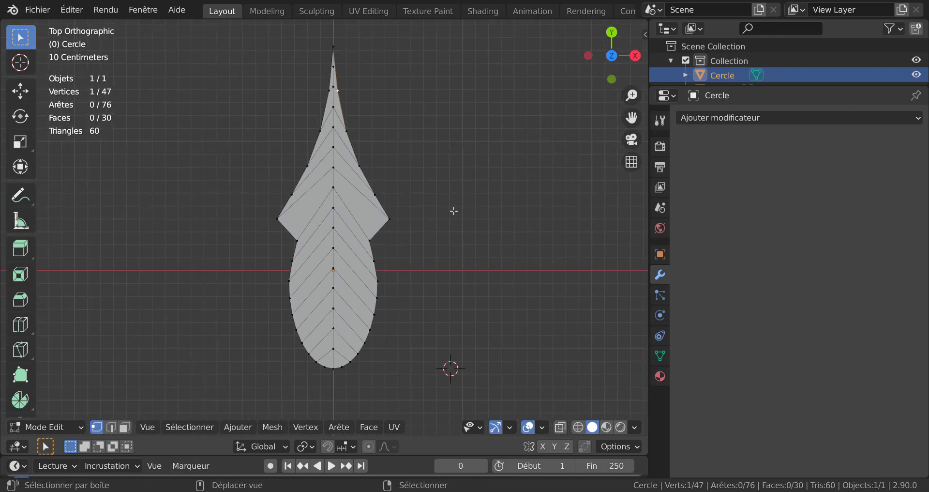
pyautogui.keyDown('ctrl'); pyautogui.rightClick(343, 369); pyautogui.keyUp('ctrl')
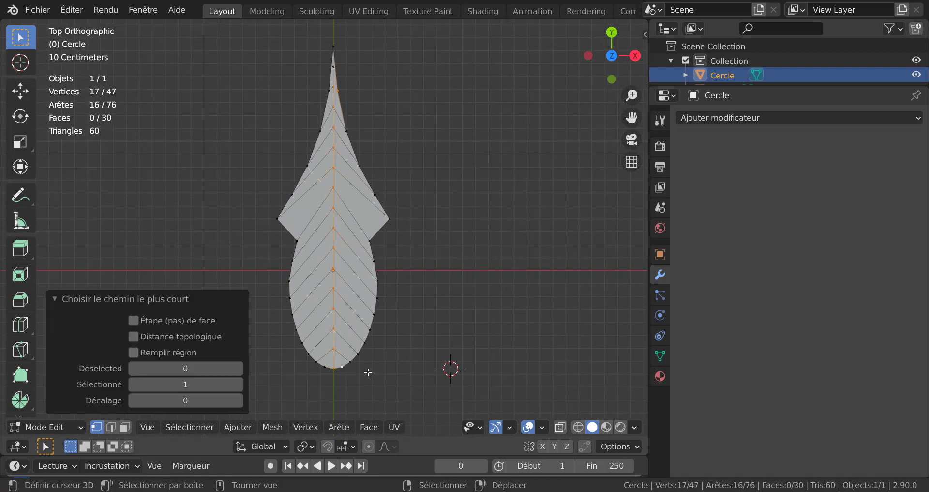
pyautogui.hotkey('ctrl', 'z')
pyautogui.keyDown('ctrl'); pyautogui.rightClick(357, 358); pyautogui.keyUp('ctrl')
pyautogui.hotkey('ctrl', 'z')
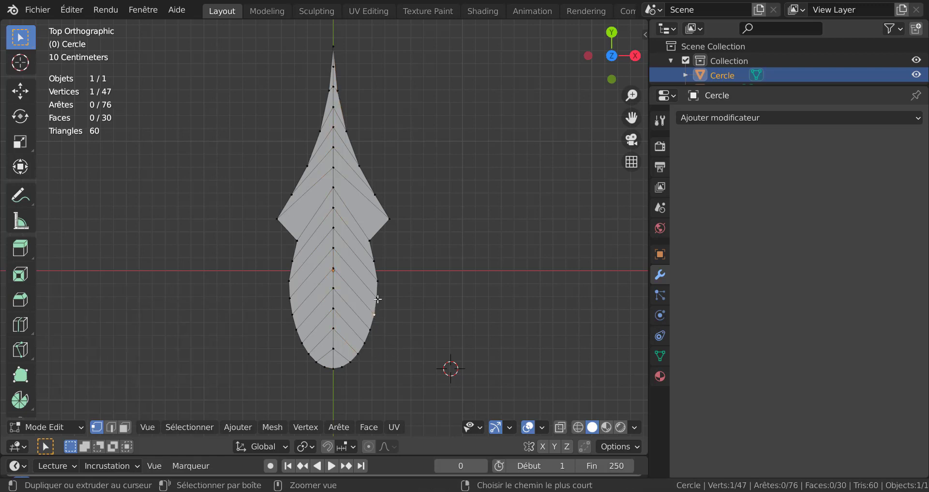
pyautogui.keyDown('ctrl'); pyautogui.rightClick(376, 283); pyautogui.keyUp('ctrl')
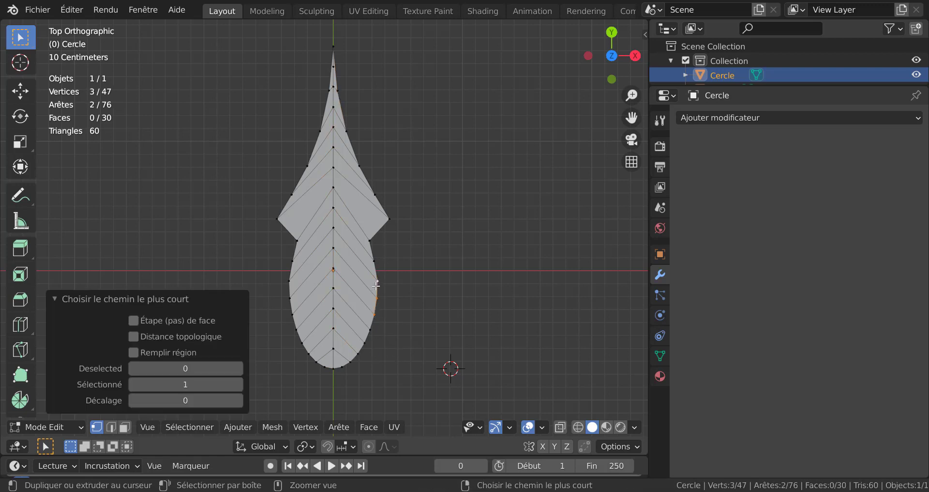
# Select the positive X outline from just below the tip to near the base and smooth it with LoopTools Relax at 25 iterations
pyautogui.rightClick(351, 70)
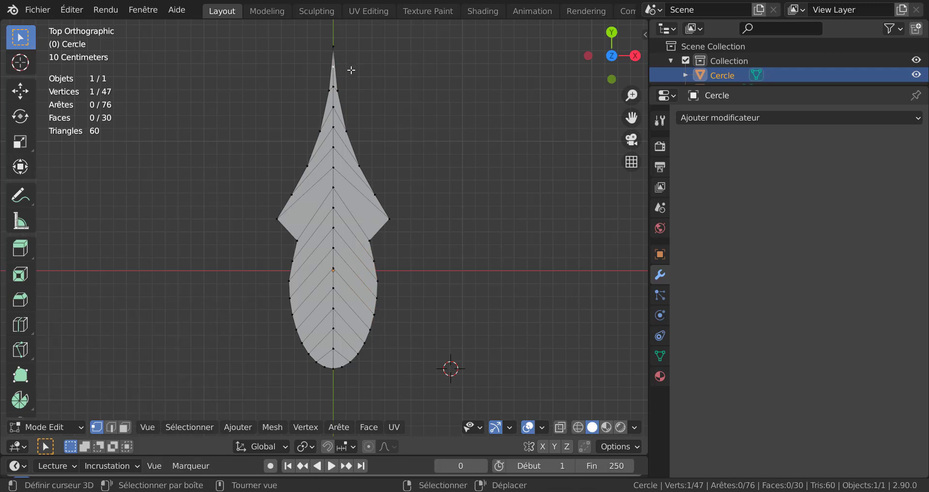
pyautogui.keyDown('ctrl'); pyautogui.rightClick(377, 299); pyautogui.keyUp('ctrl')
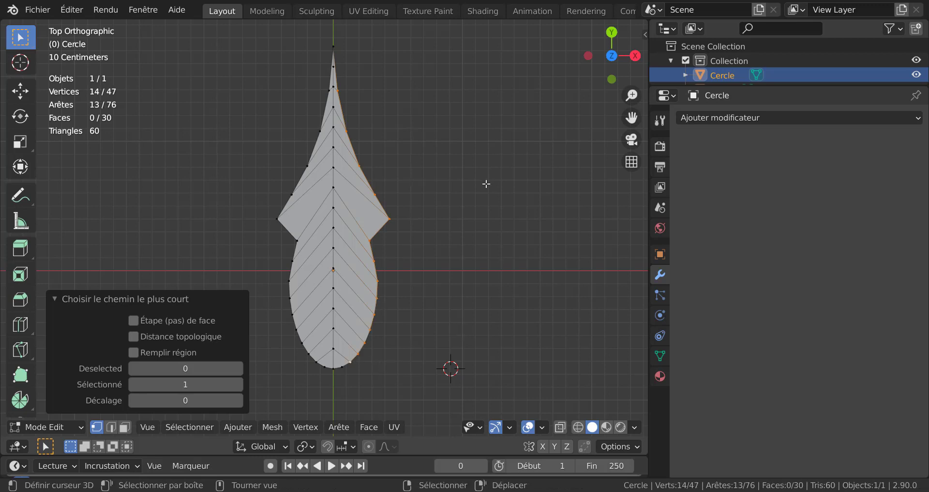
pyautogui.press('q')
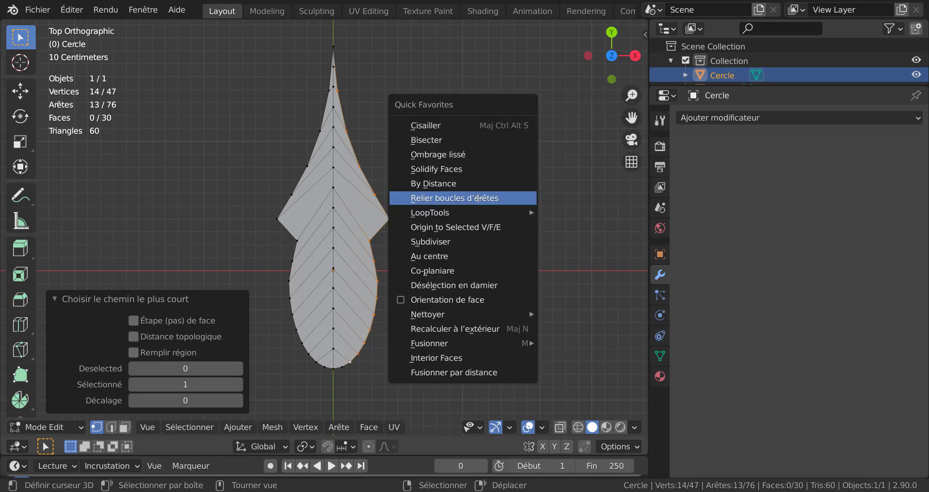
pyautogui.moveTo(450, 211)
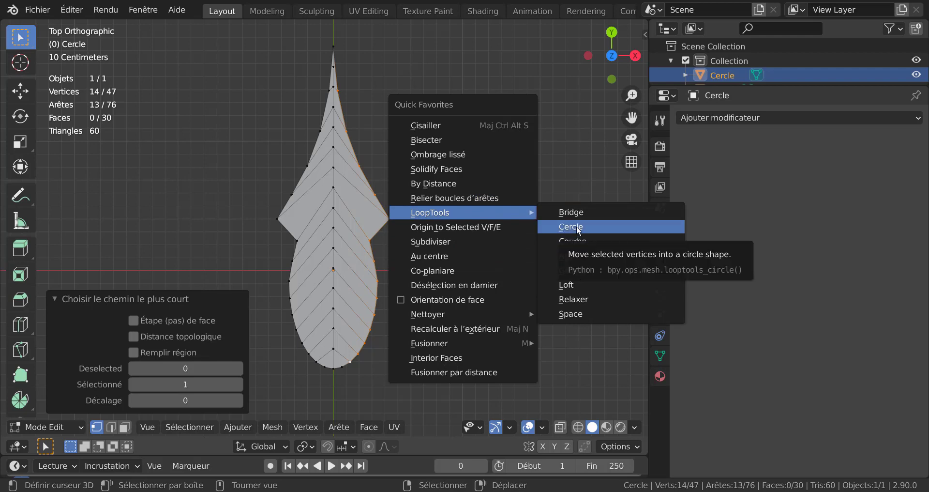
pyautogui.click(579, 300)
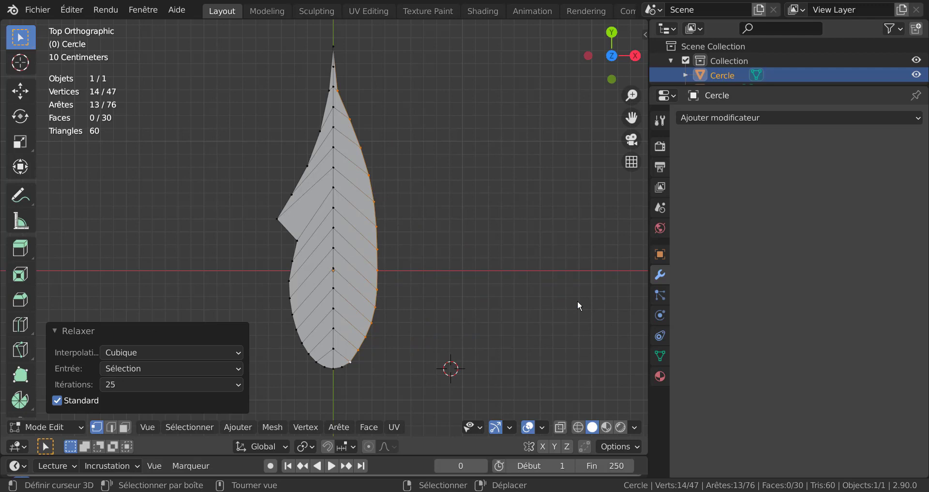
# Select the matching negative X outline from below the tip to near the base and smooth it with LoopTools Relax at 25 iterations
pyautogui.click(327, 86)
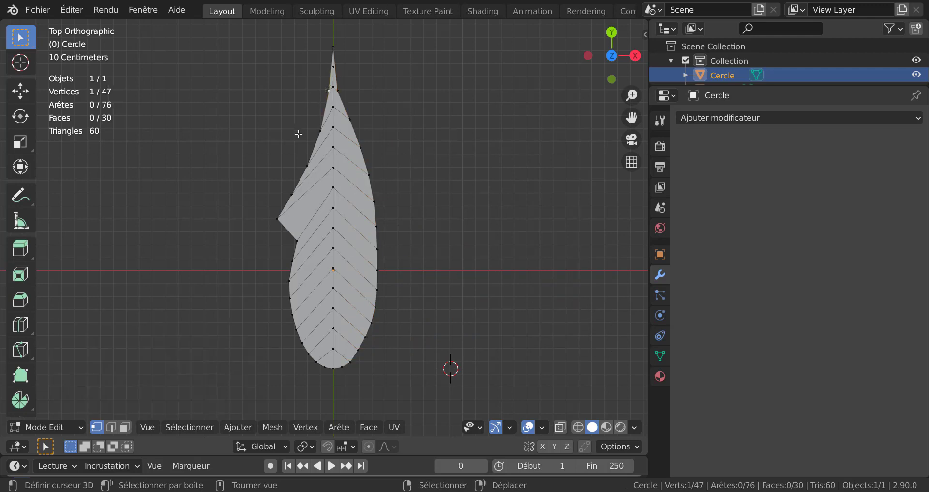
pyautogui.keyDown('ctrl'); pyautogui.click(291, 257); pyautogui.keyUp('ctrl')
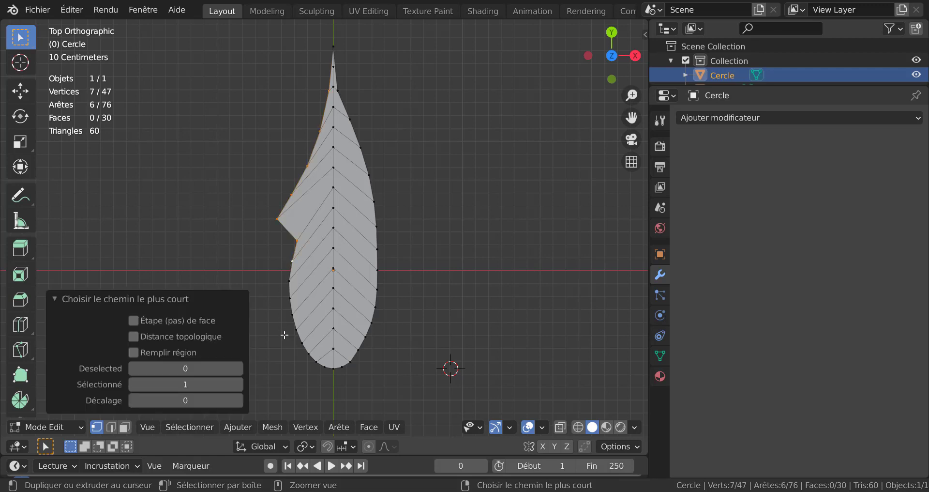
pyautogui.keyDown('ctrl'); pyautogui.click(305, 351); pyautogui.keyUp('ctrl')
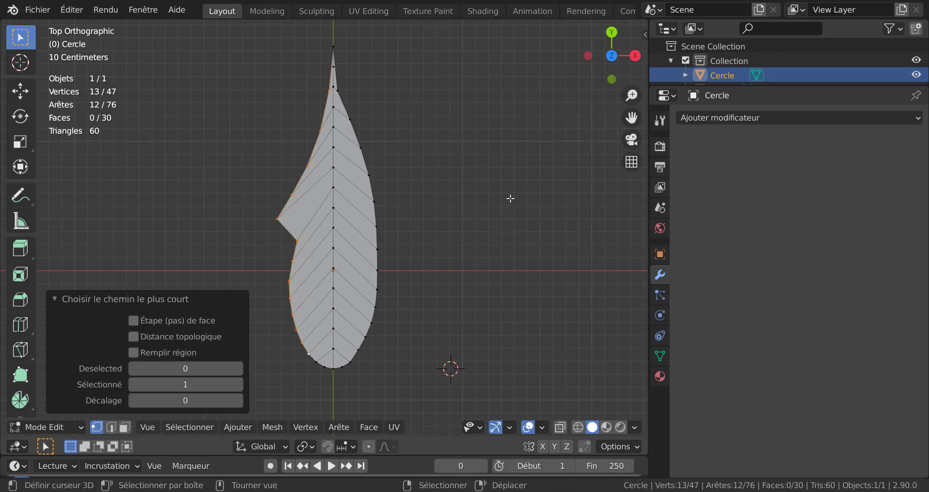
pyautogui.press('q')
pyautogui.moveTo(532, 179)
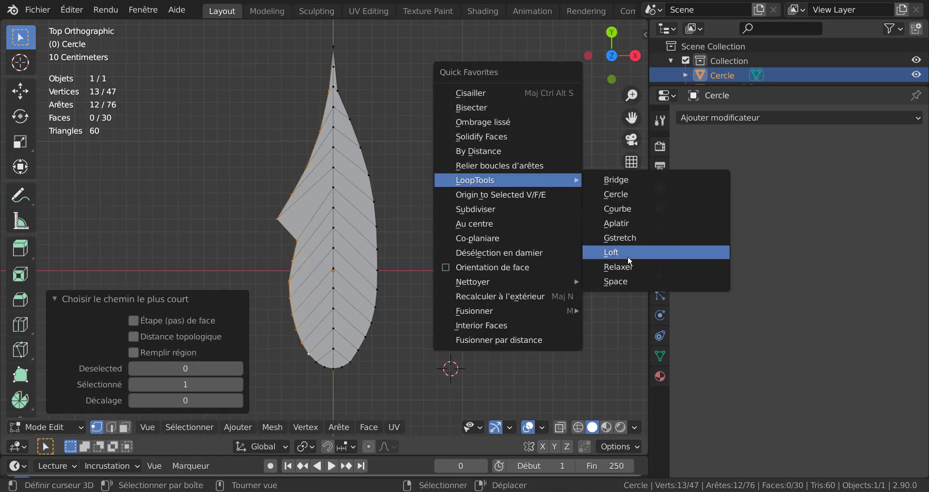
pyautogui.click(620, 270)
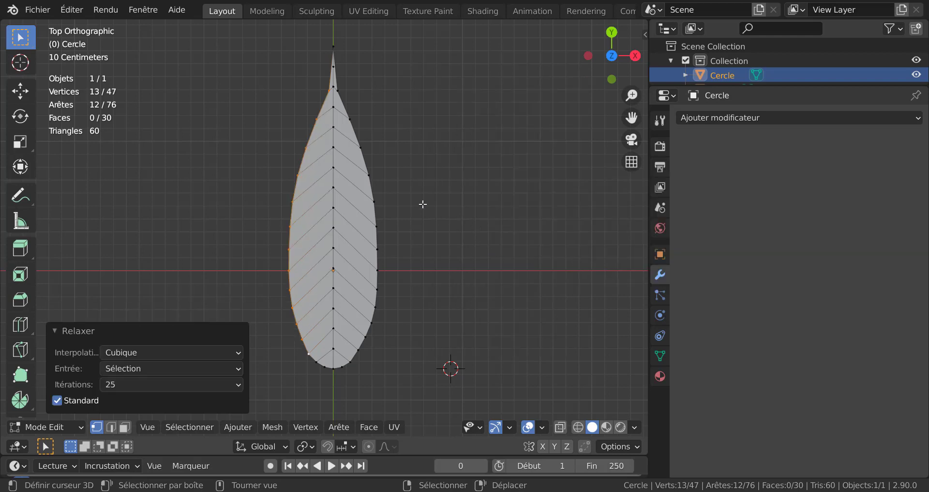
# Select the leaf's tip vertex and the midrib vertex just below it, and move both about -0.105 m along Y
pyautogui.click(334, 47)
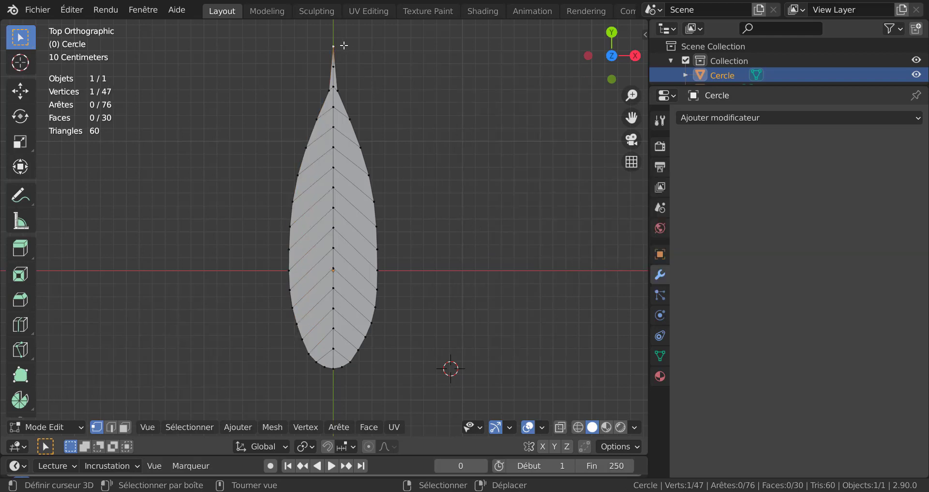
pyautogui.keyDown('ctrl'); pyautogui.click(332, 67); pyautogui.keyUp('ctrl')
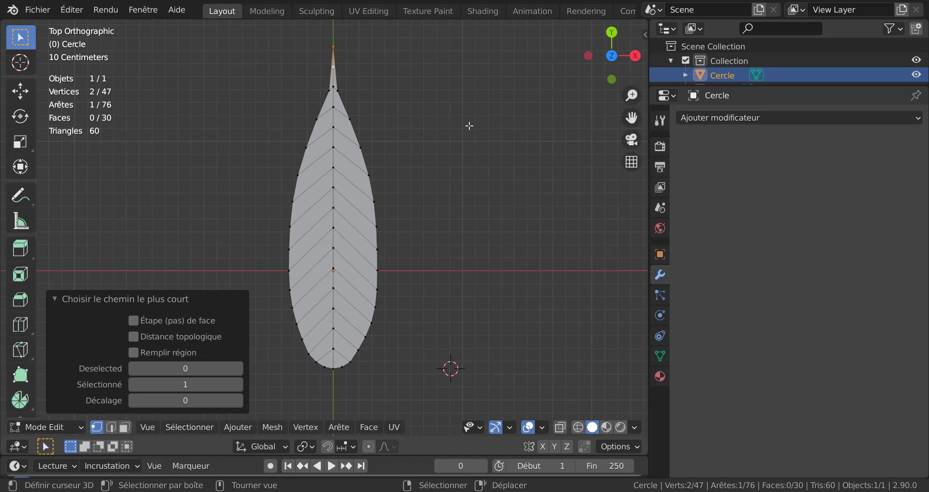
pyautogui.press('g')
pyautogui.press('z')
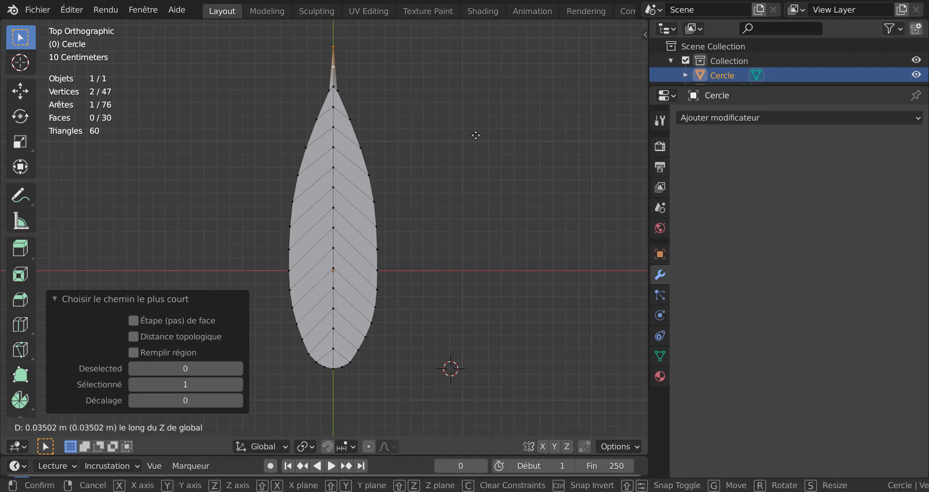
pyautogui.press('Escape')
pyautogui.press('g')
pyautogui.press('y')
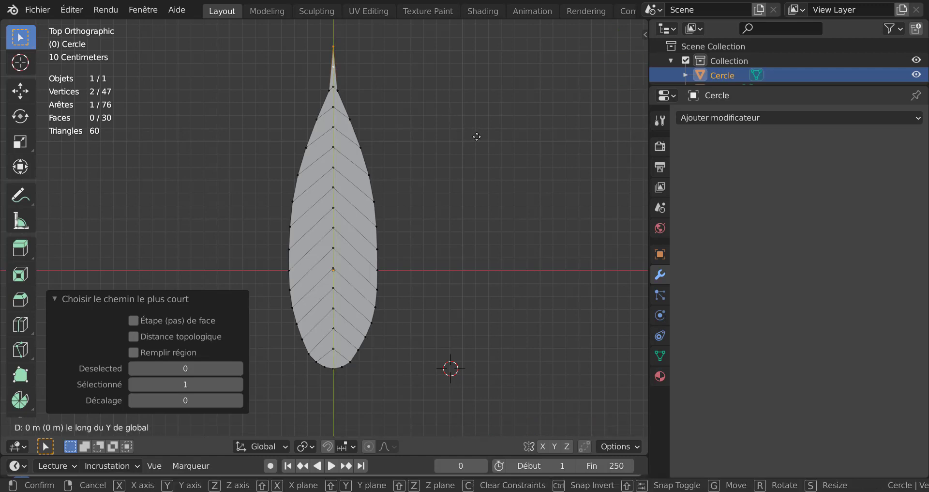
pyautogui.click(477, 150)
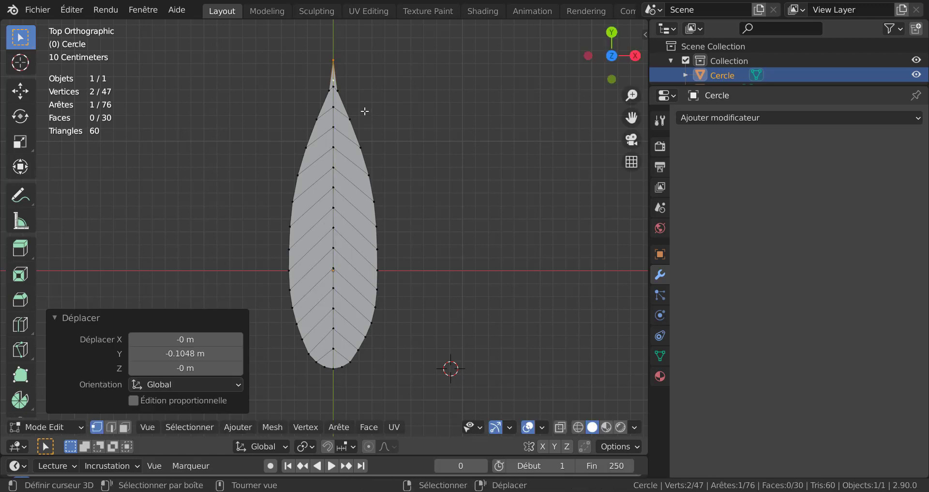
# Select the midrib vertices between the tip and base vertices, scale them by 0.69 along Y and move them about -0.625 m along Y
pyautogui.click(333, 80)
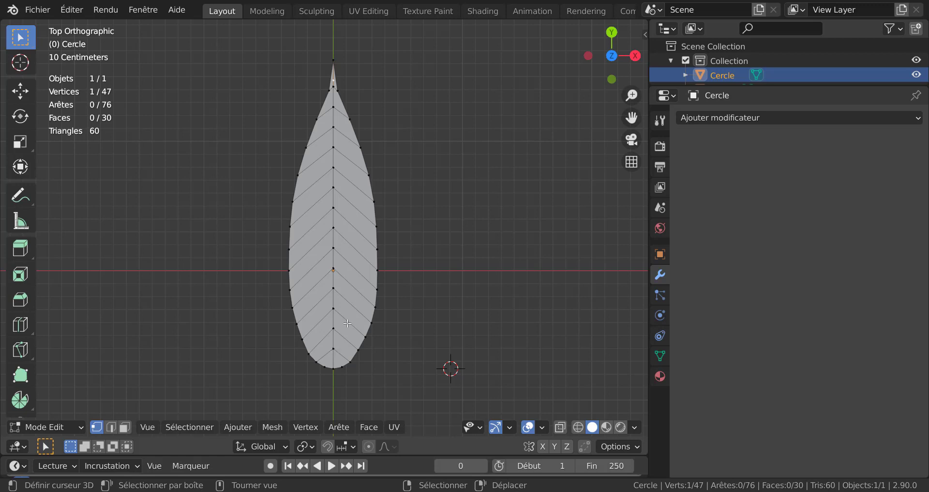
pyautogui.keyDown('ctrl'); pyautogui.click(333, 348); pyautogui.keyUp('ctrl')
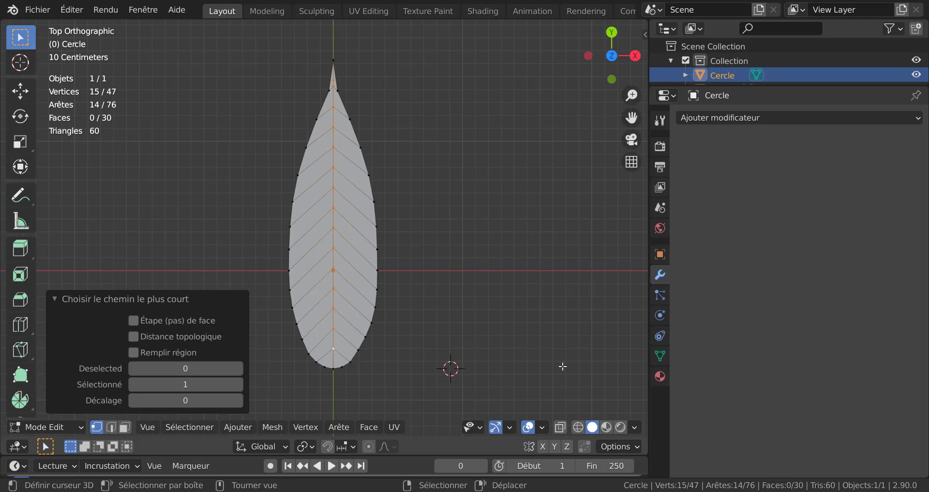
pyautogui.press('s')
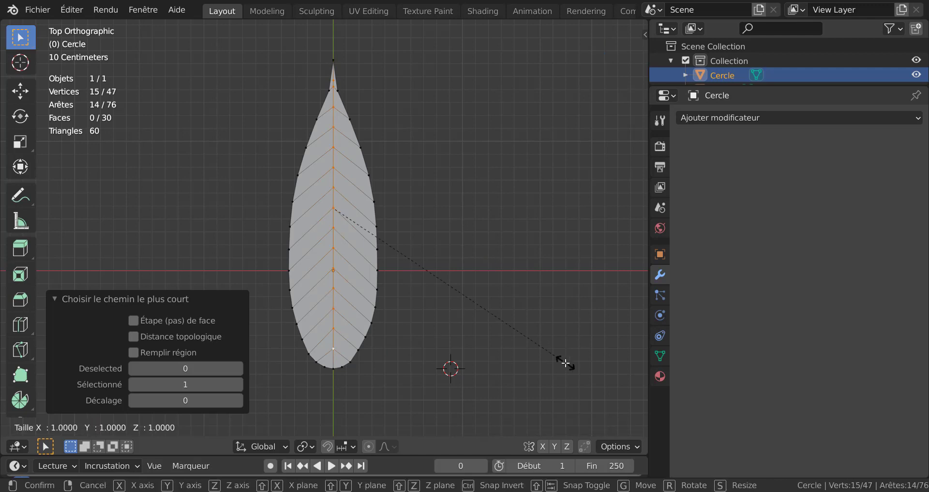
pyautogui.press('y')
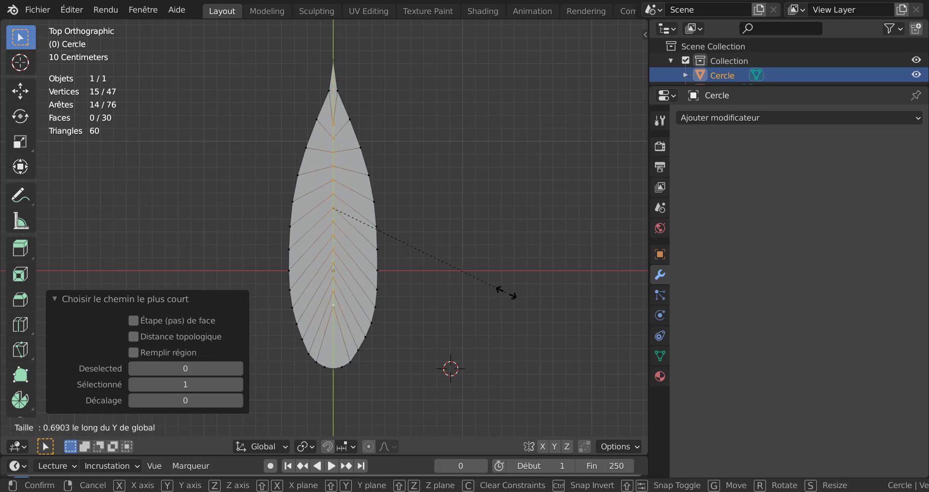
pyautogui.click(503, 289)
pyautogui.press('g')
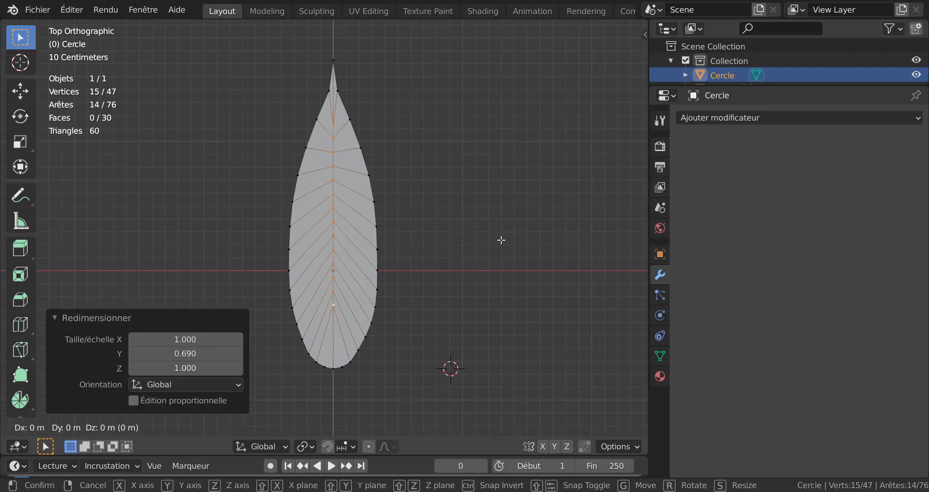
pyautogui.press('y')
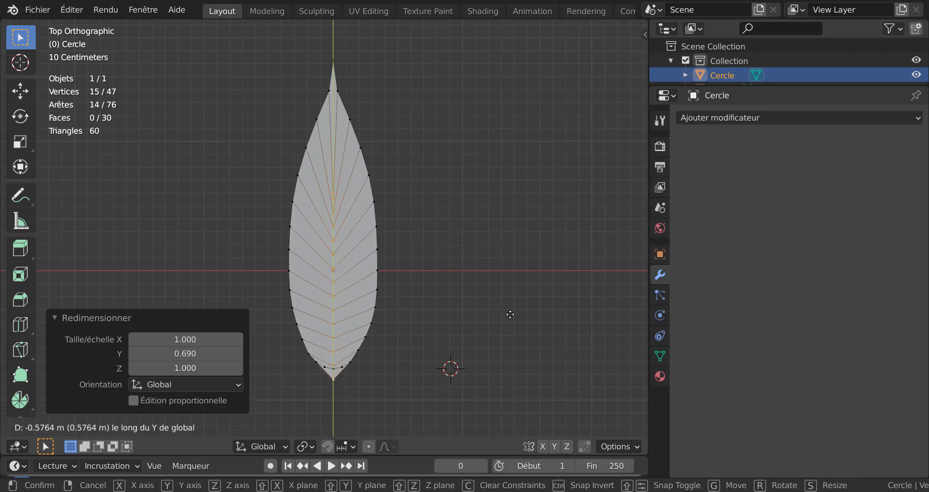
pyautogui.click(510, 320)
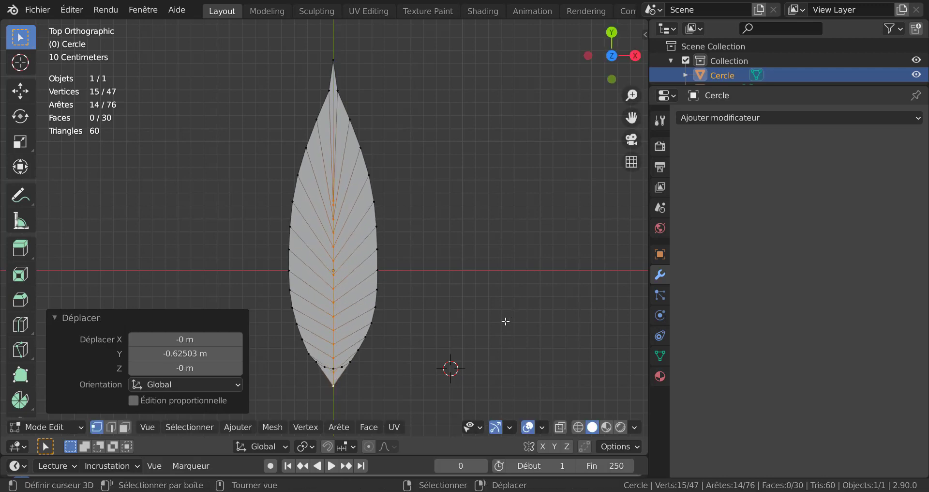
# Delete the lowest midrib vertex that protrudes beyond the leaf's base
pyautogui.scroll(4, 479, 224)
pyautogui.click(353, 382)
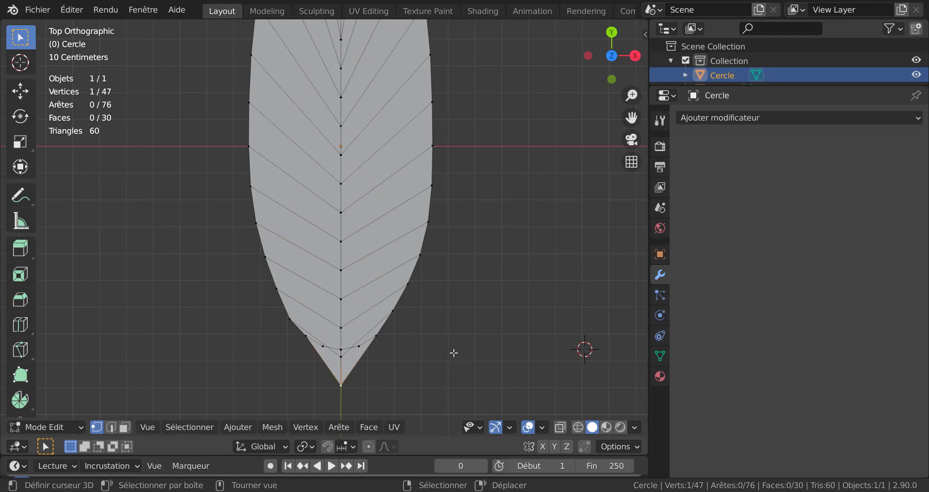
pyautogui.press('x')
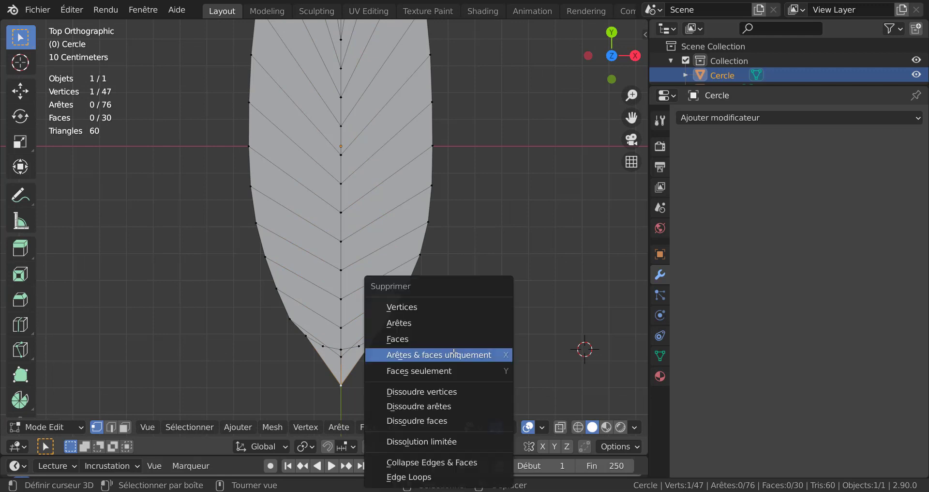
pyautogui.click(437, 306)
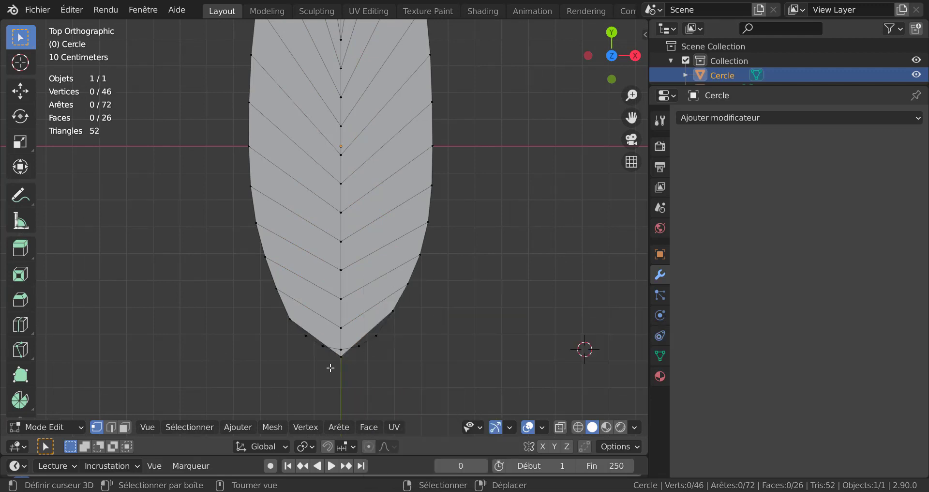
# Merge the two central vertices at the leaf's base at their centre
pyautogui.click(341, 356)
pyautogui.keyDown('shift'); pyautogui.click(341, 349); pyautogui.keyUp('shift')
pyautogui.press('q')
pyautogui.moveTo(489, 275)
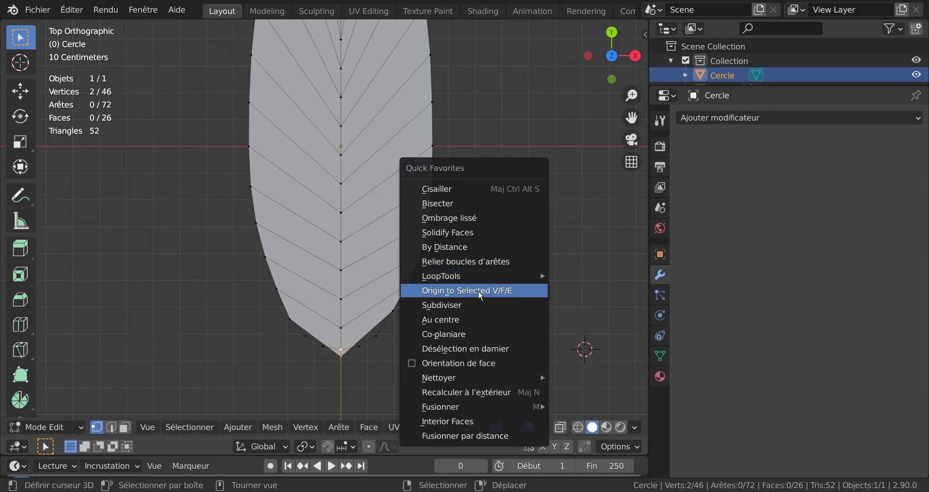
pyautogui.click(444, 318)
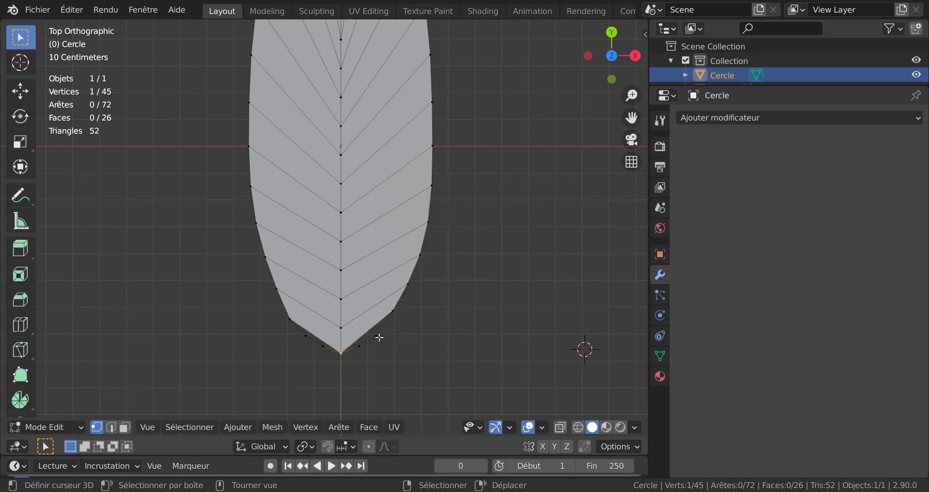
# Fill the gap on the positive X side of the base with a face from its four surrounding vertices
pyautogui.click(392, 311)
pyautogui.keyDown('shift'); pyautogui.click(375, 335); pyautogui.keyUp('shift')
pyautogui.keyDown('ctrl'); pyautogui.click(355, 359); pyautogui.keyUp('ctrl')
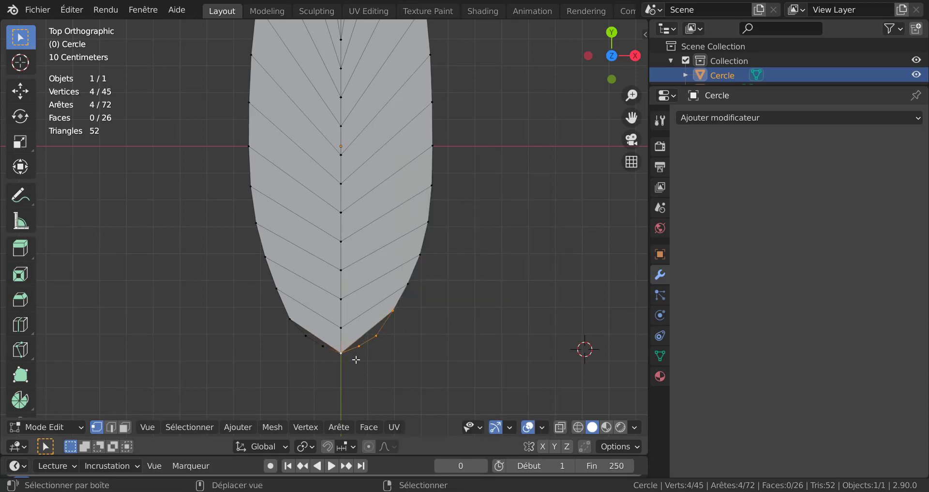
pyautogui.press('f')
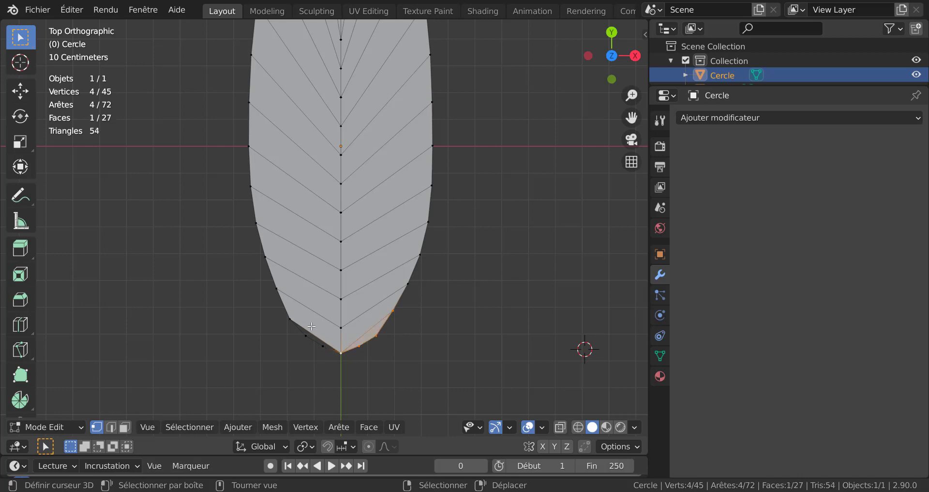
# Fill the gap on the negative X side of the leaf's base with a face from its four surrounding vertices
pyautogui.click(286, 321)
pyautogui.keyDown('shift'); pyautogui.click(299, 338); pyautogui.keyUp('shift')
pyautogui.keyDown('ctrl'); pyautogui.click(344, 357); pyautogui.keyUp('ctrl')
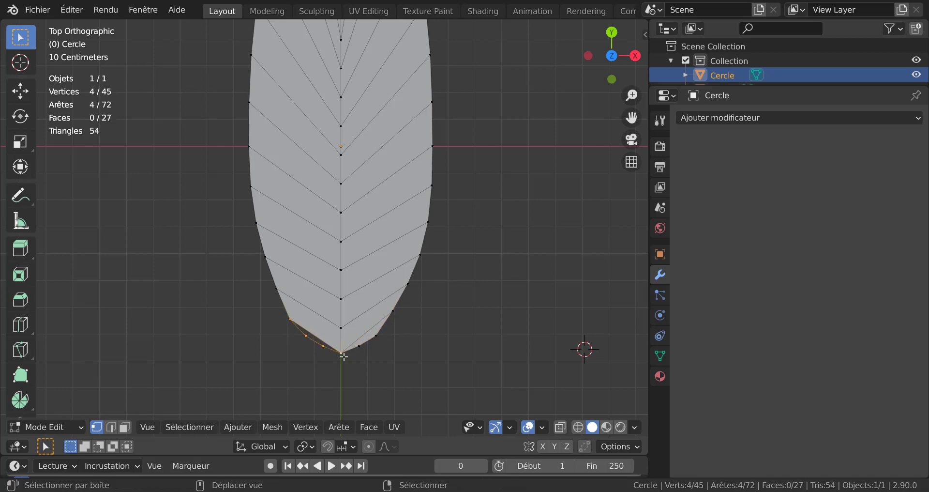
pyautogui.press('f')
pyautogui.press('Tab')
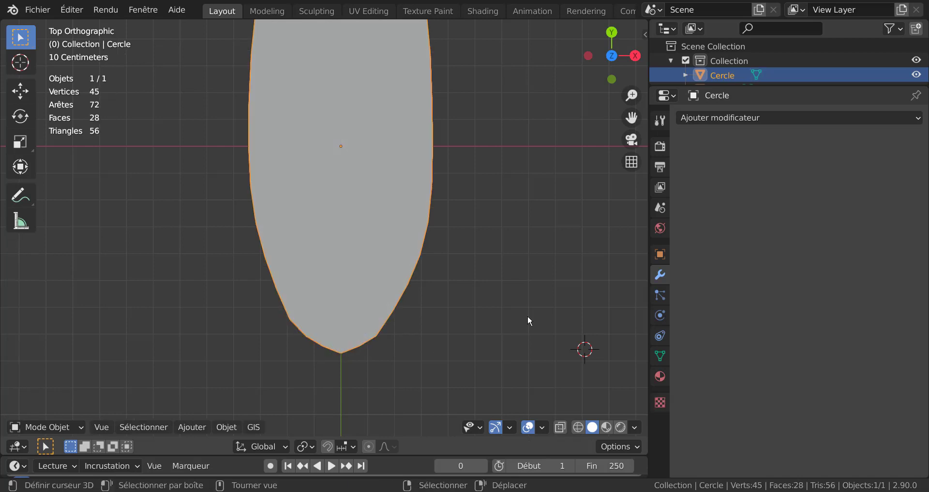
# Select the midrib and all side vein edges in edge mode, leaving out the base outline edges on the negative X side
pyautogui.scroll(-4, 527, 317)
pyautogui.press('Tab')
pyautogui.keyDown('shift'); pyautogui.moveTo(501, 265); pyautogui.dragTo(524, 351, button='middle'); pyautogui.keyUp('shift')
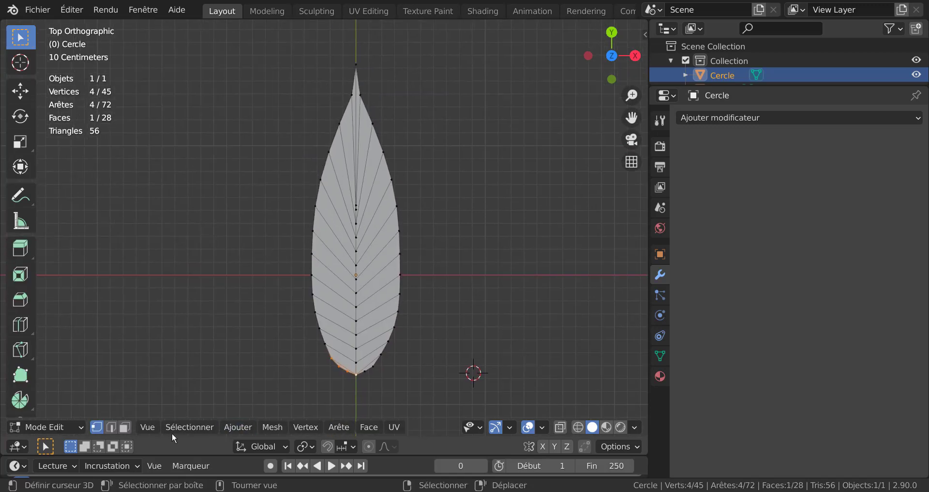
pyautogui.click(110, 429)
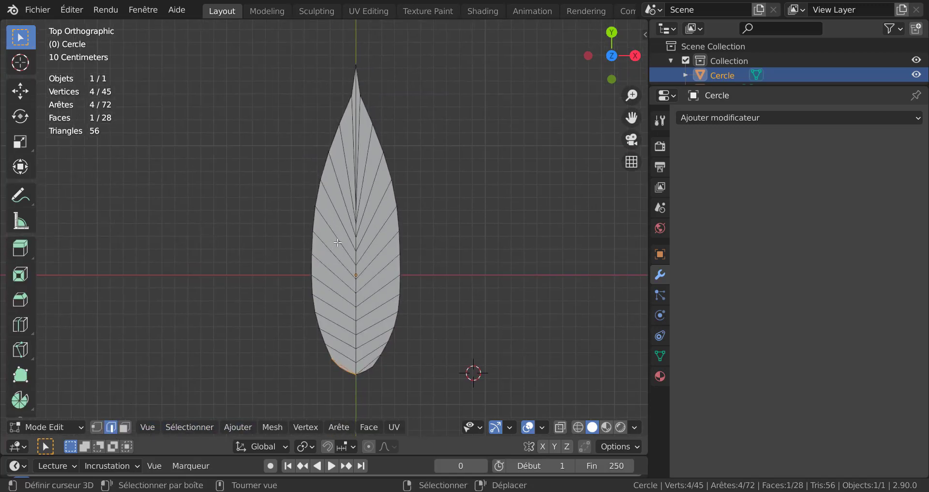
pyautogui.press('c')
pyautogui.moveTo(359, 167)
pyautogui.mouseDown()
pyautogui.moveTo(375, 314)
pyautogui.moveTo(361, 356)
pyautogui.moveTo(348, 328)
pyautogui.moveTo(338, 227)
pyautogui.moveTo(357, 178)
pyautogui.moveTo(359, 303)
pyautogui.mouseUp()
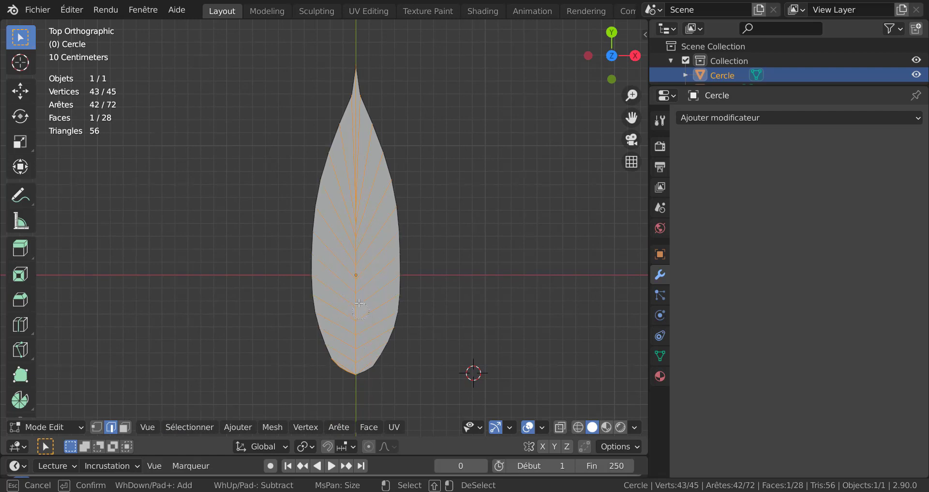
pyautogui.press('Escape')
pyautogui.moveTo(475, 317); pyautogui.dragTo(477, 191, button='middle')
pyautogui.scroll(3, 472, 193)
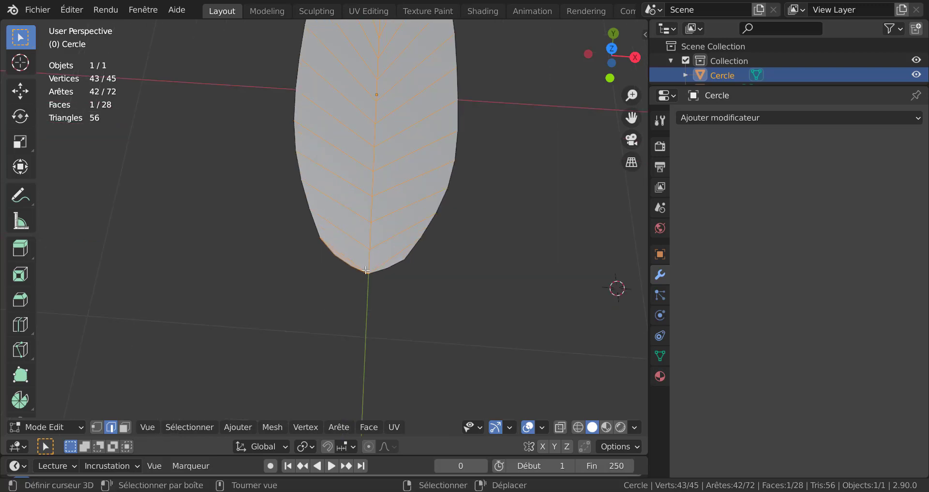
pyautogui.keyDown('shift'); pyautogui.click(330, 256); pyautogui.keyUp('shift')
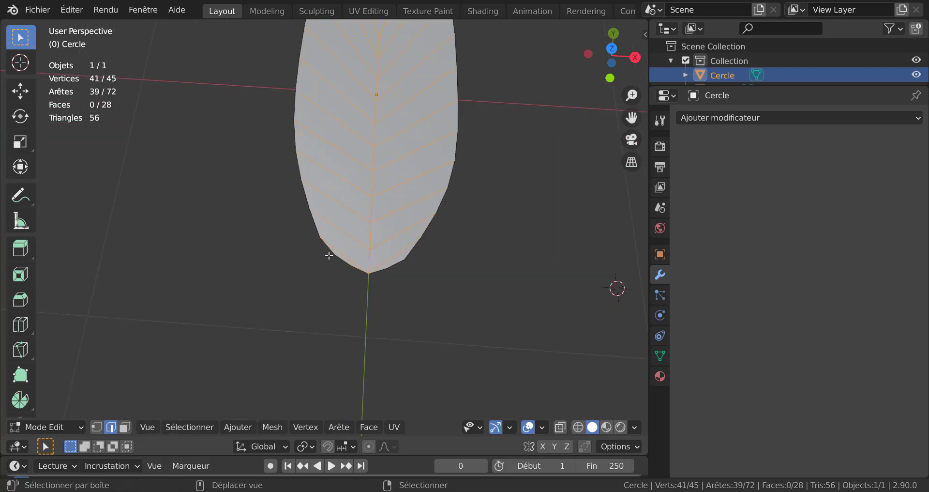
# Bevel the selected midrib and vein edges with a width of about 0.0152 m and 2 segments
pyautogui.moveTo(548, 247); pyautogui.dragTo(442, 254, button='middle')
pyautogui.scroll(-4, 512, 269)
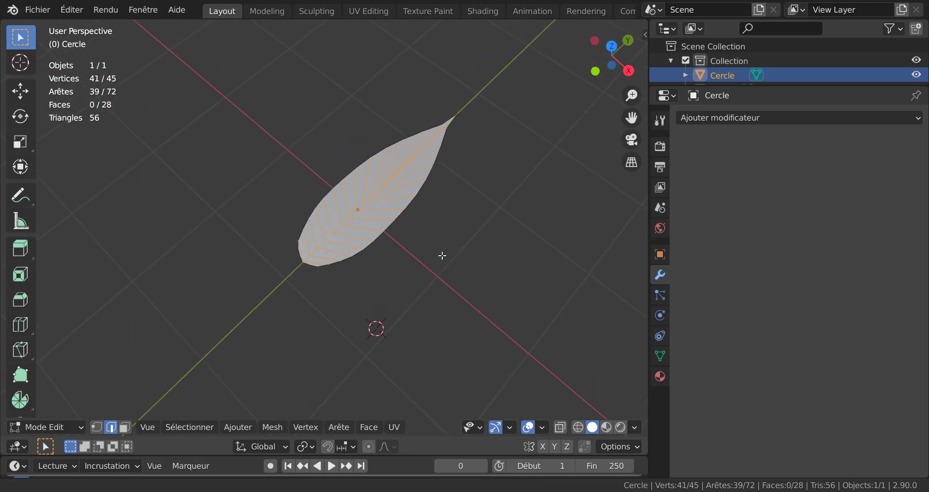
pyautogui.scroll(5, 441, 255)
pyautogui.press('b')
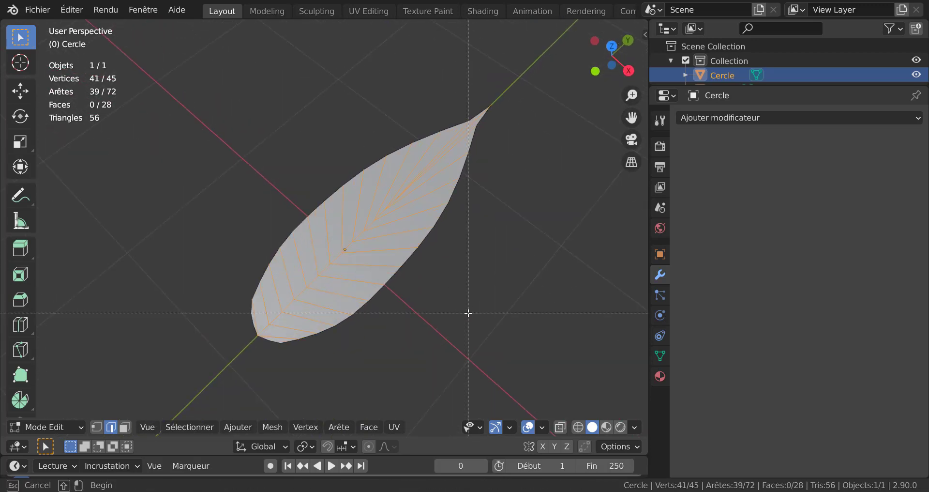
pyautogui.press('Escape')
pyautogui.scroll(4, 502, 279)
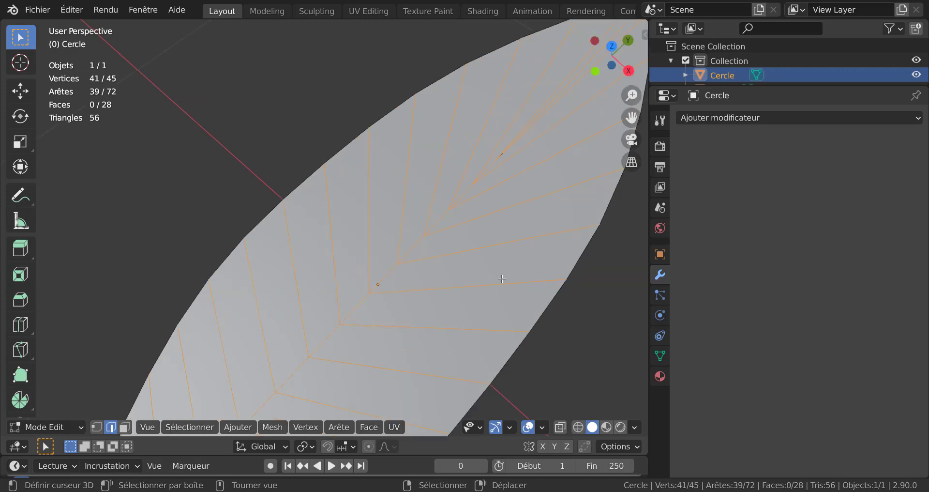
pyautogui.press('ctrl')
pyautogui.hotkey('ctrl', 'b')
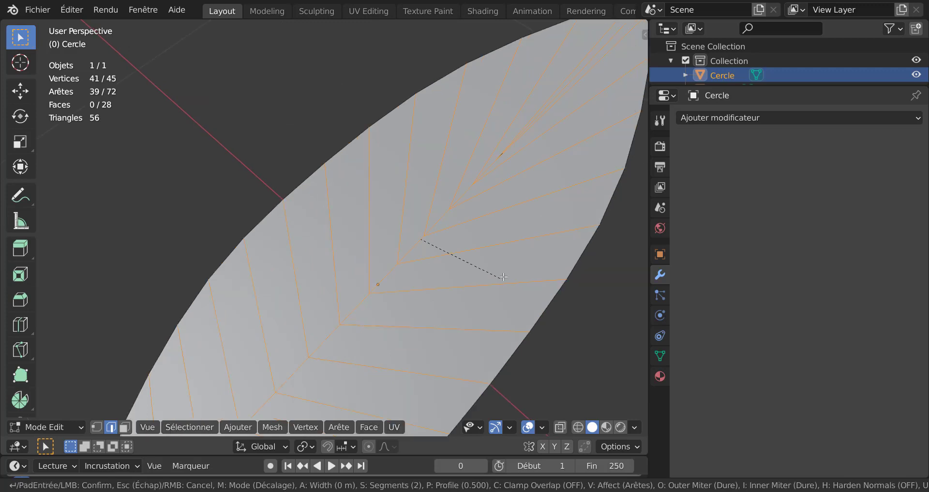
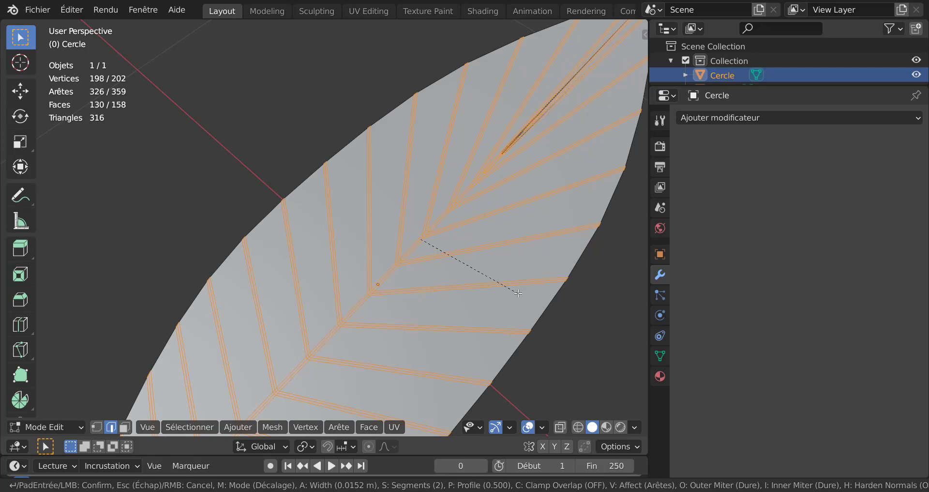
pyautogui.click(518, 292)
pyautogui.scroll(3, 388, 218)
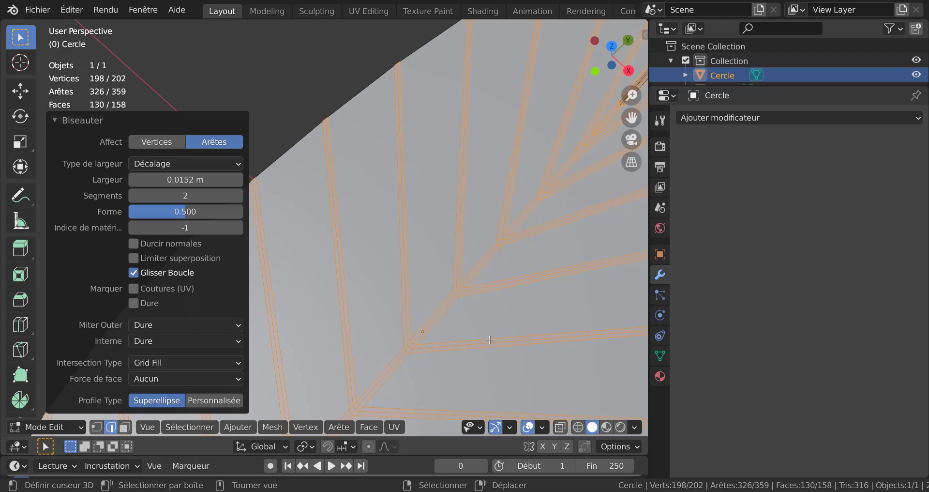
# Shrink the selection to the centre lines of the bevelled veins and raise them about 0.007 m along Z
pyautogui.press('ctrl')
pyautogui.press('ctrl+KP_Subtract')
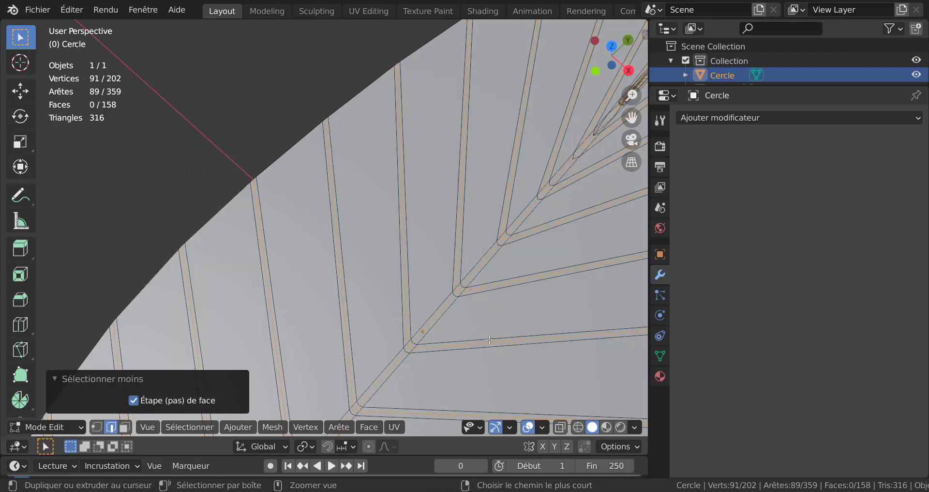
pyautogui.scroll(-3, 484, 322)
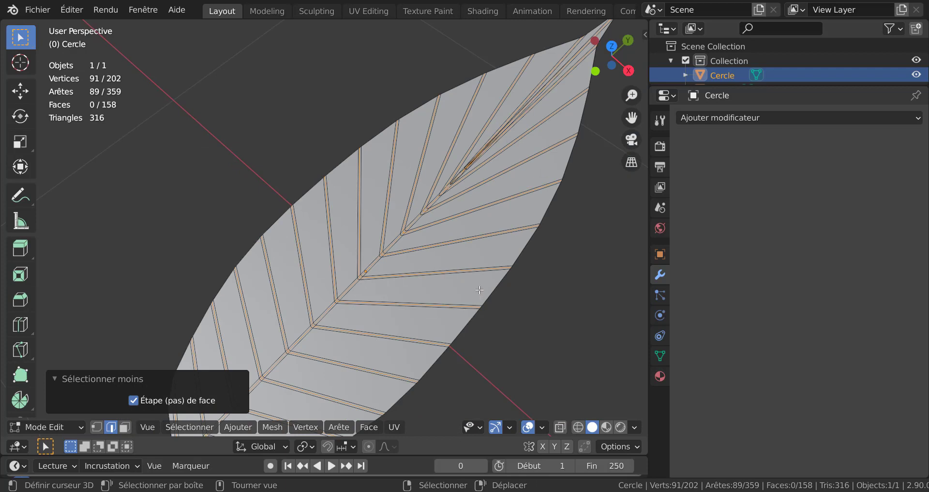
pyautogui.moveTo(479, 289); pyautogui.dragTo(480, 283, button='middle')
pyautogui.press('g')
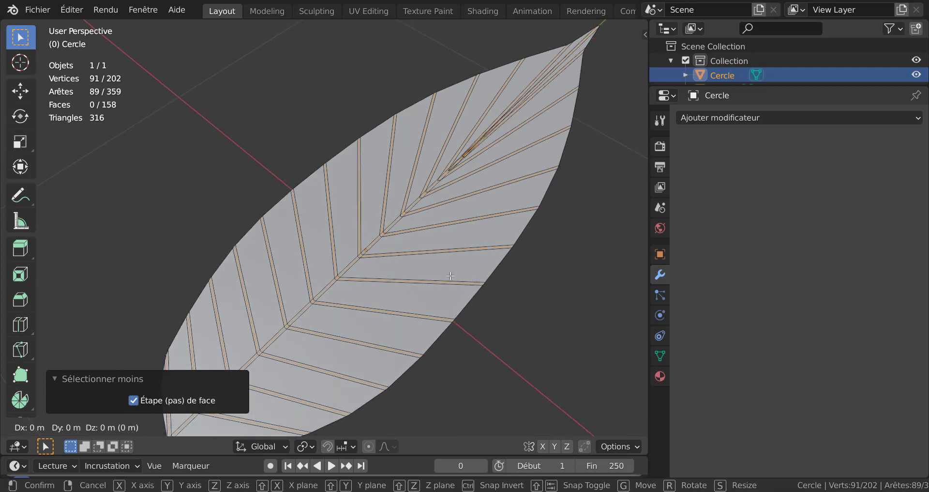
pyautogui.press('z')
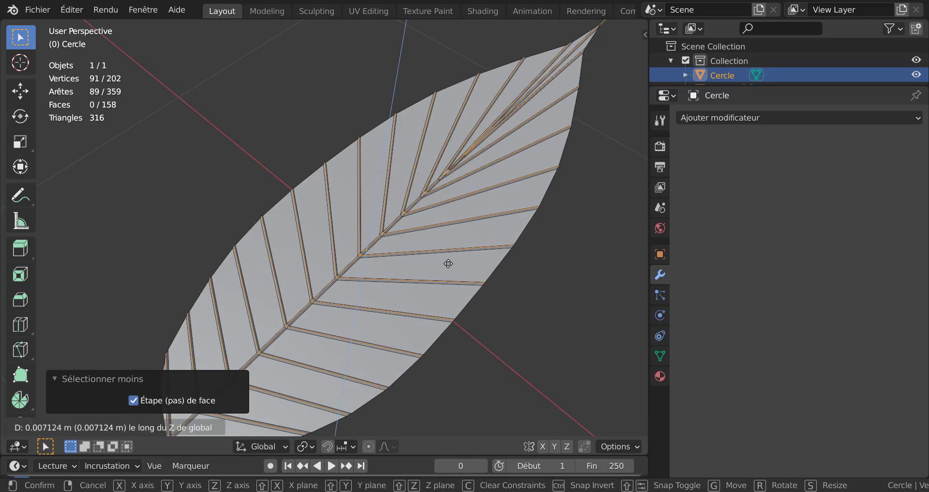
pyautogui.click(448, 263)
pyautogui.press('Tab')
pyautogui.moveTo(448, 264); pyautogui.dragTo(432, 328, button='middle')
pyautogui.press('Tab')
pyautogui.press('Tab')
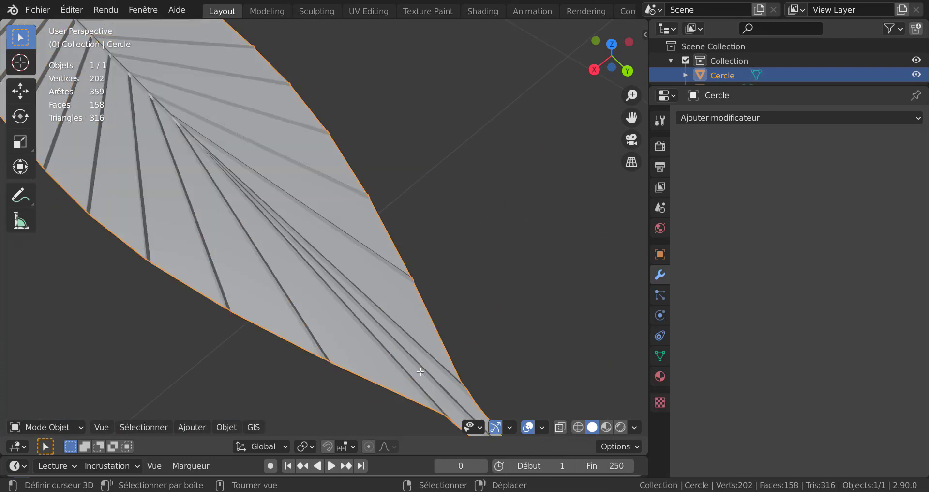
# Add 10 unslid loop cuts across the narrow bevelled midrib strip towards the leaf's tip
pyautogui.press('Tab')
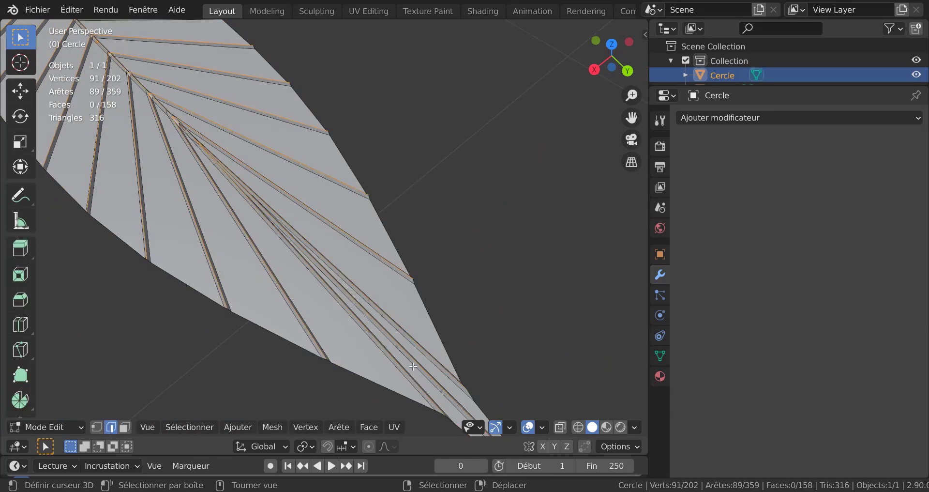
pyautogui.hotkey('ctrl', 'r')
pyautogui.scroll(5, 414, 367)
pyautogui.scroll(6, 414, 366)
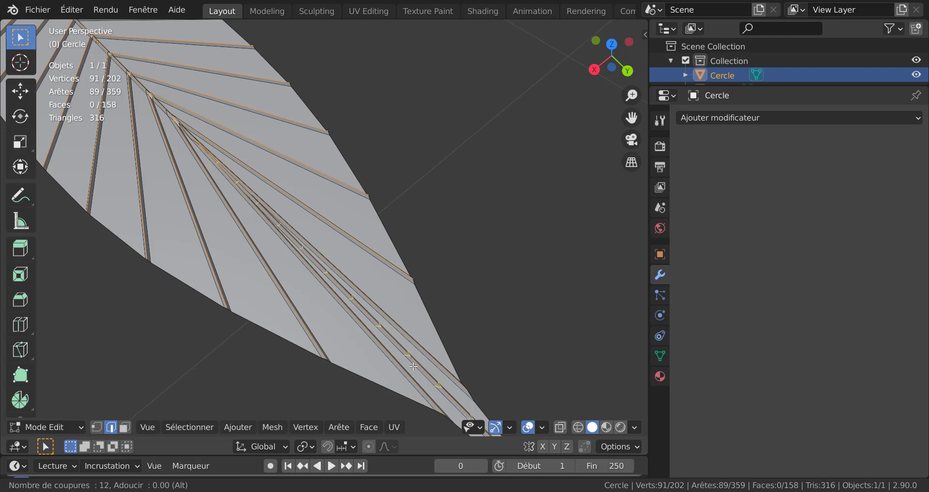
pyautogui.scroll(-2, 413, 367)
pyautogui.click(414, 366)
pyautogui.rightClick(413, 358)
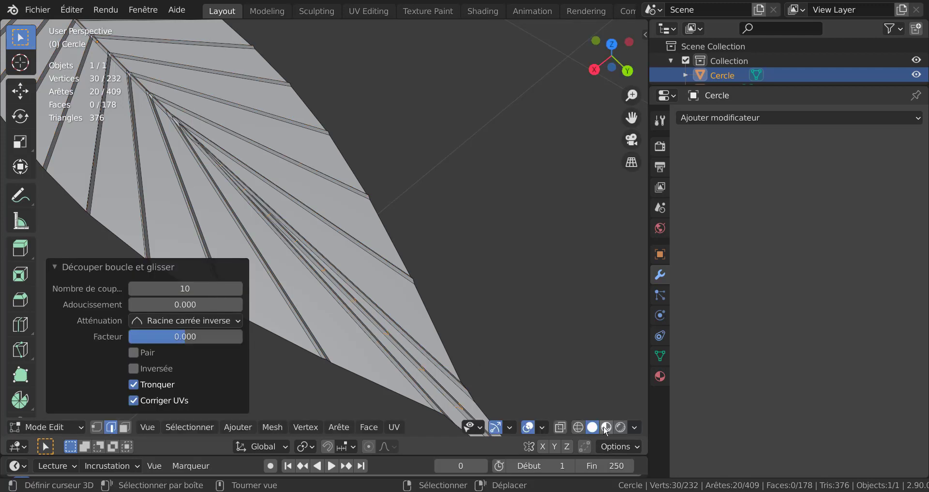
pyautogui.hotkey('ctrl', 'r')
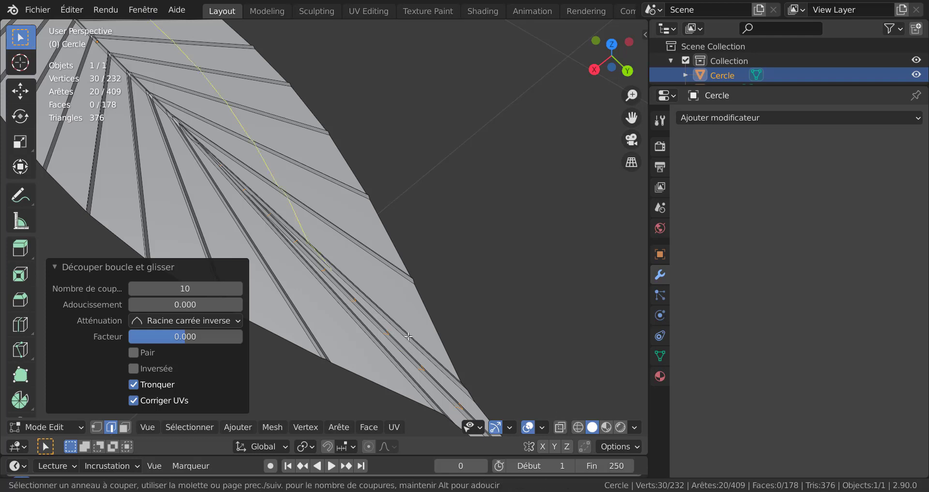
pyautogui.scroll(2, 407, 335)
pyautogui.scroll(-1, 408, 336)
pyautogui.press('Escape')
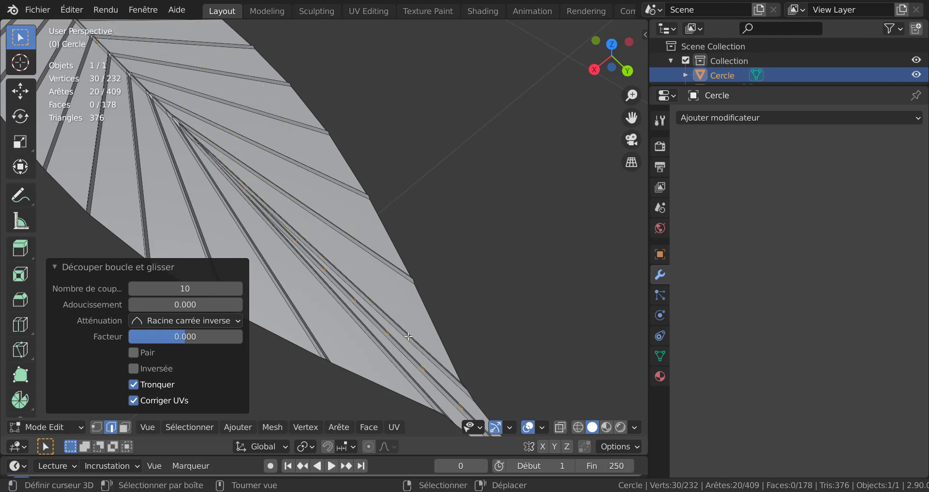
# Add 4 loop cuts running lengthwise through the panels between the veins on the leaf's negative X half
pyautogui.scroll(2, 407, 336)
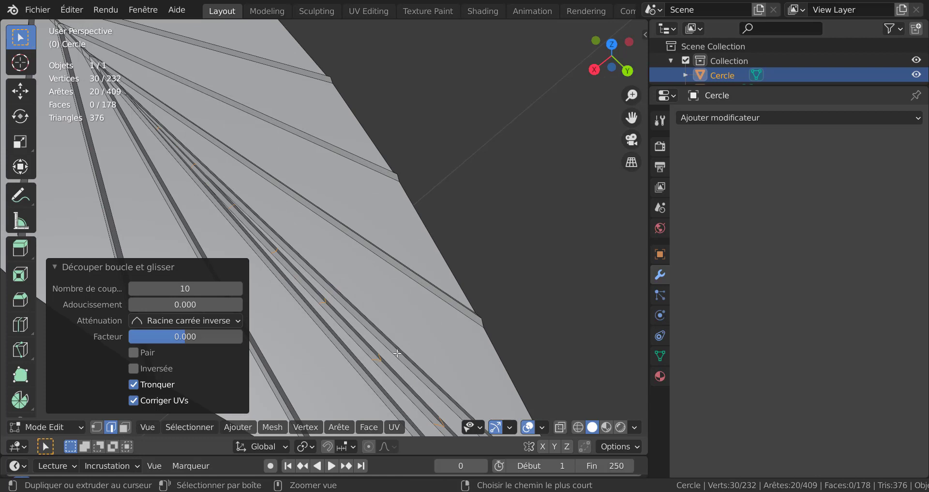
pyautogui.hotkey('ctrl', 'r')
pyautogui.scroll(3, 397, 353)
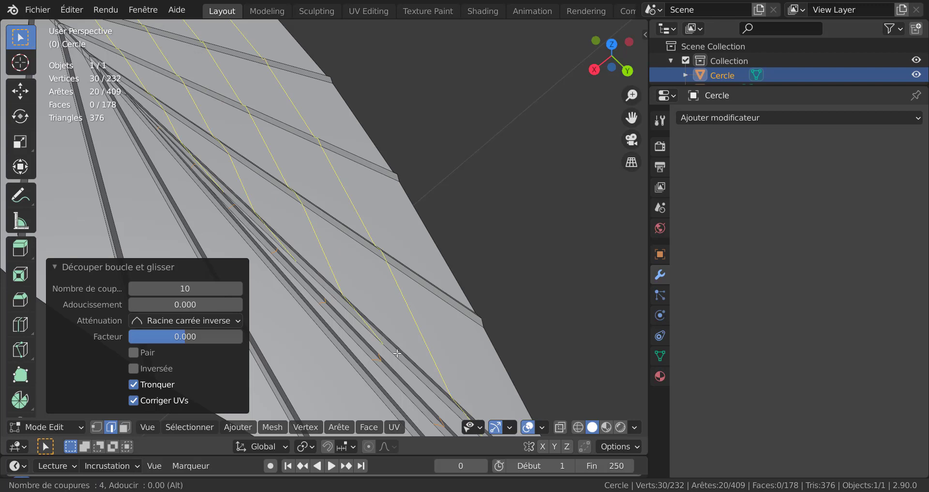
pyautogui.click(397, 353)
pyautogui.scroll(-3, 397, 353)
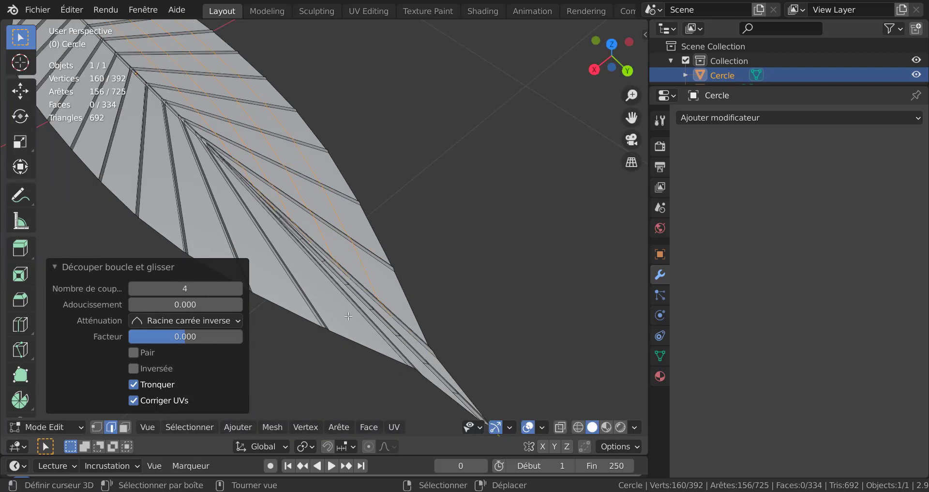
# Add 3 unslid lengthwise loop cuts through the panels between the veins on the leaf's positive X half
pyautogui.hotkey('ctrl', 'r')
pyautogui.scroll(-1, 288, 275)
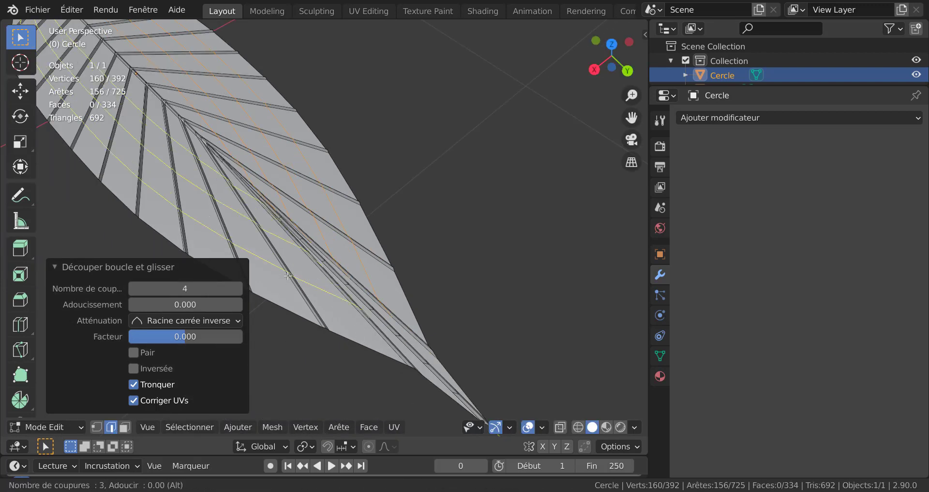
pyautogui.click(287, 275)
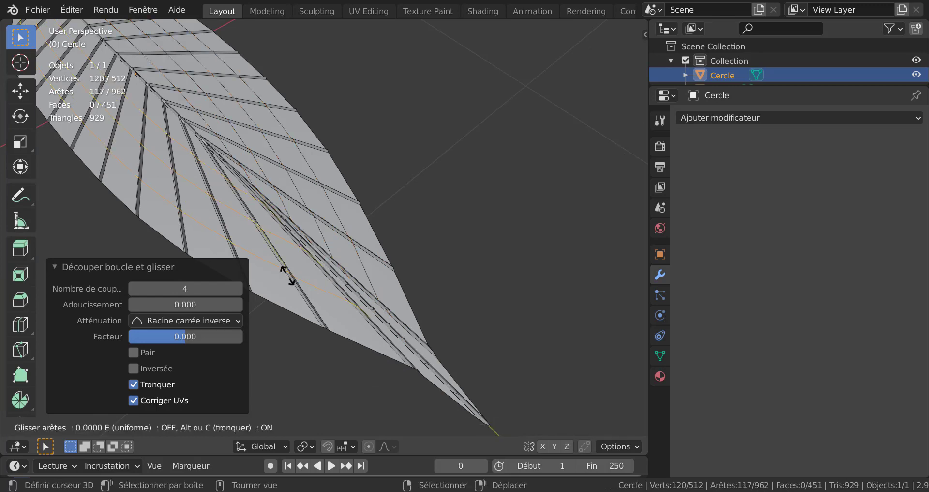
pyautogui.rightClick(288, 276)
pyautogui.moveTo(362, 323); pyautogui.dragTo(596, 270, button='middle')
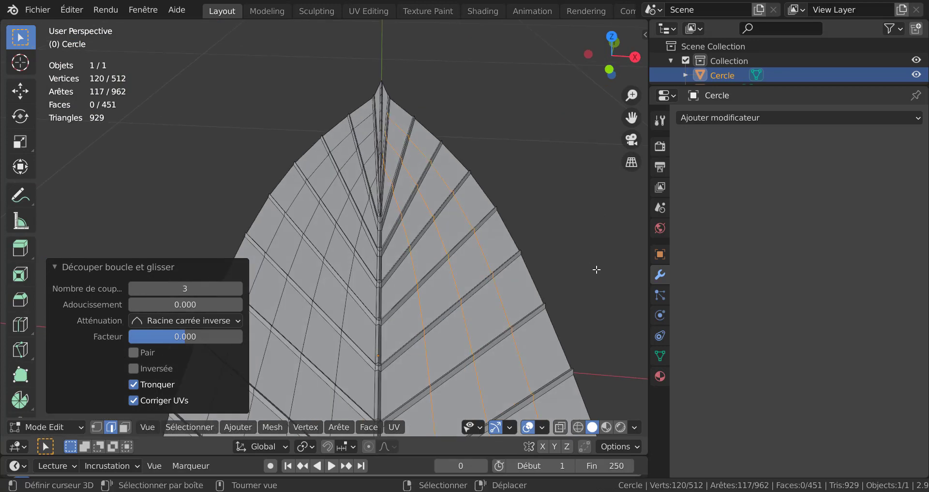
pyautogui.press('Tab')
pyautogui.press('Tab')
pyautogui.moveTo(498, 312); pyautogui.dragTo(412, 257, button='middle')
pyautogui.keyDown('alt'); pyautogui.click(353, 241); pyautogui.keyUp('alt')
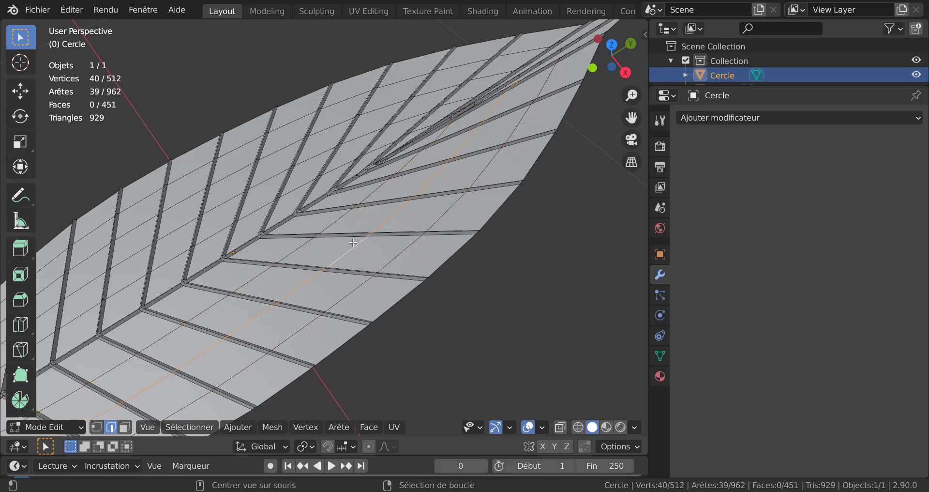
pyautogui.scroll(-1, 417, 294)
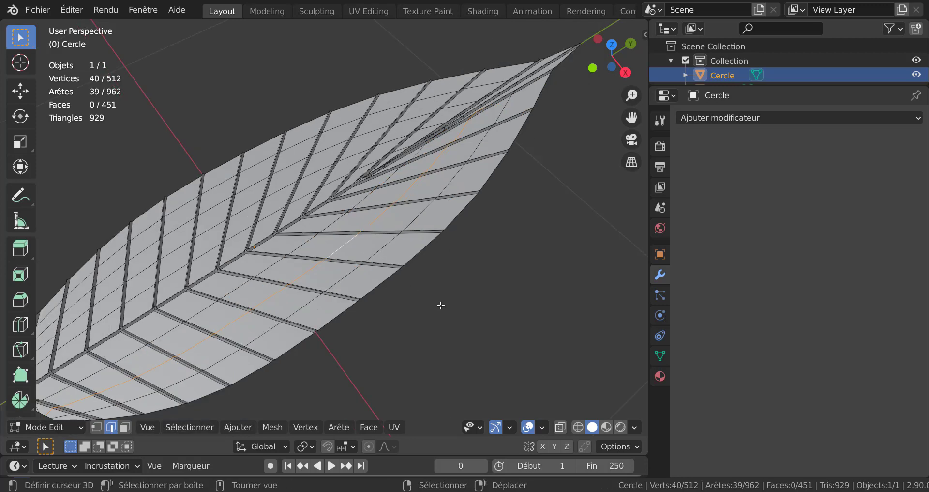
pyautogui.moveTo(298, 347); pyautogui.dragTo(433, 324, button='middle')
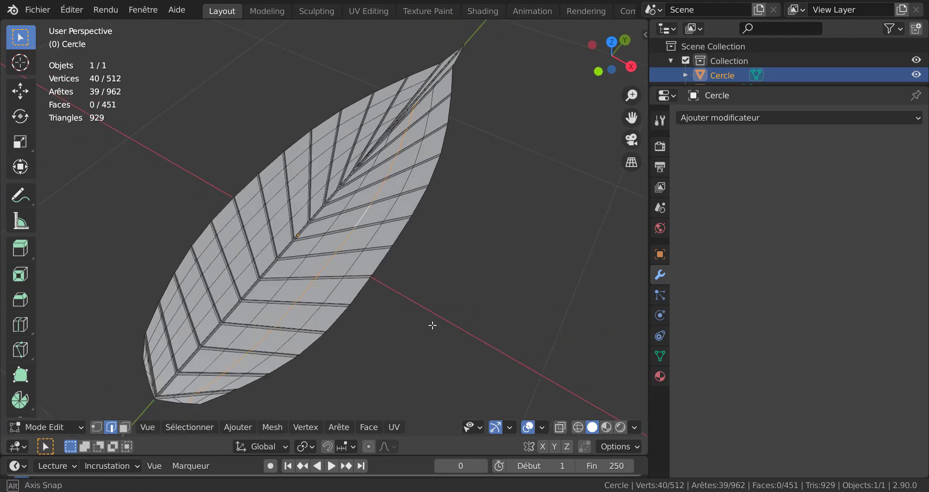
# Try to move four lengthwise edges between the veins on the leaf's positive X half along Y
pyautogui.click(256, 342)
pyautogui.keyDown('shift'); pyautogui.click(310, 291); pyautogui.keyUp('shift')
pyautogui.keyDown('shift'); pyautogui.click(348, 239); pyautogui.keyUp('shift')
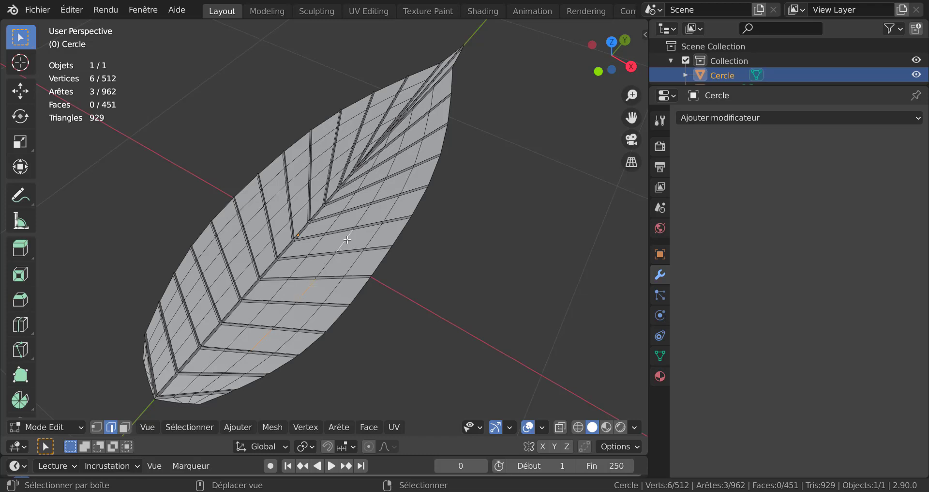
pyautogui.keyDown('shift'); pyautogui.click(376, 197); pyautogui.keyUp('shift')
pyautogui.moveTo(443, 278); pyautogui.dragTo(409, 289, button='middle')
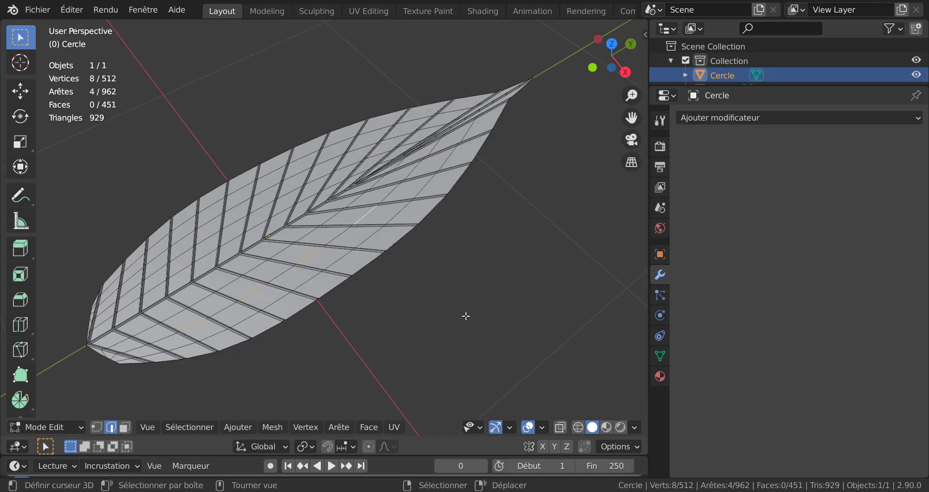
pyautogui.press('g')
pyautogui.press('y')
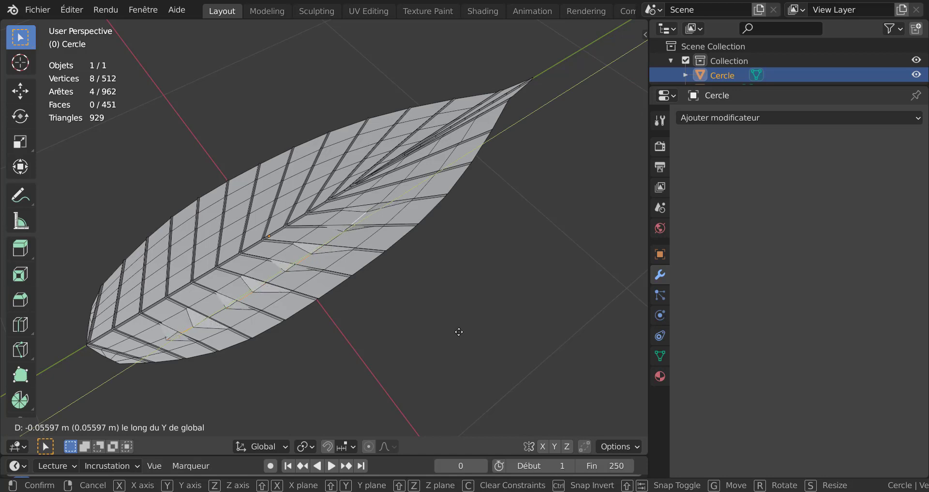
pyautogui.click(474, 334)
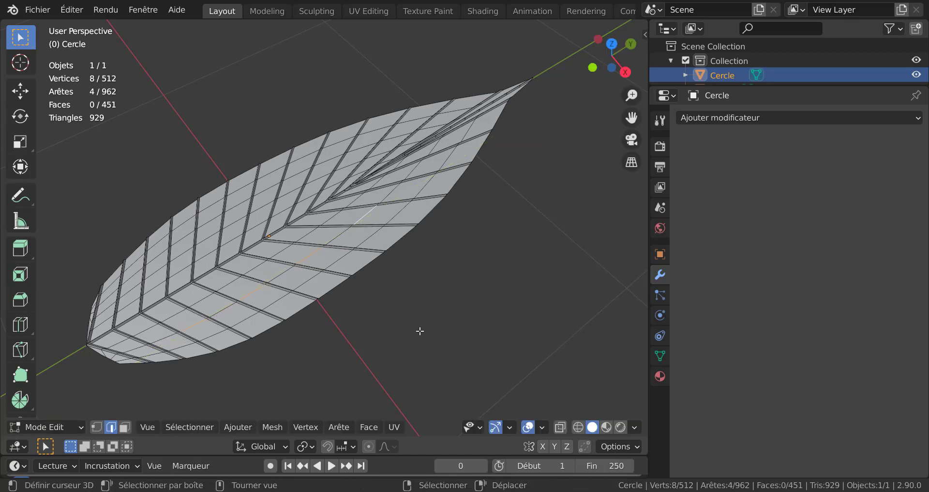
# Try growing the edge selection to the neighbouring faces and selecting the whole middle lengthwise loop on the positive X half
pyautogui.moveTo(419, 331); pyautogui.dragTo(404, 327, button='middle')
pyautogui.scroll(3, 402, 326)
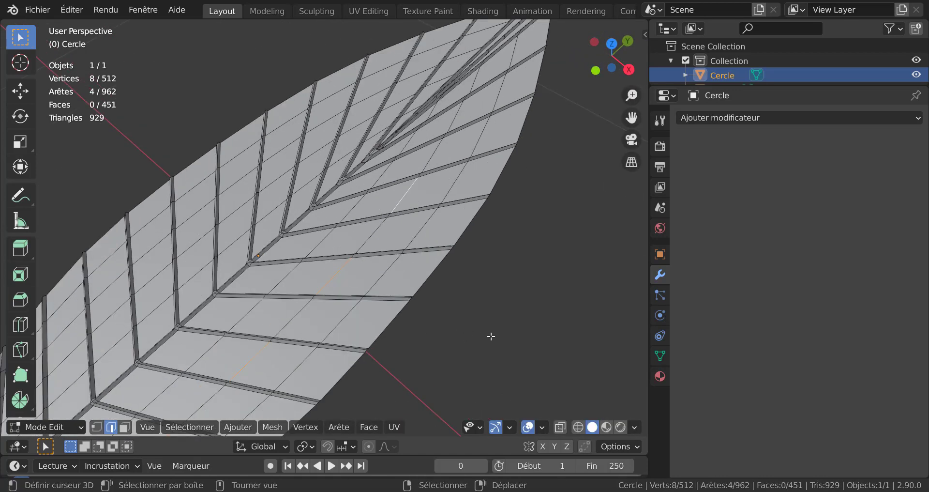
pyautogui.press('ctrl+KP_Add')
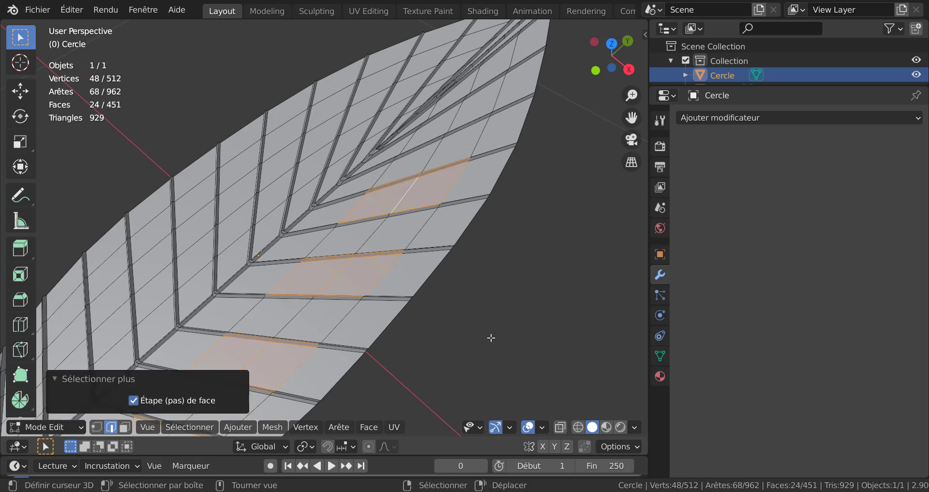
pyautogui.scroll(3, 340, 351)
pyautogui.keyDown('alt'); pyautogui.click(358, 306); pyautogui.keyUp('alt')
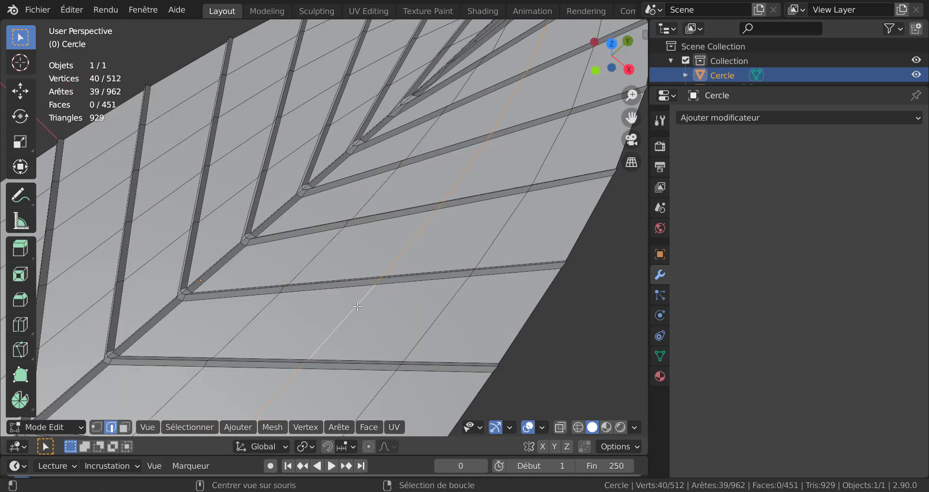
pyautogui.click(357, 310)
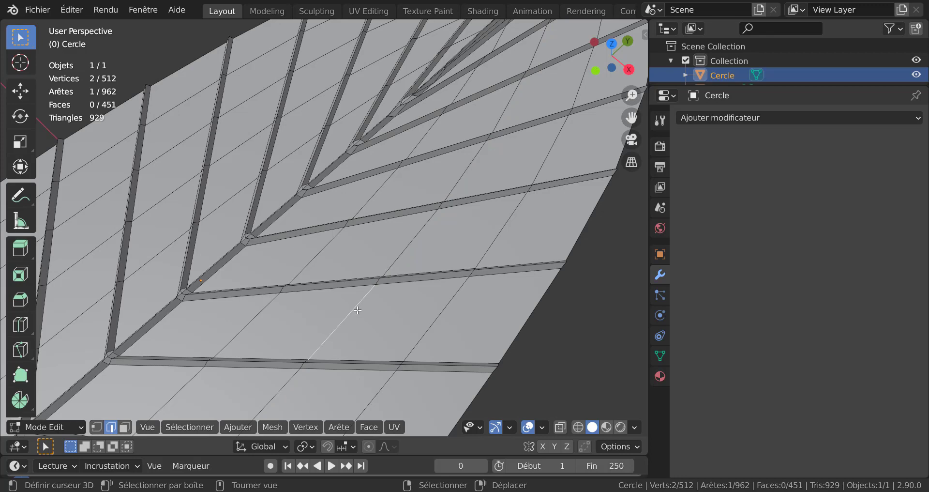
# In X-ray top view, circle-select the vertices where four veins on each leaf half cross a lengthwise loop near the half's middle
pyautogui.moveTo(340, 331); pyautogui.dragTo(526, 343, button='middle')
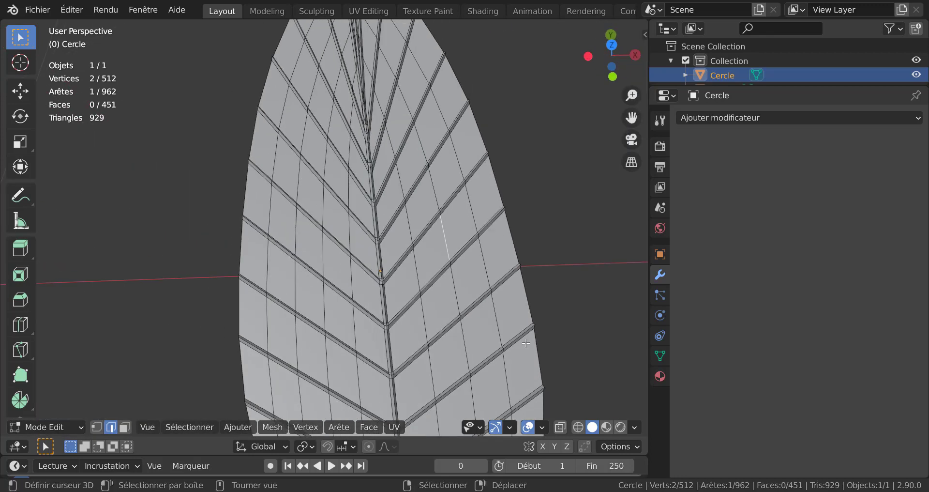
pyautogui.press('KP_7')
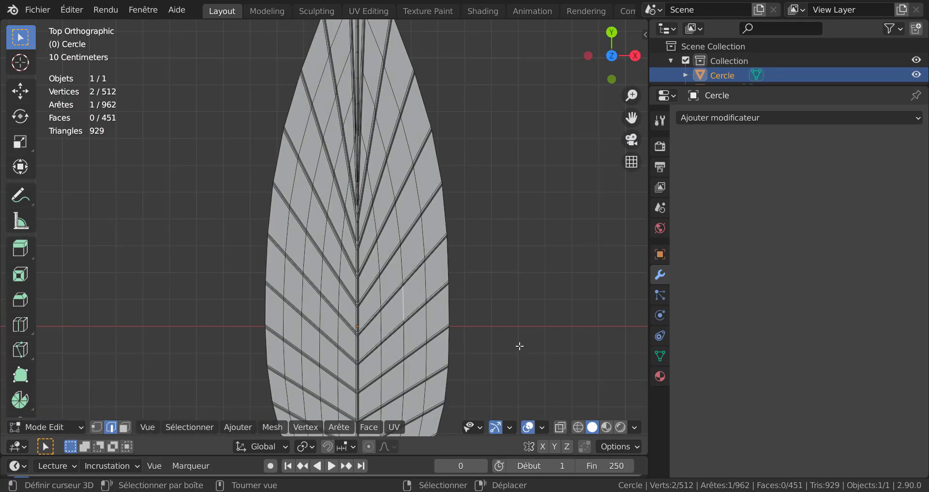
pyautogui.hotkey('alt', 'z')
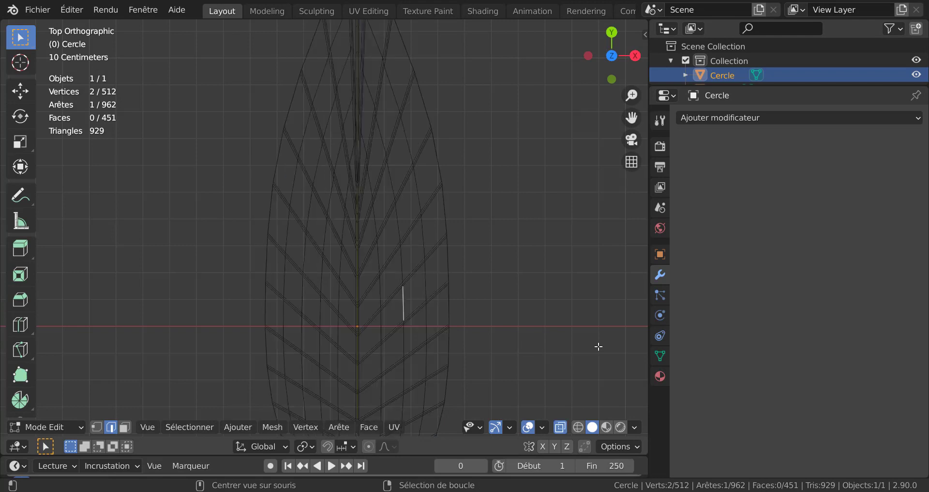
pyautogui.click(558, 325)
pyautogui.press('1')
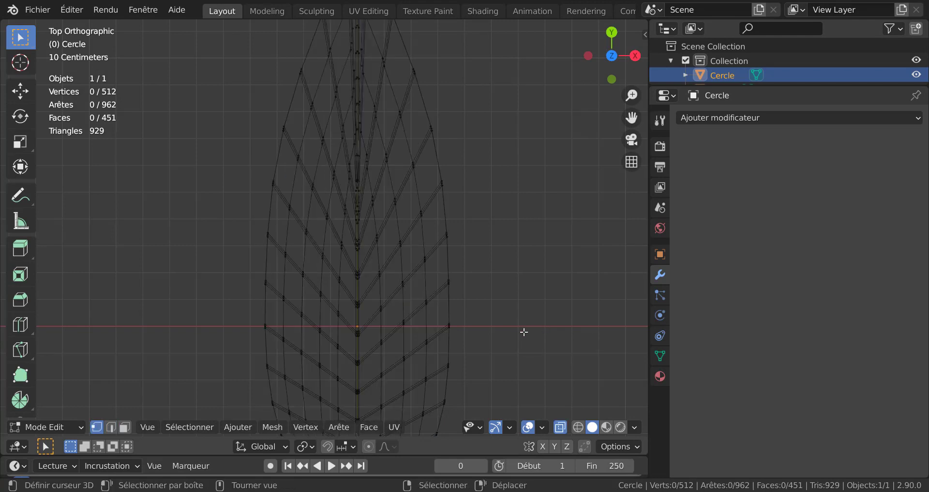
pyautogui.press('c')
pyautogui.moveTo(402, 289); pyautogui.dragTo(401, 321)
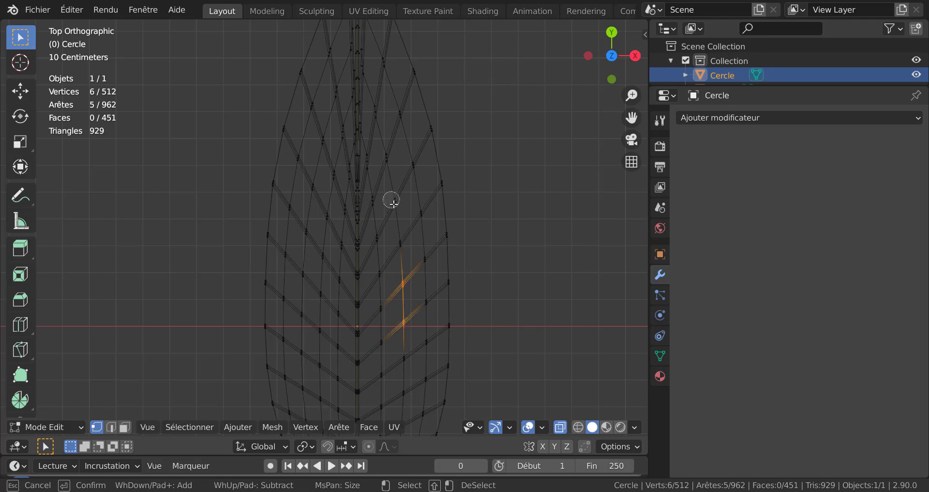
pyautogui.moveTo(391, 200)
pyautogui.mouseDown()
pyautogui.moveTo(398, 234)
pyautogui.moveTo(362, 239)
pyautogui.mouseUp()
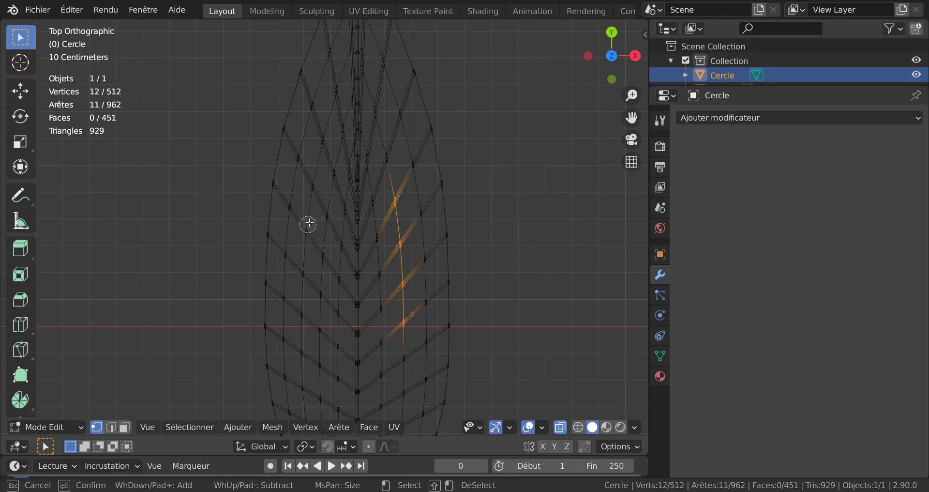
pyautogui.moveTo(309, 223); pyautogui.dragTo(295, 275)
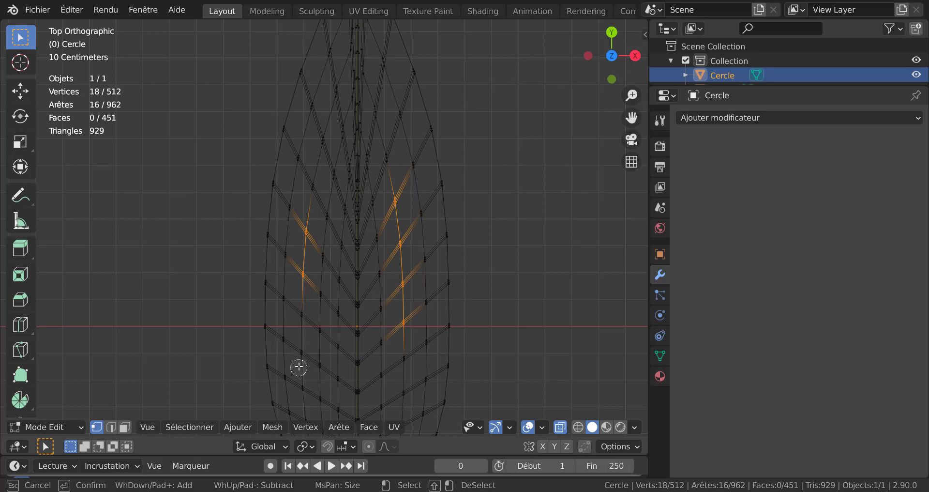
pyautogui.moveTo(299, 367)
pyautogui.mouseDown()
pyautogui.moveTo(304, 357)
pyautogui.moveTo(303, 386)
pyautogui.mouseUp()
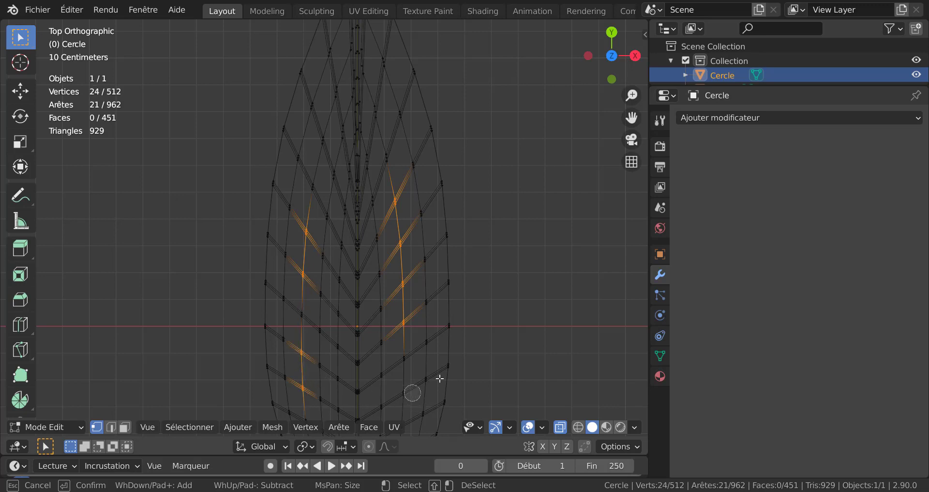
pyautogui.press('Escape')
# Add the vertices at two vein crossings on each half near the leaf's base to the selection
pyautogui.keyDown('shift'); pyautogui.scroll(-5, 562, 185); pyautogui.keyUp('shift')
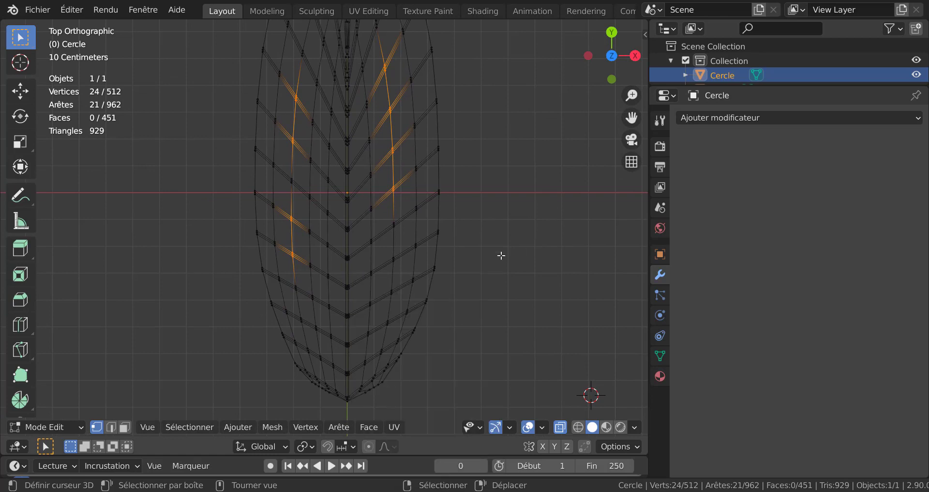
pyautogui.press('c')
pyautogui.moveTo(398, 293); pyautogui.dragTo(382, 325)
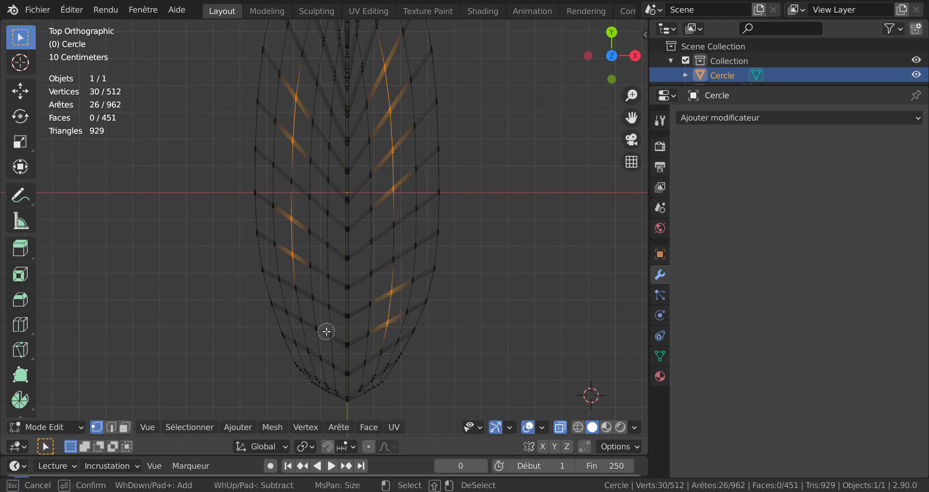
pyautogui.moveTo(332, 333); pyautogui.dragTo(332, 368)
pyautogui.press('Escape')
pyautogui.scroll(-1, 560, 242)
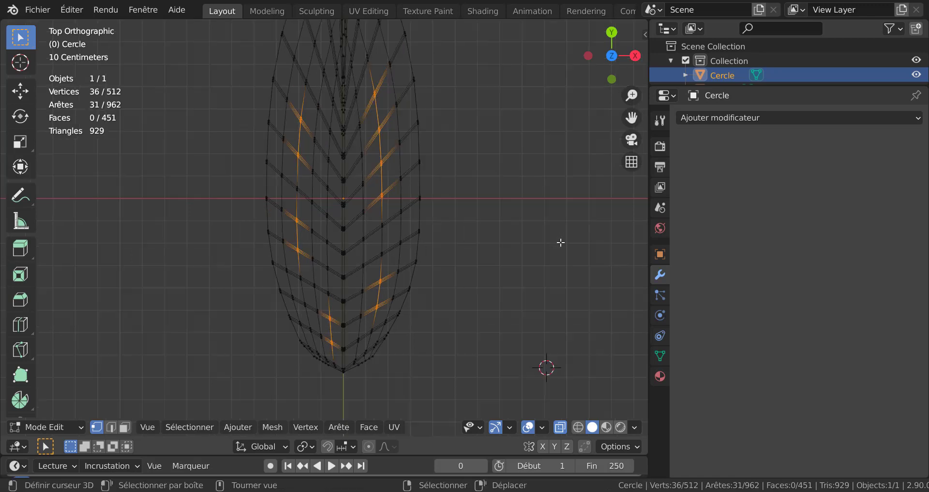
pyautogui.click(572, 245)
pyautogui.hotkey('ctrl', 'z')
# Turn off X-ray and move the selected vein vertices about -0.029 m along Y to kink the veins
pyautogui.moveTo(572, 245); pyautogui.dragTo(501, 274, button='middle')
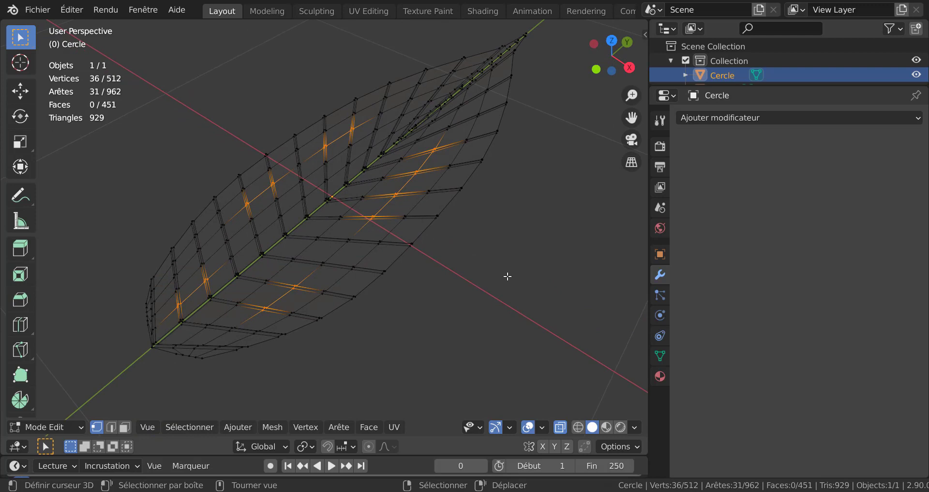
pyautogui.press('z')
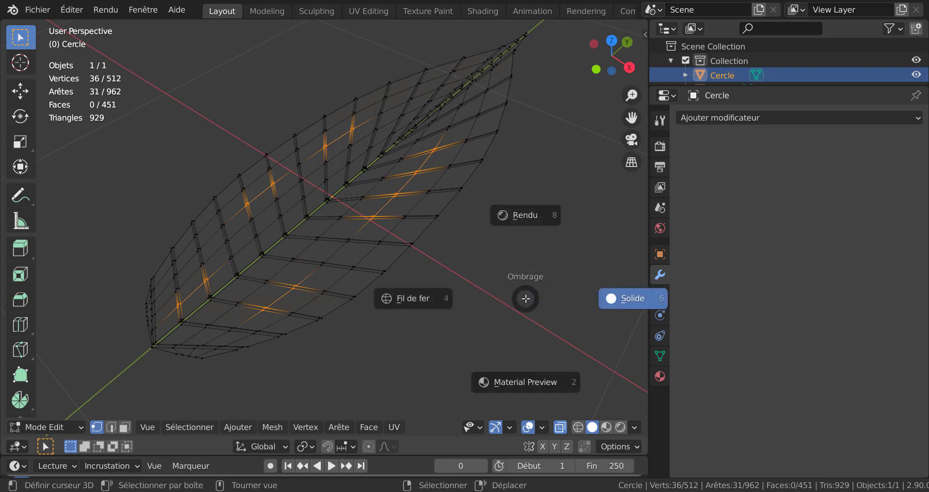
pyautogui.click(575, 235)
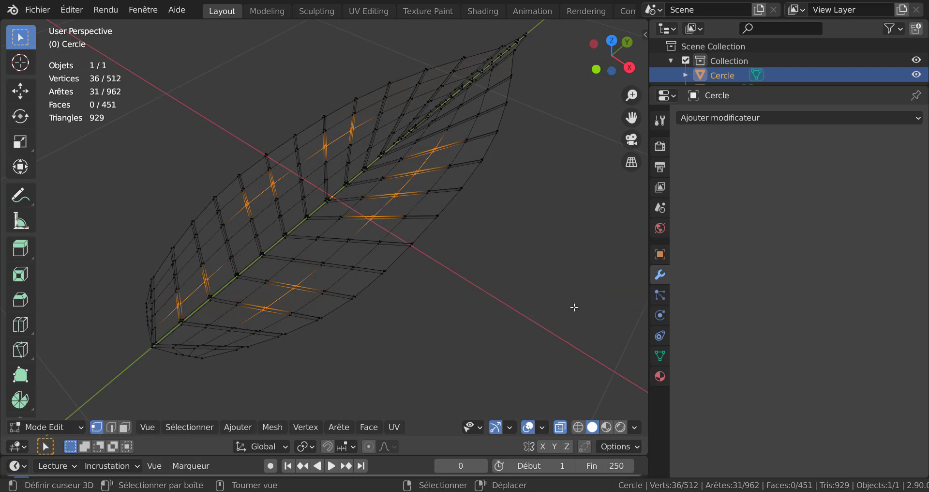
pyautogui.click(560, 428)
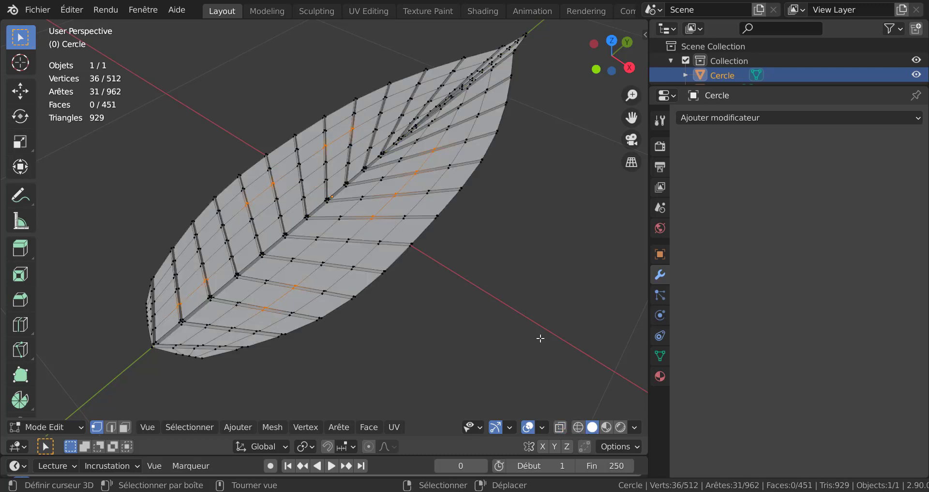
pyautogui.scroll(4, 508, 295)
pyautogui.scroll(-3, 508, 295)
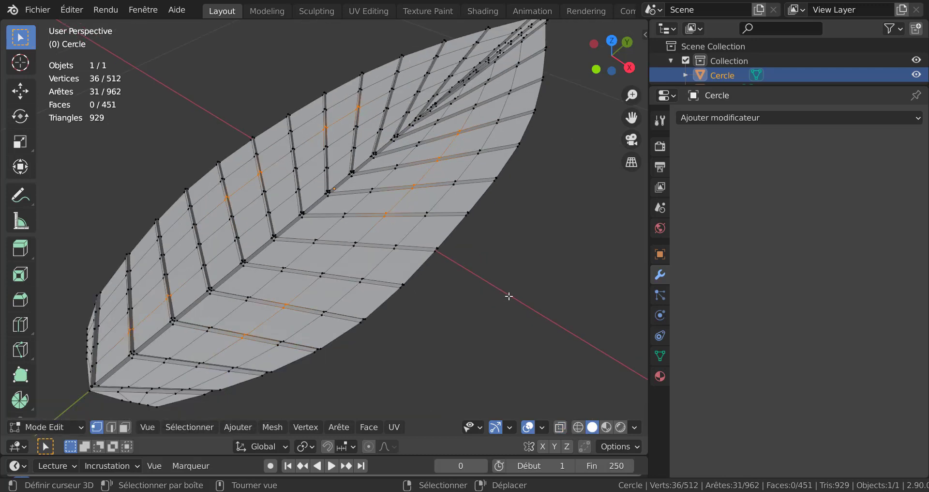
pyautogui.press('g')
pyautogui.press('y')
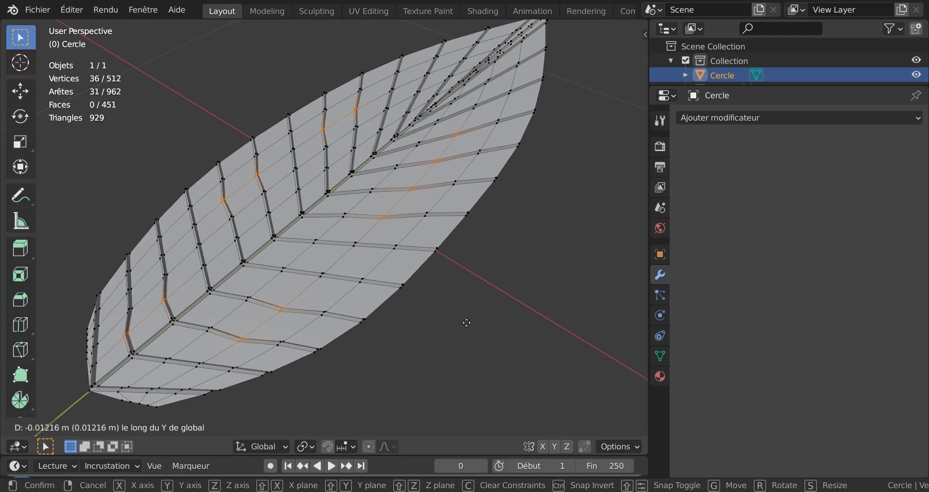
pyautogui.click(433, 345)
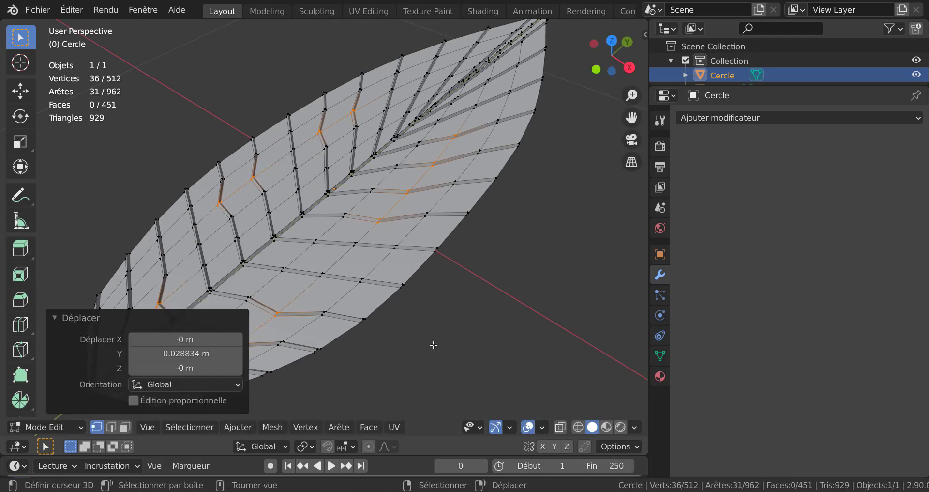
# Examine the kinked veins across the whole leaf in Object Mode and again in Edit Mode
pyautogui.press('Tab')
pyautogui.scroll(-3, 432, 342)
pyautogui.moveTo(450, 342); pyautogui.dragTo(417, 324, button='middle')
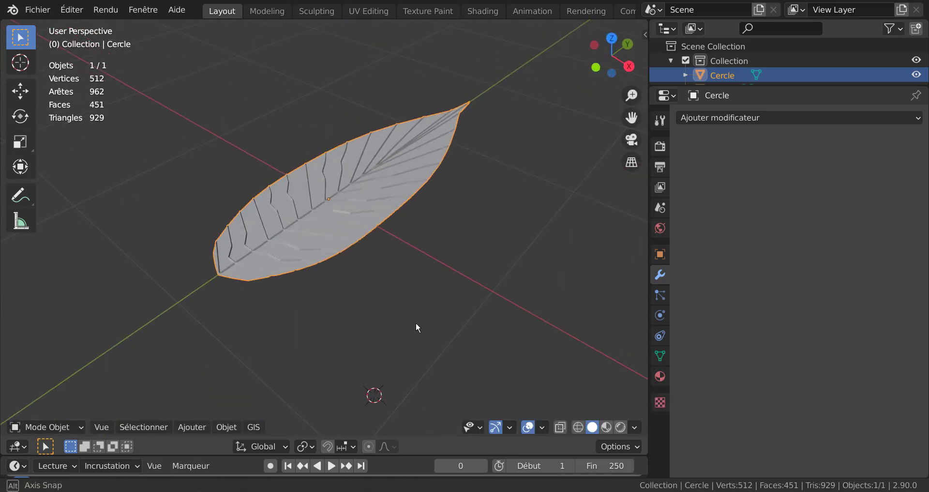
pyautogui.scroll(6, 417, 324)
pyautogui.press('Tab')
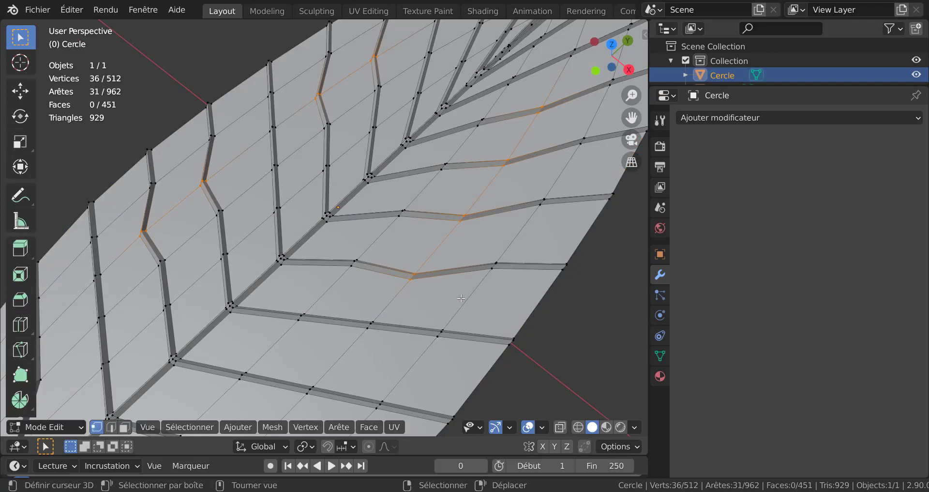
pyautogui.scroll(-5, 508, 255)
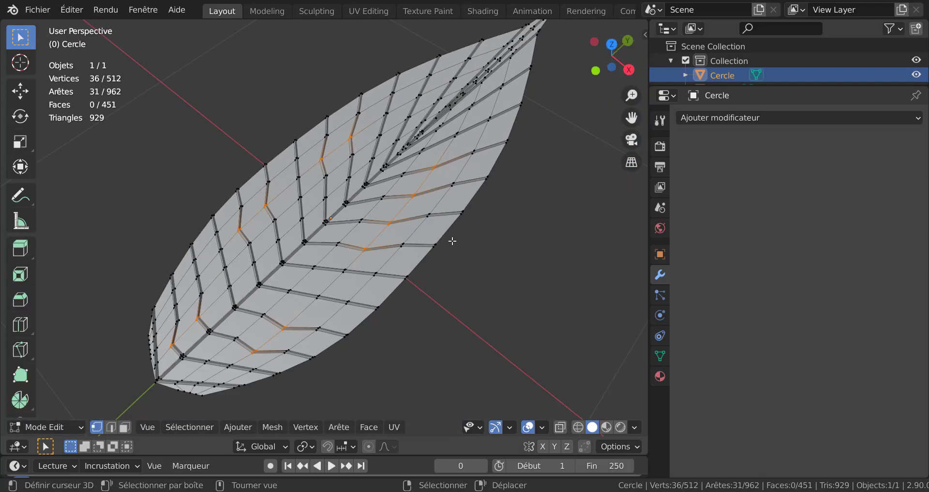
pyautogui.moveTo(452, 240); pyautogui.dragTo(342, 251, button='middle')
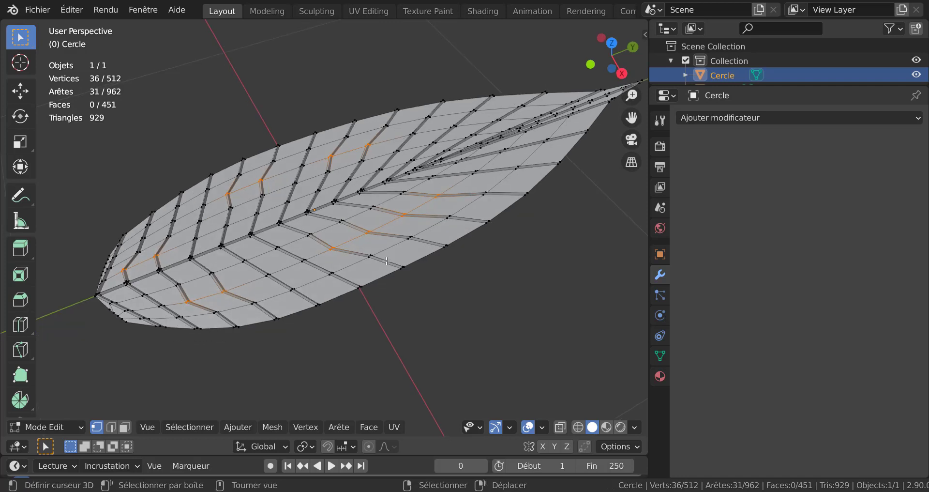
# Give the leaf a new material with a dark green base colour (hue 0.313, saturation 0.728, value 0.302) and roughness 0.362
pyautogui.click(660, 376)
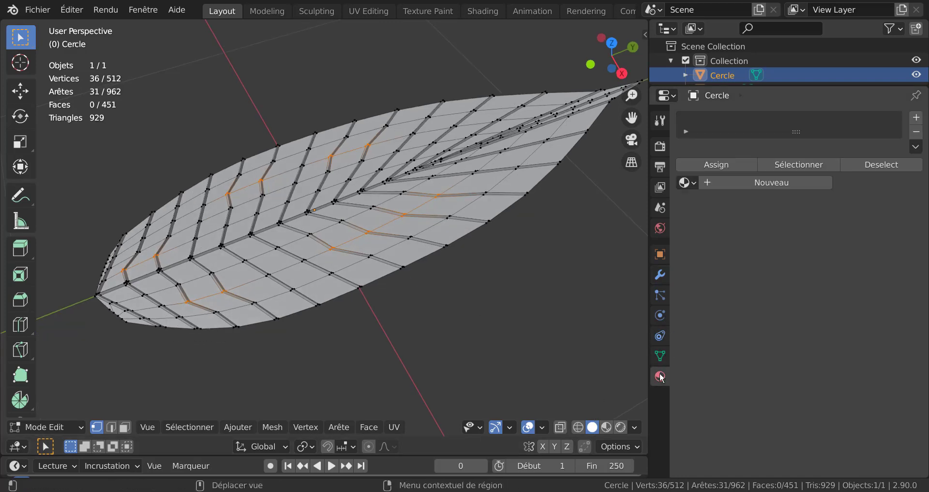
pyautogui.click(777, 182)
pyautogui.click(829, 305)
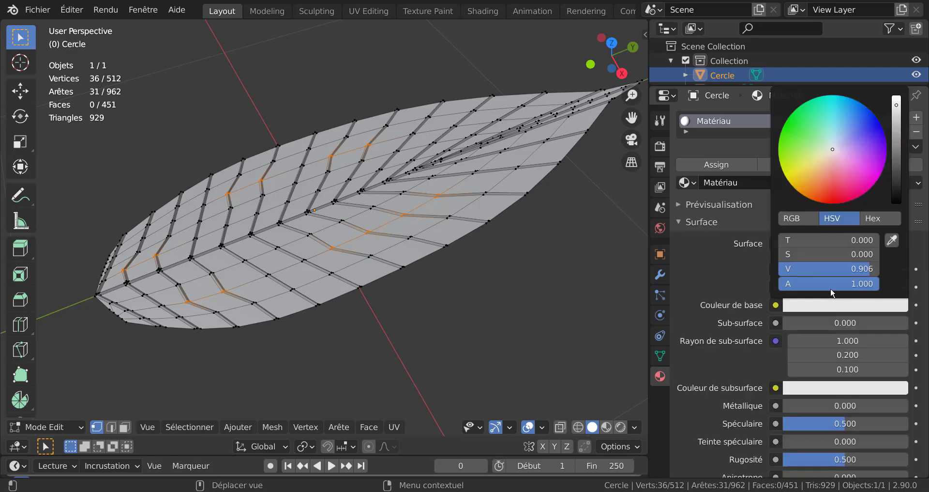
pyautogui.click(796, 134)
pyautogui.moveTo(896, 116); pyautogui.dragTo(896, 173)
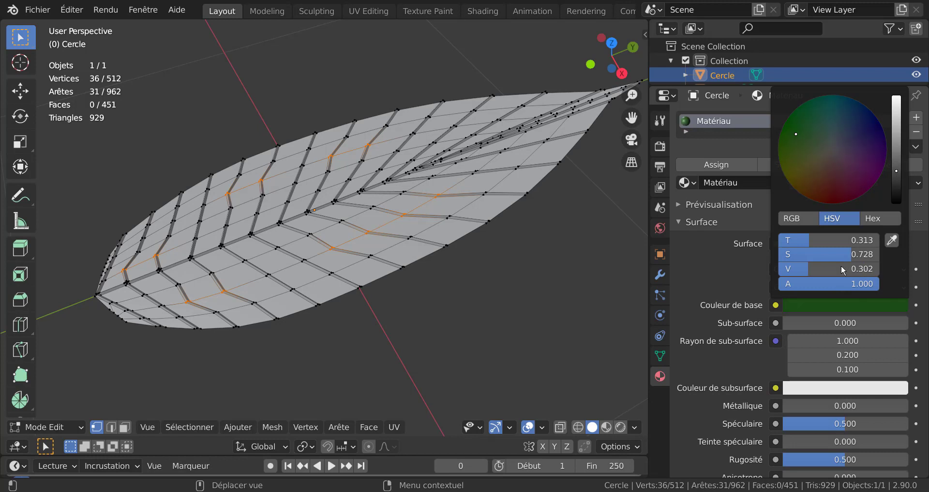
pyautogui.scroll(-4, 842, 387)
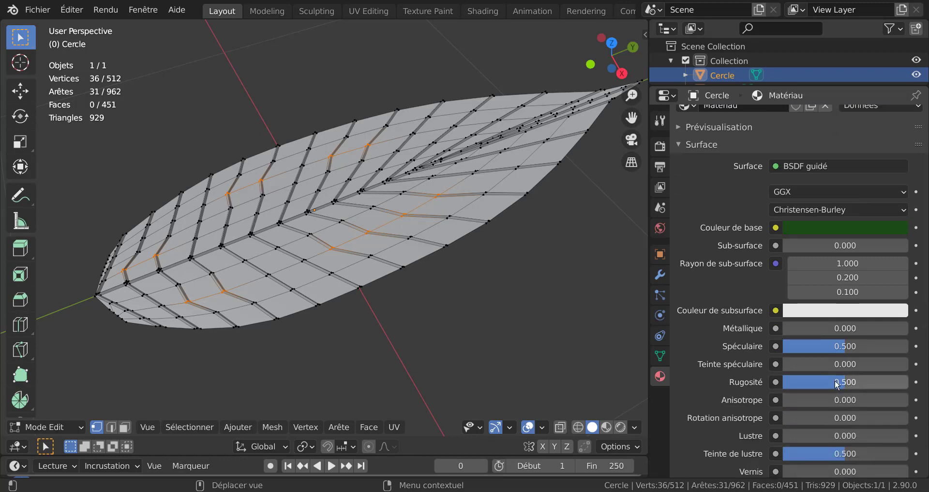
pyautogui.moveTo(841, 384)
pyautogui.mouseDown()
pyautogui.moveTo(809, 384)
pyautogui.moveTo(827, 384)
pyautogui.mouseUp()
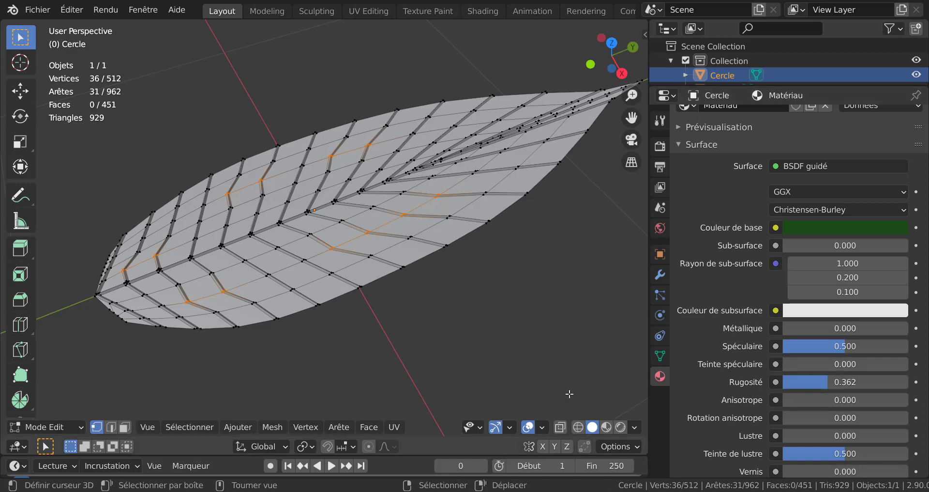
# Display the leaf in material preview shading, return to Object Mode and shade the leaf smooth
pyautogui.click(606, 427)
pyautogui.moveTo(443, 338); pyautogui.dragTo(493, 286, button='middle')
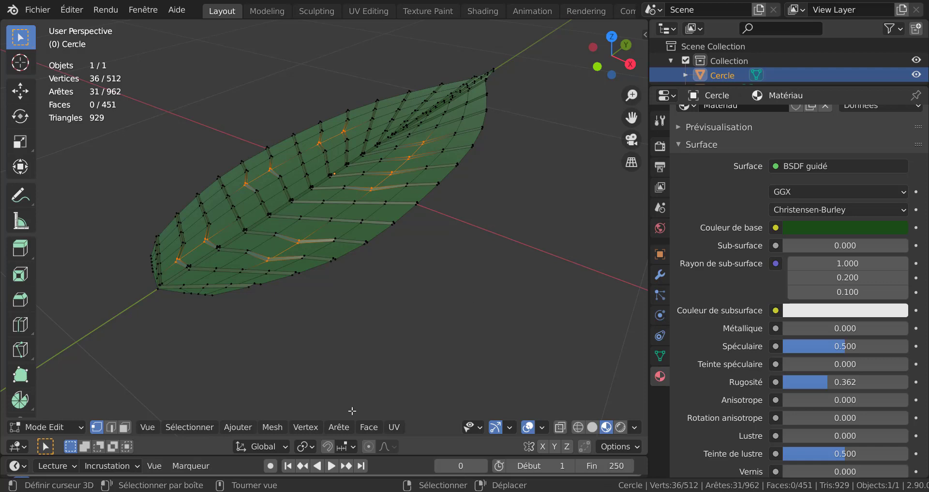
pyautogui.click(368, 427)
pyautogui.press('Tab')
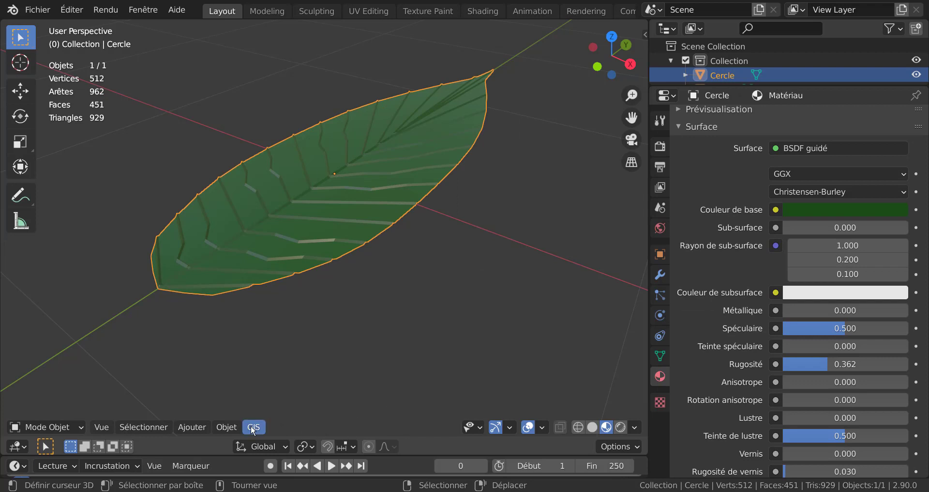
pyautogui.click(227, 427)
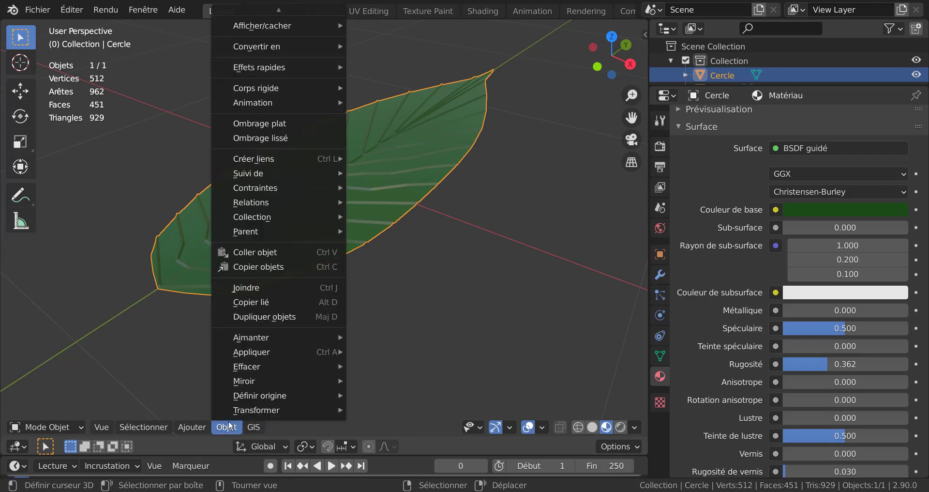
pyautogui.click(257, 139)
pyautogui.moveTo(257, 144)
pyautogui.mouseDown(button='middle')
pyautogui.moveTo(416, 312)
pyautogui.moveTo(371, 303)
pyautogui.moveTo(376, 261)
pyautogui.moveTo(452, 252)
pyautogui.moveTo(376, 270)
pyautogui.moveTo(373, 261)
pyautogui.mouseUp(button='middle')
# Select a single vertex on the leaf's central vein in Edit Mode and enable proportional editing in the right side view
pyautogui.press('Tab')
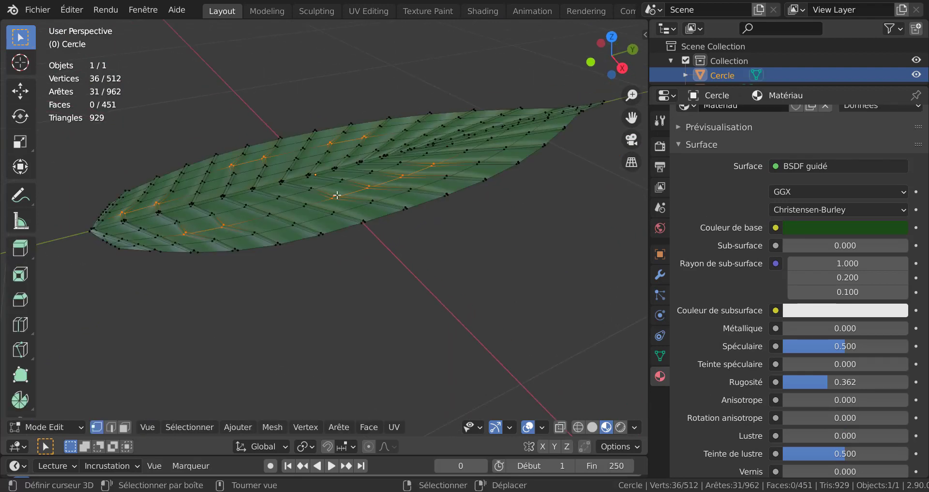
pyautogui.moveTo(337, 195); pyautogui.dragTo(332, 189, button='middle')
pyautogui.click(331, 178)
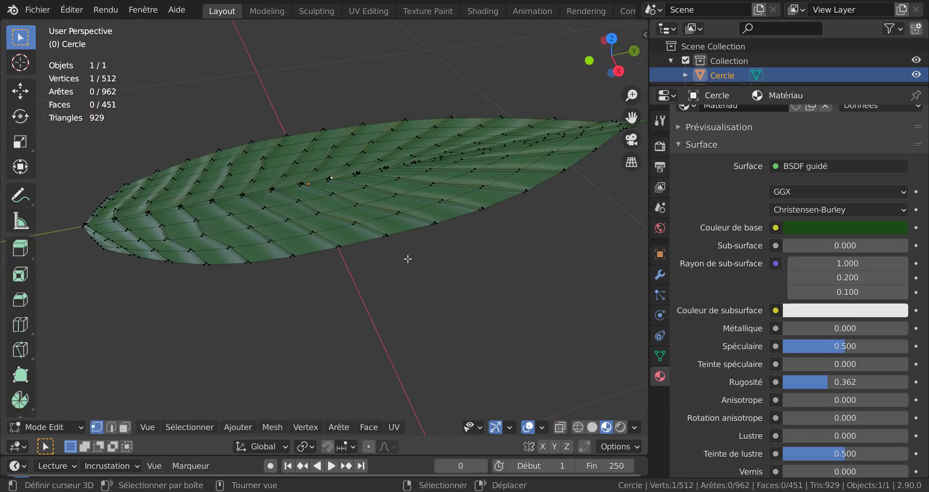
pyautogui.moveTo(408, 259); pyautogui.dragTo(370, 229, button='middle')
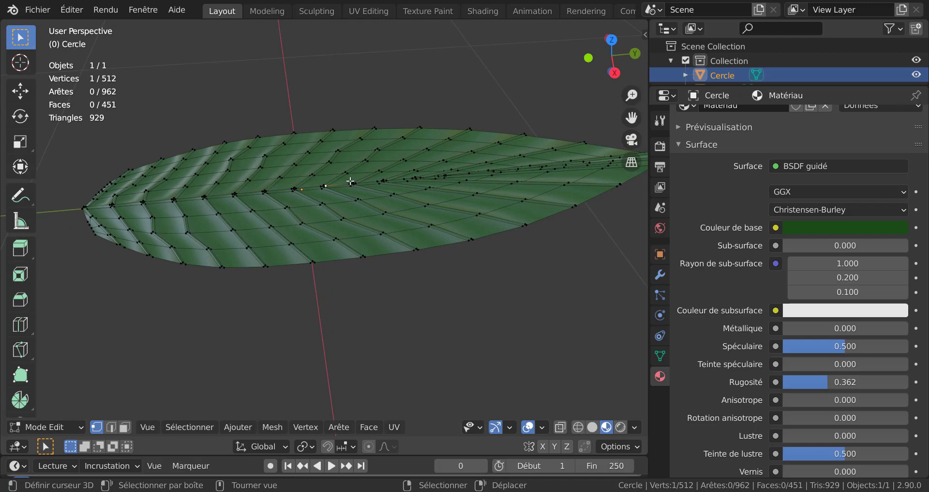
pyautogui.press('KP_3')
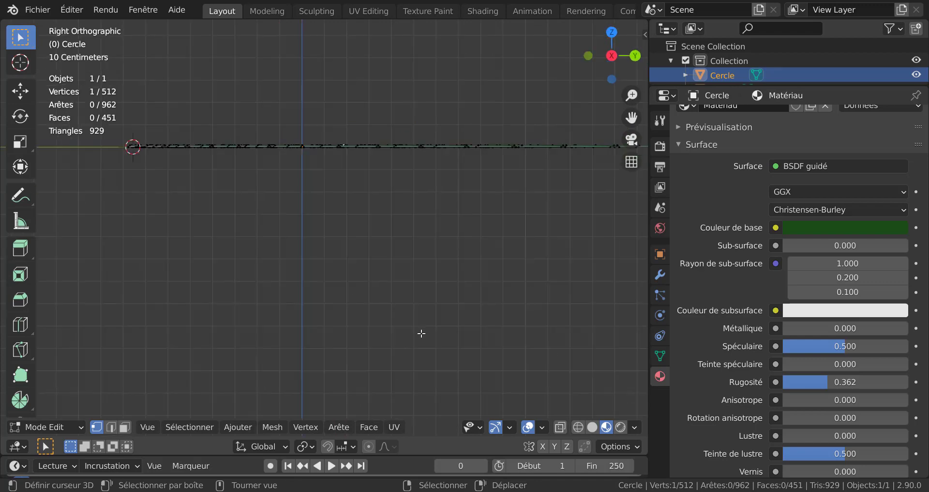
pyautogui.scroll(-3, 518, 284)
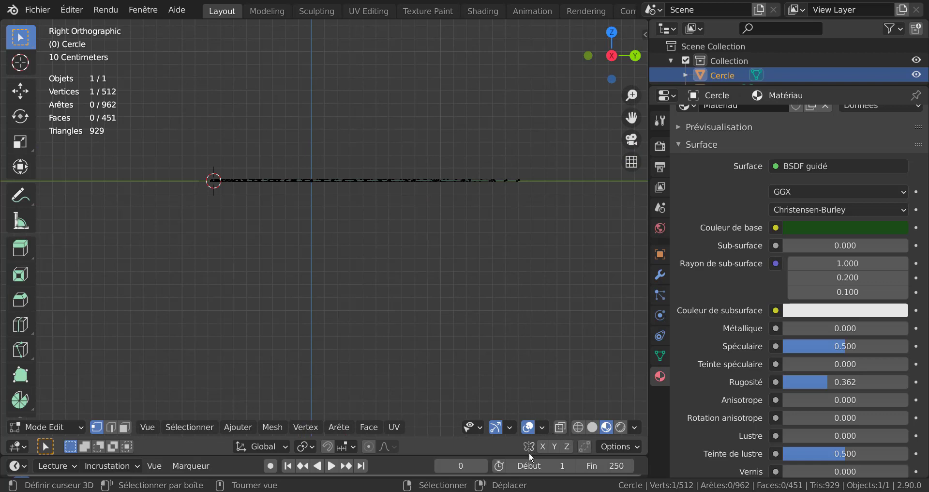
pyautogui.click(369, 446)
pyautogui.scroll(-1, 415, 275)
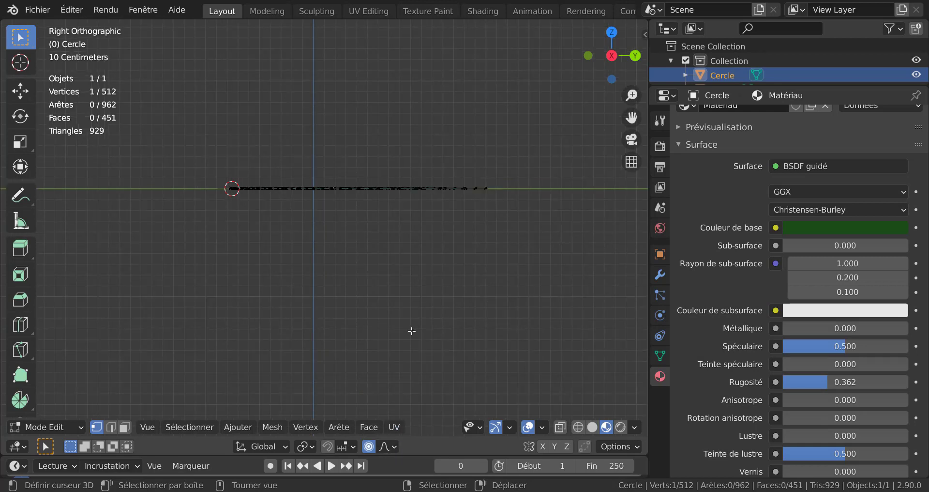
pyautogui.click(387, 447)
pyautogui.scroll(-3, 457, 262)
pyautogui.scroll(-2, 457, 262)
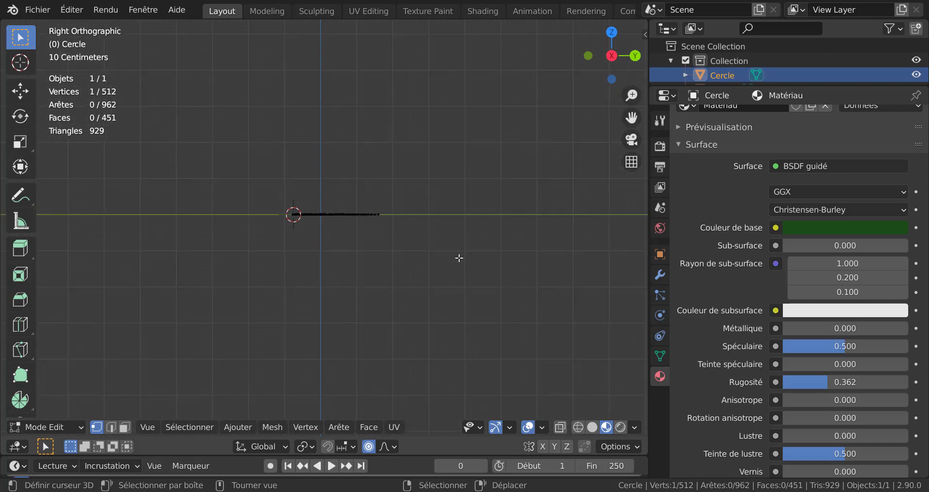
# Arch the leaf by moving the vertex about 0.25 m along Y and 0.49 m along Z with smooth falloff, proportional size 1.33
pyautogui.press('g')
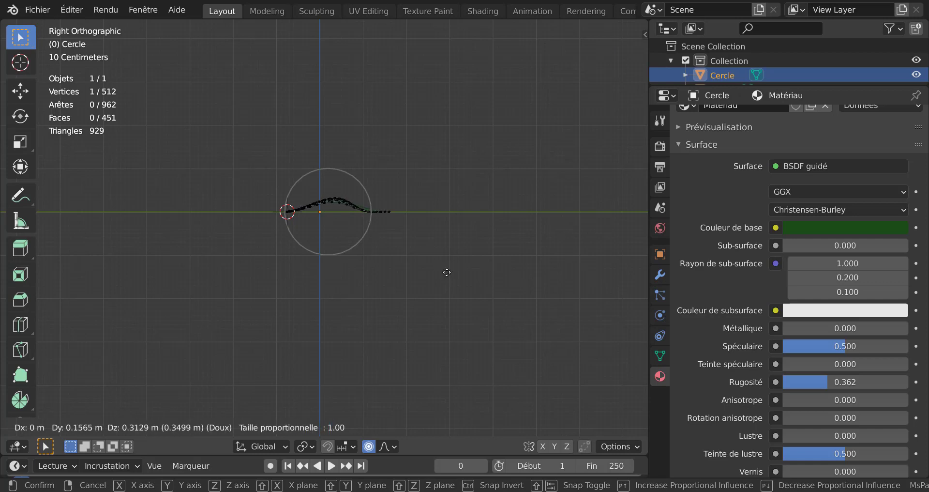
pyautogui.scroll(1, 446, 272)
pyautogui.scroll(-5, 446, 272)
pyautogui.scroll(-1, 447, 271)
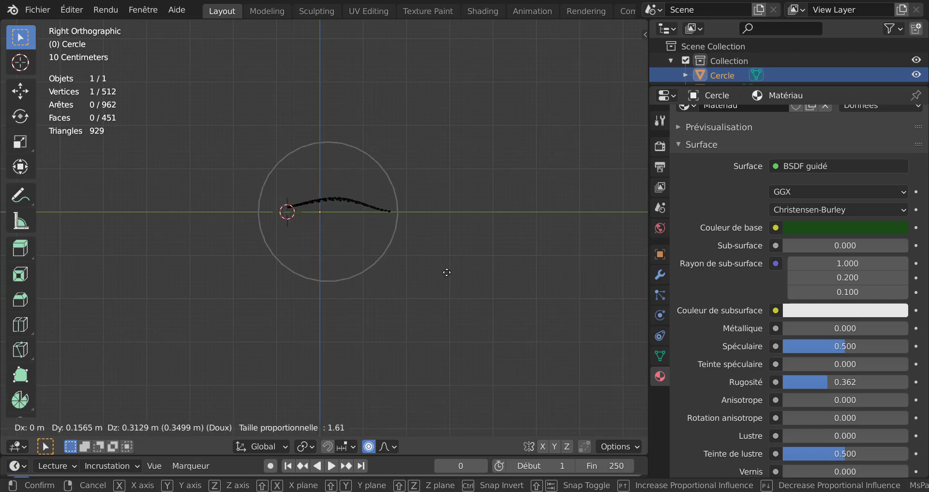
pyautogui.scroll(-1, 446, 269)
pyautogui.scroll(1, 446, 270)
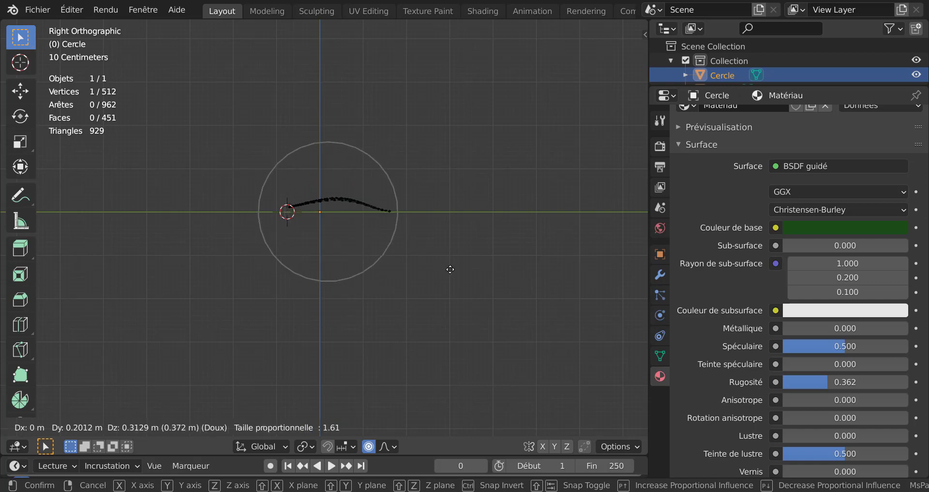
pyautogui.scroll(2, 450, 269)
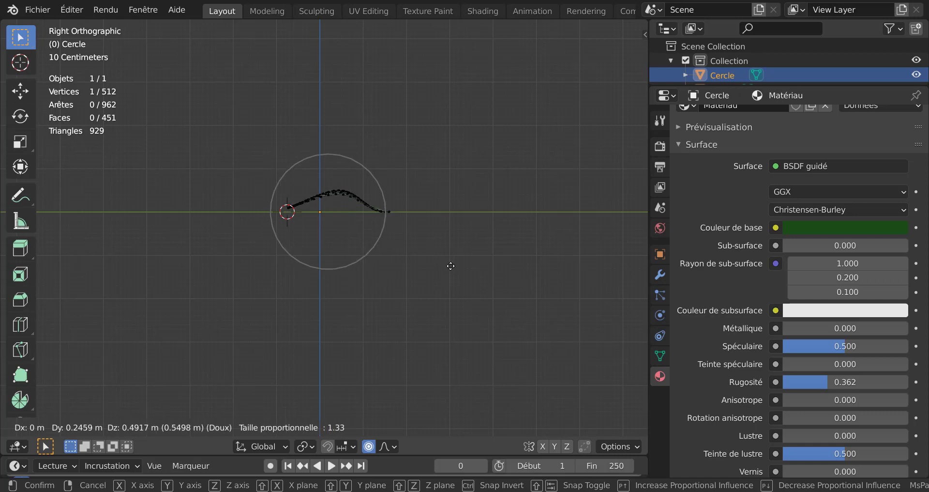
pyautogui.click(450, 269)
# Examine the arched leaf from several angles in Object Mode
pyautogui.press('Tab')
pyautogui.moveTo(442, 250); pyautogui.dragTo(344, 256, button='middle')
pyautogui.scroll(2, 345, 252)
pyautogui.press('Tab')
pyautogui.press('Tab')
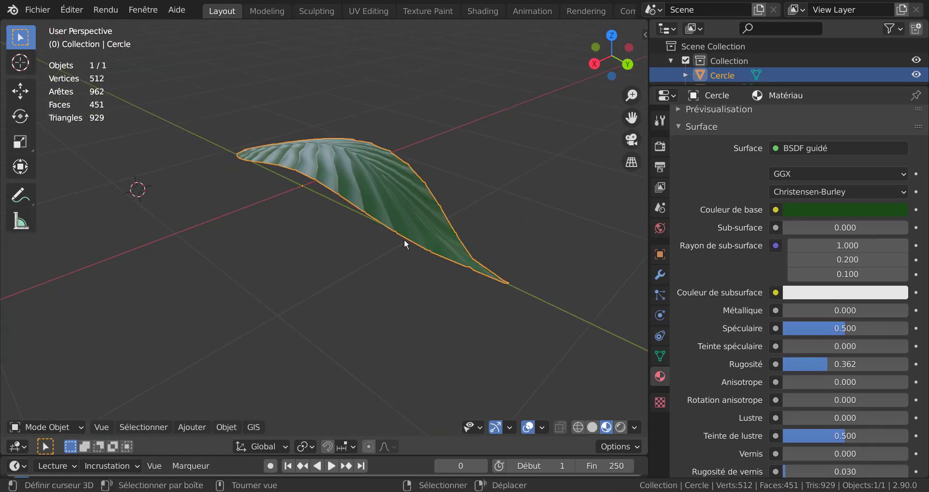
pyautogui.moveTo(404, 239); pyautogui.dragTo(316, 273, button='middle')
pyautogui.press('Tab')
pyautogui.press('Tab')
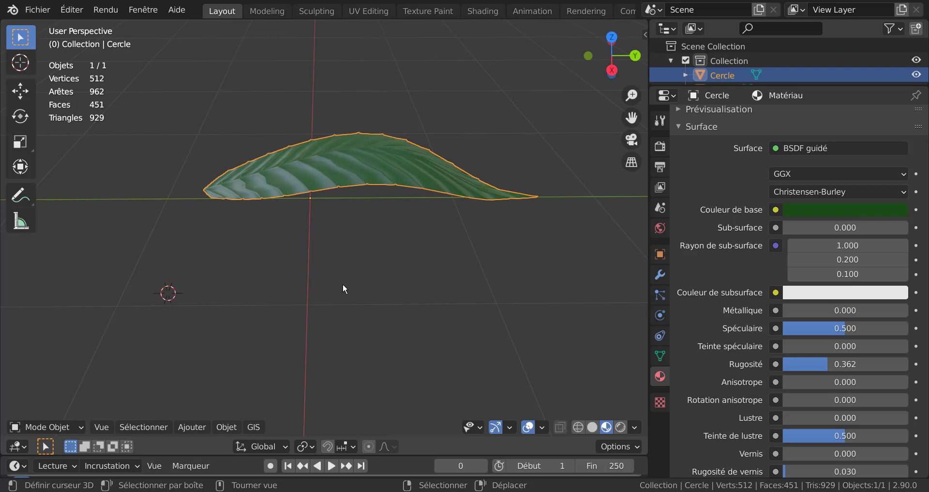
# Unhide the flower and scale only the leaf down to 0.415
pyautogui.hotkey('alt', 'h')
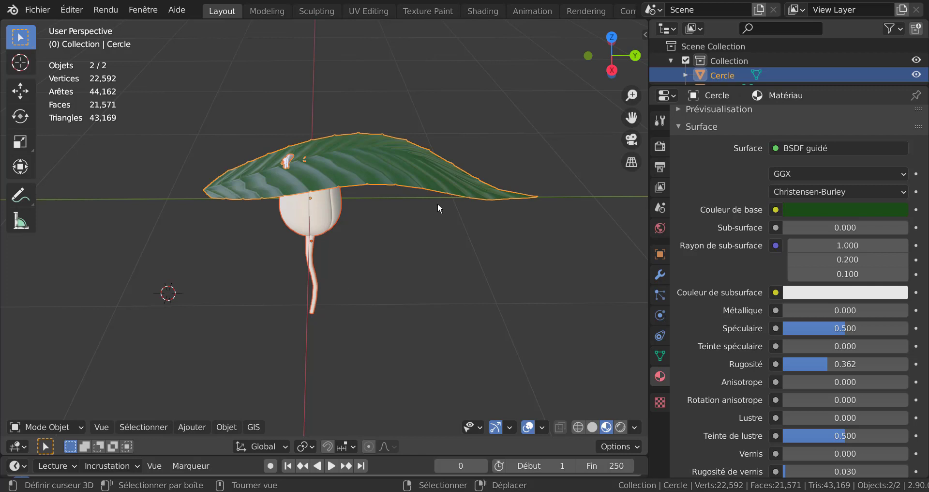
pyautogui.click(433, 179)
pyautogui.press('s')
pyautogui.click(417, 232)
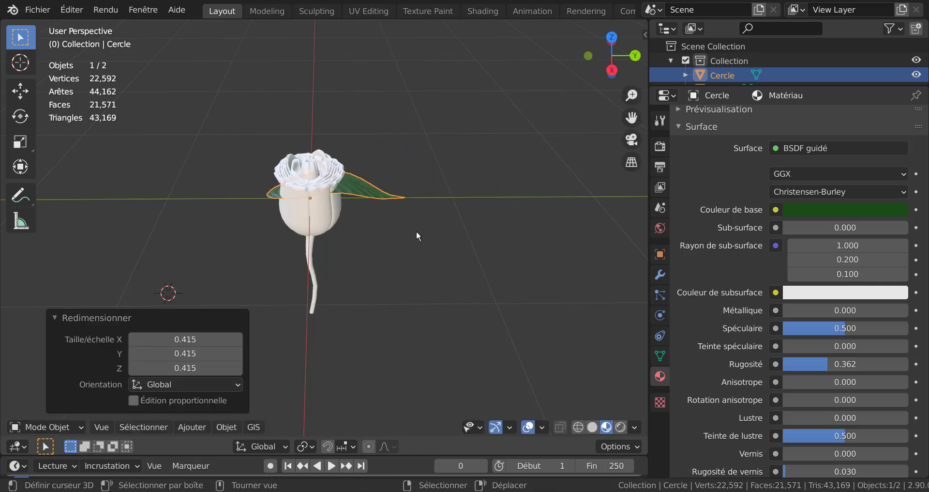
# Move the leaf about 0.305 m along Y in the top view and scale it down to 0.522
pyautogui.press('KP_7')
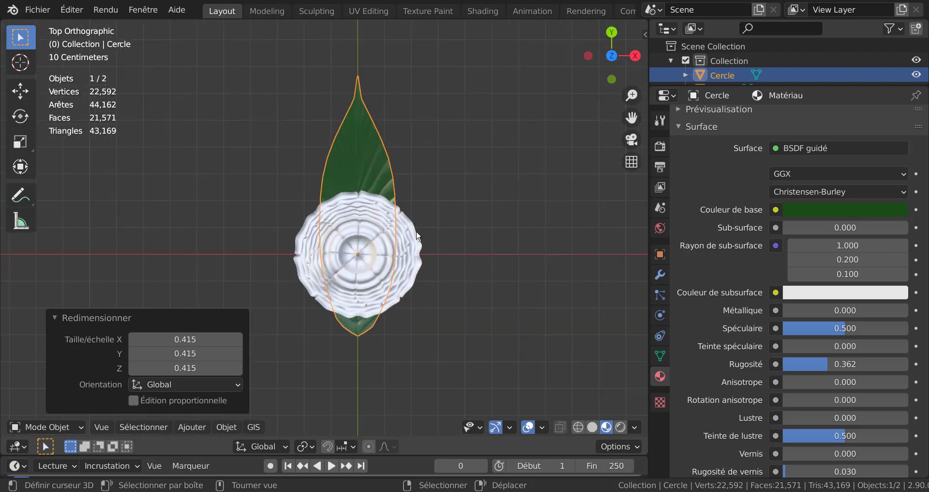
pyautogui.press('g')
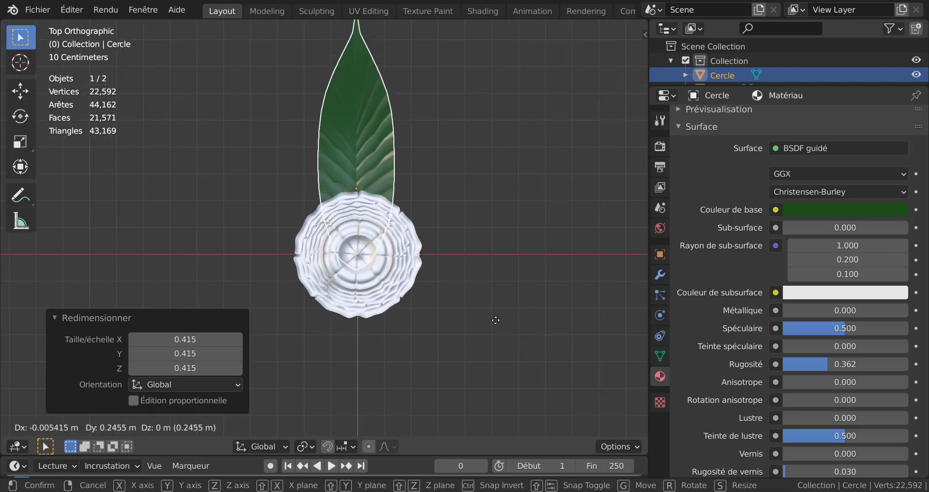
pyautogui.click(498, 306)
pyautogui.press('s')
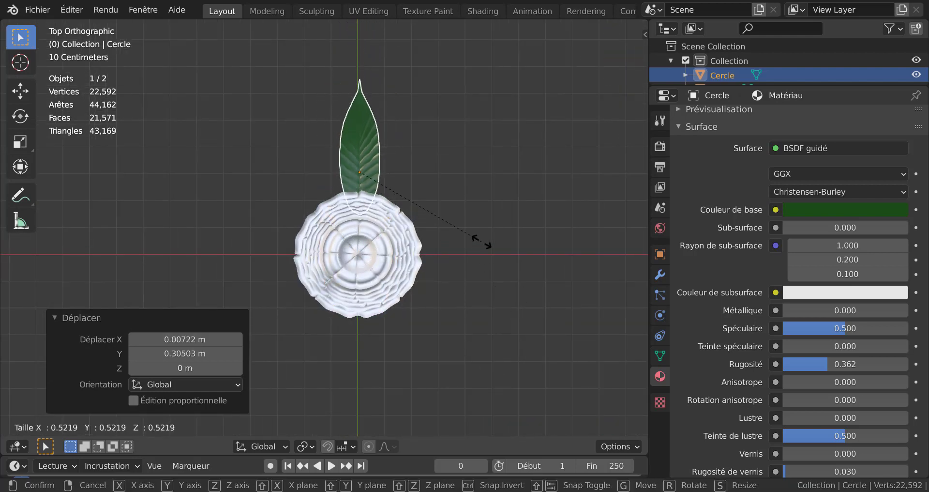
pyautogui.click(480, 252)
pyautogui.press('g')
pyautogui.rightClick(497, 231)
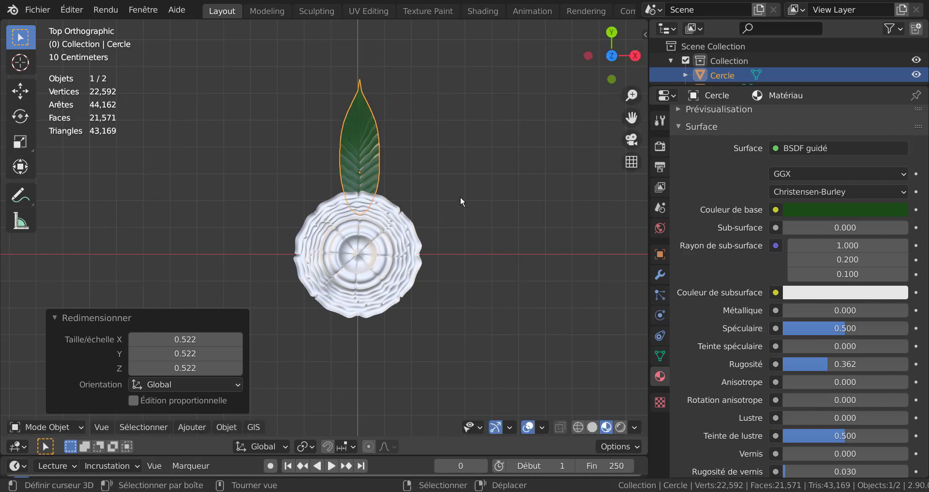
# Isolate the leaf in local view and snap the 3D cursor to the vertex at its base in Edit Mode
pyautogui.moveTo(496, 231); pyautogui.dragTo(333, 132, button='middle')
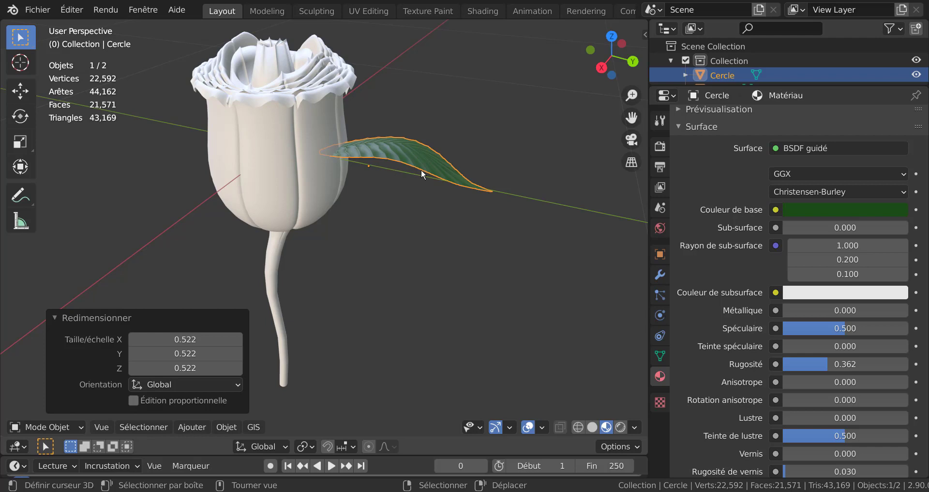
pyautogui.press('KP_Divide')
pyautogui.press('Tab')
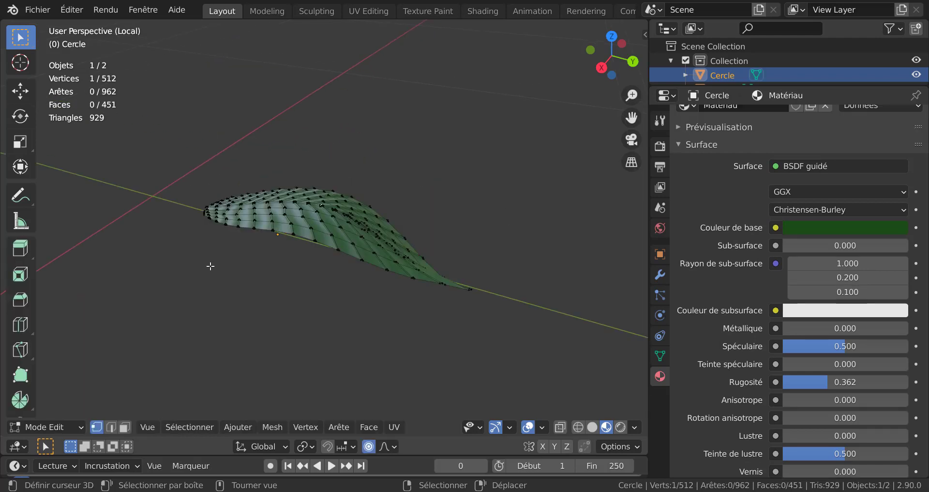
pyautogui.moveTo(210, 265); pyautogui.dragTo(379, 315, button='middle')
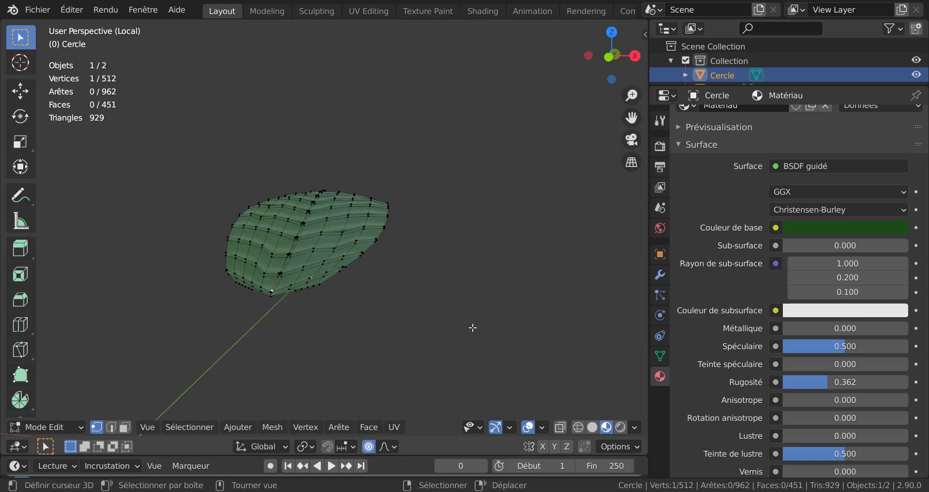
pyautogui.hotkey('shift', 's')
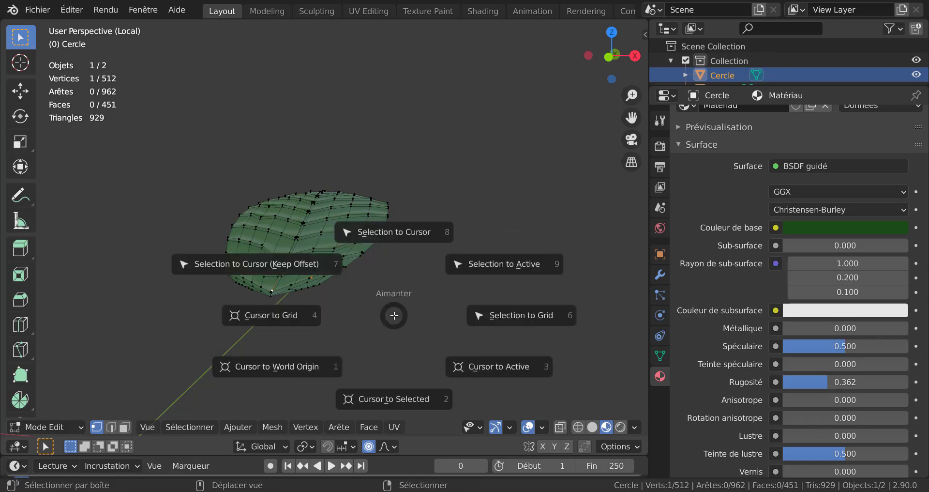
pyautogui.click(398, 399)
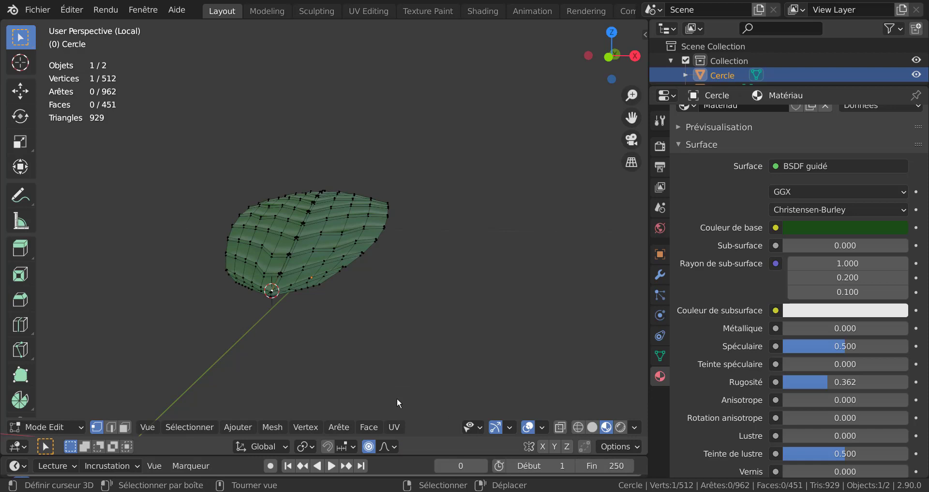
# Set the leaf's origin to the 3D cursor in Object Mode
pyautogui.press('Tab')
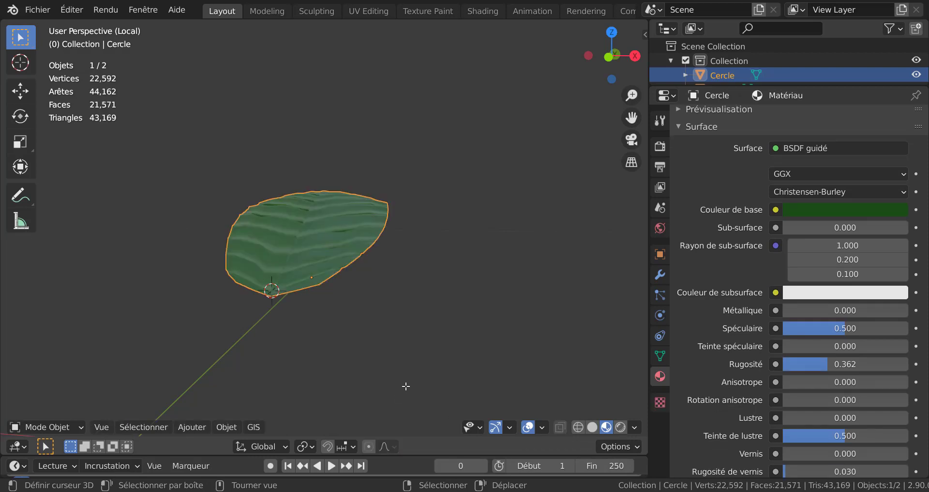
pyautogui.click(227, 427)
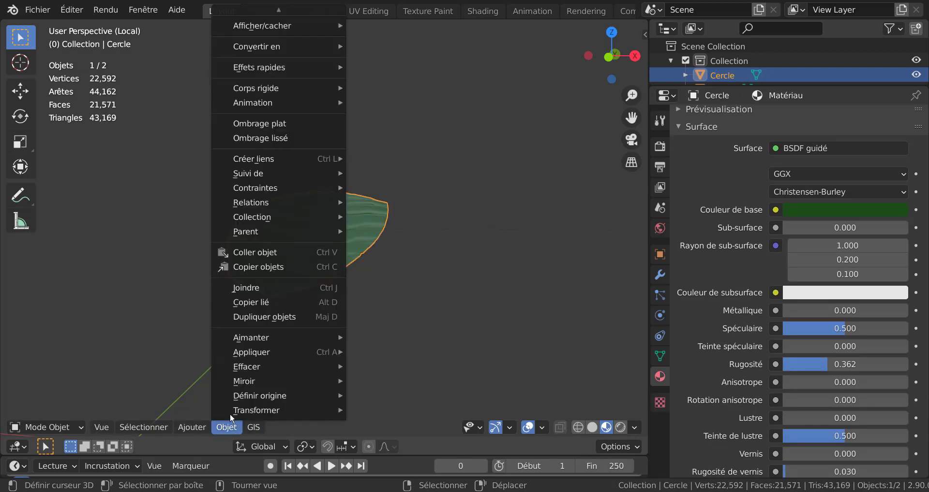
pyautogui.moveTo(241, 397)
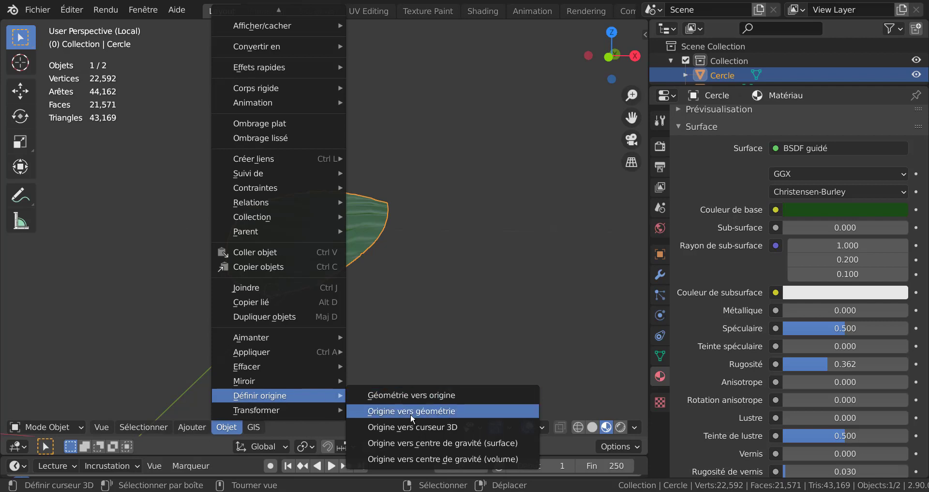
pyautogui.click(411, 427)
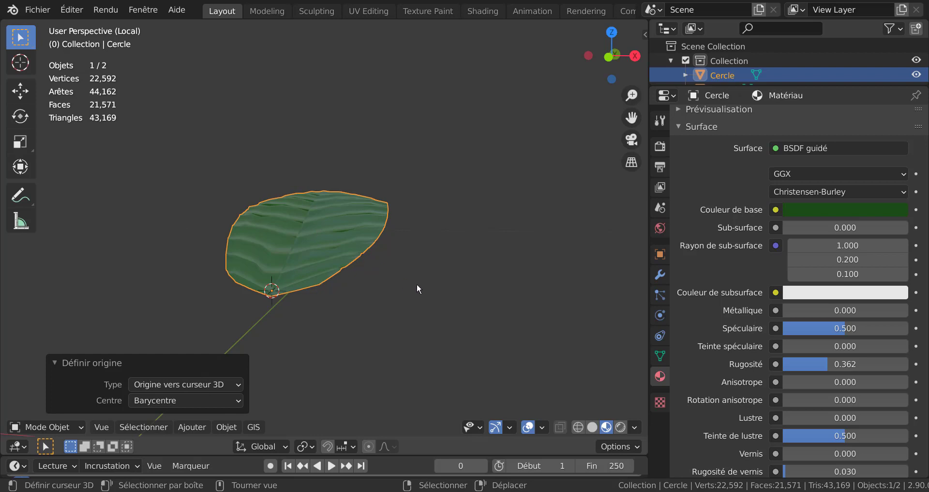
# Try rotating the leaf about 20° around the global Z axis from its base origin
pyautogui.press('r')
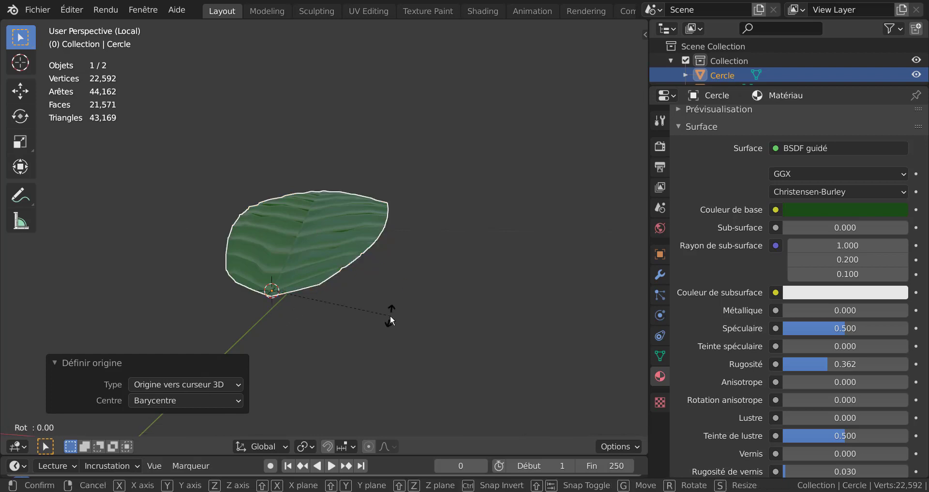
pyautogui.press('z')
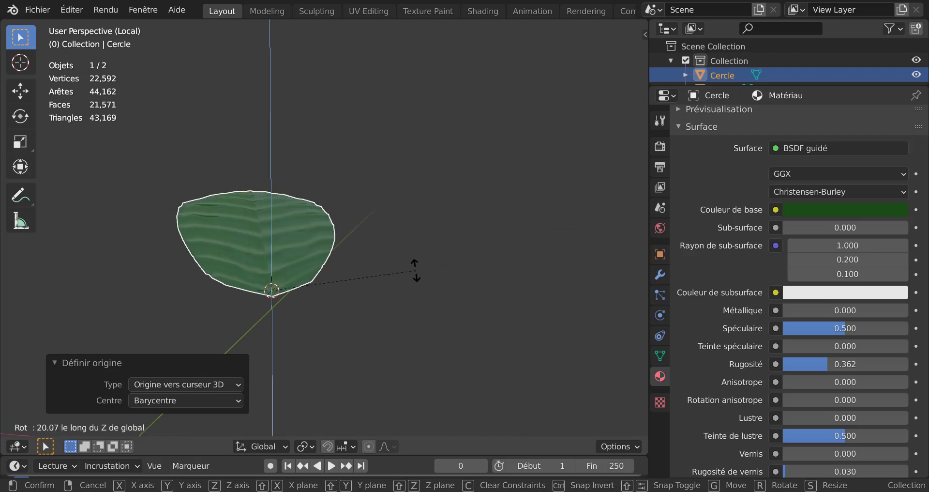
pyautogui.click(417, 268)
pyautogui.scroll(-7, 415, 266)
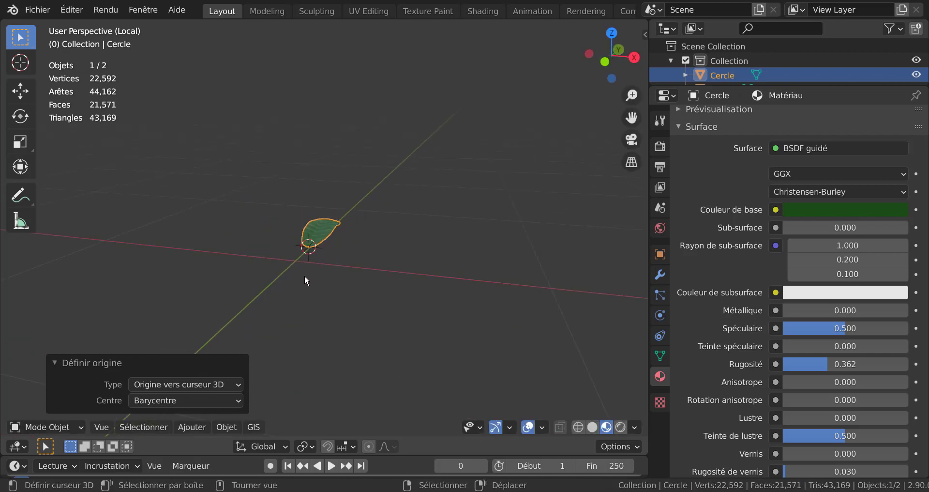
pyautogui.moveTo(306, 280); pyautogui.dragTo(292, 295, button='middle')
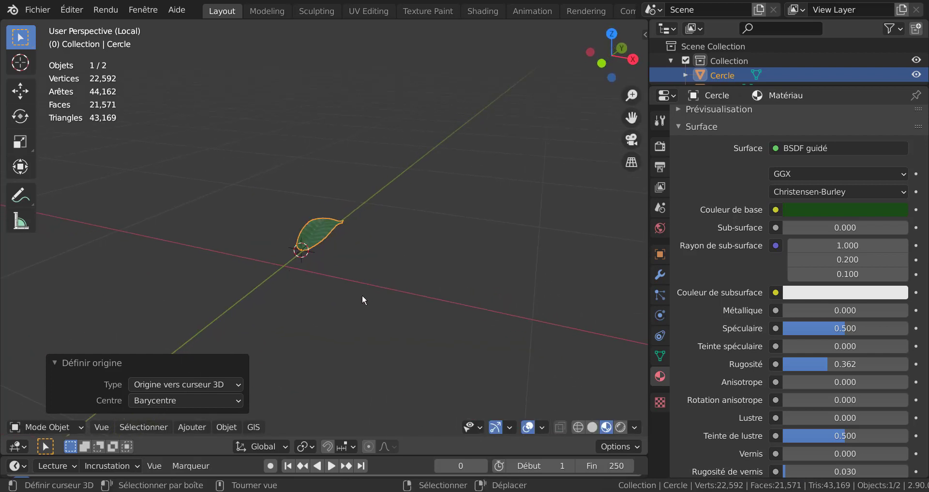
# Reset the 3D cursor to the world origin and snap the leaf's base origin onto it
pyautogui.hotkey('shift', 's')
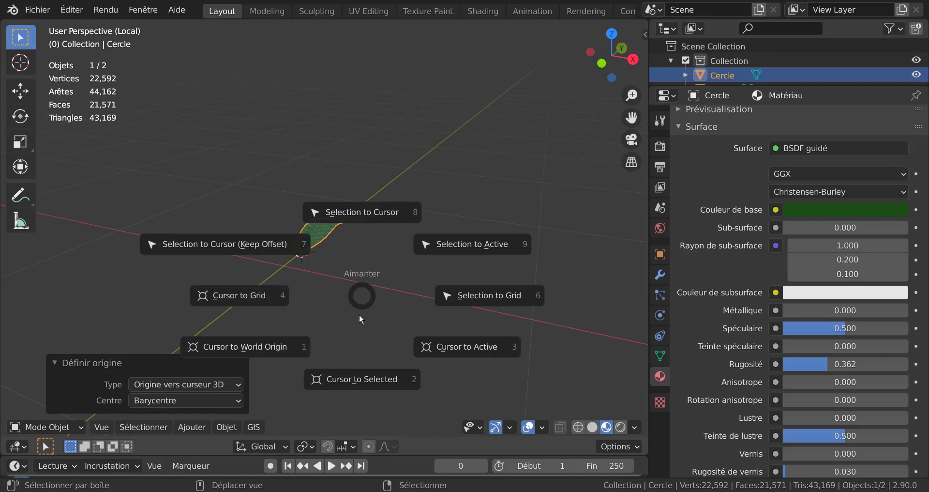
pyautogui.click(264, 348)
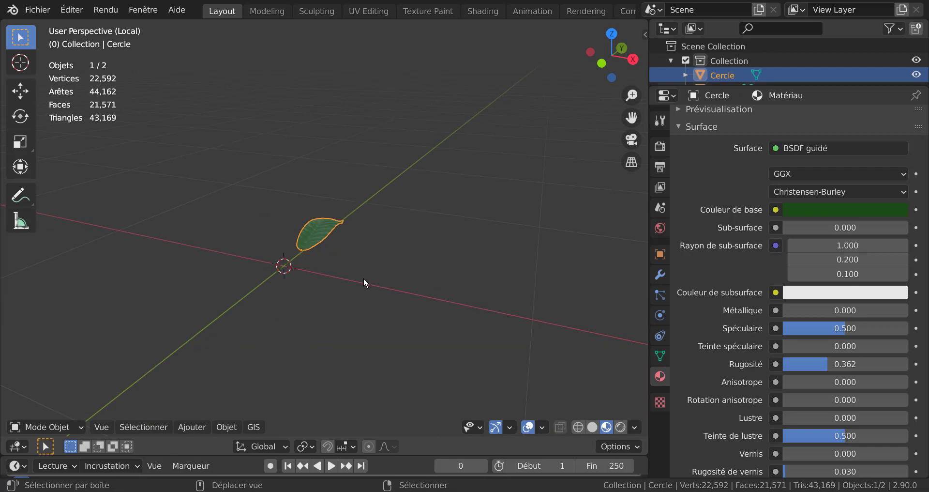
pyautogui.hotkey('shift', 's')
pyautogui.click(364, 198)
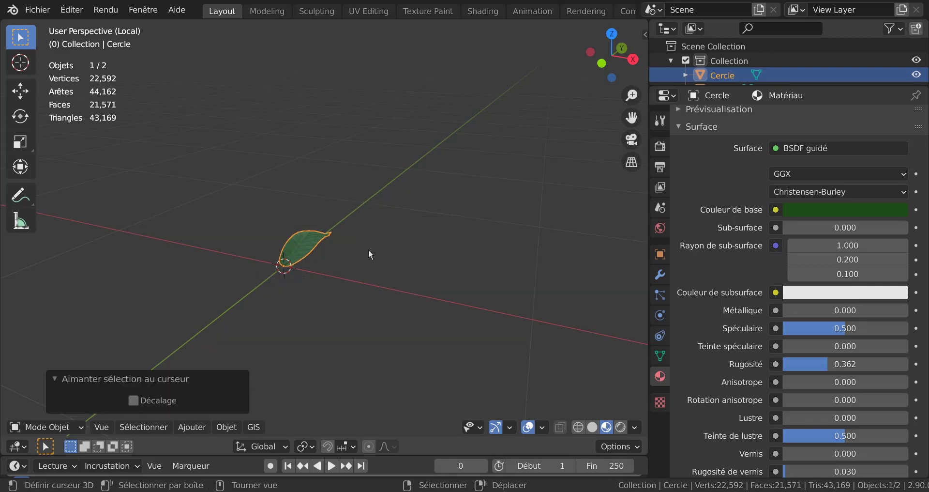
pyautogui.press('KP_7')
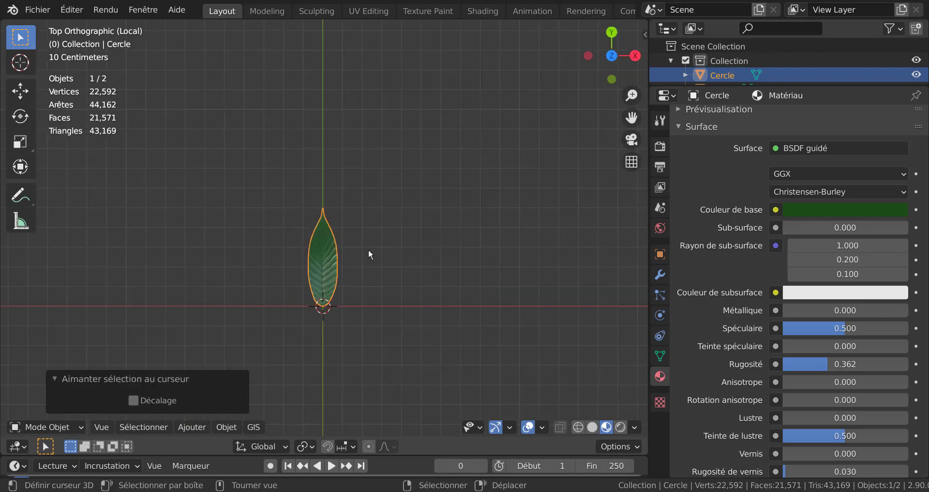
# Leave local view and lower the leaf about 0.318 m along Z, then raise it about 0.016 m at the bud's base
pyautogui.press('KP_Divide')
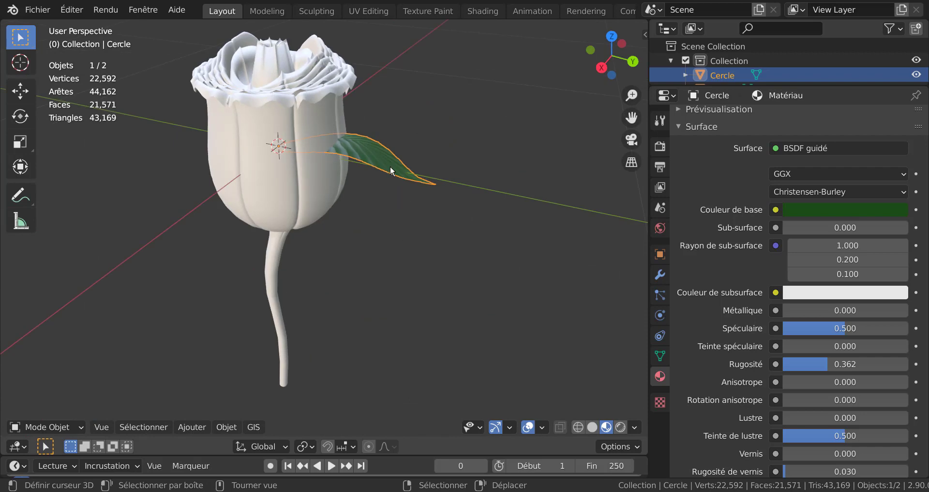
pyautogui.press('g')
pyautogui.press('z')
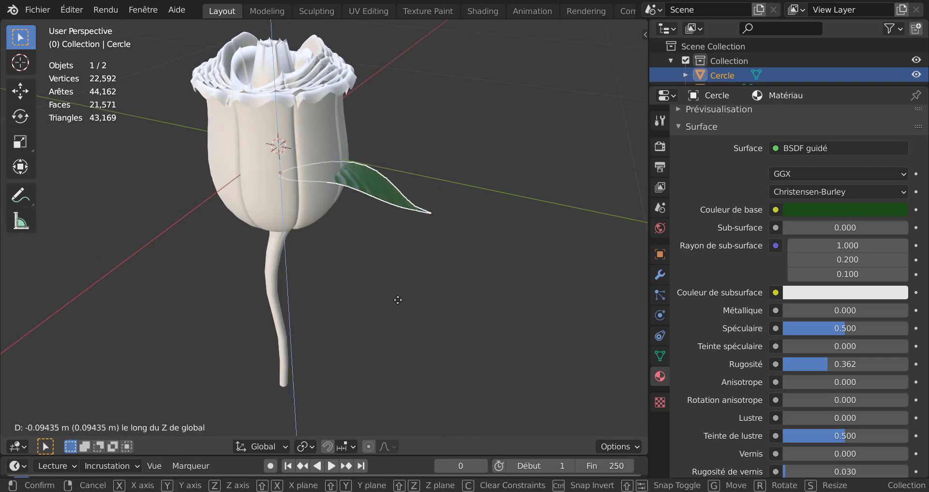
pyautogui.click(419, 295)
pyautogui.moveTo(419, 296); pyautogui.dragTo(469, 271, button='middle')
pyautogui.press('g')
pyautogui.press('z')
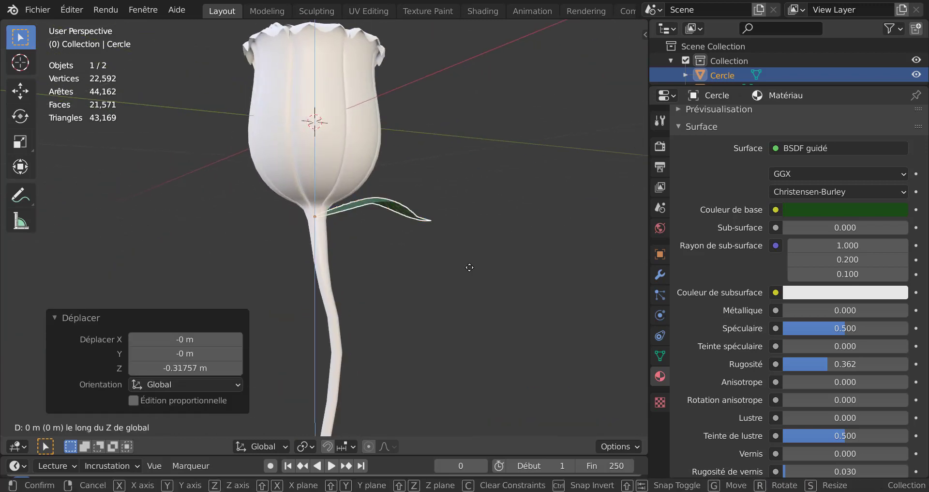
pyautogui.click(468, 265)
# Rotate the leaf about -33.2° around the global X axis and raise it slightly along Z against the underside of the bud
pyautogui.moveTo(468, 265); pyautogui.dragTo(436, 315, button='middle')
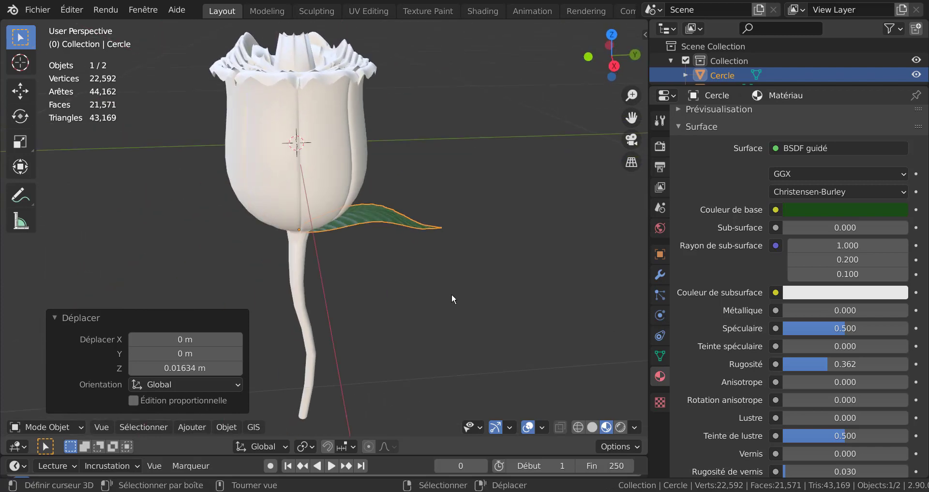
pyautogui.press('r')
pyautogui.press('x')
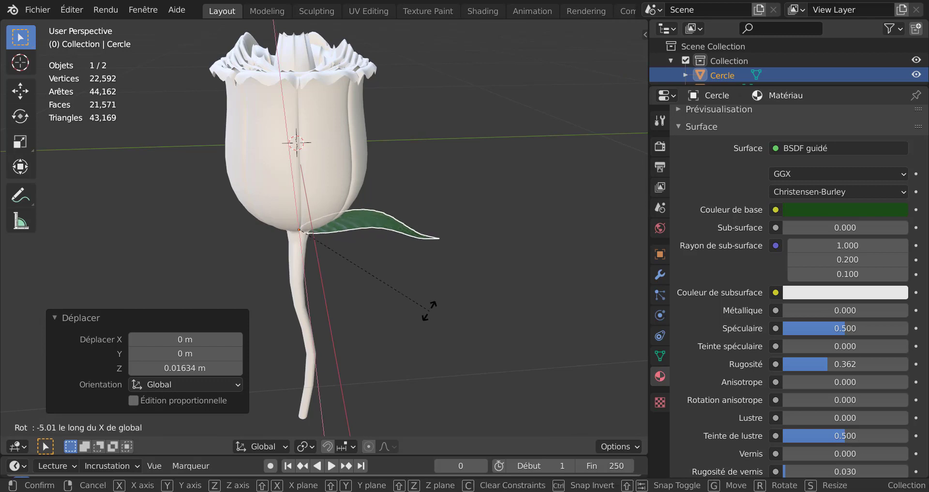
pyautogui.click(377, 366)
pyautogui.moveTo(378, 359); pyautogui.dragTo(382, 311, button='middle')
pyautogui.press('g')
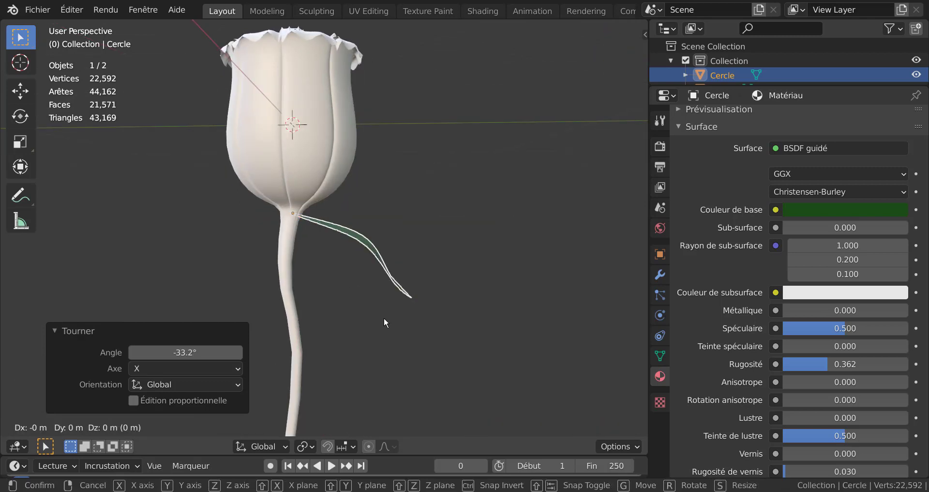
pyautogui.press('z')
pyautogui.click(388, 295)
pyautogui.press('Tab')
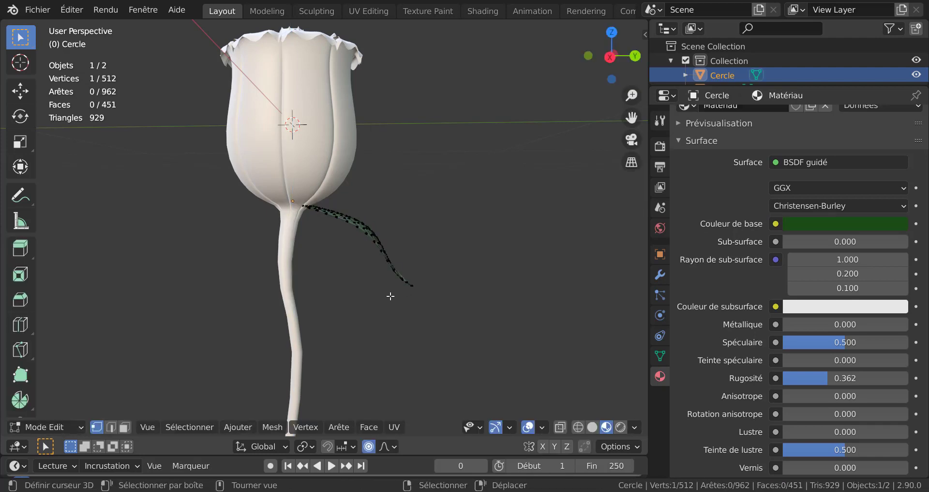
pyautogui.moveTo(388, 295)
pyautogui.mouseDown(button='middle')
pyautogui.moveTo(302, 394)
pyautogui.moveTo(402, 296)
pyautogui.mouseUp(button='middle')
pyautogui.press('Tab')
pyautogui.press('Tab')
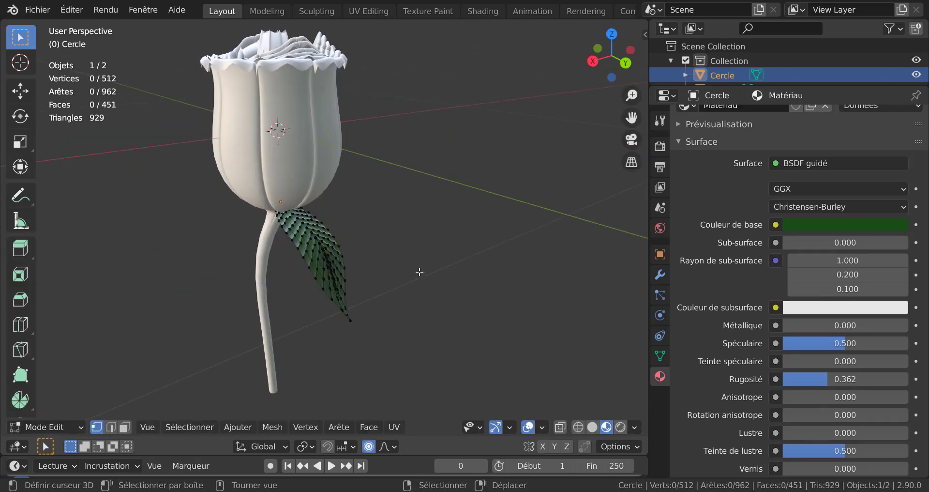
pyautogui.press('Tab')
pyautogui.click(458, 263)
pyautogui.moveTo(420, 260); pyautogui.dragTo(554, 287, button='middle')
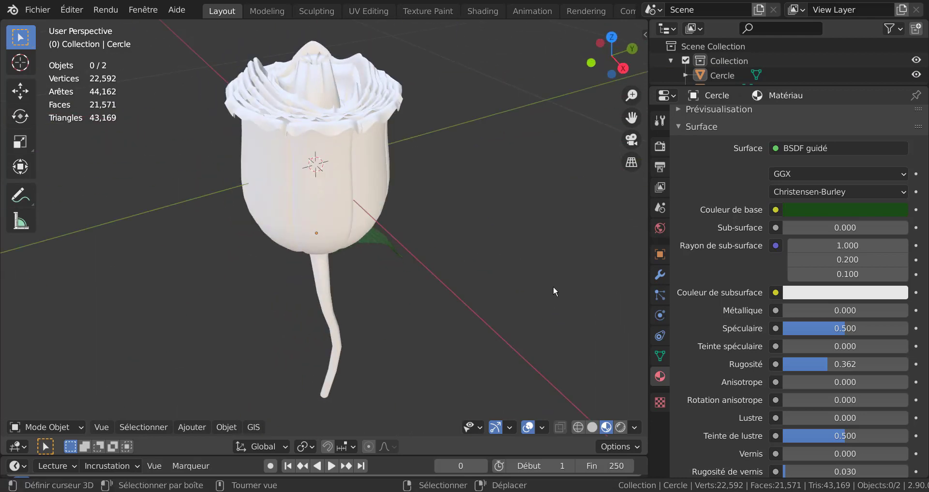
# In the top view, select the leaf's entire mesh in Edit Mode and spin it 360° around the 3D cursor
pyautogui.press('KP_7')
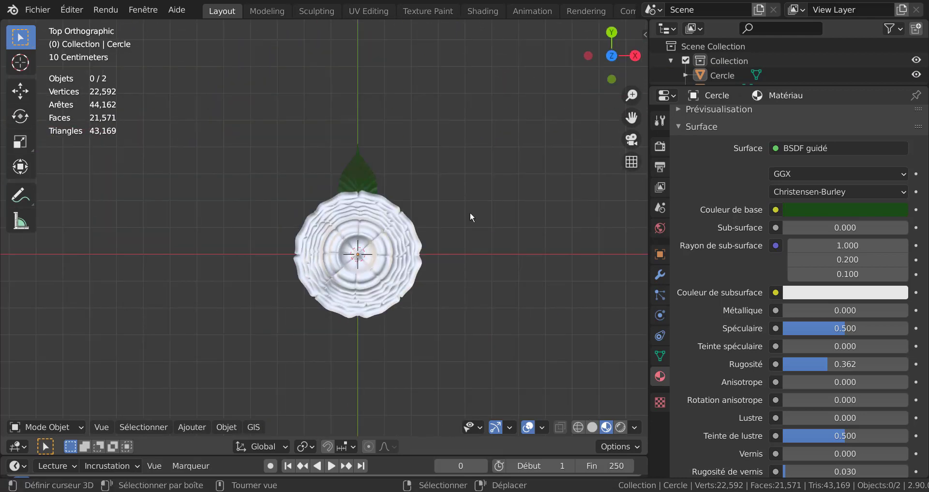
pyautogui.click(351, 180)
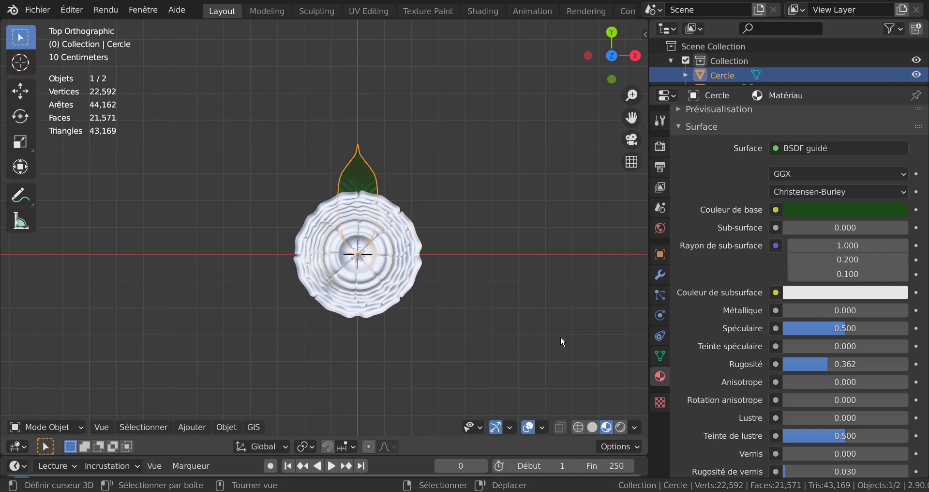
pyautogui.press('Tab')
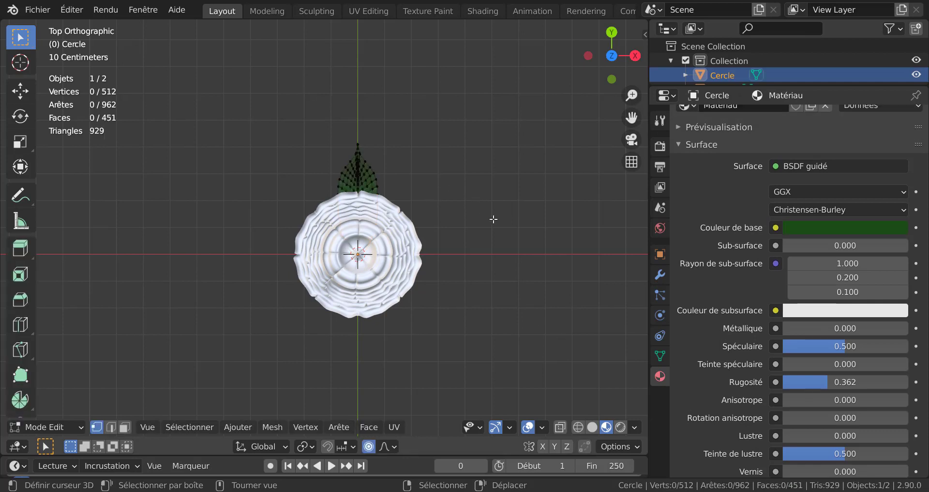
pyautogui.press('a')
pyautogui.moveTo(648, 240); pyautogui.dragTo(802, 243)
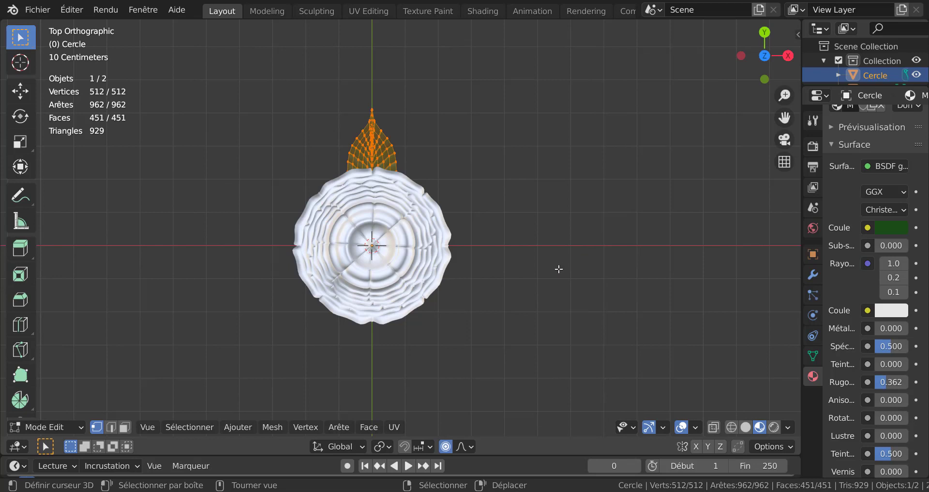
pyautogui.hotkey('alt', 'e')
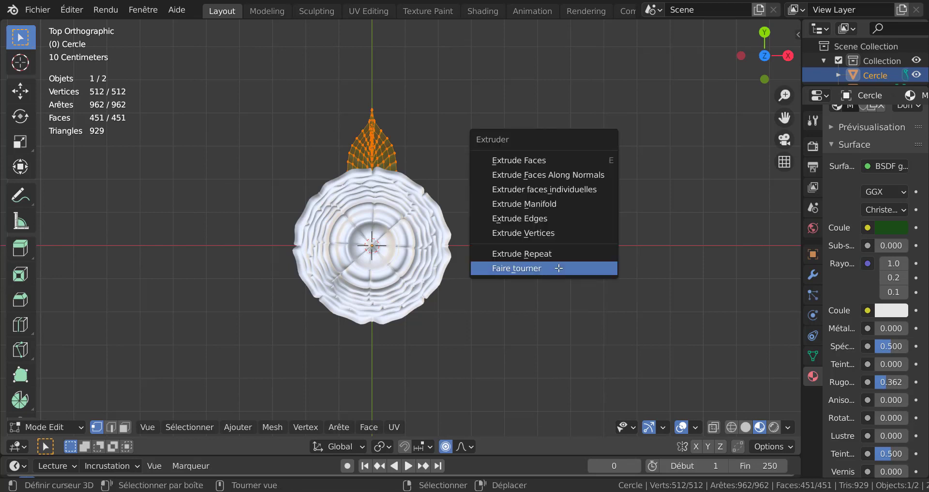
pyautogui.click(558, 267)
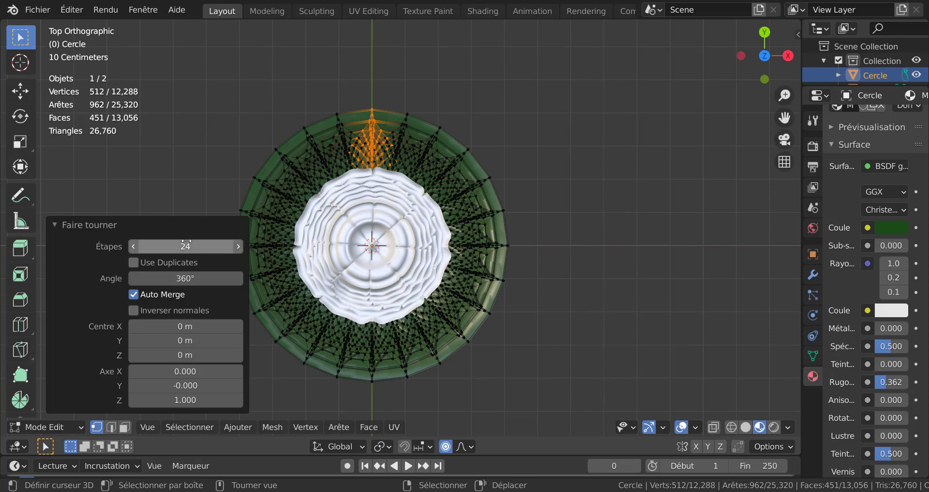
# Set the spin to 5 steps with Use Duplicates enabled, and return to Object Mode
pyautogui.moveTo(186, 241)
pyautogui.mouseDown()
pyautogui.moveTo(133, 241)
pyautogui.moveTo(185, 245)
pyautogui.mouseUp()
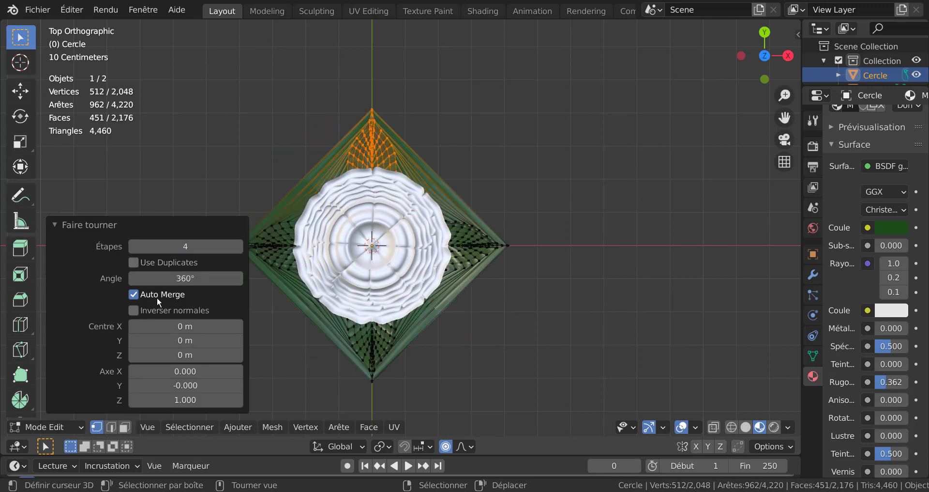
pyautogui.click(132, 261)
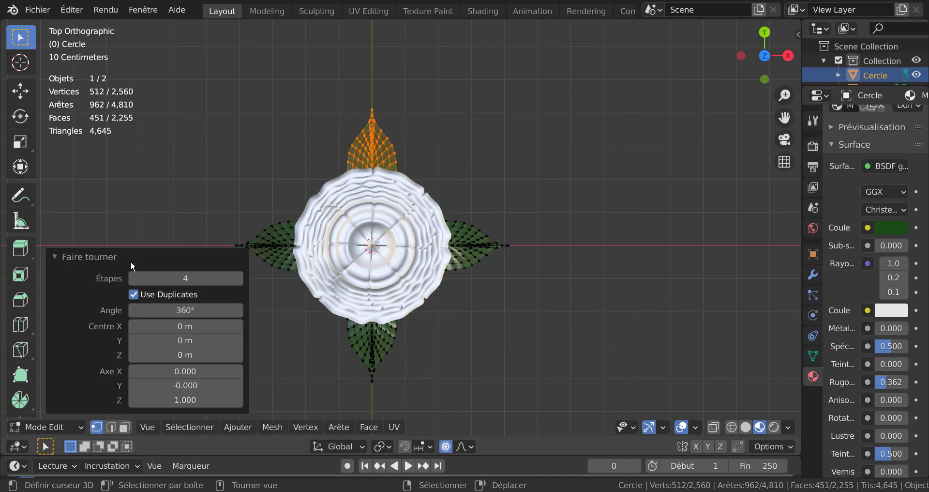
pyautogui.click(239, 277)
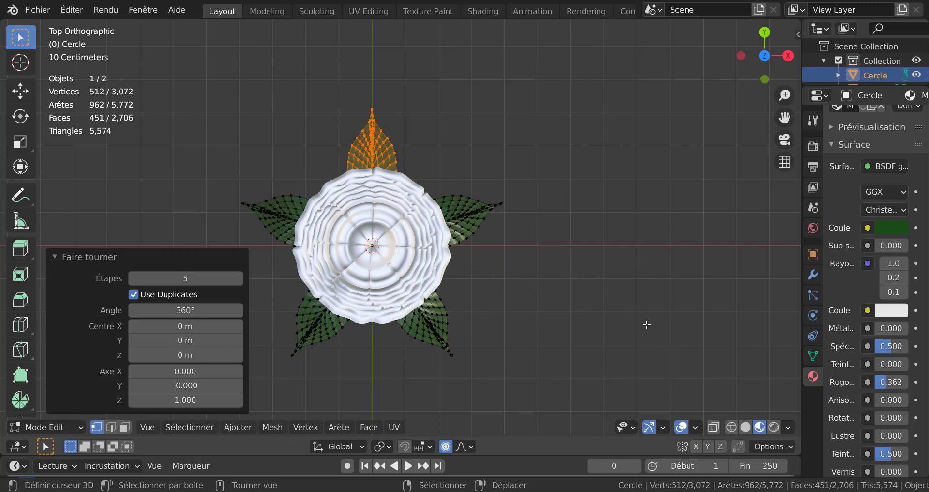
pyautogui.moveTo(646, 324); pyautogui.dragTo(680, 183, button='middle')
pyautogui.press('Tab')
pyautogui.press('Tab')
pyautogui.scroll(-2, 678, 187)
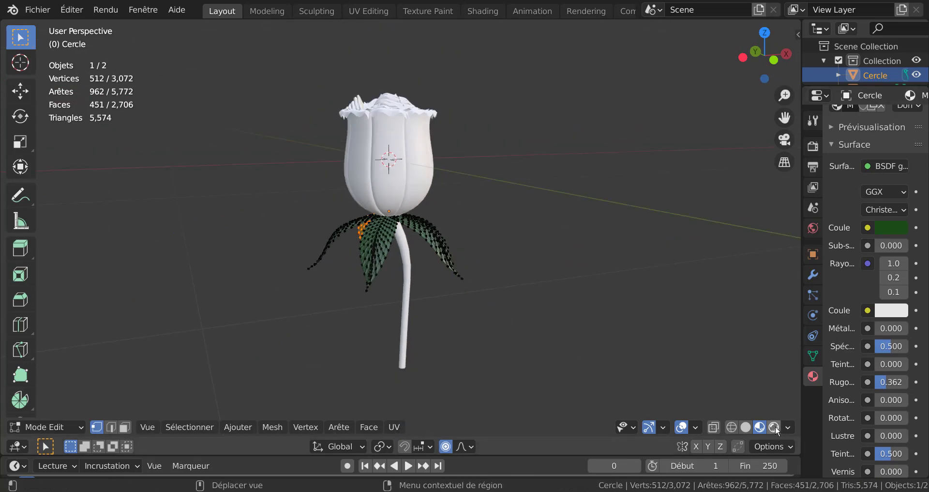
pyautogui.press('Tab')
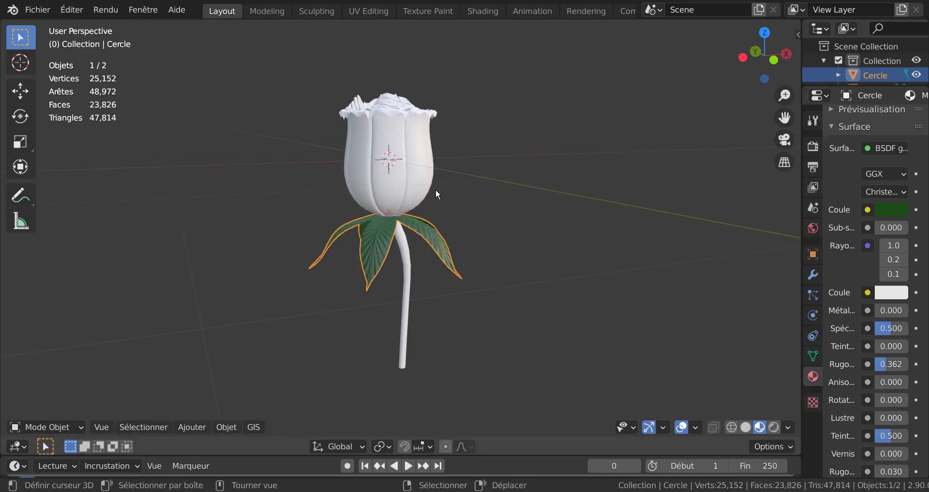
pyautogui.click(433, 190)
pyautogui.moveTo(526, 199); pyautogui.dragTo(444, 297, button='middle')
pyautogui.scroll(2, 512, 247)
pyautogui.scroll(1, 512, 248)
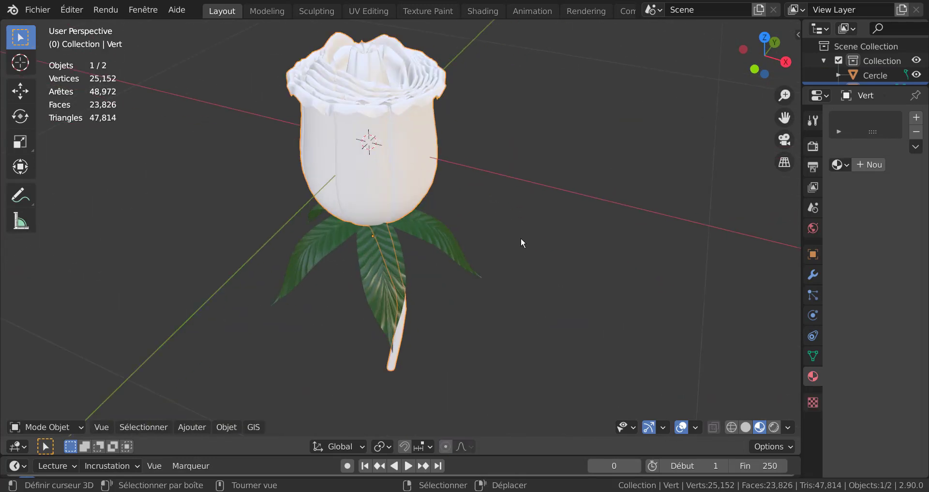
pyautogui.click(638, 263)
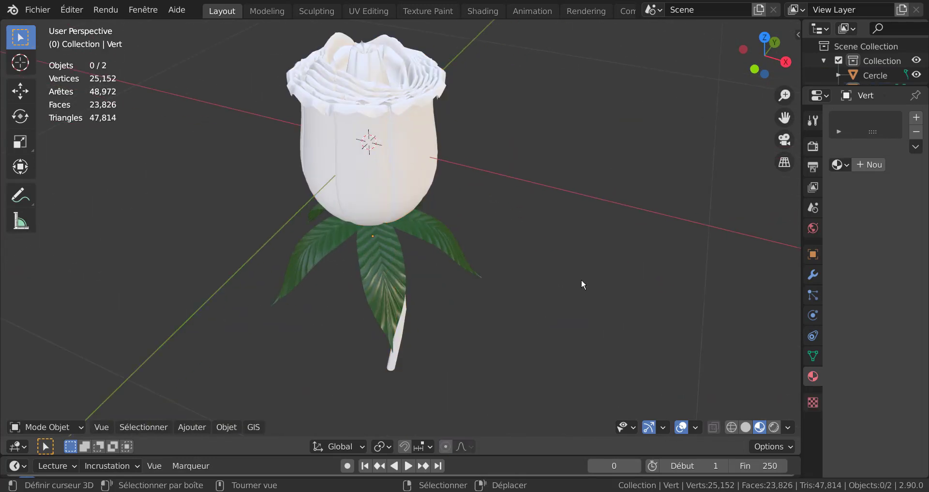
pyautogui.moveTo(582, 280); pyautogui.dragTo(619, 319, button='middle')
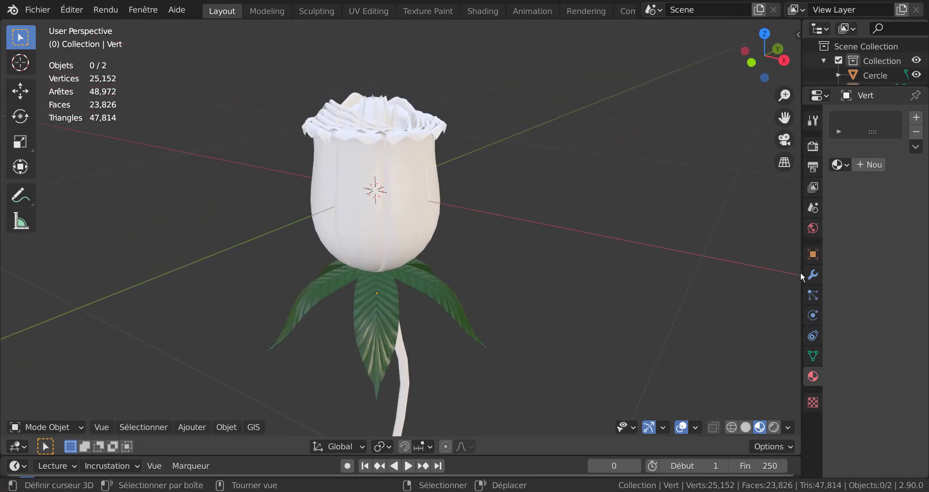
# Create a new world for the scene and use an environment texture (Texture d'environnement) as its background color
pyautogui.moveTo(801, 273); pyautogui.dragTo(683, 276)
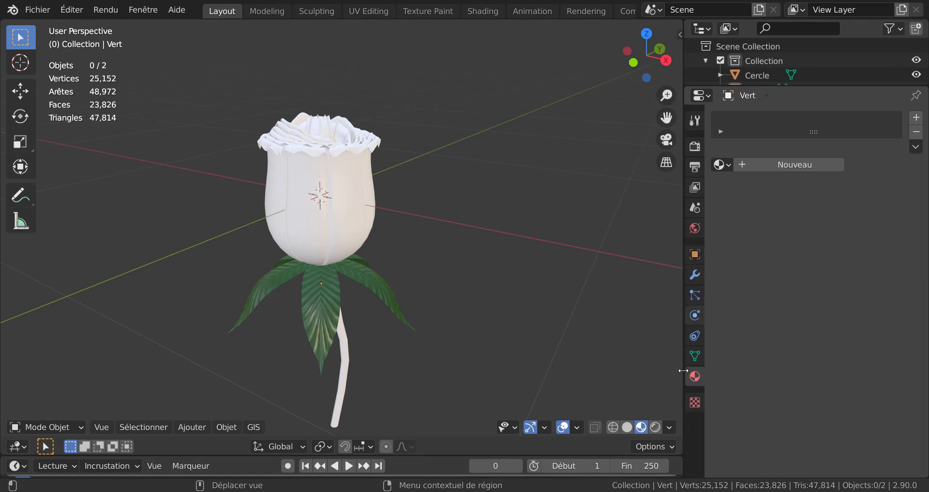
pyautogui.click(695, 228)
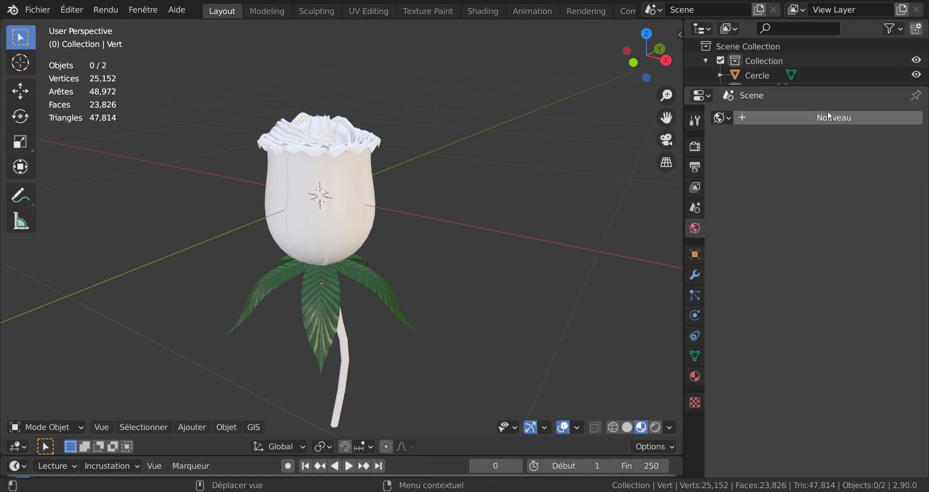
pyautogui.click(828, 121)
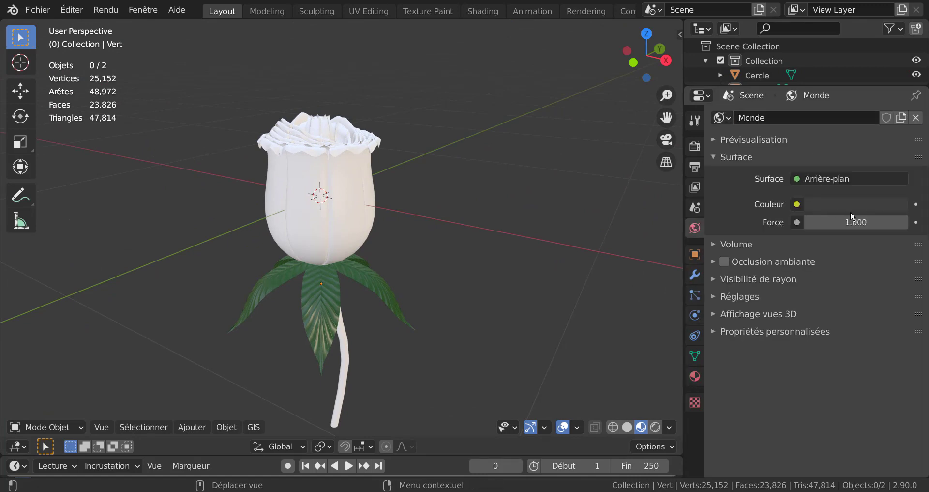
pyautogui.click(796, 204)
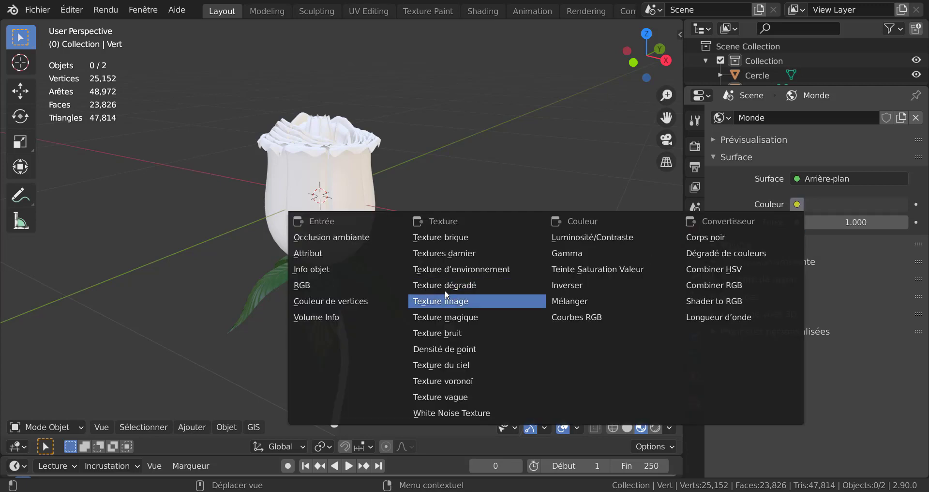
pyautogui.click(434, 269)
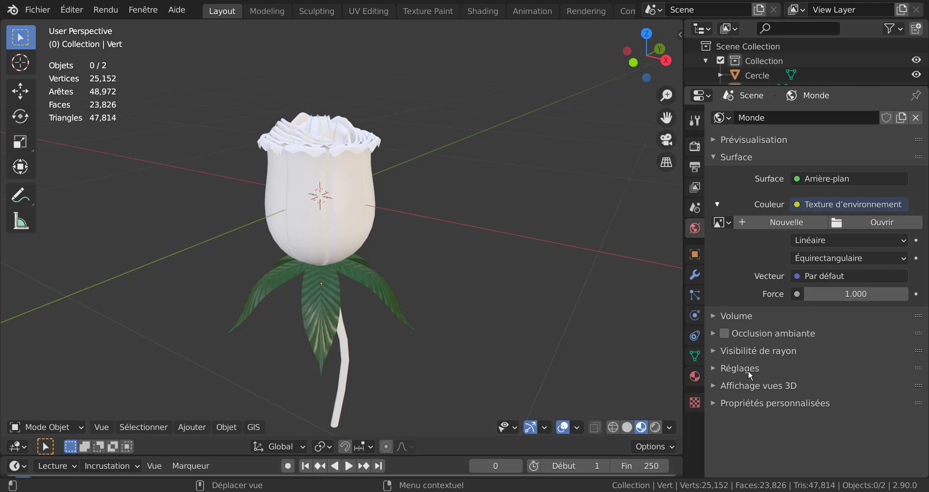
pyautogui.click(876, 223)
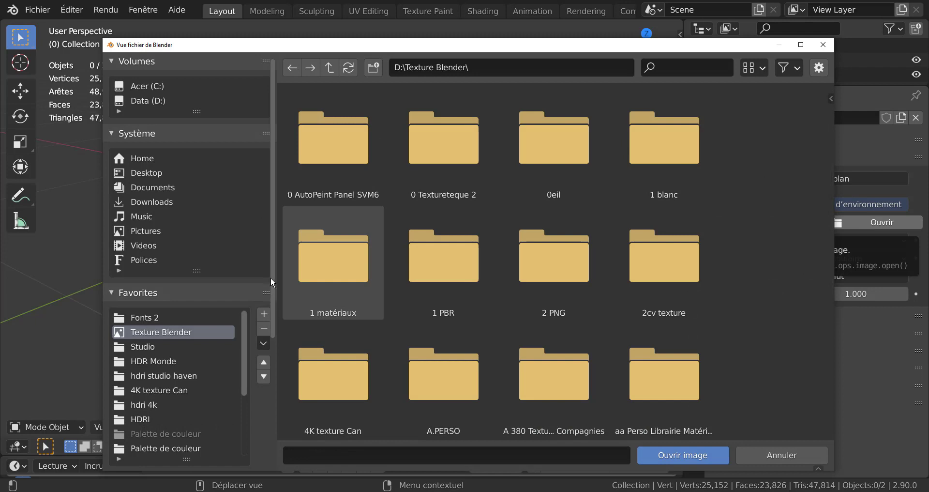
pyautogui.moveTo(271, 277); pyautogui.dragTo(291, 414)
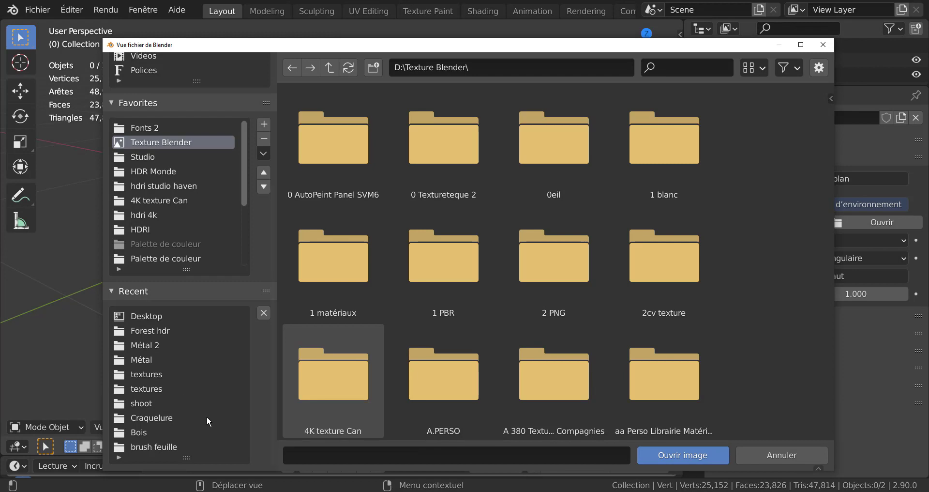
pyautogui.scroll(6, 208, 412)
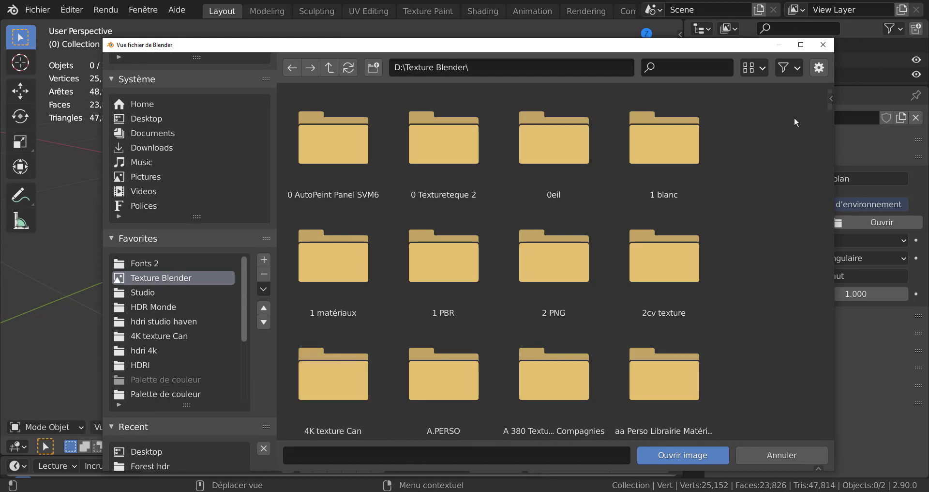
pyautogui.click(821, 45)
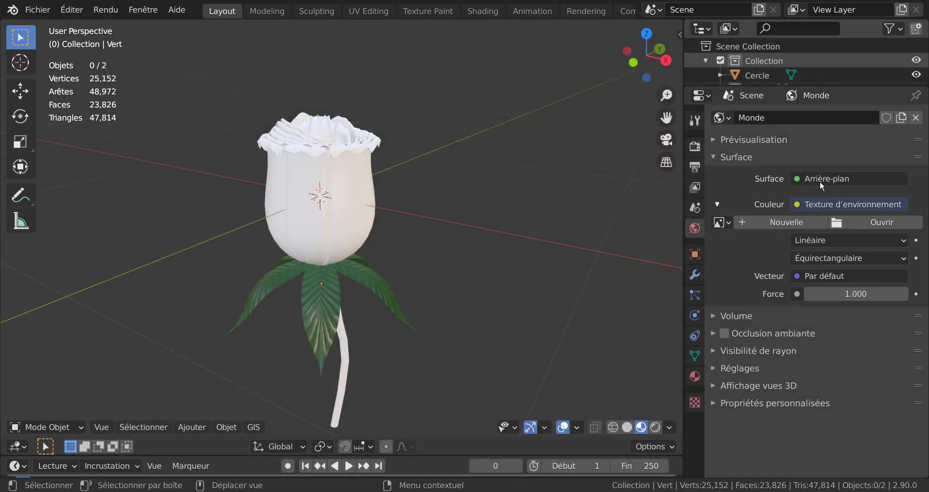
# Load forest.exr from the Forest hdr favorite folder as the world's environment texture
pyautogui.click(882, 223)
pyautogui.scroll(-5, 204, 359)
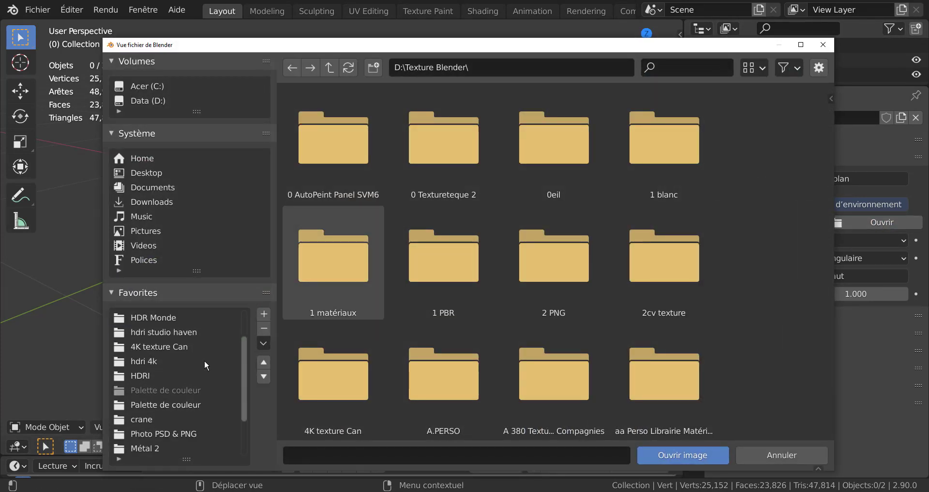
pyautogui.click(145, 448)
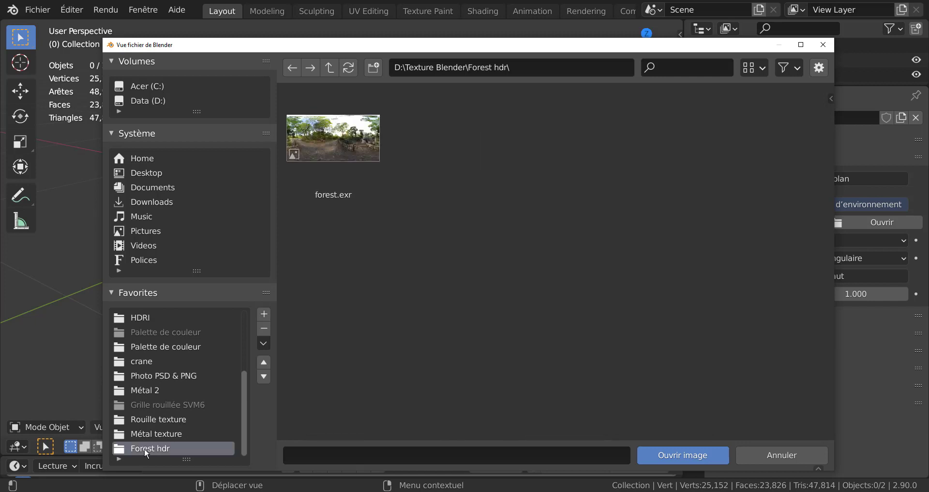
pyautogui.click(333, 140)
pyautogui.click(702, 453)
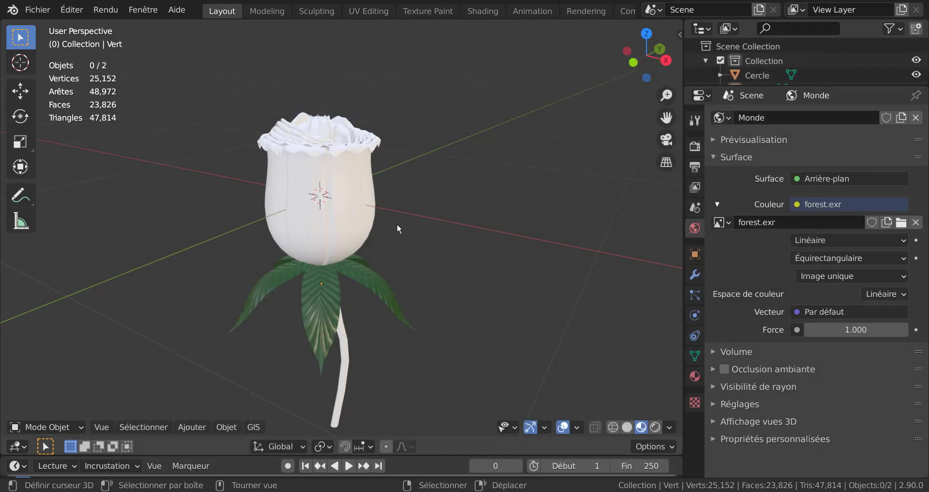
# Switch the viewport to rendered shading and turn off the world's Caméra ray visibility (Visibilité de rayon) to hide the forest background
pyautogui.press('Tab')
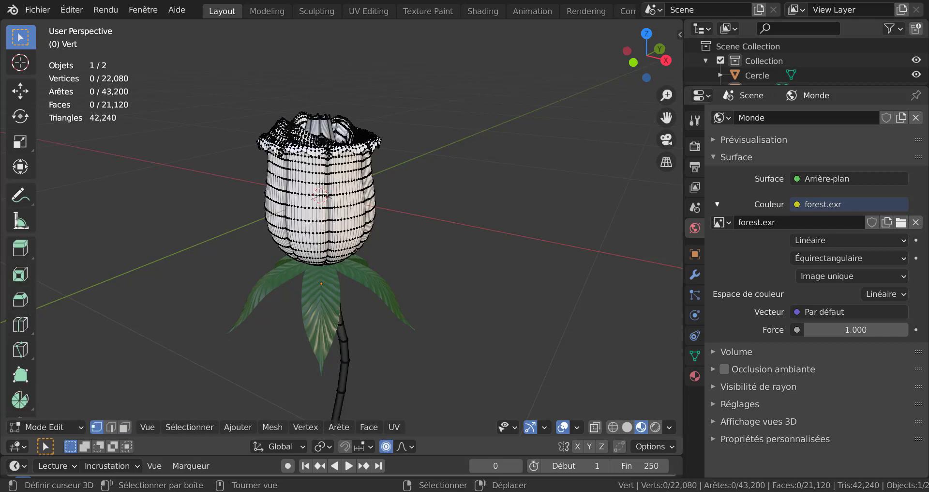
pyautogui.press('Tab')
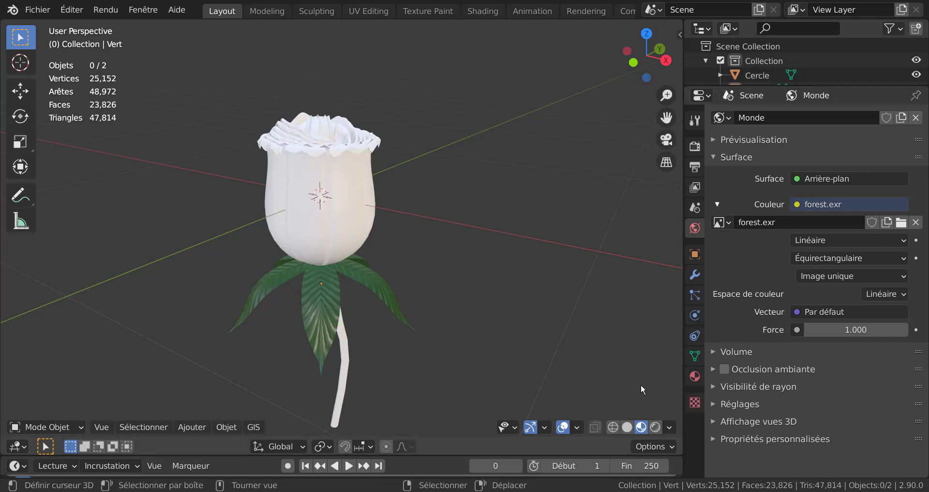
pyautogui.click(655, 427)
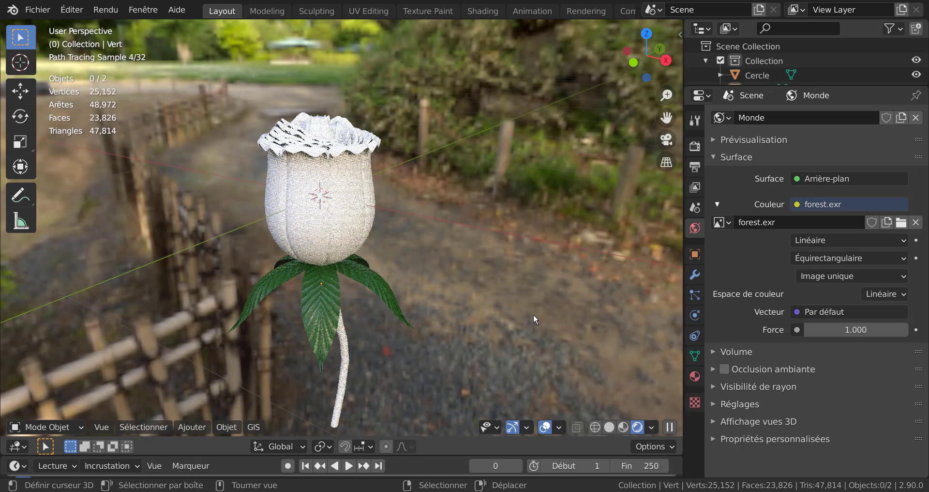
pyautogui.click(716, 387)
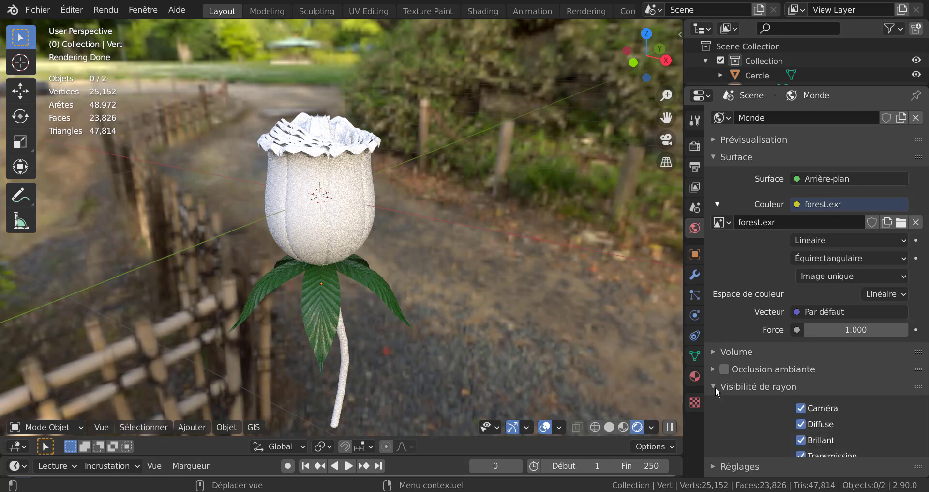
pyautogui.click(801, 408)
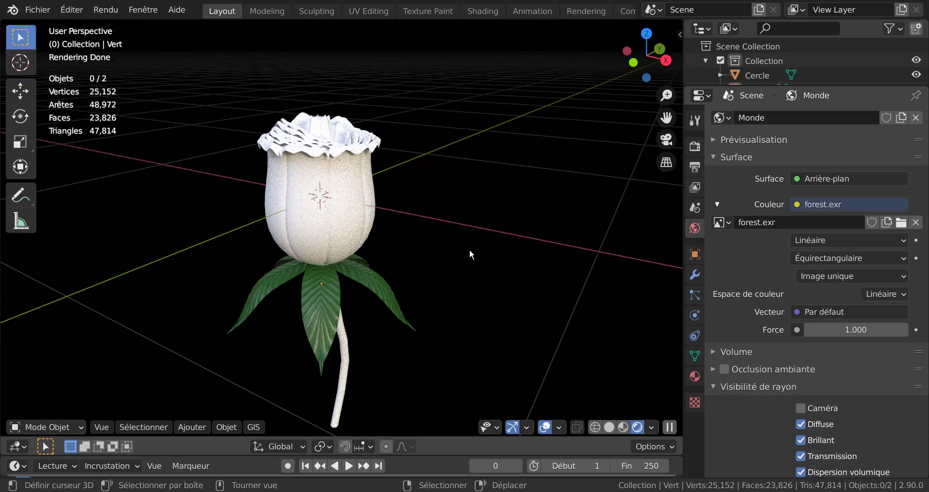
# Select the flower bud object and create a new material for it
pyautogui.moveTo(502, 205); pyautogui.dragTo(619, 230, button='middle')
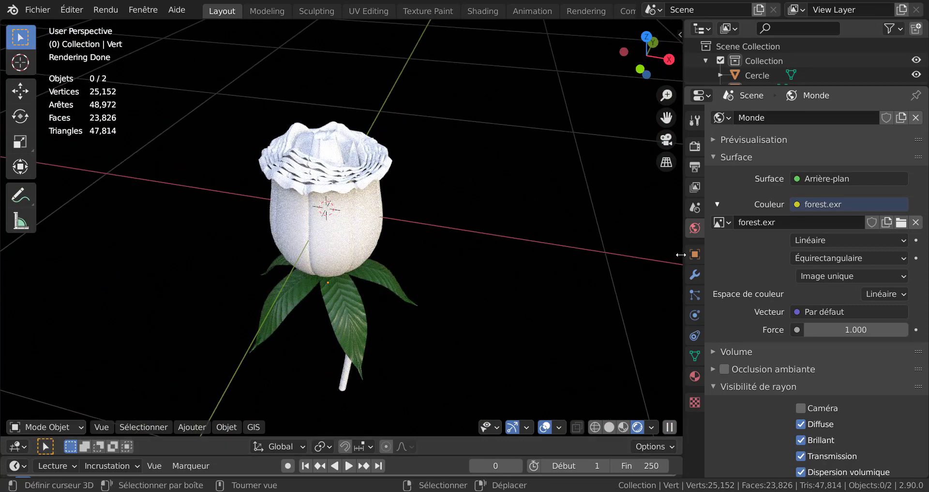
pyautogui.moveTo(680, 255); pyautogui.dragTo(774, 240)
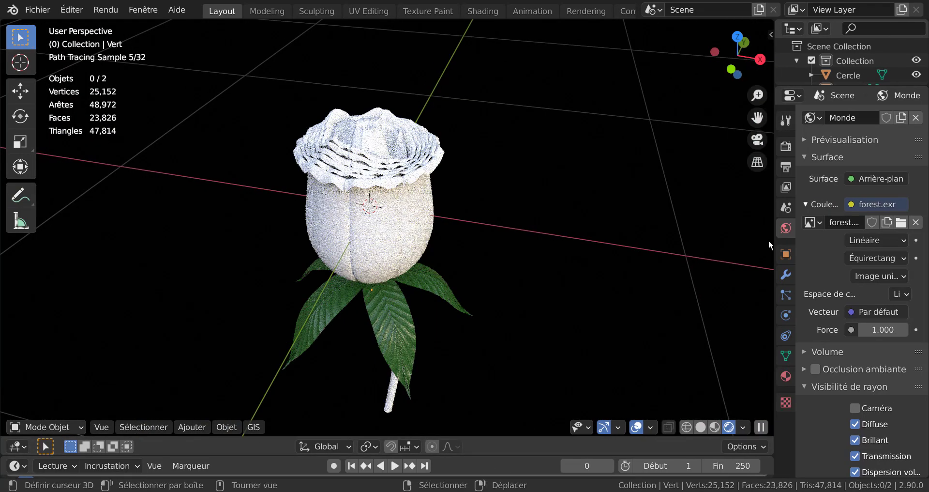
pyautogui.moveTo(614, 263); pyautogui.dragTo(587, 259, button='middle')
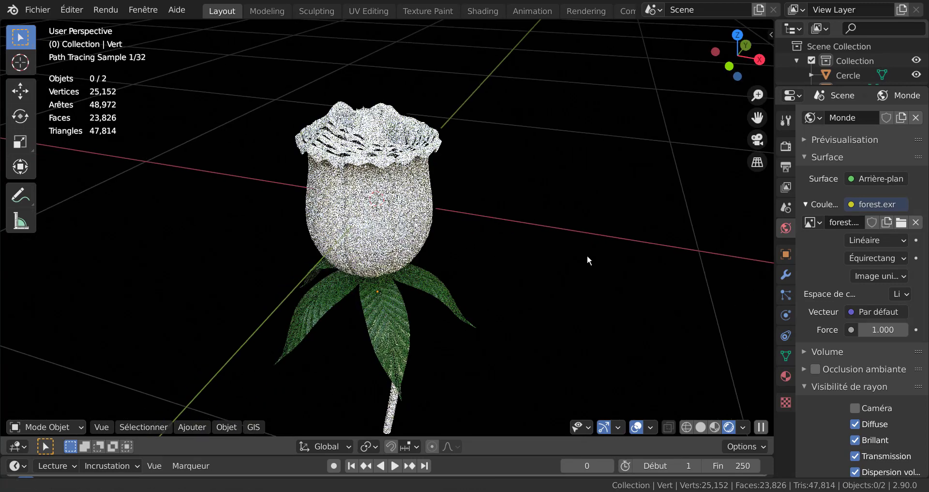
pyautogui.click(387, 208)
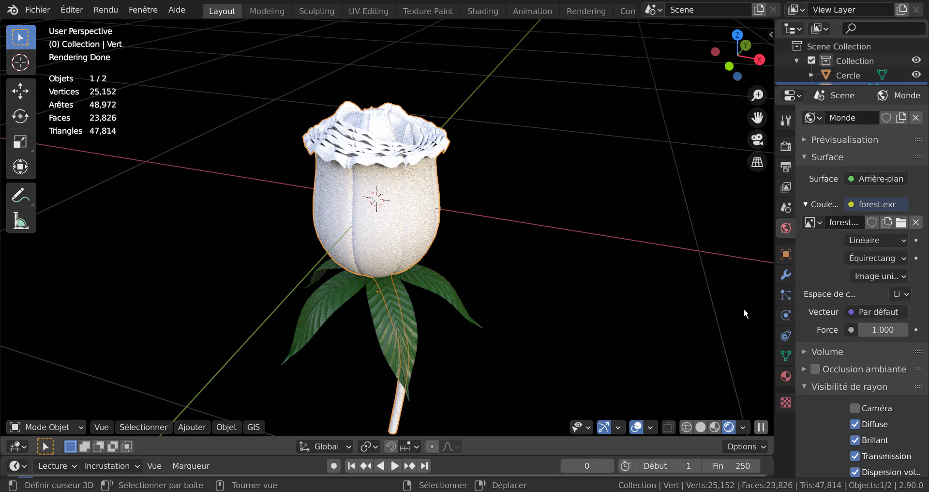
pyautogui.click(786, 376)
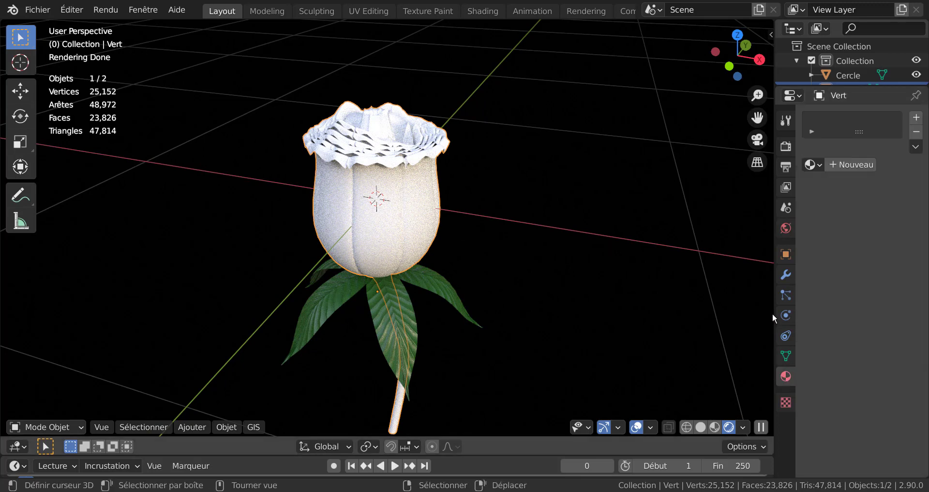
pyautogui.moveTo(775, 302); pyautogui.dragTo(657, 303)
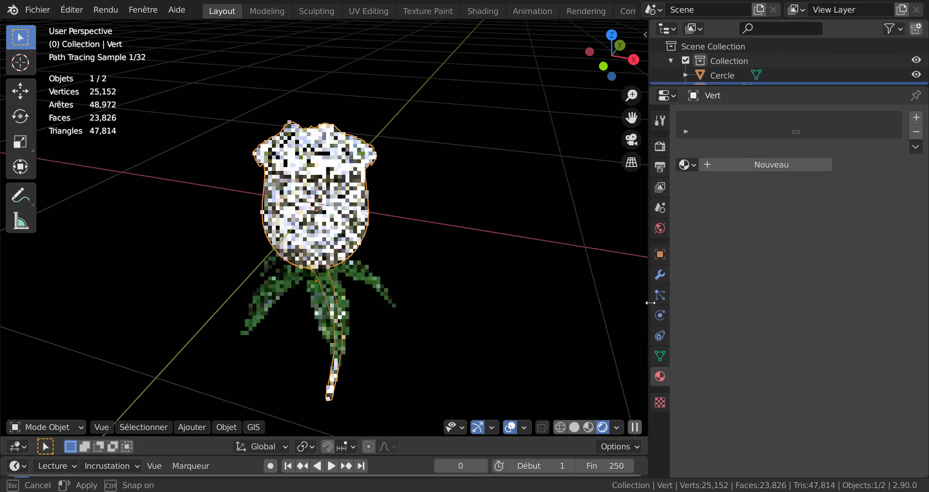
pyautogui.click(806, 168)
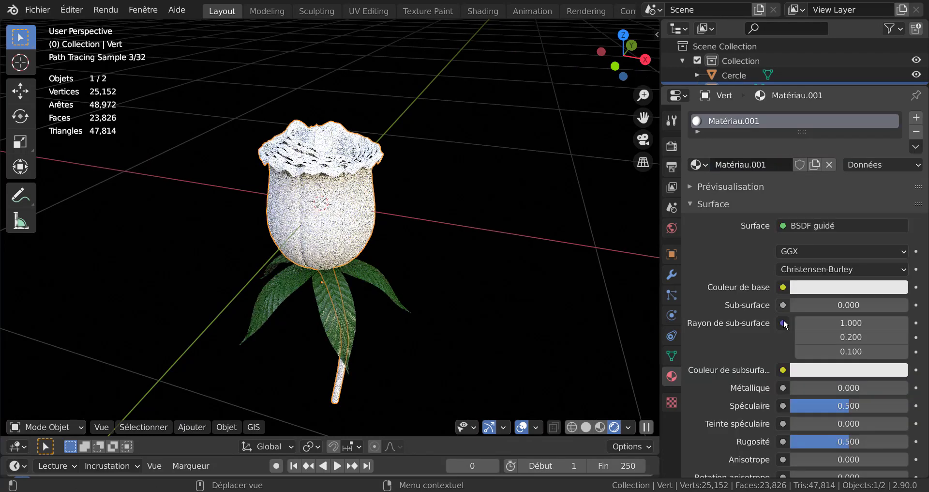
# In the Shading workspace, enlarge the node editor and add a Coordonnées de texture node well to the left of the BSDF guidé node
pyautogui.click(479, 11)
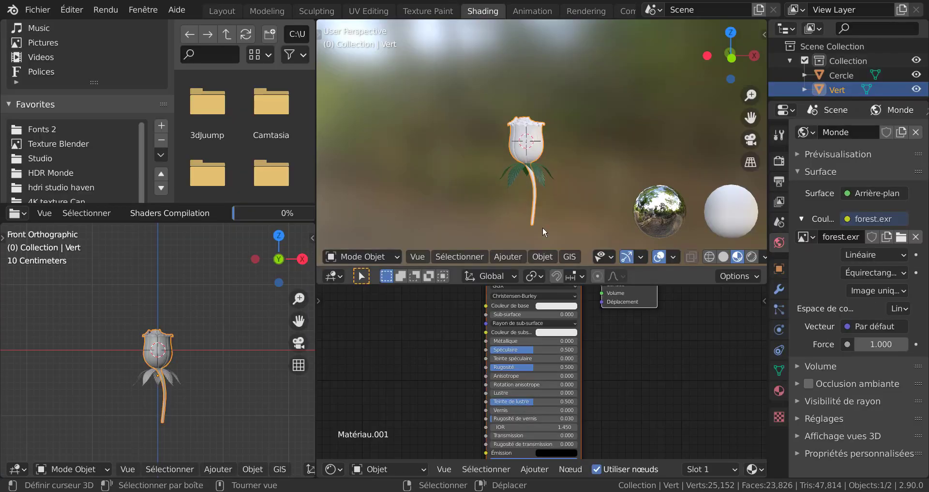
pyautogui.moveTo(678, 284); pyautogui.dragTo(678, 137)
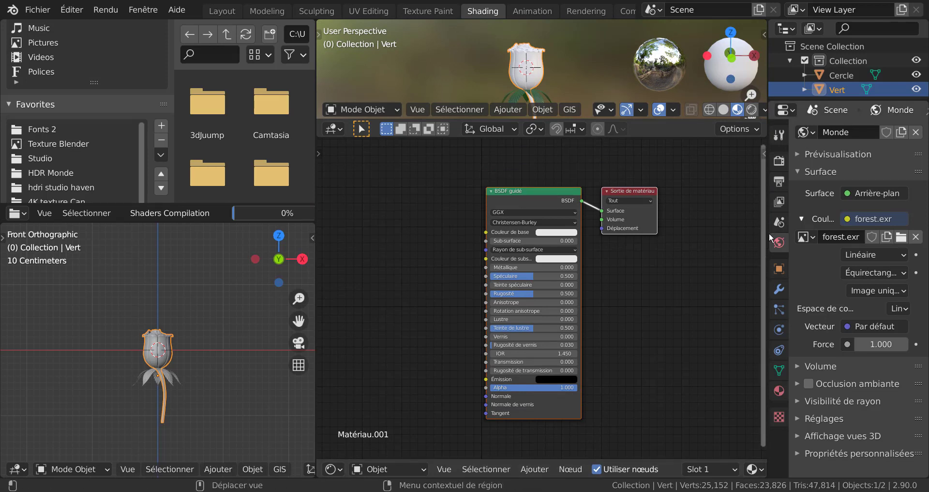
pyautogui.moveTo(768, 231); pyautogui.dragTo(847, 233)
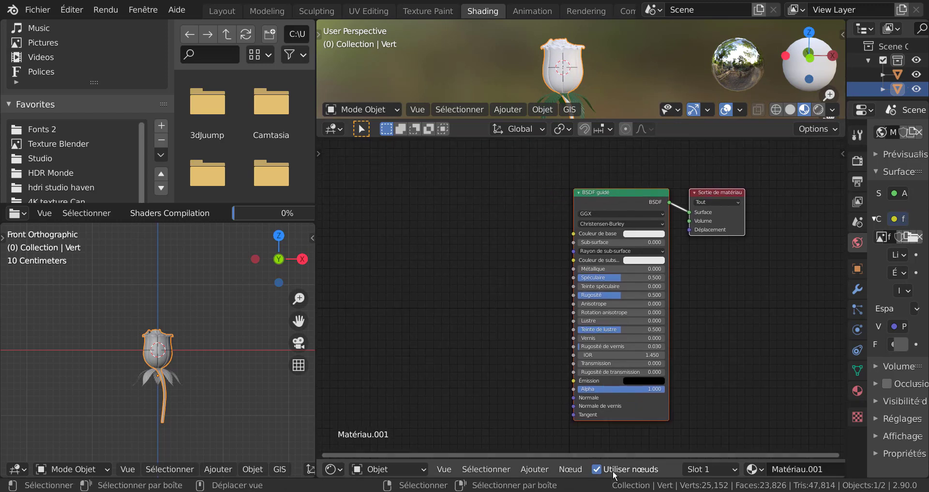
pyautogui.click(534, 469)
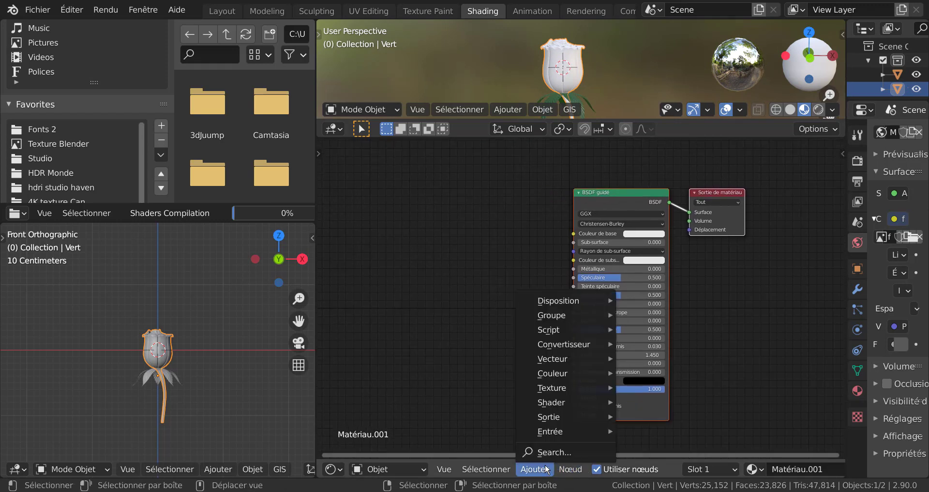
pyautogui.moveTo(550, 432)
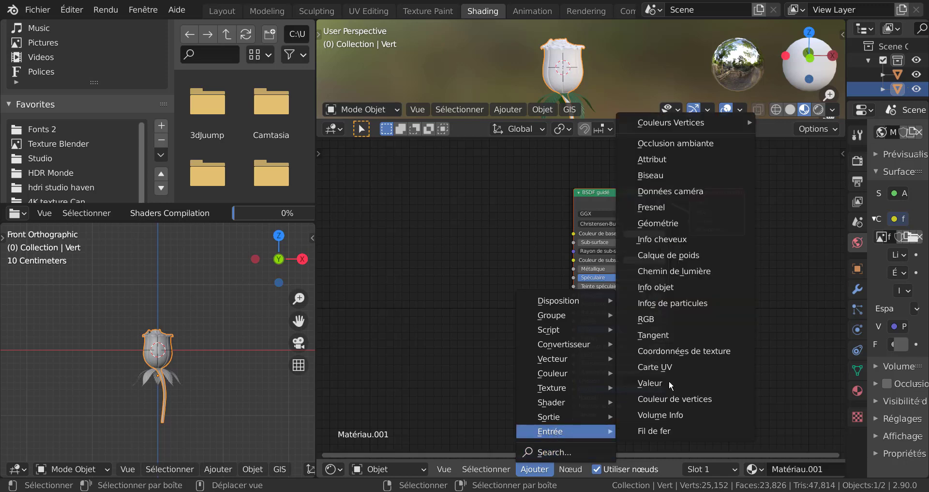
pyautogui.click(695, 351)
pyautogui.click(403, 259)
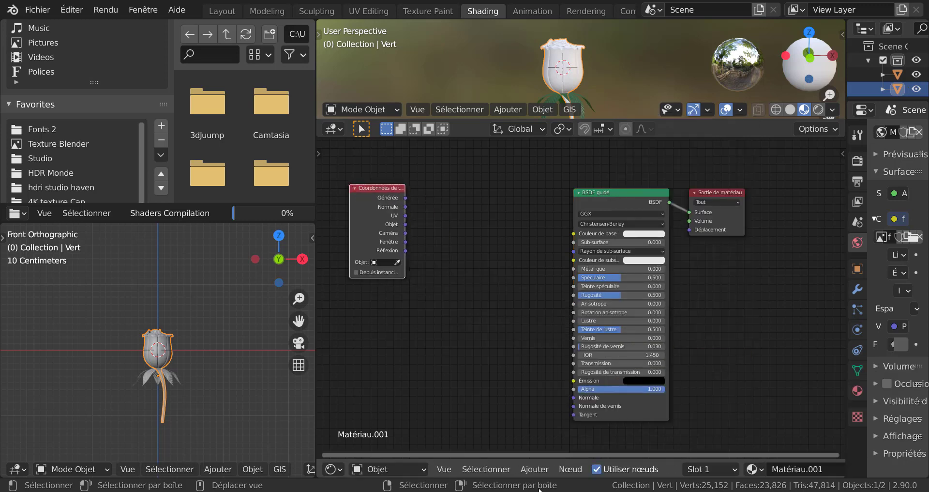
# Add a Dégradé de couleurs node between the texture coordinate node and the BSDF guidé node
pyautogui.click(534, 469)
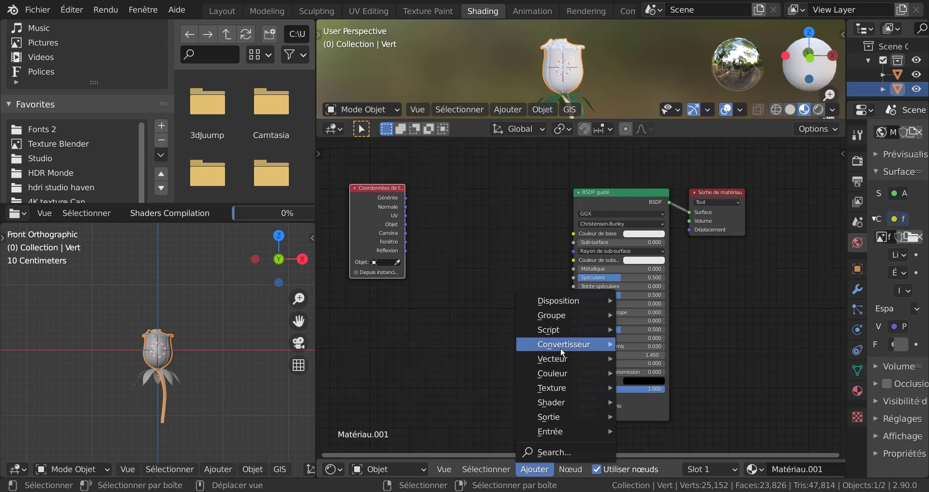
pyautogui.moveTo(560, 346)
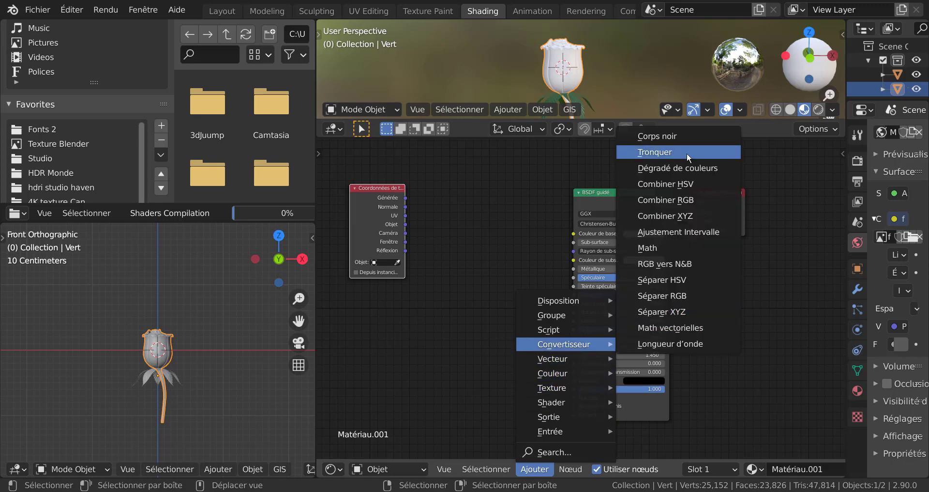
pyautogui.click(697, 168)
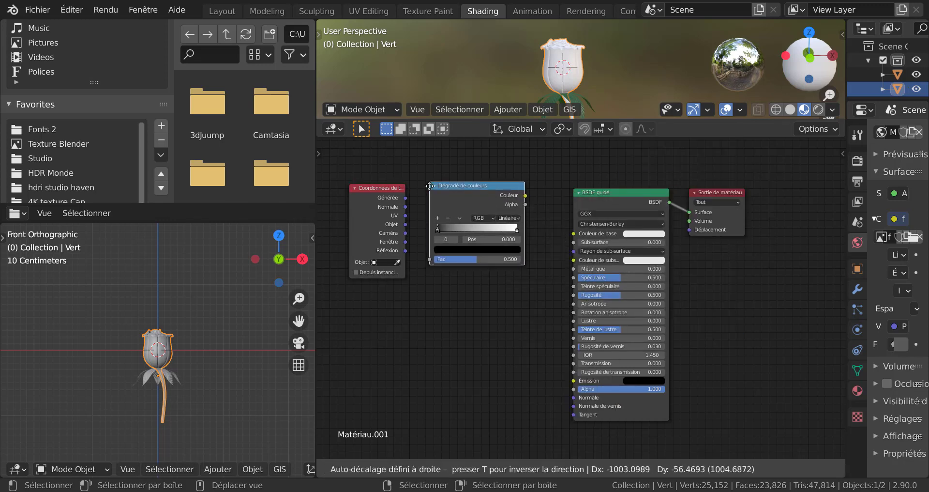
pyautogui.click(432, 194)
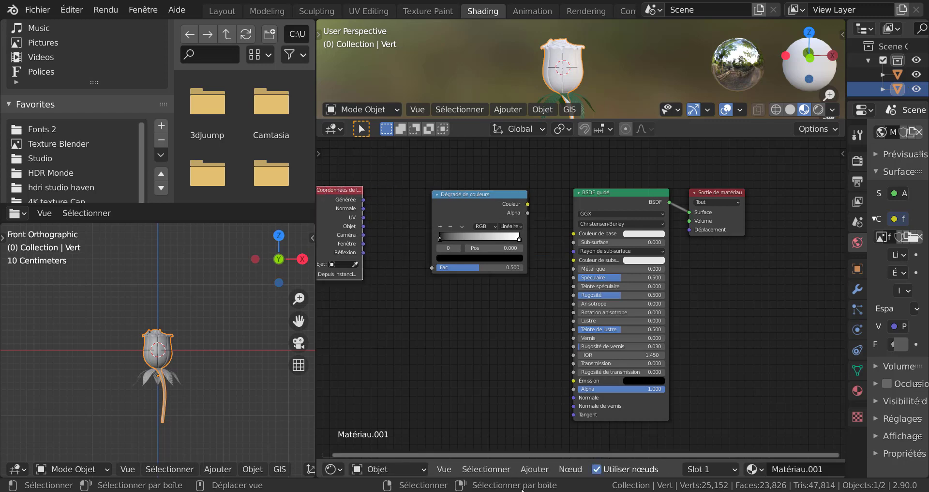
# Insert a Placage node before the color ramp, link the Générée coordinates to its Vecteur input, and shift the ramp slightly right for spacing
pyautogui.click(535, 468)
pyautogui.moveTo(555, 396)
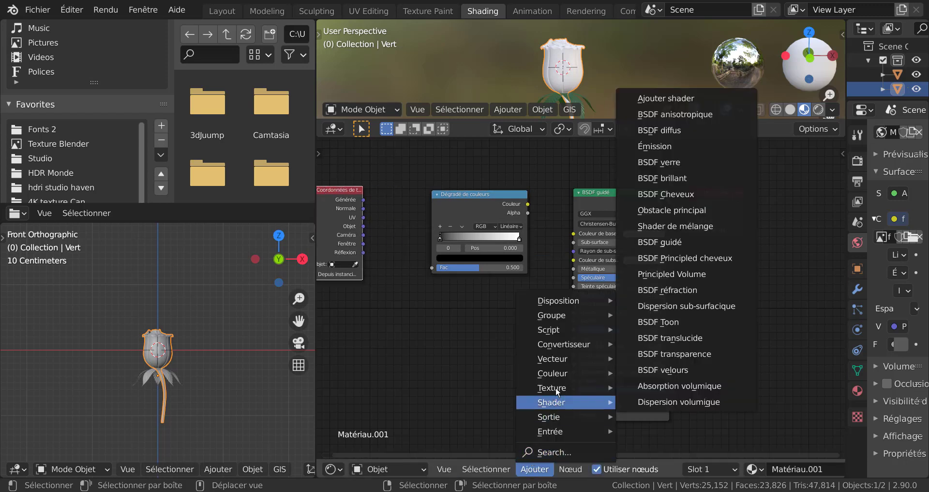
pyautogui.moveTo(559, 361)
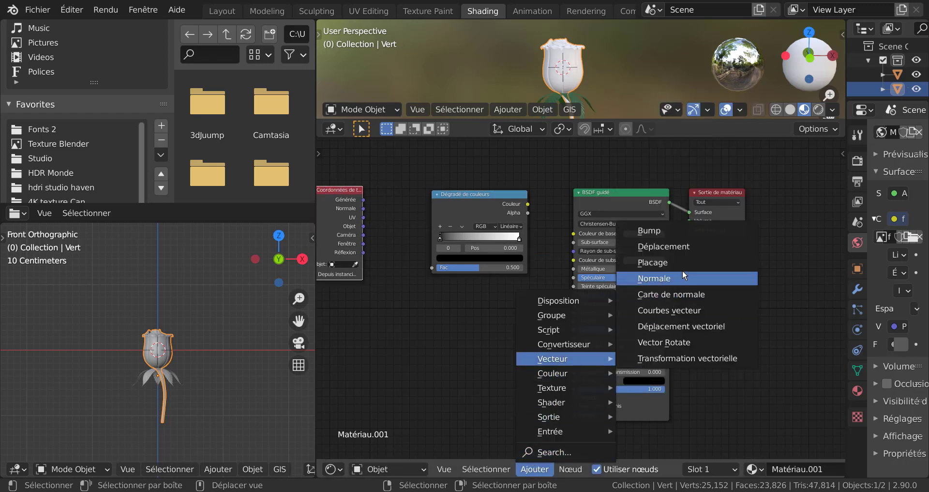
pyautogui.click(666, 261)
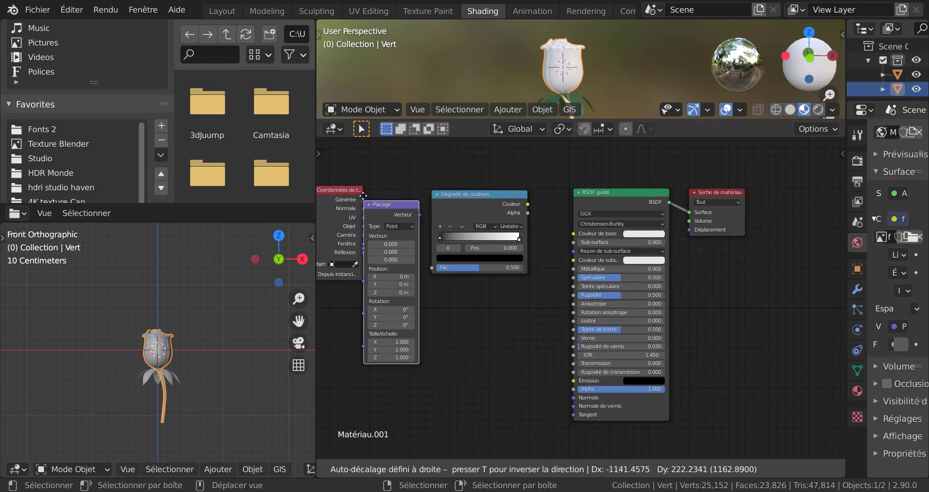
pyautogui.click(364, 208)
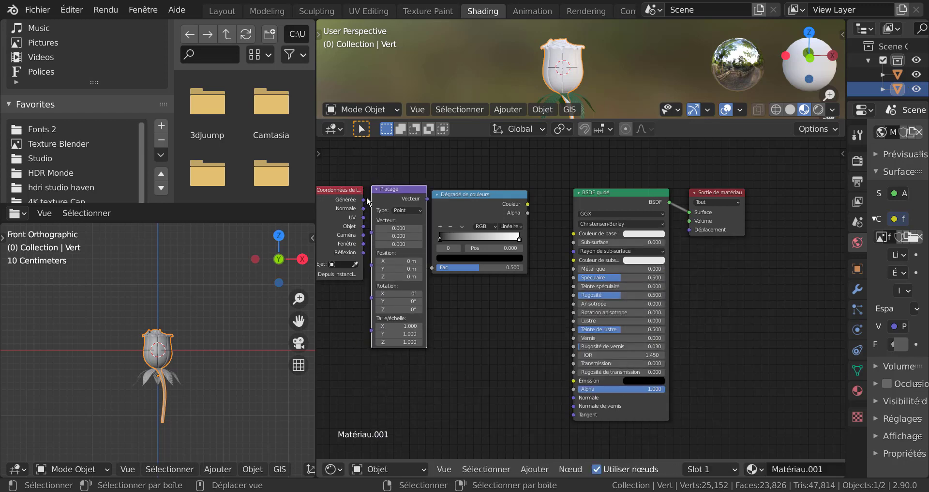
pyautogui.moveTo(363, 199); pyautogui.dragTo(372, 233)
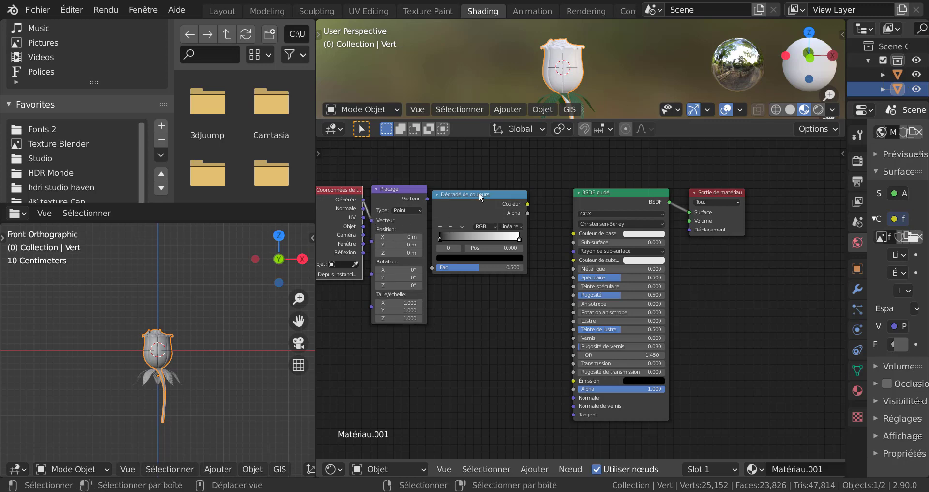
pyautogui.moveTo(480, 196); pyautogui.dragTo(491, 197)
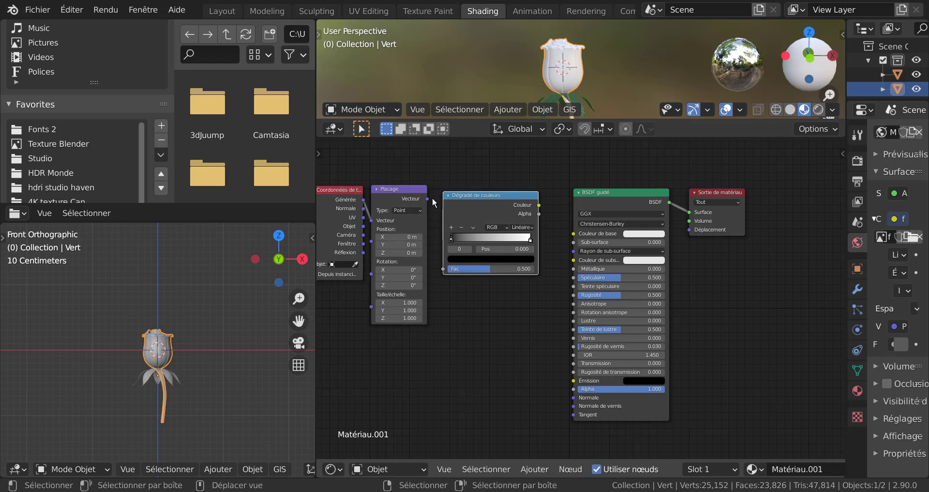
# Link the Placage node's Vecteur output to the color ramp's Fac input and make the ramp's first stop bright yellow
pyautogui.moveTo(428, 199); pyautogui.dragTo(444, 269)
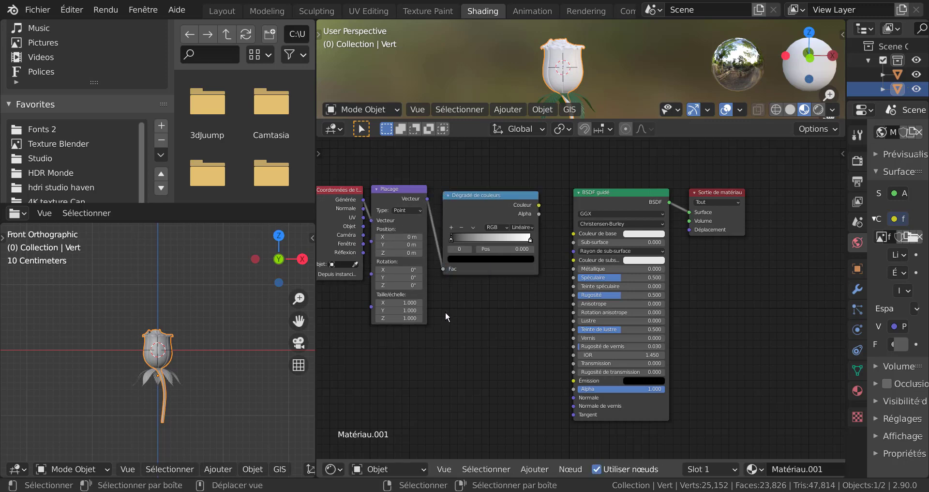
pyautogui.scroll(3, 529, 269)
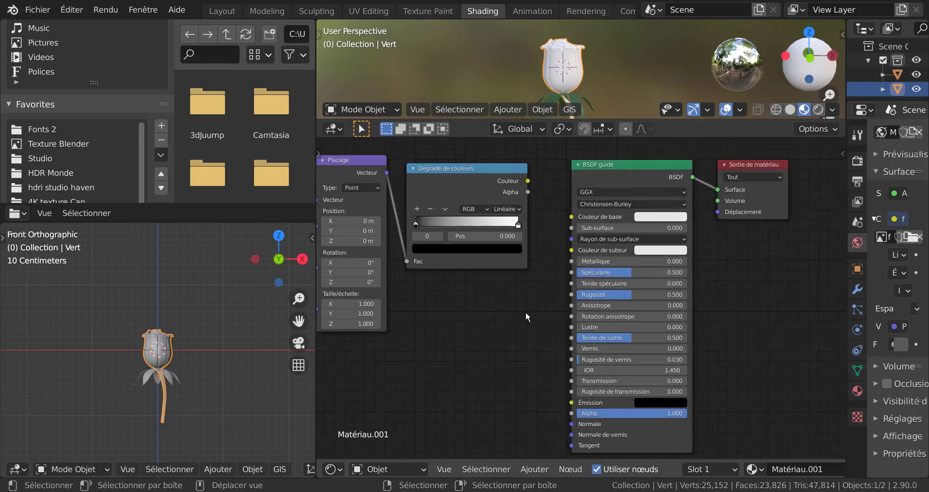
pyautogui.click(576, 266)
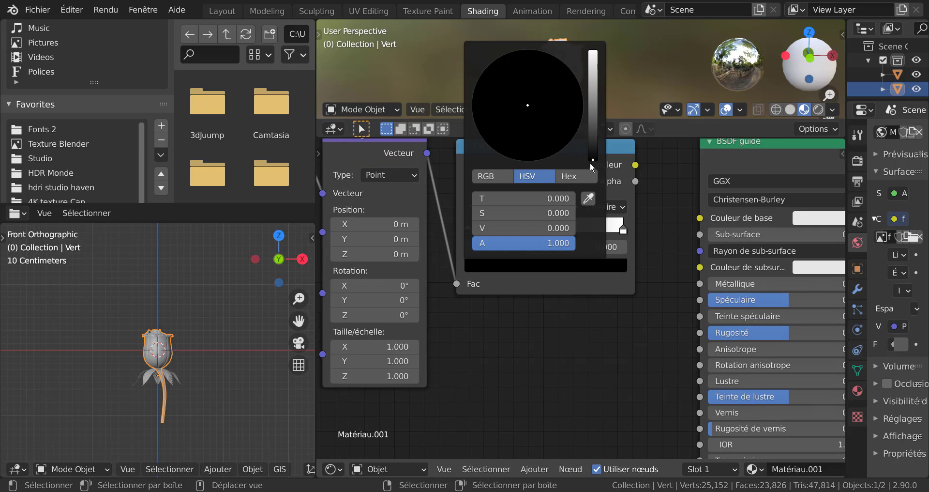
pyautogui.moveTo(590, 162); pyautogui.dragTo(593, 86)
pyautogui.moveTo(496, 112); pyautogui.dragTo(489, 128)
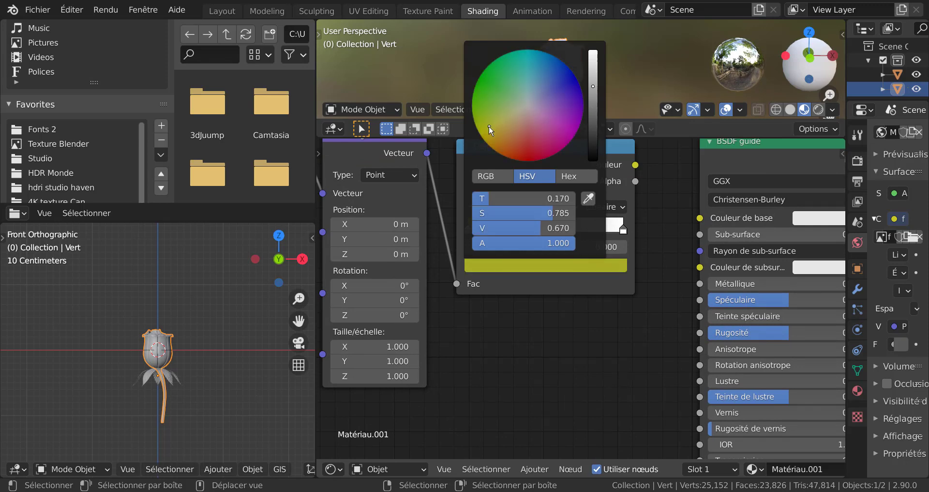
pyautogui.moveTo(594, 102); pyautogui.dragTo(593, 51)
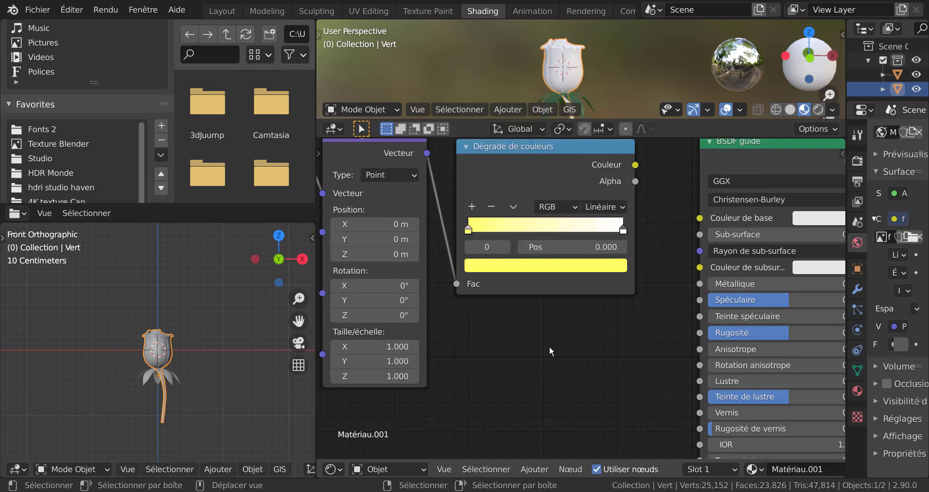
# Add a red middle stop at position 0.500 to the color ramp and link its Couleur output to Couleur de base
pyautogui.click(471, 208)
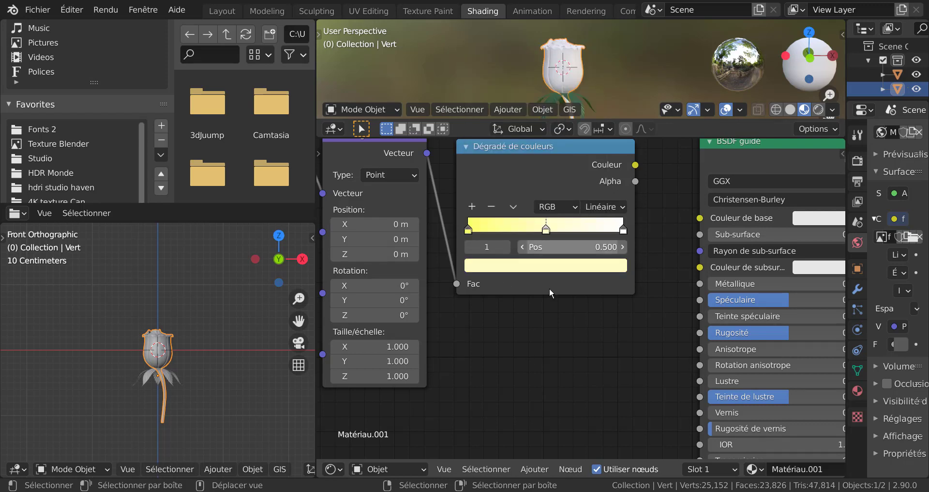
pyautogui.click(551, 265)
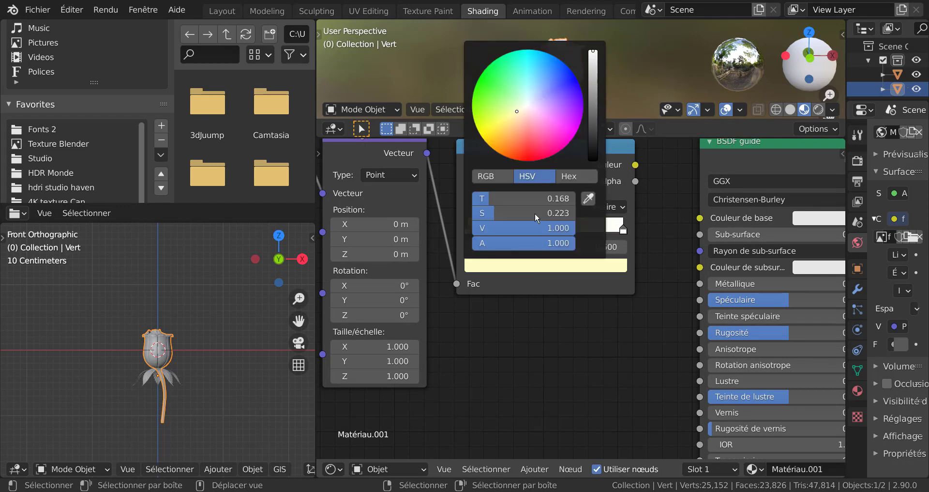
pyautogui.click(525, 148)
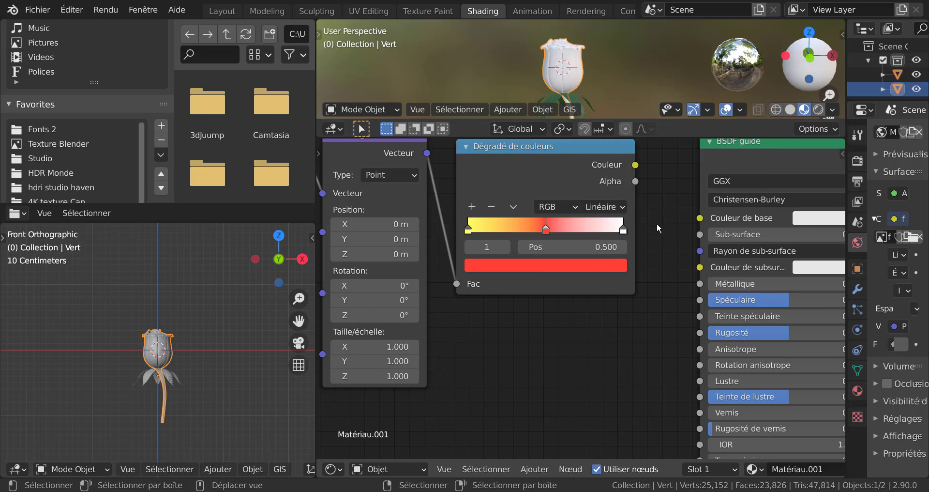
pyautogui.moveTo(635, 164); pyautogui.dragTo(700, 224)
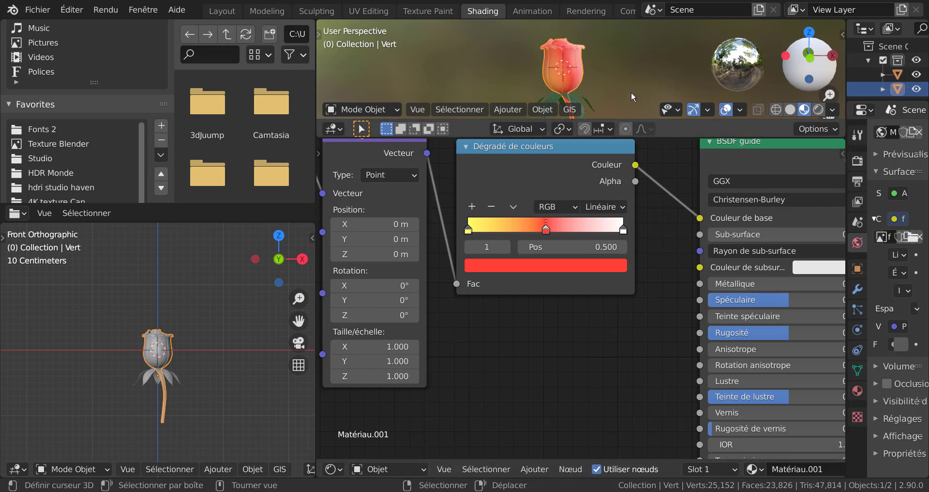
# Switch the front-view viewport to rendered shading and frame the flower in perspective from slightly above
pyautogui.scroll(-1, 612, 76)
pyautogui.moveTo(613, 76); pyautogui.dragTo(639, 96, button='middle')
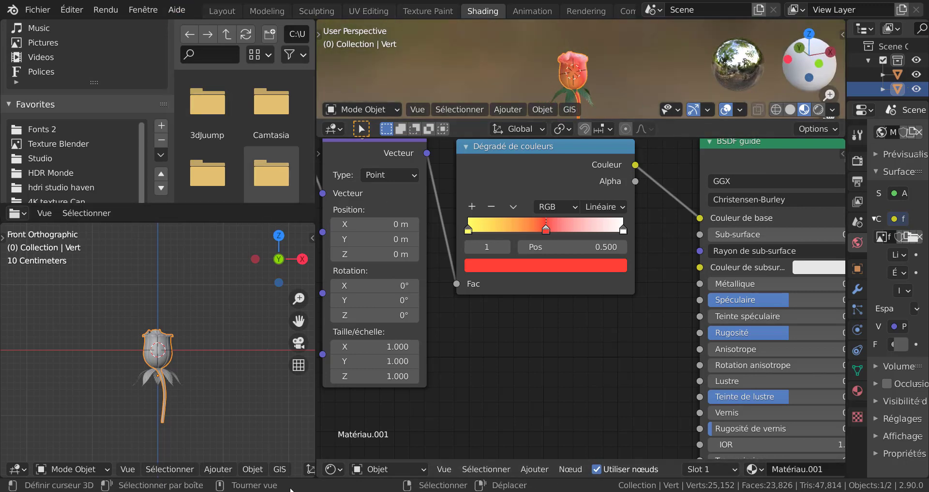
pyautogui.scroll(-3, 299, 474)
pyautogui.scroll(-8, 297, 474)
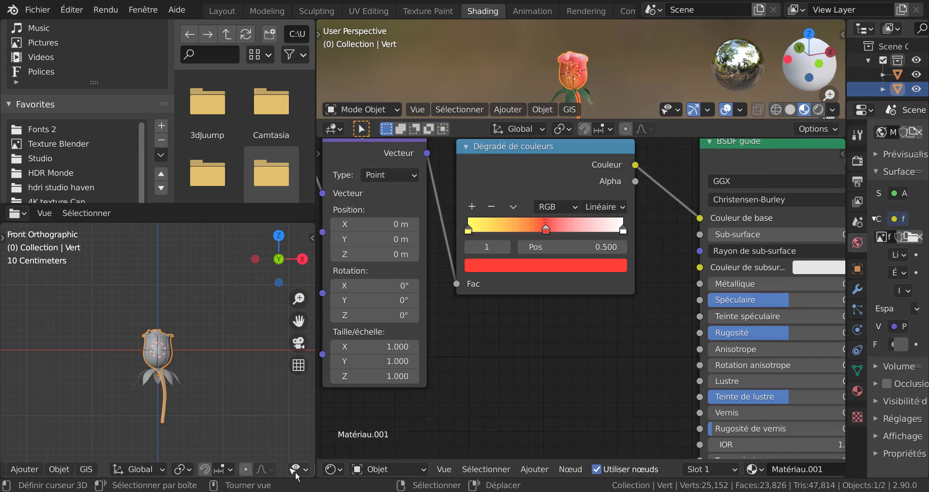
pyautogui.click(290, 469)
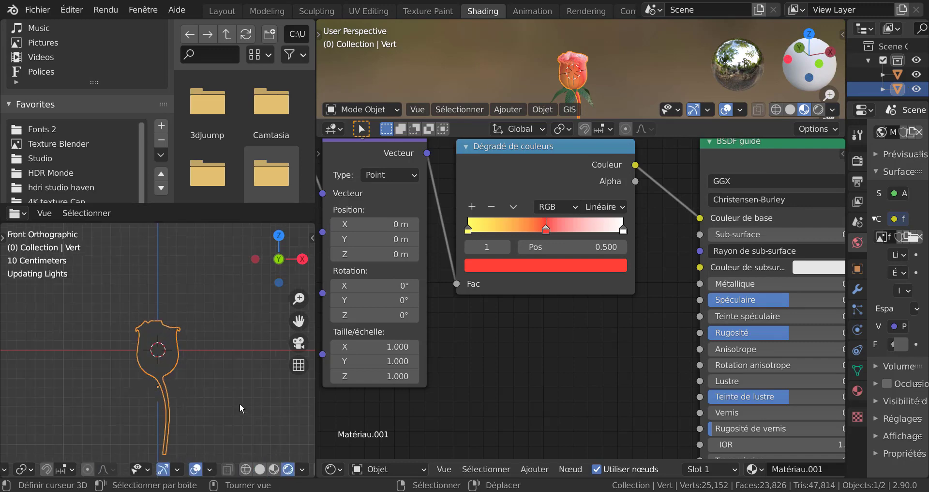
pyautogui.moveTo(259, 339); pyautogui.dragTo(281, 402, button='middle')
pyautogui.scroll(3, 266, 378)
# Shift the ramp's white stop slightly inward and move the red stop to position 0.606
pyautogui.moveTo(508, 388); pyautogui.dragTo(587, 399, button='middle')
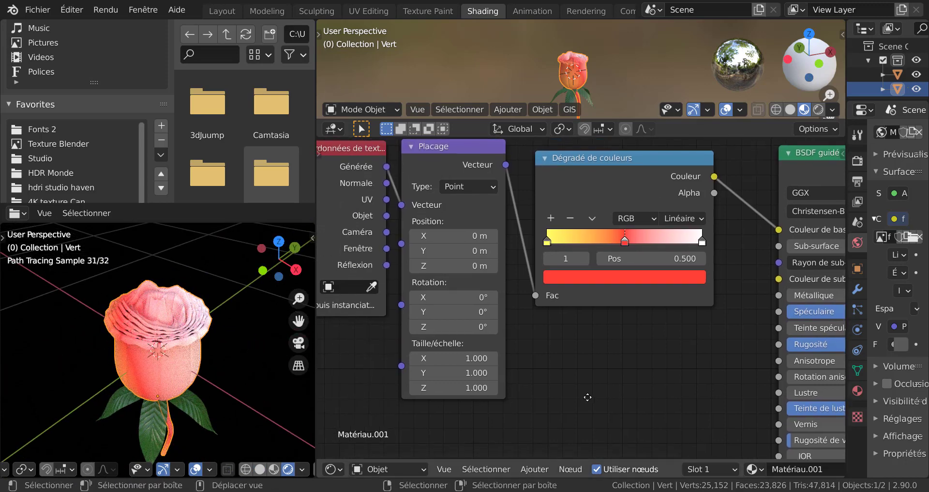
pyautogui.scroll(1, 586, 324)
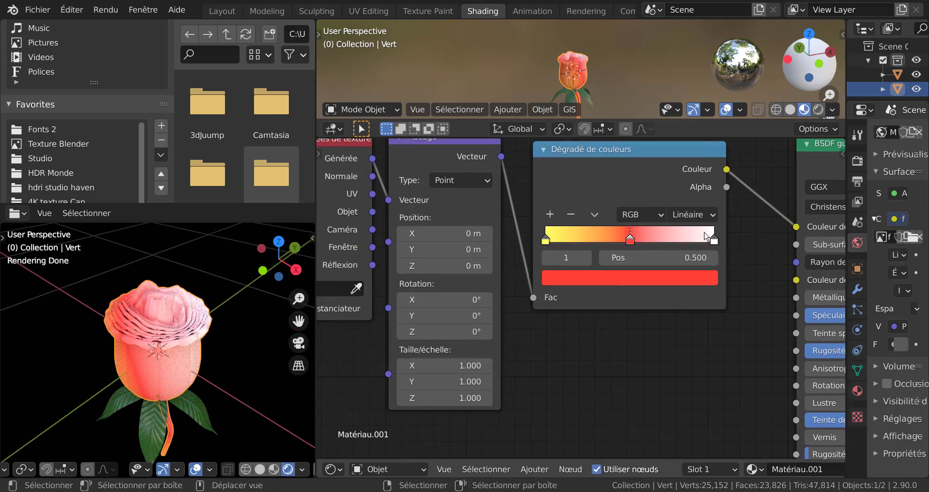
pyautogui.moveTo(713, 241)
pyautogui.mouseDown()
pyautogui.moveTo(674, 237)
pyautogui.moveTo(712, 244)
pyautogui.mouseUp()
pyautogui.moveTo(631, 239)
pyautogui.mouseDown()
pyautogui.moveTo(680, 239)
pyautogui.moveTo(610, 239)
pyautogui.moveTo(673, 240)
pyautogui.moveTo(633, 240)
pyautogui.moveTo(647, 248)
pyautogui.mouseUp()
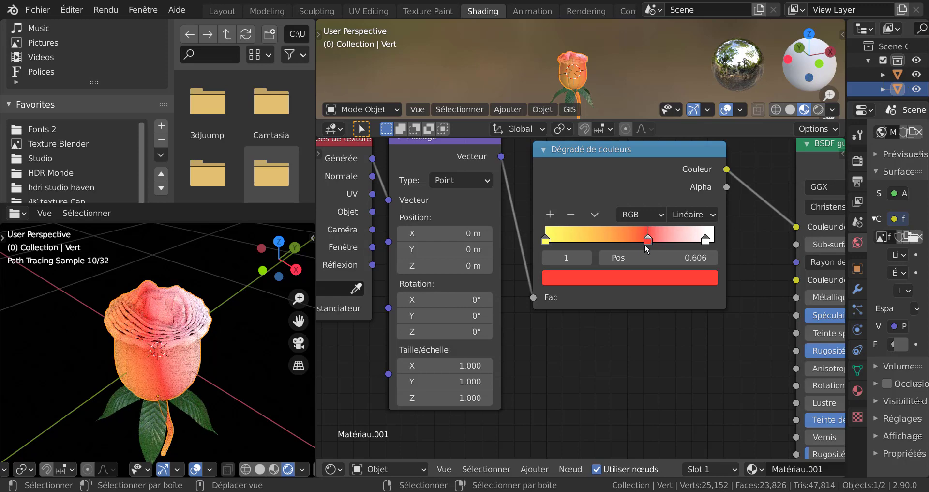
# Set the Placage node's Y rotation to 38.7° and inspect the gradient on the bud from another side
pyautogui.moveTo(556, 367); pyautogui.dragTo(612, 359, button='middle')
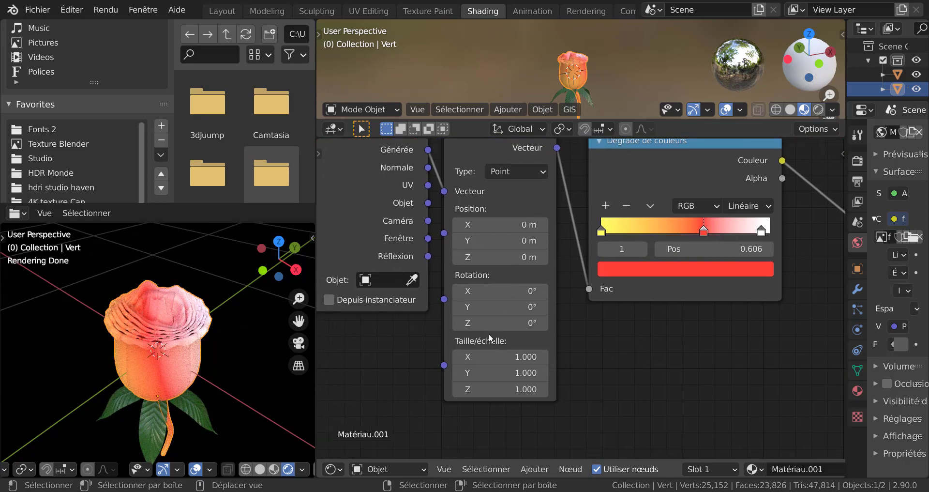
pyautogui.moveTo(472, 307); pyautogui.dragTo(510, 307)
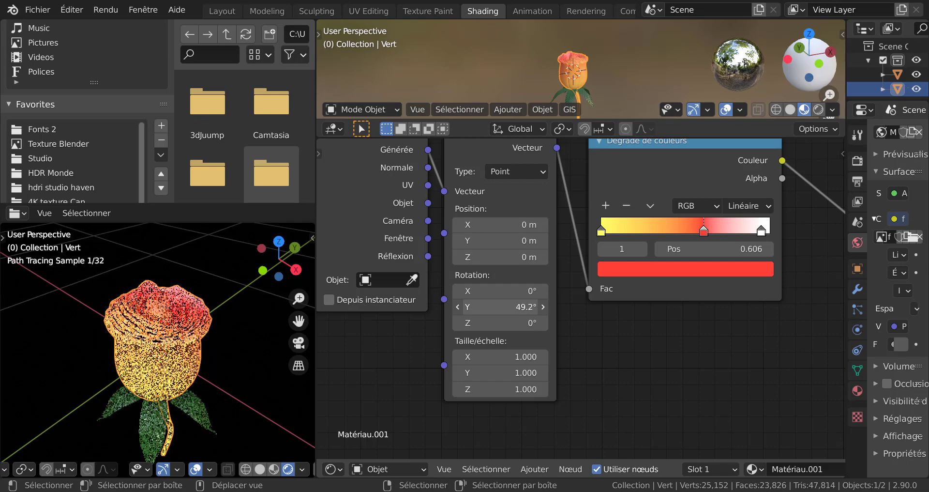
pyautogui.moveTo(178, 376)
pyautogui.mouseDown(button='middle')
pyautogui.moveTo(46, 367)
pyautogui.moveTo(43, 357)
pyautogui.mouseUp(button='middle')
pyautogui.moveTo(220, 394); pyautogui.dragTo(217, 400, button='middle')
pyautogui.scroll(2, 217, 401)
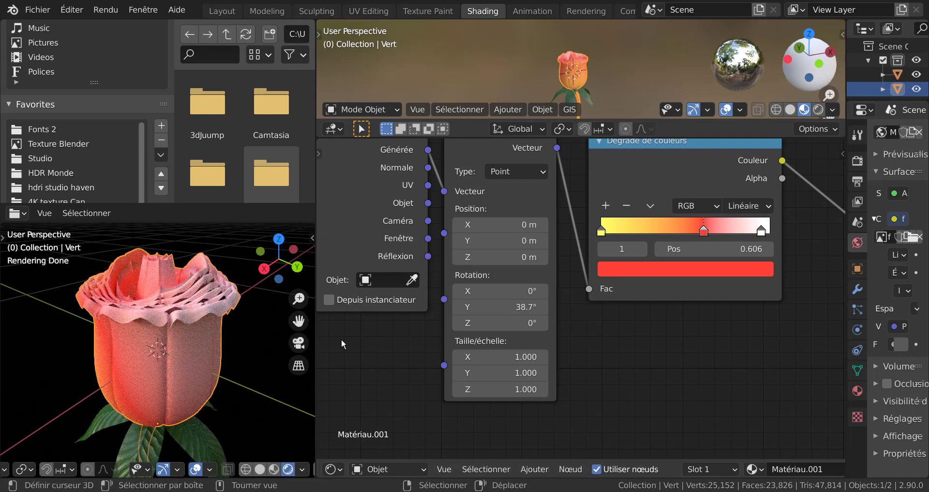
# On the BSDF guidé node, set Spéculaire to 0.533, Rugosité to 0.130 and Teinte de lustre to 0.000, checking the rendered bud
pyautogui.moveTo(792, 353); pyautogui.dragTo(501, 348, button='middle')
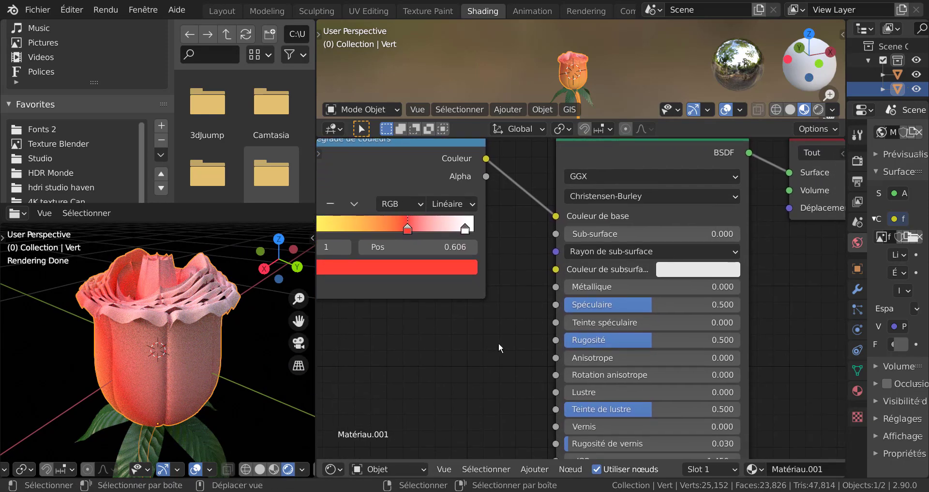
pyautogui.scroll(1, 565, 387)
pyautogui.moveTo(665, 305)
pyautogui.mouseDown()
pyautogui.moveTo(671, 319)
pyautogui.moveTo(614, 347)
pyautogui.moveTo(583, 348)
pyautogui.moveTo(591, 348)
pyautogui.mouseUp()
pyautogui.moveTo(302, 359); pyautogui.dragTo(302, 346, button='middle')
pyautogui.moveTo(641, 428); pyautogui.dragTo(537, 429)
pyautogui.scroll(3, 262, 358)
pyautogui.moveTo(258, 358); pyautogui.dragTo(207, 407, button='middle')
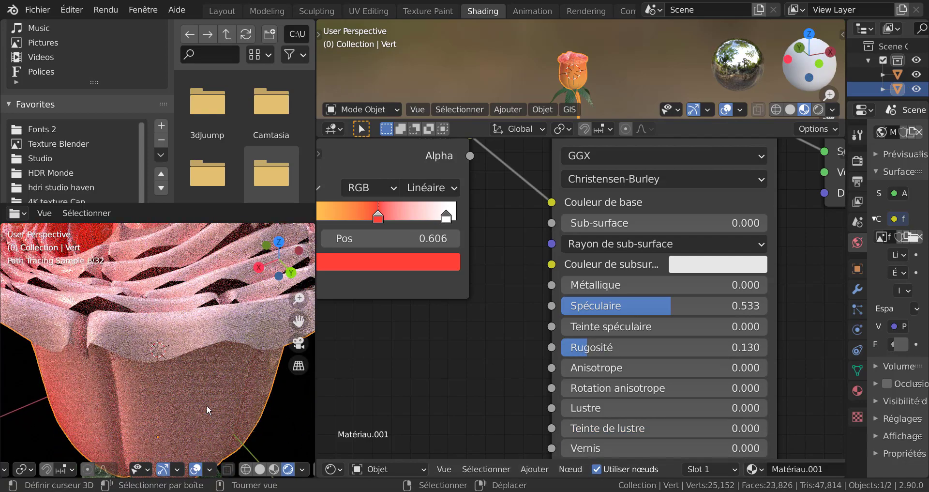
pyautogui.scroll(-3, 217, 388)
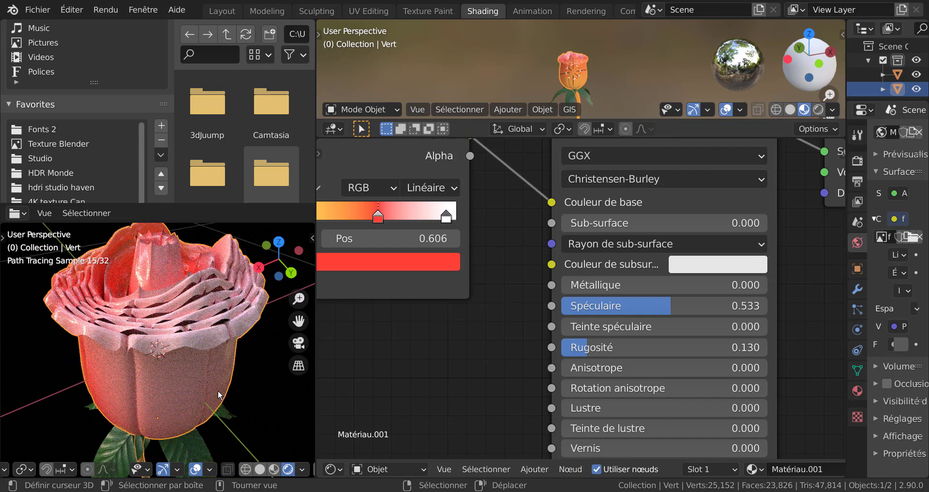
pyautogui.scroll(3, 115, 276)
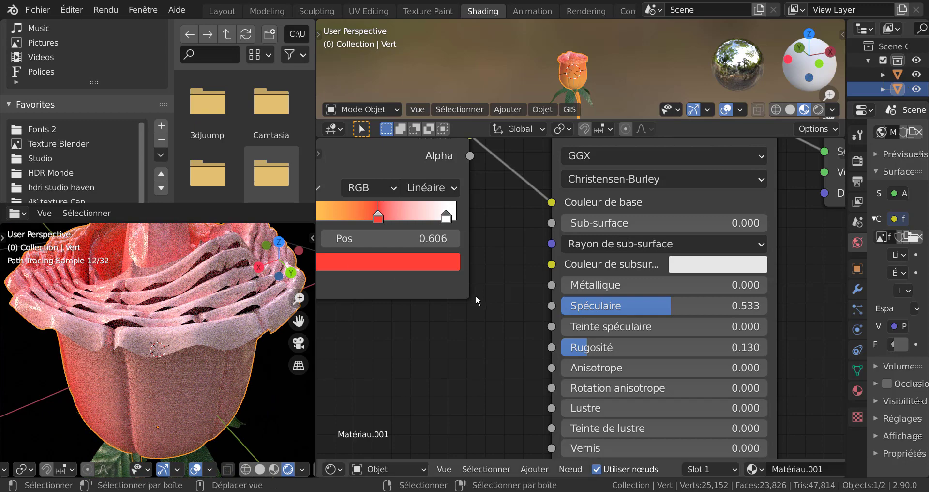
# Set the bud material's Rugosité to 0.355 and check the whole flower in the rendered view
pyautogui.moveTo(589, 344); pyautogui.dragTo(635, 343)
pyautogui.scroll(-4, 243, 346)
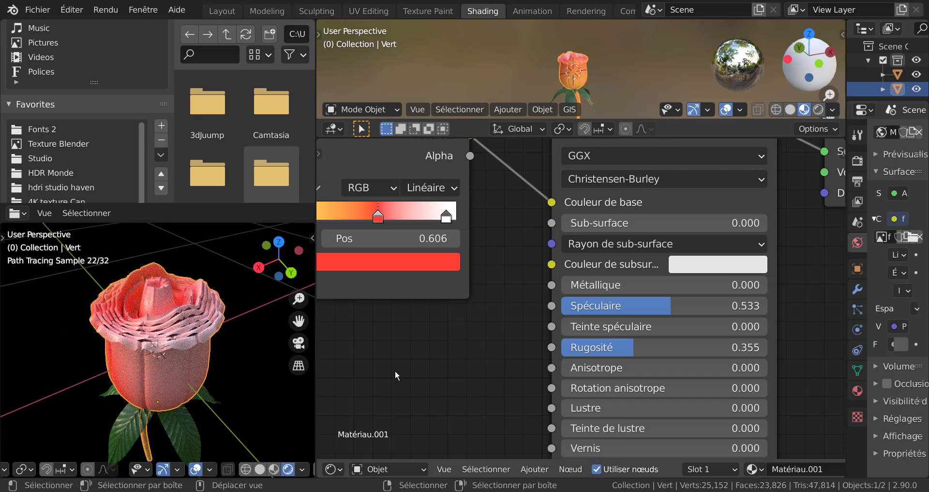
pyautogui.moveTo(193, 384); pyautogui.dragTo(193, 350, button='middle')
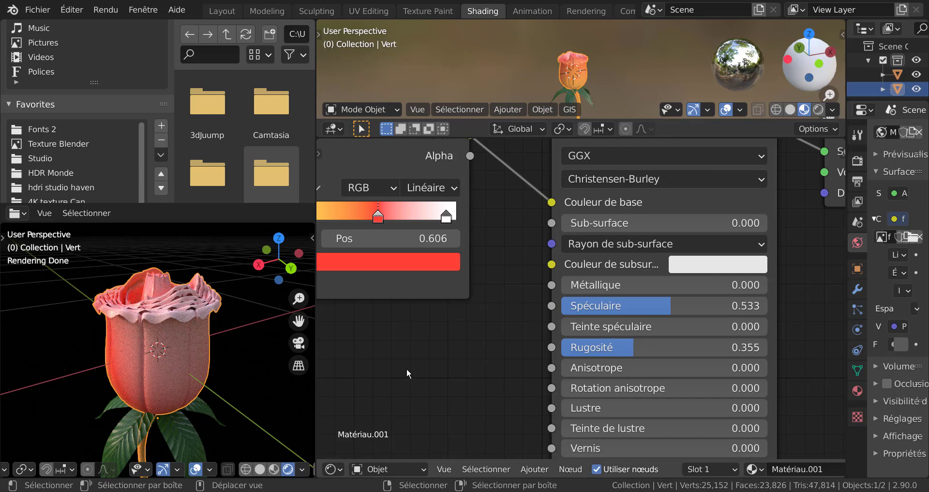
pyautogui.scroll(-3, 242, 396)
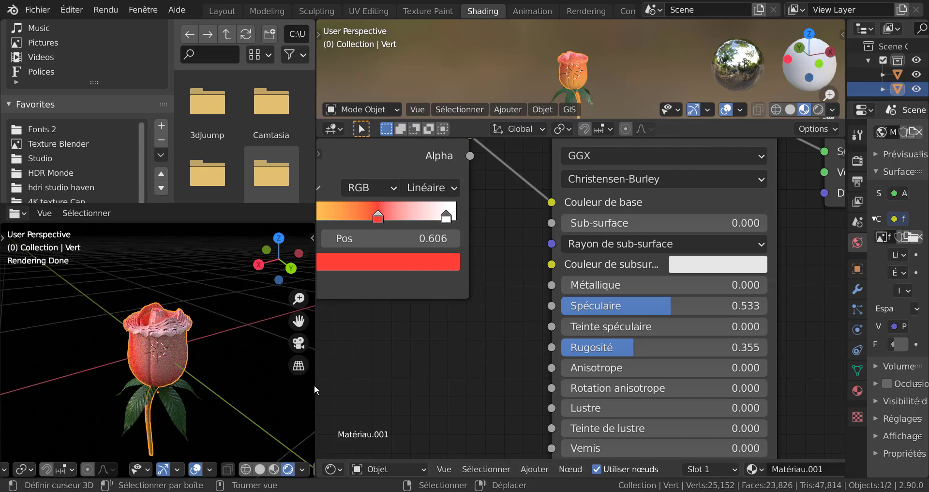
pyautogui.press('g')
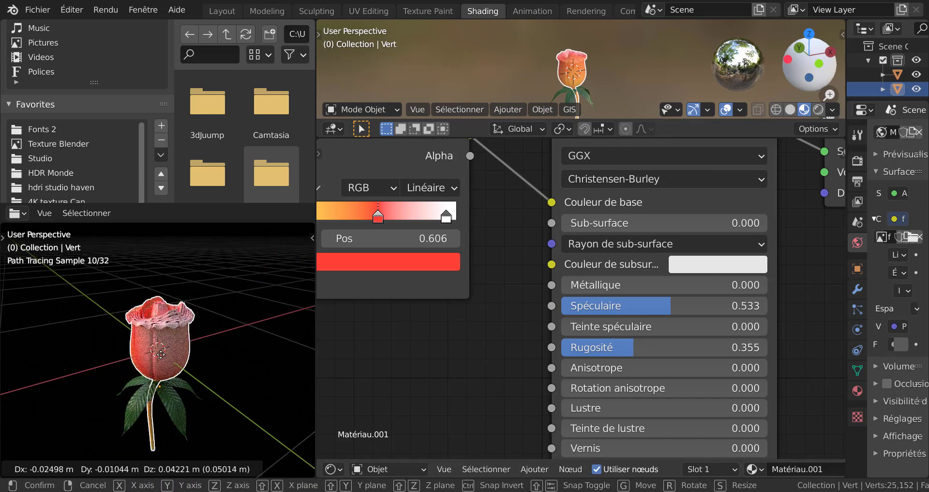
pyautogui.click(161, 354)
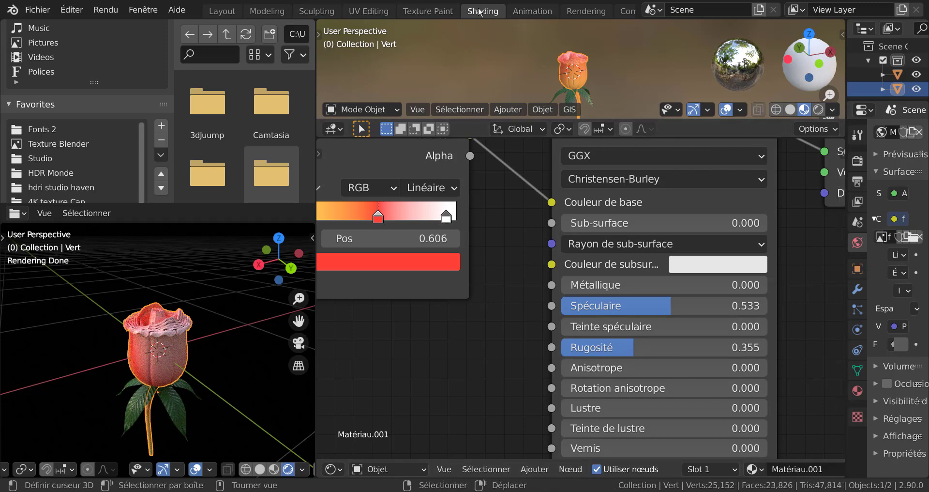
# In the Layout workspace, check the bud and the leaves for remaining modifiers
pyautogui.click(222, 11)
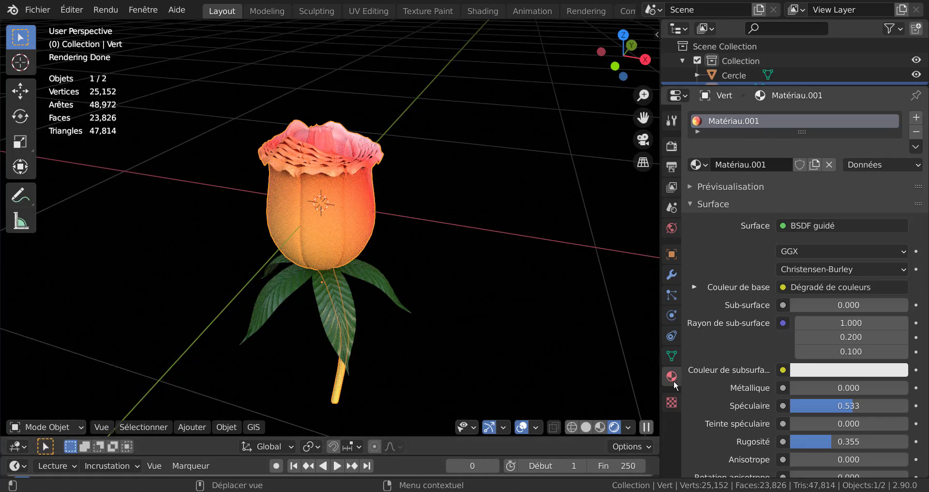
pyautogui.click(672, 275)
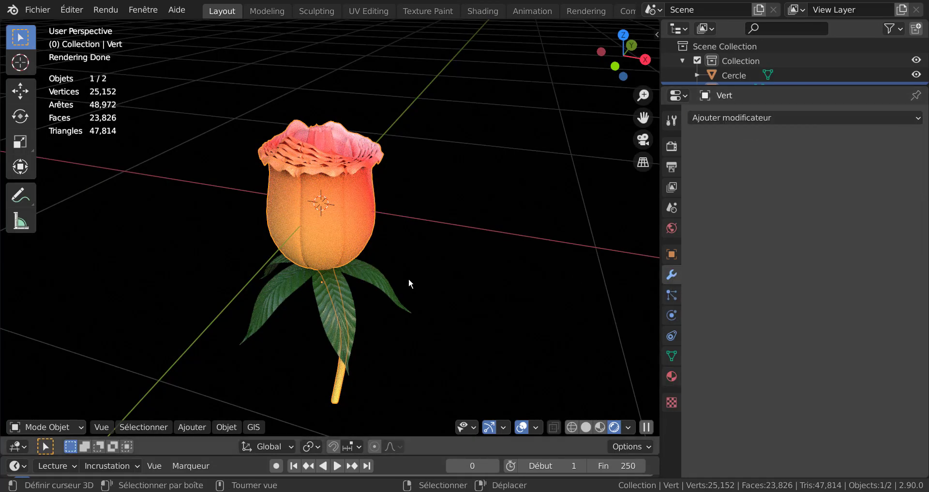
pyautogui.click(335, 308)
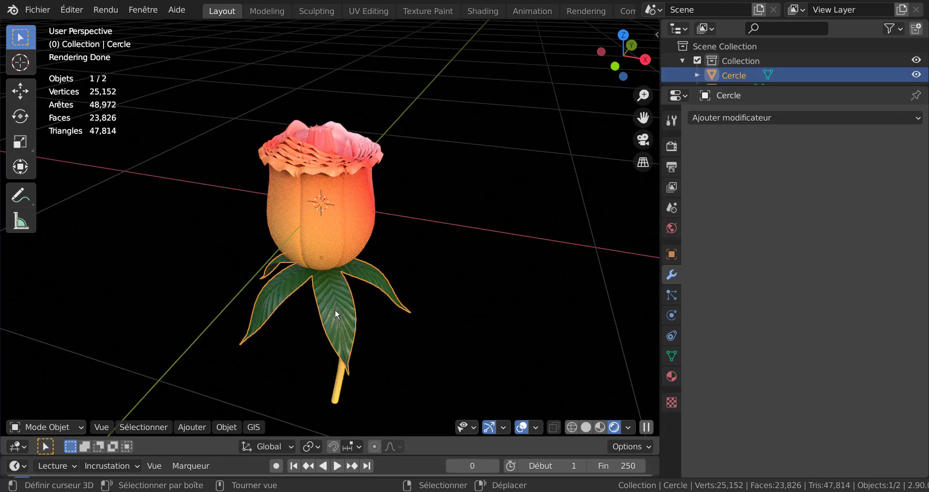
pyautogui.click(370, 222)
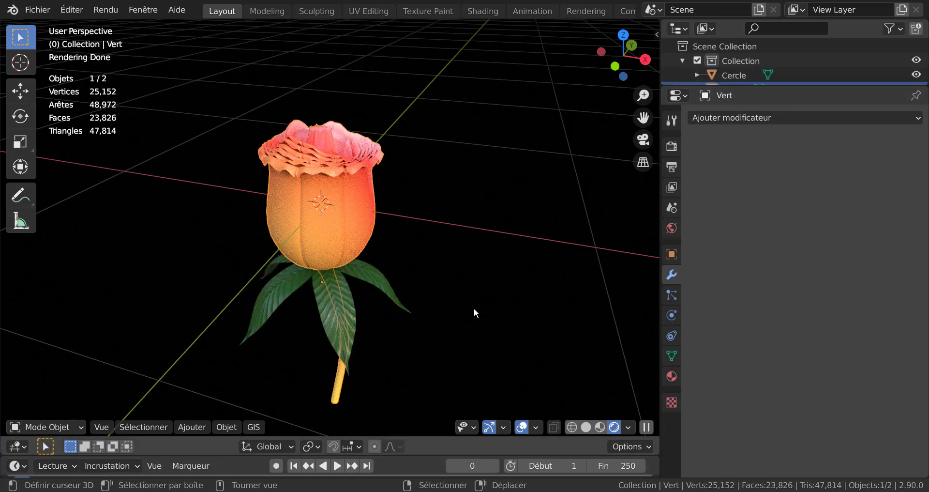
# Join the leaves and the bud into a single object, check its mesh in Edit Mode, and return to Object Mode with nothing selected
pyautogui.click(374, 279)
pyautogui.keyDown('shift'); pyautogui.click(358, 262); pyautogui.keyUp('shift')
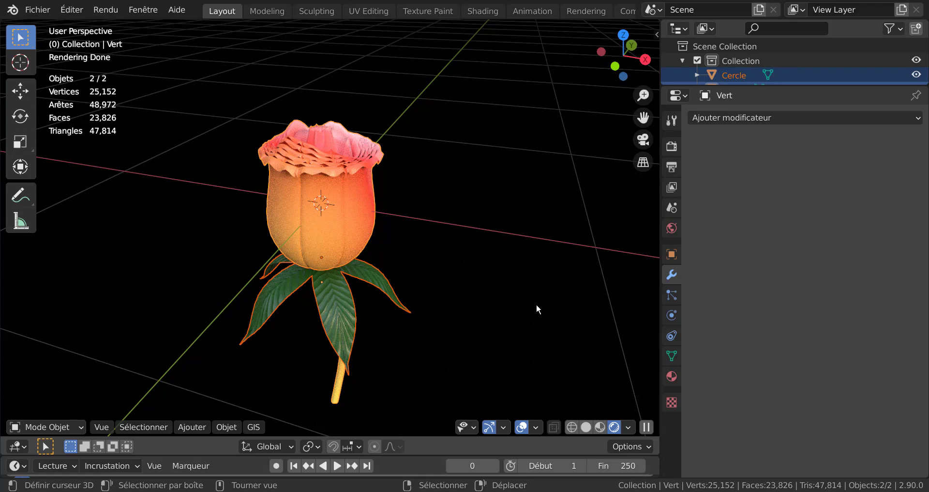
pyautogui.hotkey('ctrl', 'j')
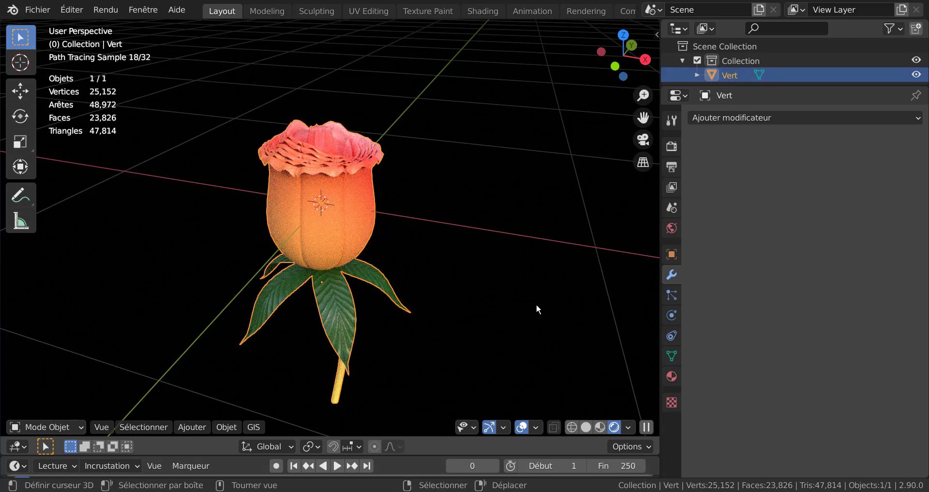
pyautogui.click(537, 305)
pyautogui.press('Tab')
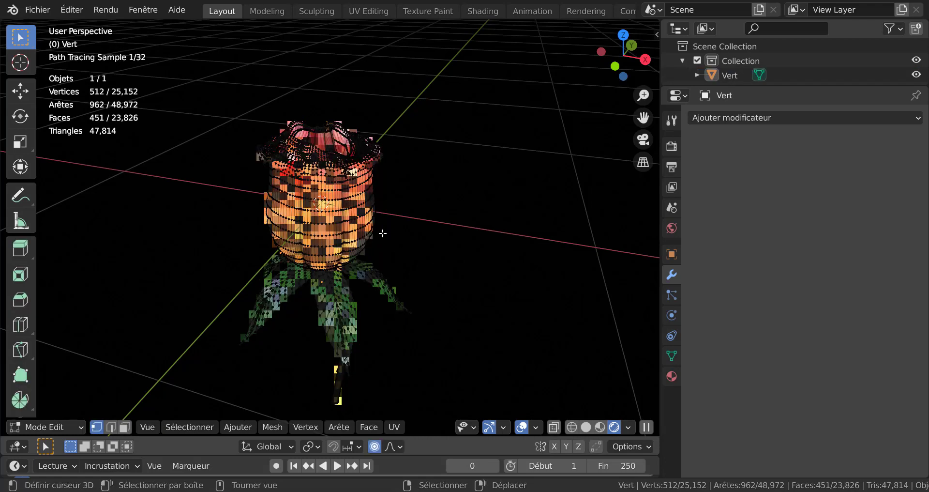
pyautogui.press('Tab')
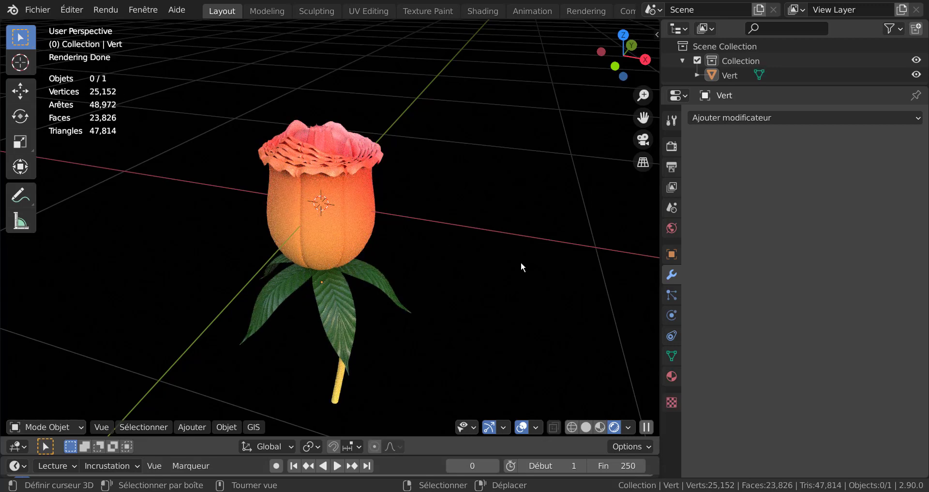
# Set the Rugosité of the bud material Matériau.001 to 0.399
pyautogui.moveTo(520, 265)
pyautogui.mouseDown(button='middle')
pyautogui.moveTo(469, 320)
pyautogui.moveTo(526, 274)
pyautogui.moveTo(536, 231)
pyautogui.moveTo(501, 281)
pyautogui.moveTo(535, 256)
pyautogui.mouseUp(button='middle')
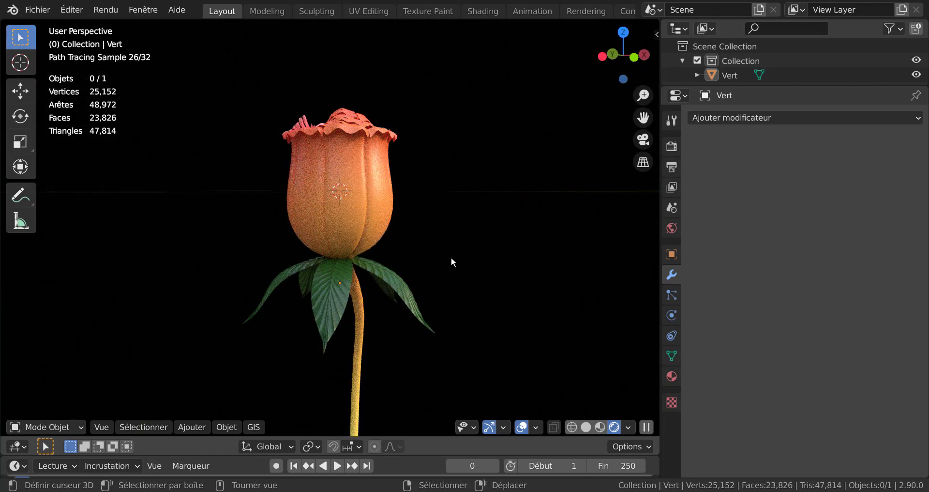
pyautogui.moveTo(452, 261); pyautogui.dragTo(394, 154, button='middle')
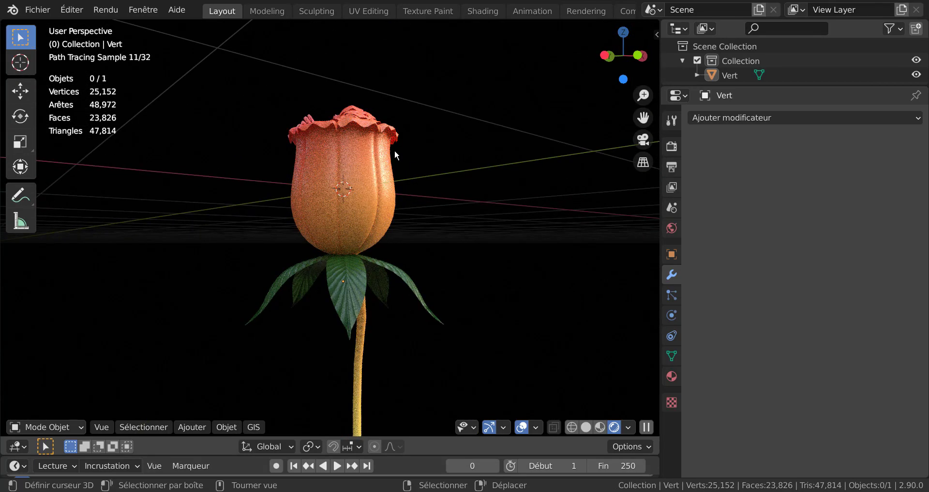
pyautogui.click(672, 377)
pyautogui.scroll(-3, 719, 404)
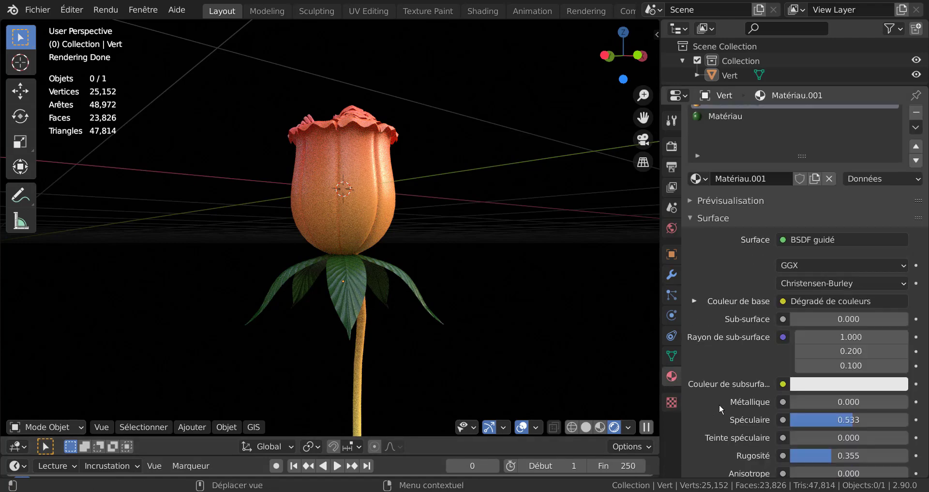
pyautogui.moveTo(832, 418); pyautogui.dragTo(838, 418)
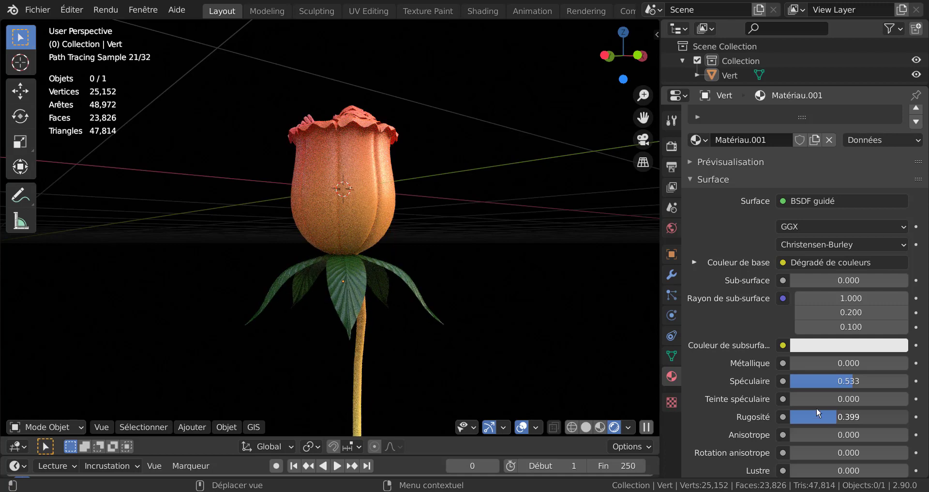
# Enable Débruitage for Rendu with NLM and for Vues 3D with Automatique, and set Start Sample to 2
pyautogui.click(671, 146)
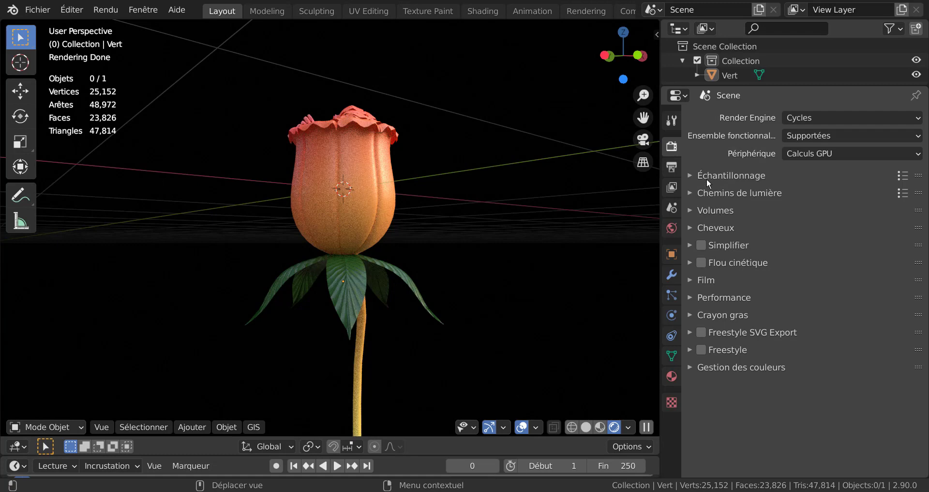
pyautogui.click(700, 174)
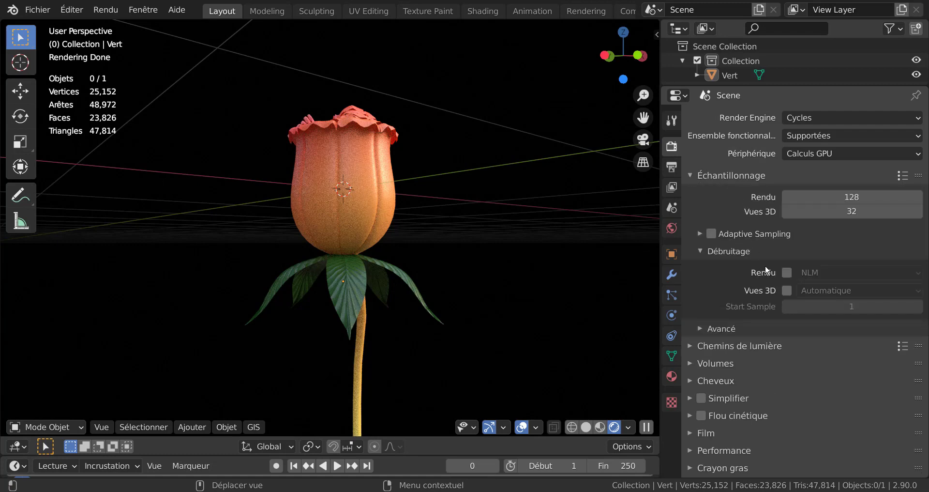
pyautogui.click(787, 290)
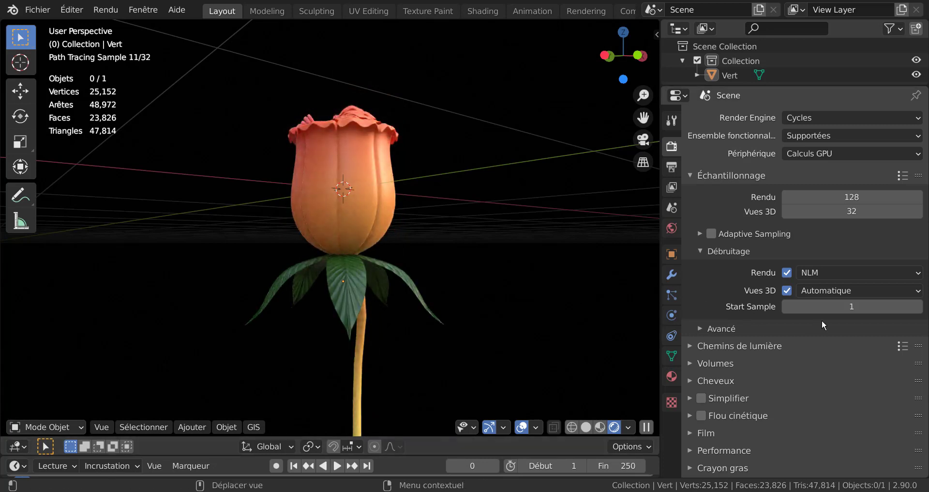
pyautogui.click(918, 306)
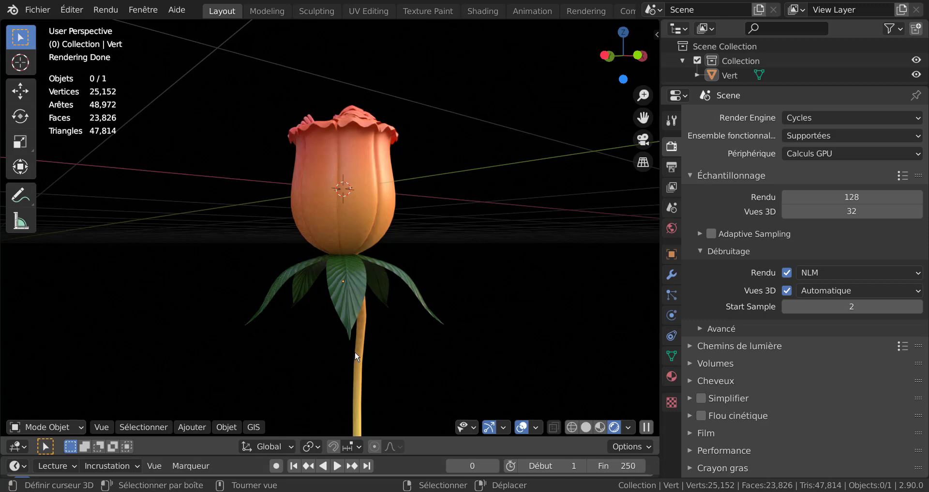
# In Edit Mode on the flower, select the edge loop at the bottom end of the stem
pyautogui.click(346, 338)
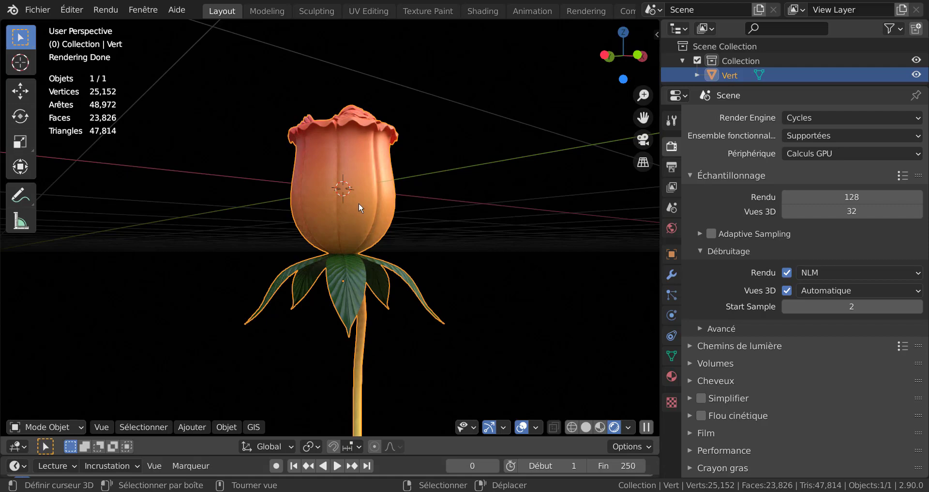
pyautogui.press('Tab')
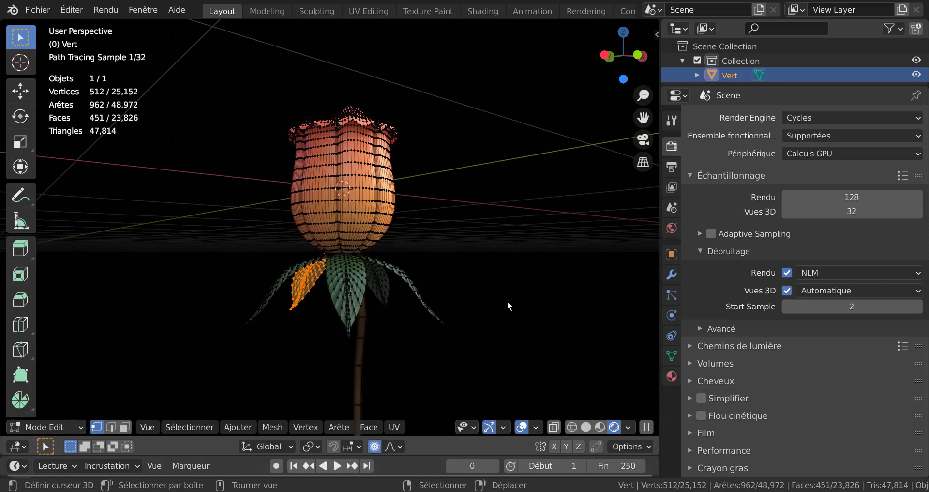
pyautogui.scroll(-1, 485, 322)
pyautogui.moveTo(485, 321); pyautogui.dragTo(444, 270, button='middle')
pyautogui.scroll(3, 405, 293)
pyautogui.scroll(4, 405, 294)
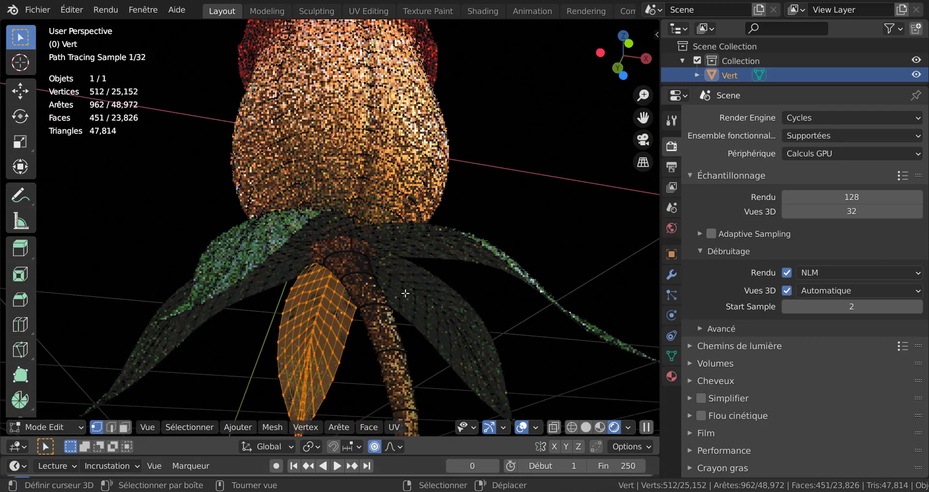
pyautogui.scroll(-3, 416, 294)
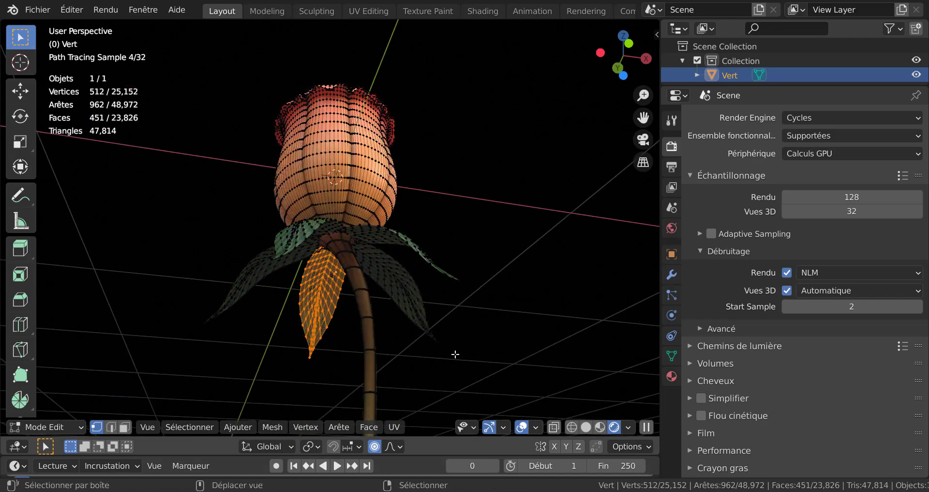
pyautogui.keyDown('shift'); pyautogui.moveTo(454, 353); pyautogui.dragTo(436, 187, button='middle'); pyautogui.keyUp('shift')
pyautogui.click(416, 217)
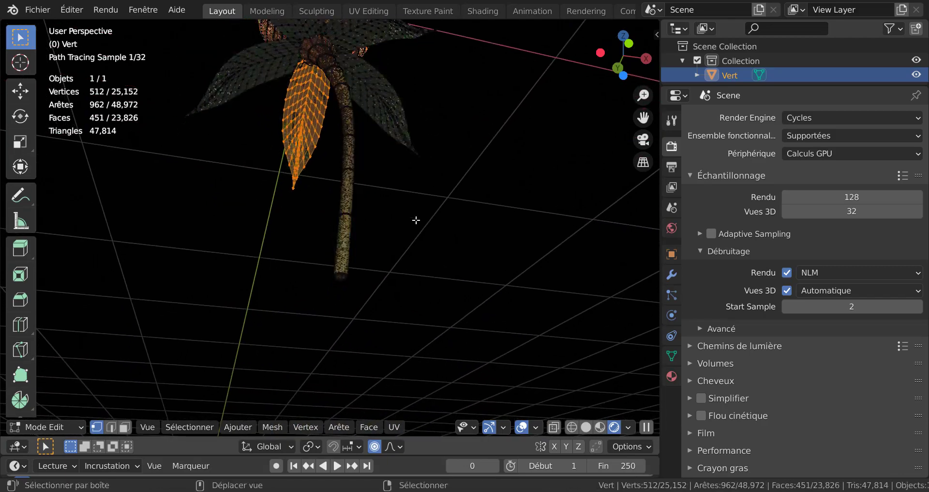
pyautogui.scroll(2, 379, 292)
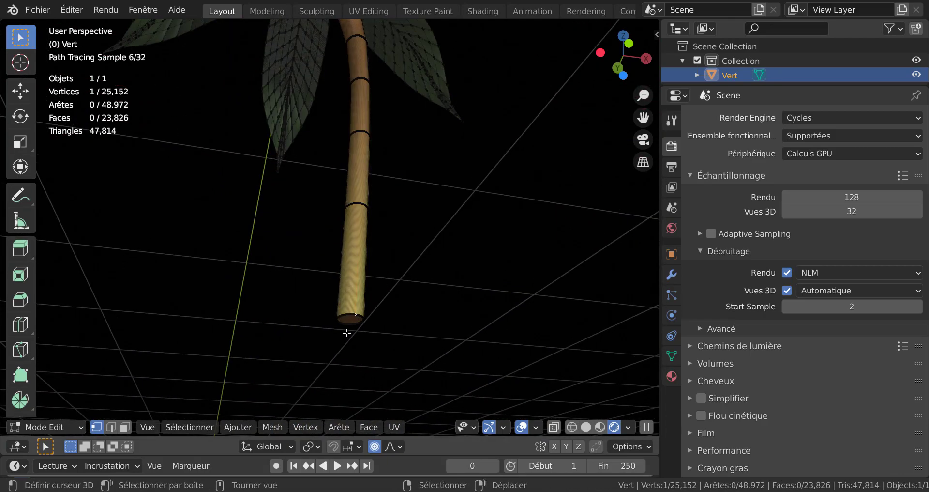
pyautogui.rightClick(355, 321)
pyautogui.moveTo(386, 325); pyautogui.dragTo(390, 319, button='middle')
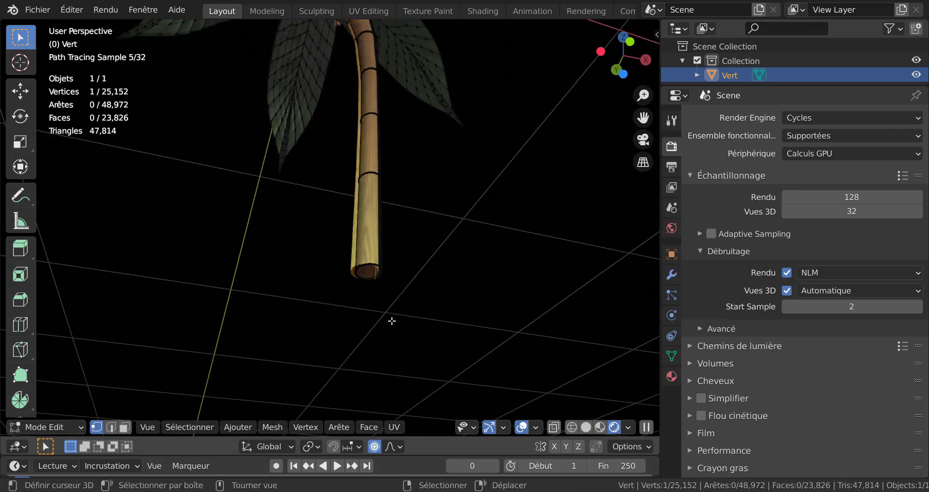
pyautogui.keyDown('alt'); pyautogui.rightClick(371, 265); pyautogui.keyUp('alt')
pyautogui.moveTo(371, 265); pyautogui.dragTo(485, 358, button='middle')
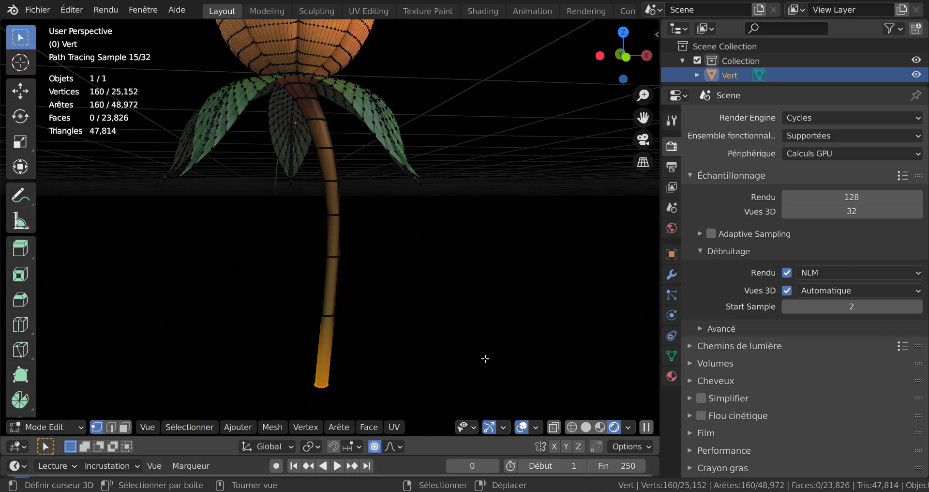
# Grow the selection ring by ring until it covers the whole stem up to the base of the bud
pyautogui.press('ctrl+KP_Add')
pyautogui.press('ctrl+KP_Add')
pyautogui.press('ctrl+KP_Add')
pyautogui.press('ctrl+KP_Add')
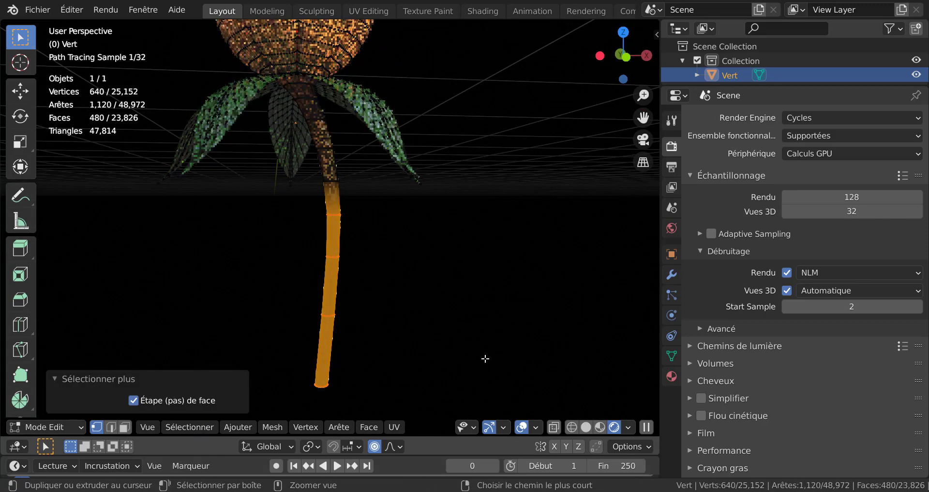
pyautogui.press('ctrl+KP_Add')
pyautogui.press('ctrl+KP_Add')
pyautogui.press('ctrl+KP_Add')
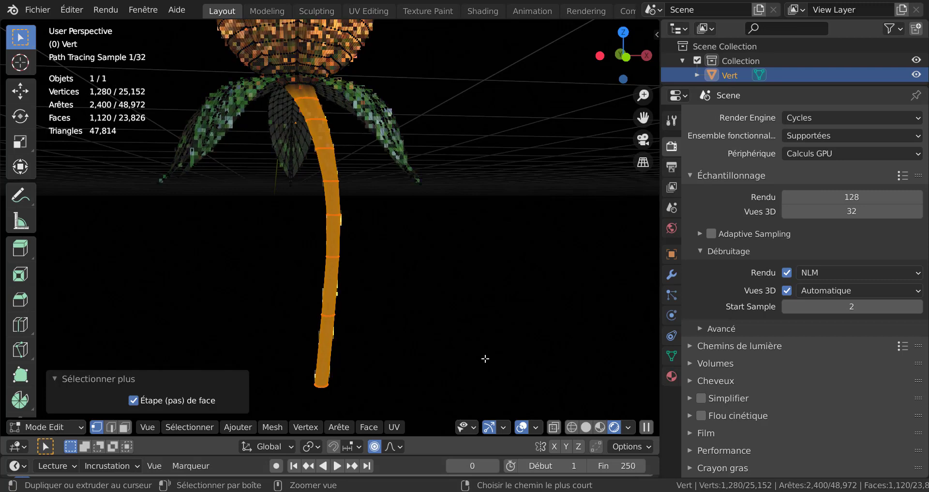
pyautogui.press('ctrl+KP_Add')
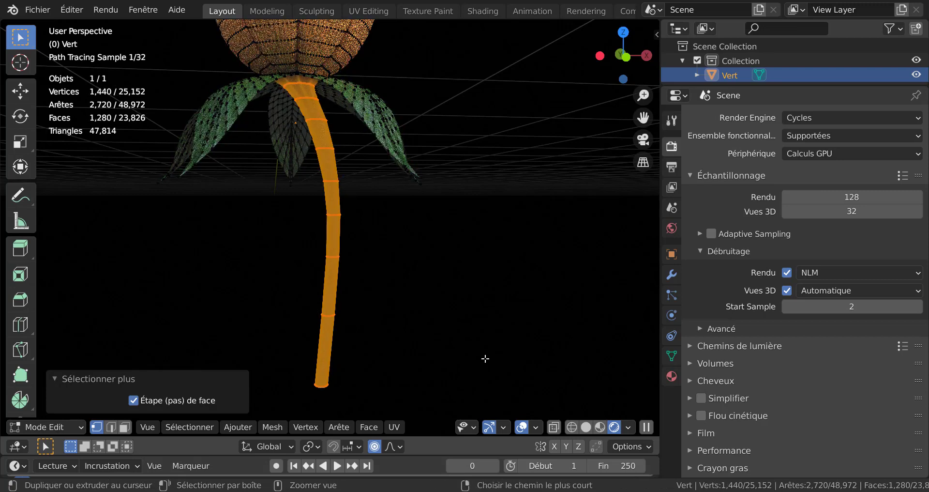
pyautogui.moveTo(309, 198); pyautogui.dragTo(480, 277, button='middle')
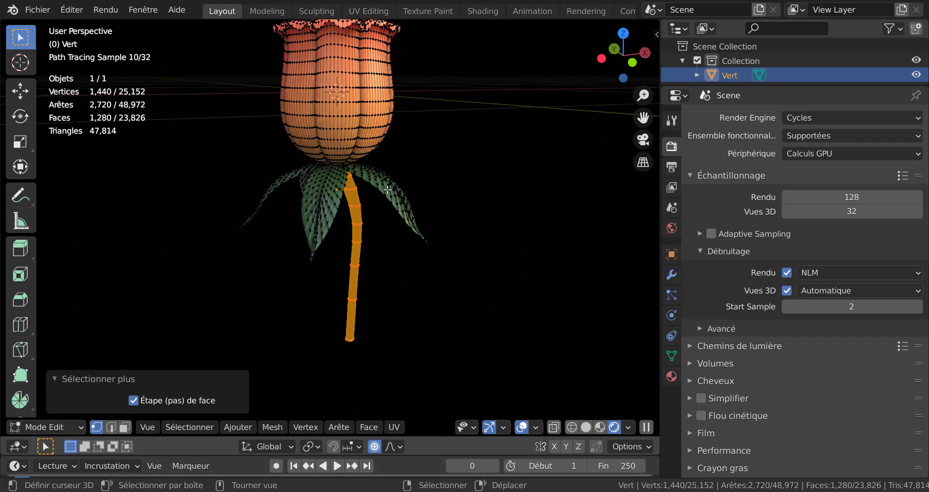
pyautogui.scroll(2, 419, 259)
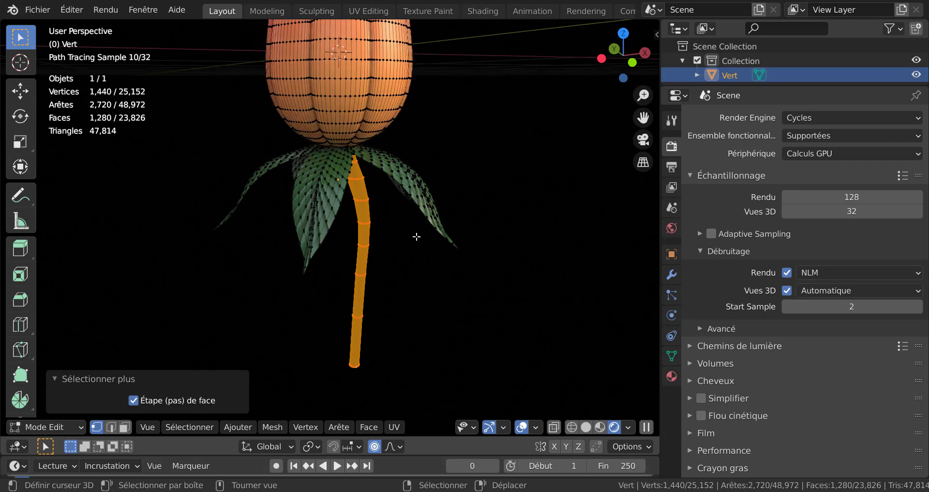
# Add one leaf face to the stem selection in face mode, assign the green Matériau, and deselect the flower in Object Mode
pyautogui.click(128, 428)
pyautogui.keyDown('shift'); pyautogui.click(332, 197); pyautogui.keyUp('shift')
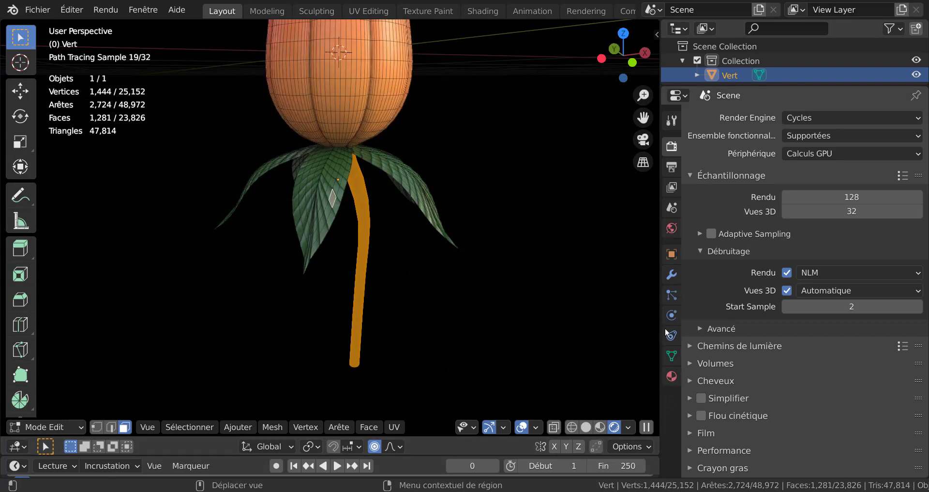
pyautogui.click(668, 374)
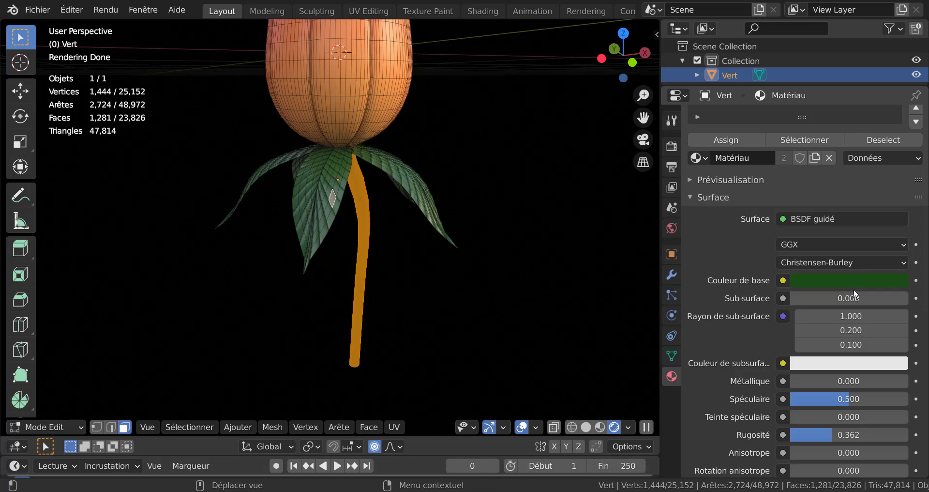
pyautogui.click(718, 139)
pyautogui.press('Tab')
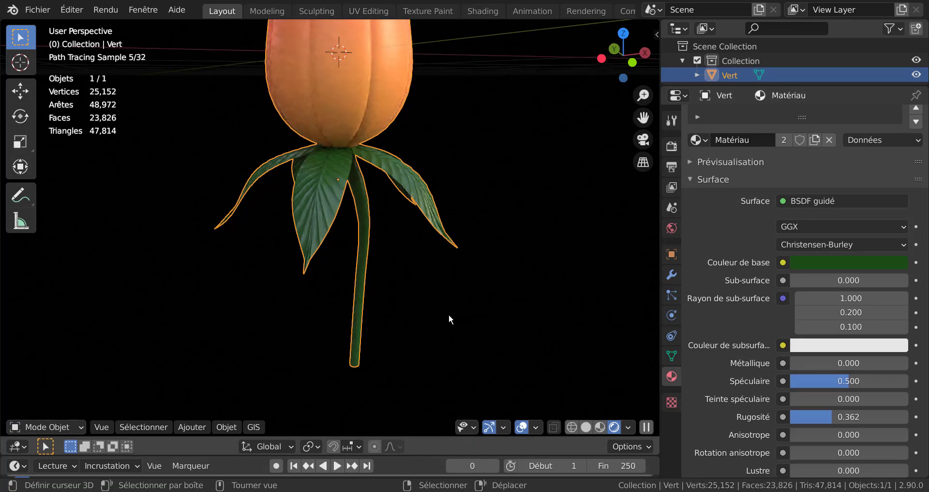
pyautogui.scroll(-4, 366, 303)
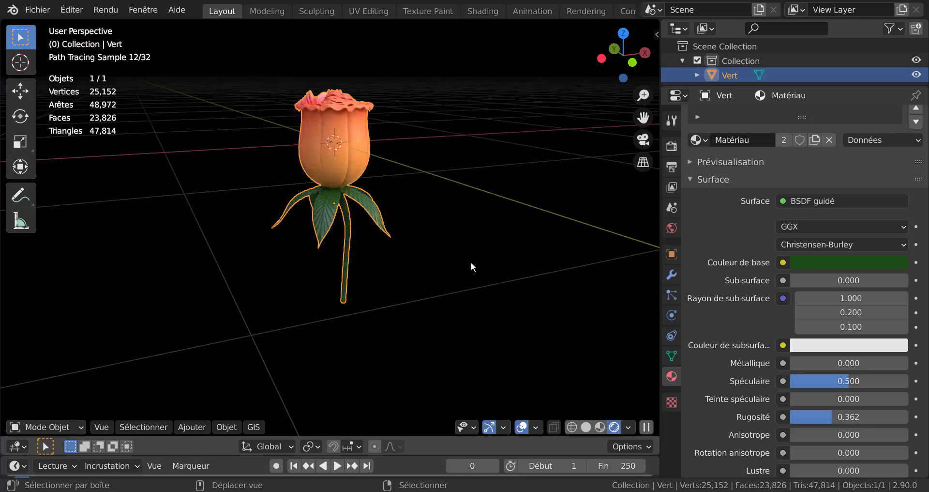
pyautogui.keyDown('shift'); pyautogui.moveTo(471, 263); pyautogui.dragTo(462, 280, button='middle'); pyautogui.keyUp('shift')
pyautogui.scroll(3, 403, 294)
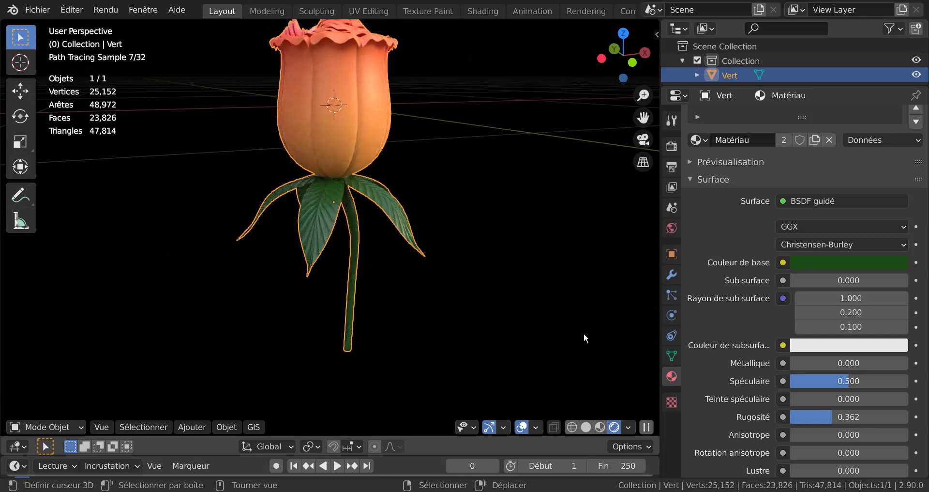
pyautogui.click(621, 348)
pyautogui.scroll(-4, 488, 297)
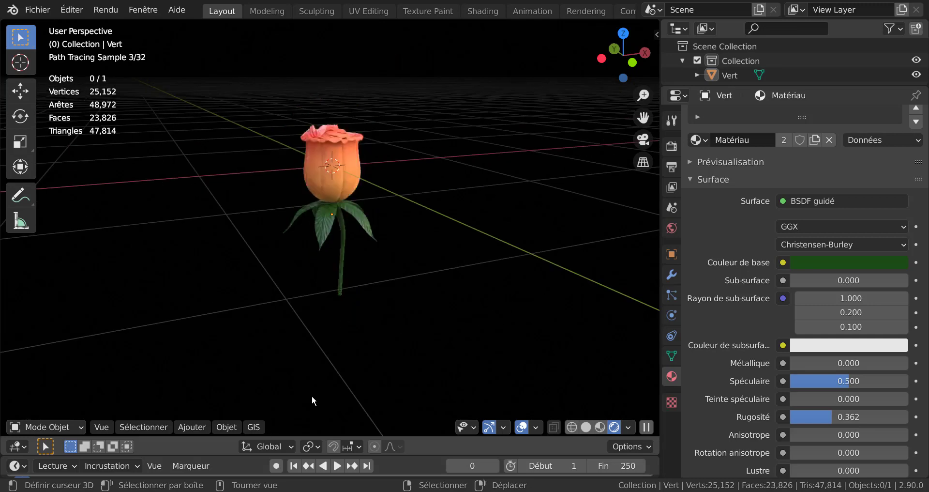
# Add a camera, align it to the current view, and move it about 0.084 m in X, 0.086 m in Y and 0.337 m in Z
pyautogui.click(193, 427)
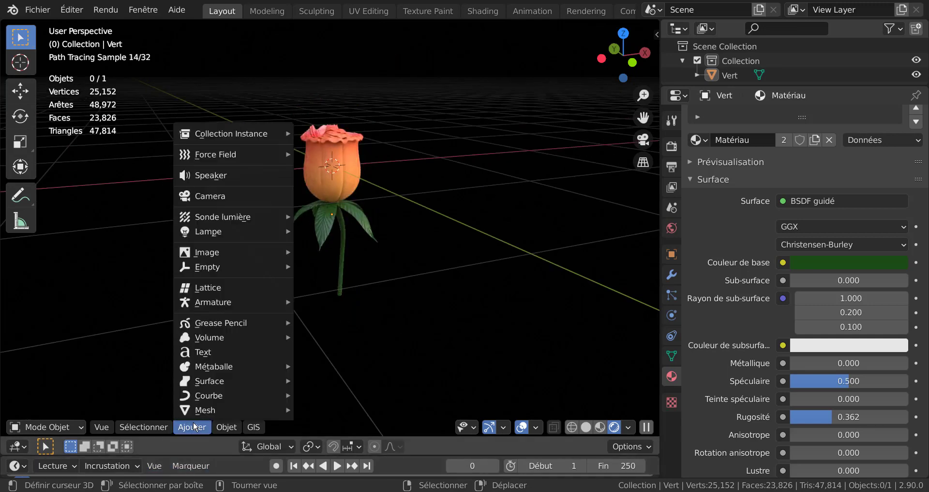
pyautogui.click(204, 196)
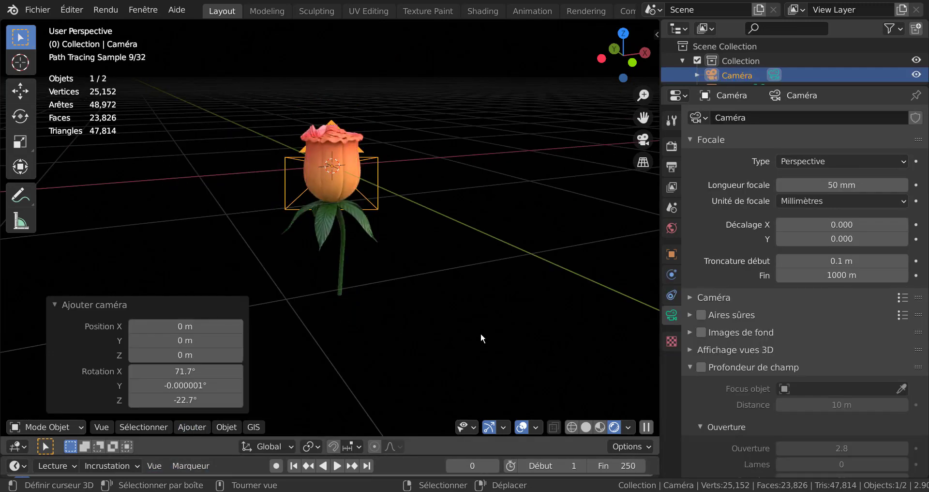
pyautogui.press('ctrl+alt+KP_0')
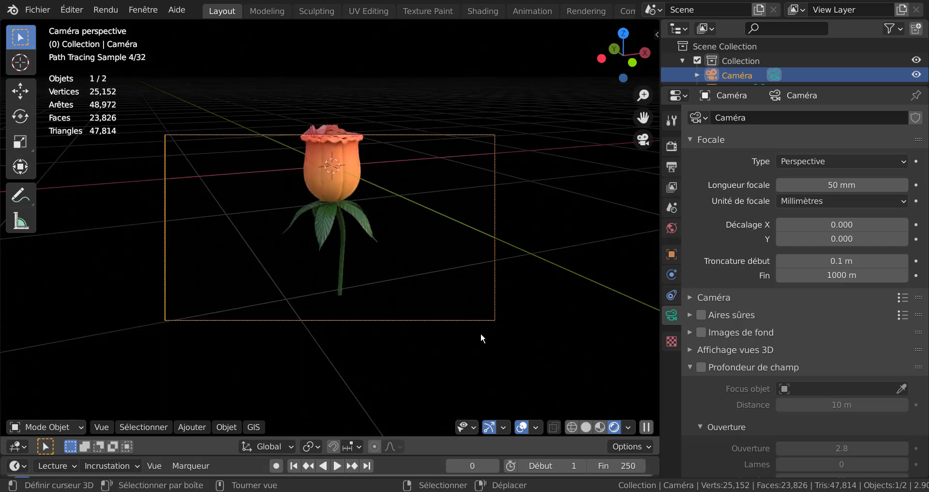
pyautogui.press('g')
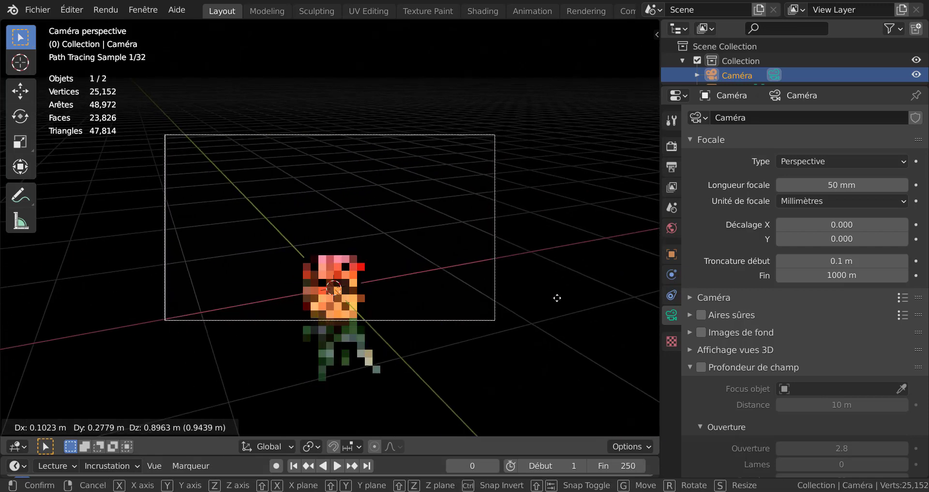
pyautogui.click(558, 330)
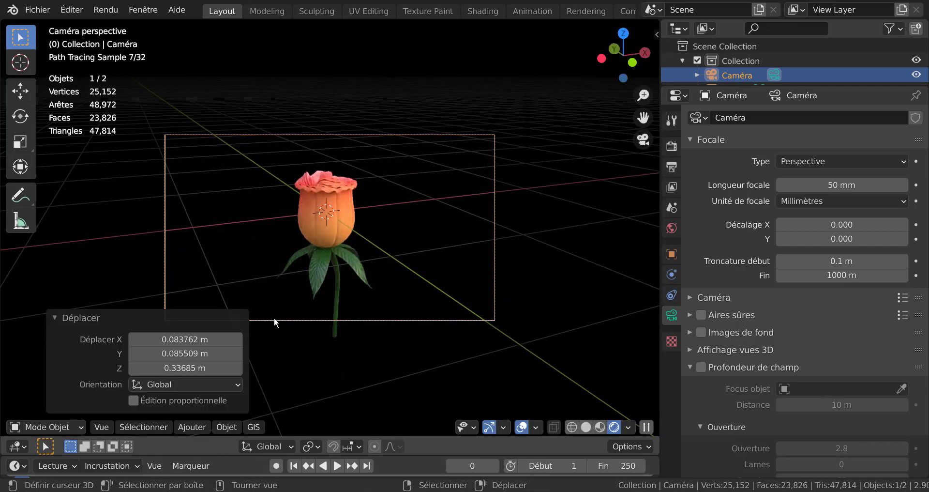
pyautogui.scroll(2, 276, 315)
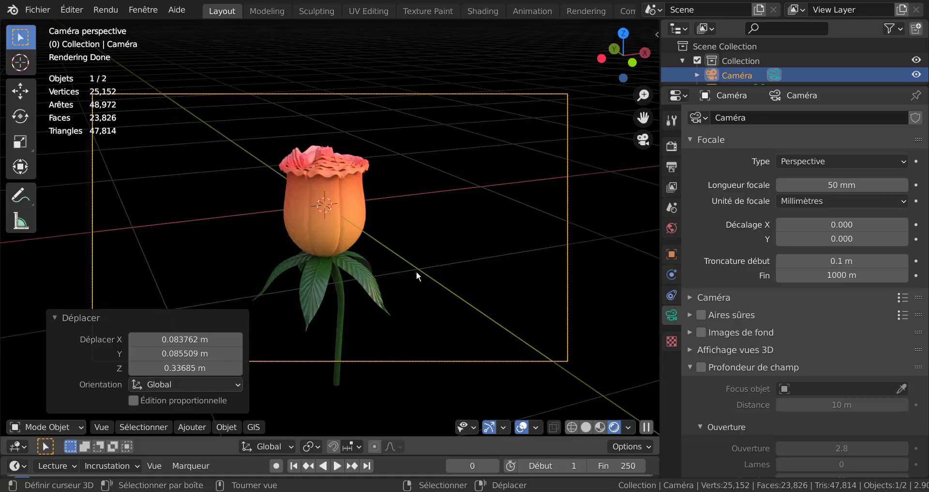
# Render the image from the camera and inspect the finished flower in the render result
pyautogui.press('F12')
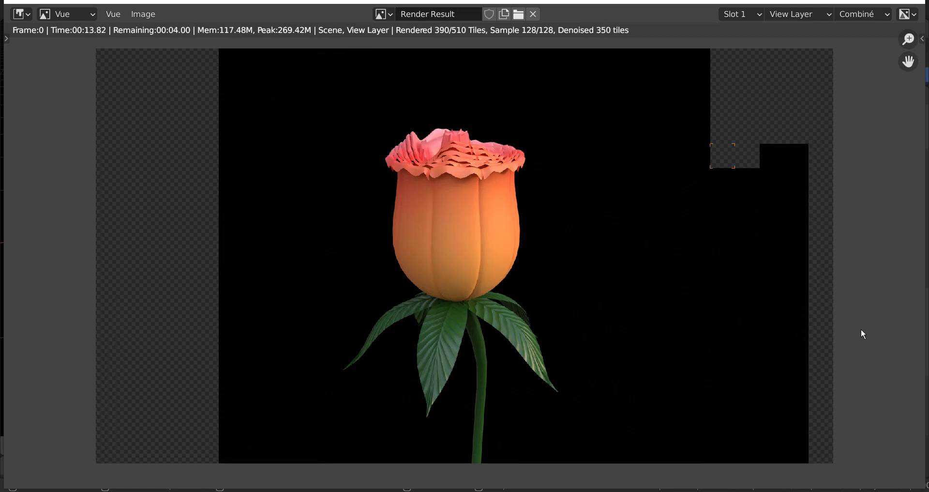
pyautogui.scroll(-1, 860, 329)
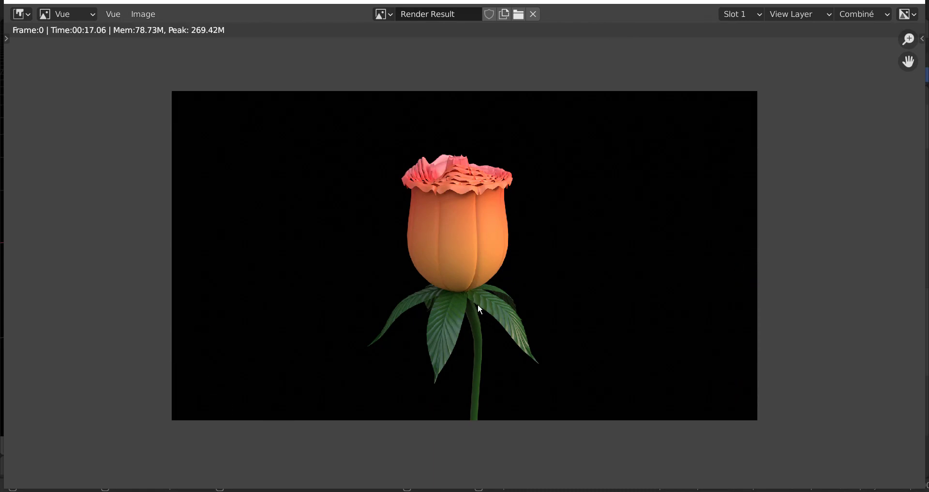
pyautogui.scroll(2, 478, 304)
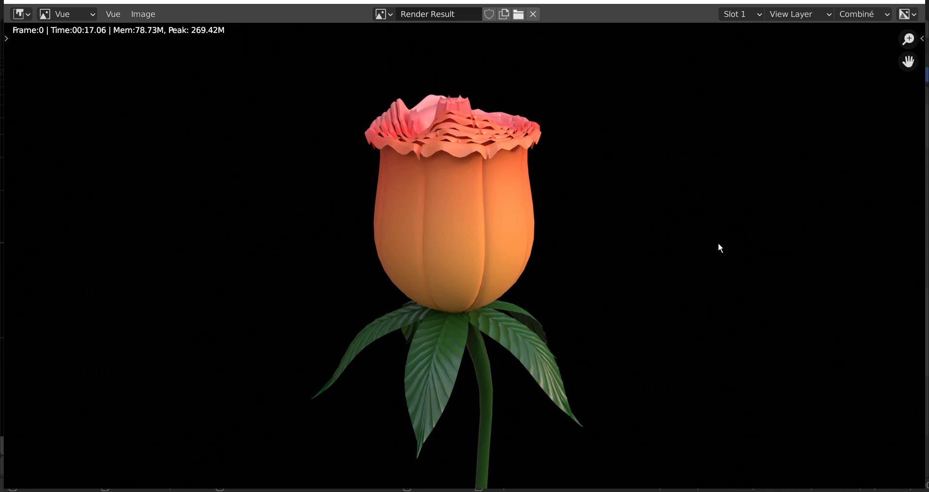
pyautogui.scroll(-1, 710, 245)
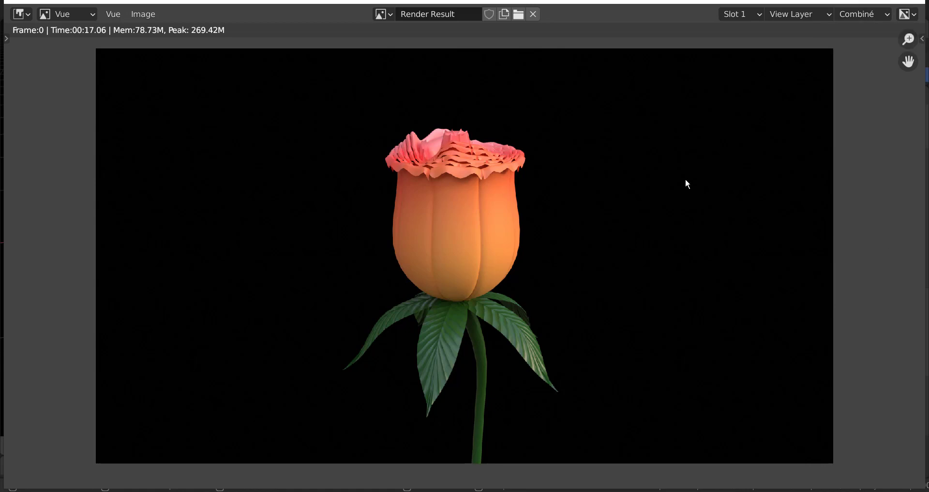
pyautogui.scroll(1, 675, 191)
pyautogui.scroll(-1, 675, 191)
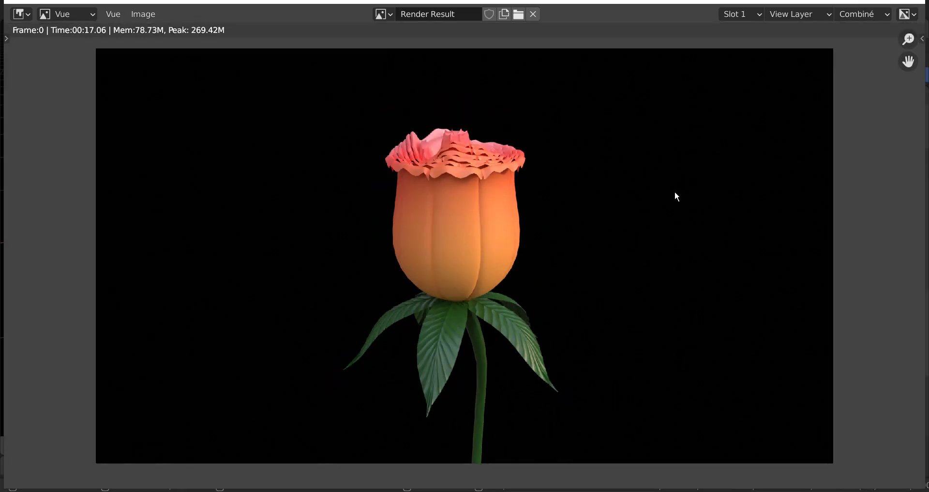